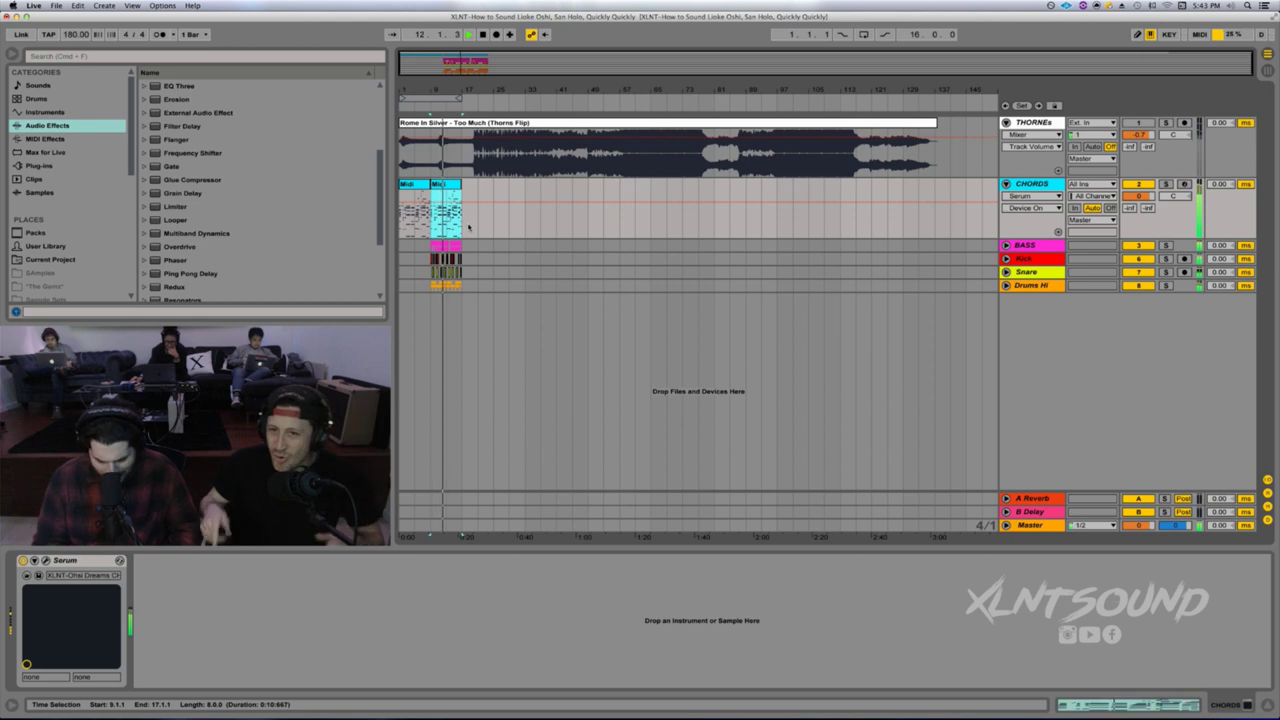
- Loop the selected second CHORDS clip, covering bars 9 to 17
{"action": "key", "text": "super+l"}
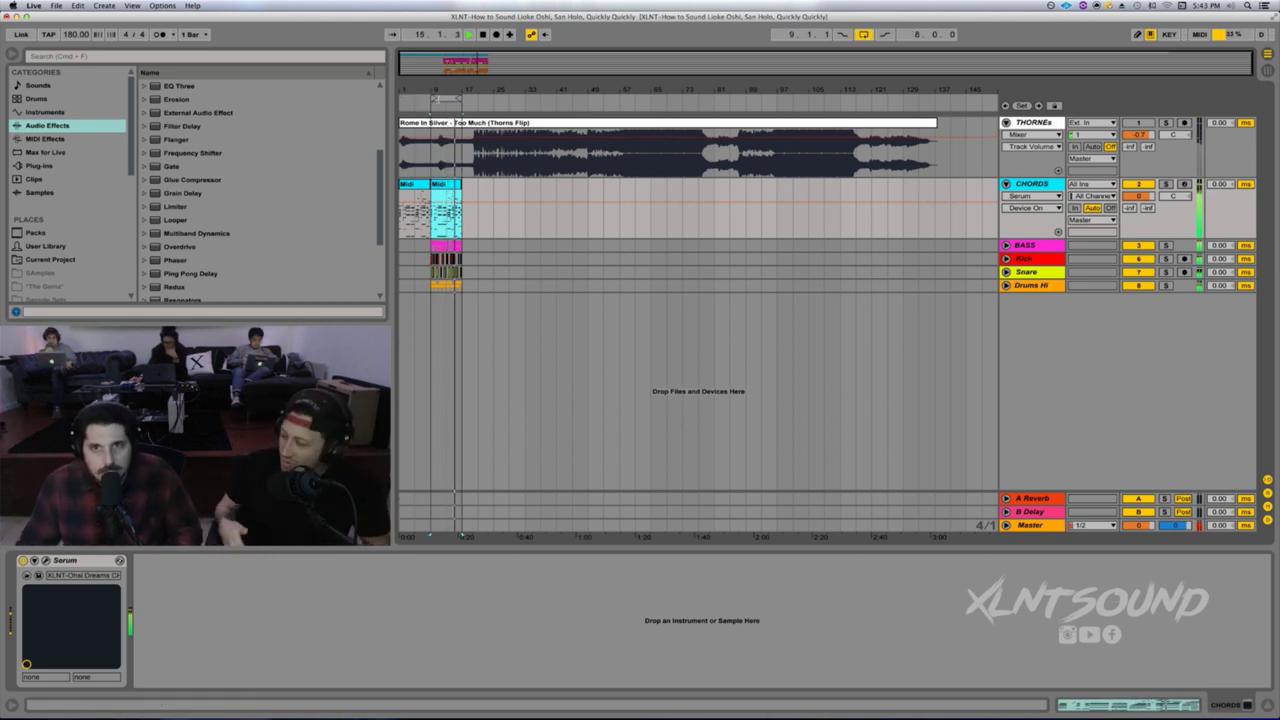
{"action": "key", "text": "plus"}
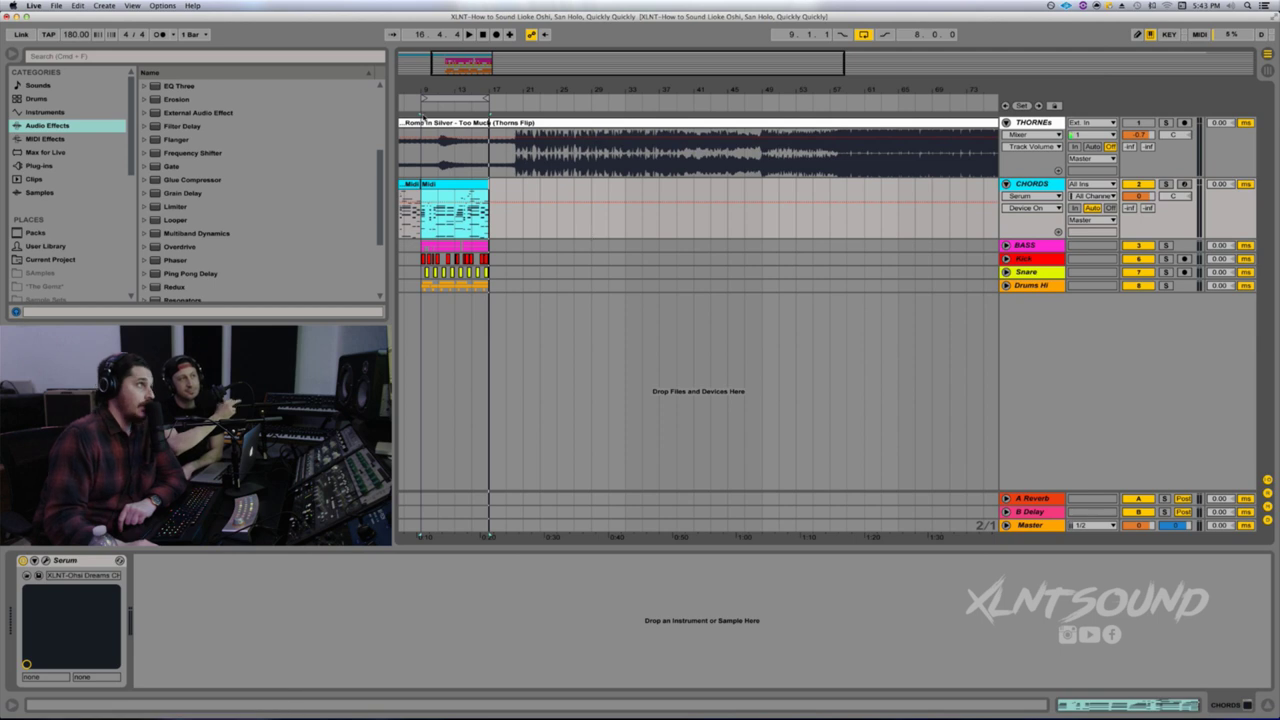
{"action": "left_click_drag", "start_coordinate": [428, 94], "coordinate": [428, 172]}
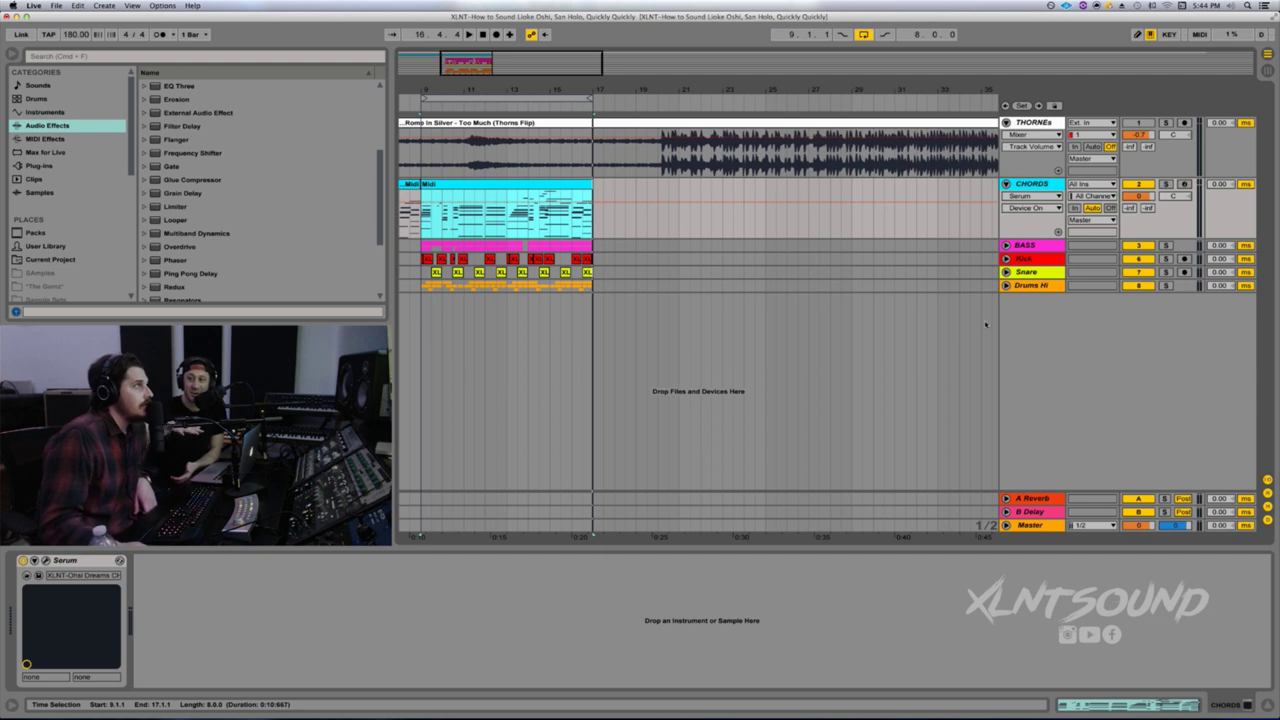
{"action": "left_click_drag", "start_coordinate": [522, 92], "coordinate": [598, 258]}
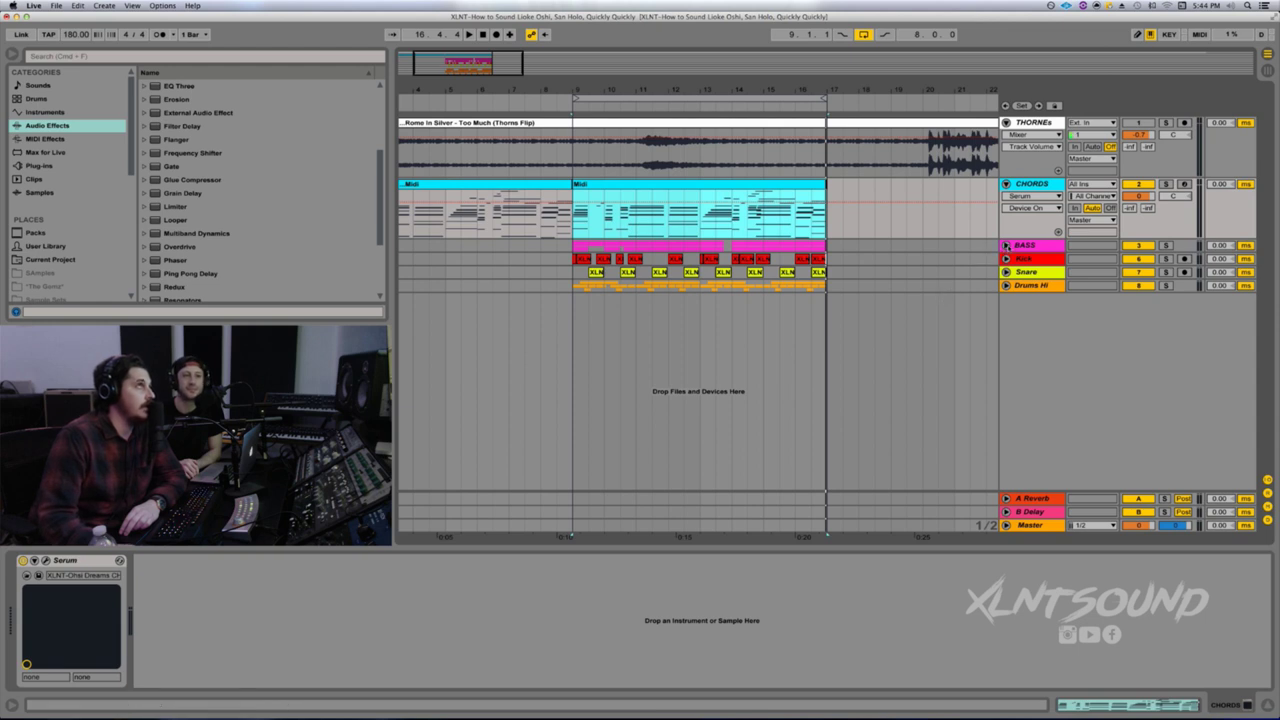
- Unfold the BASS group and show the device chain of the SUB track by selecting its first Hip-Hop Sub Bass clip
{"action": "left_click", "coordinate": [1006, 246]}
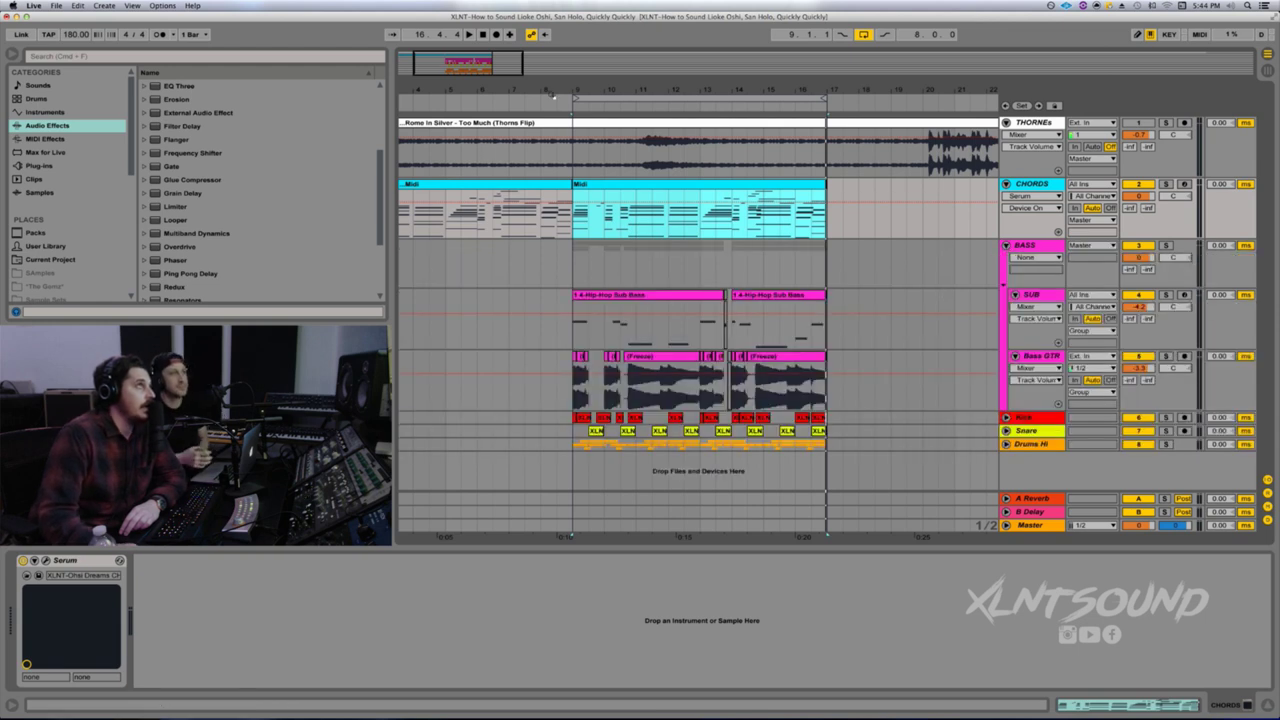
{"action": "left_click_drag", "start_coordinate": [566, 94], "coordinate": [570, 190]}
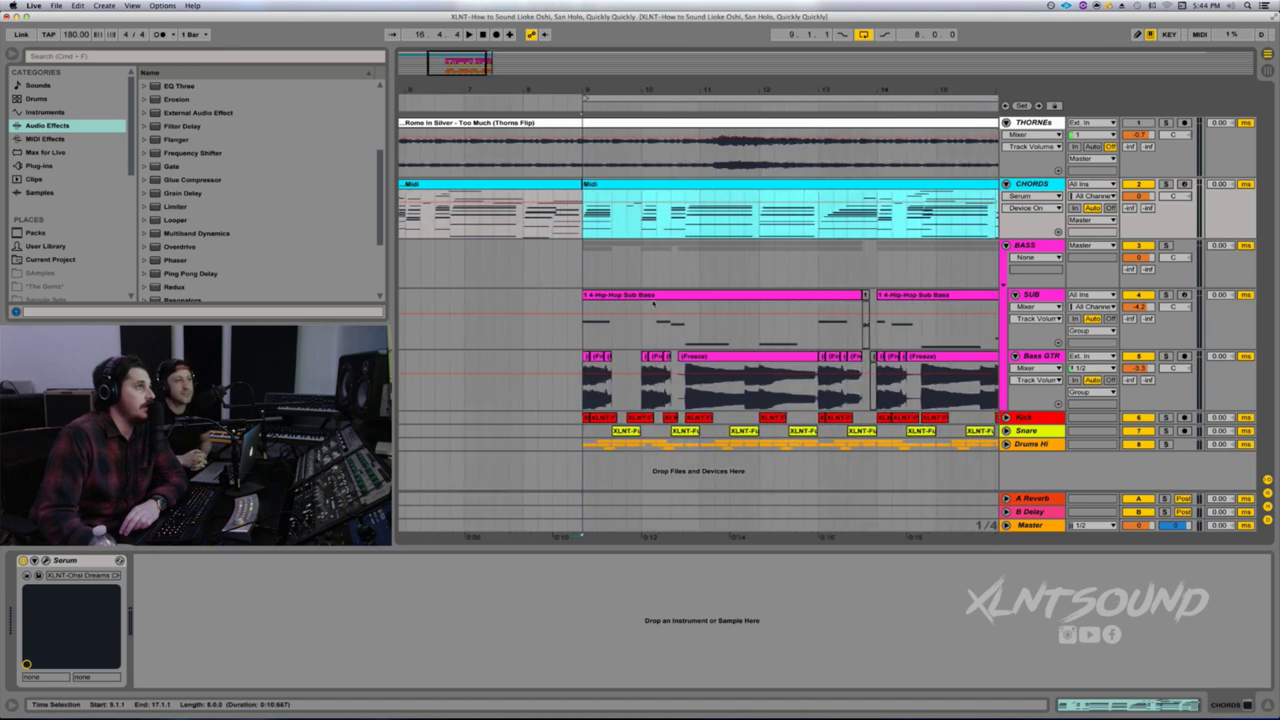
{"action": "scroll", "coordinate": [653, 302], "scroll_direction": "right", "scroll_amount": 5}
{"action": "scroll", "coordinate": [657, 302], "scroll_direction": "left", "scroll_amount": 2}
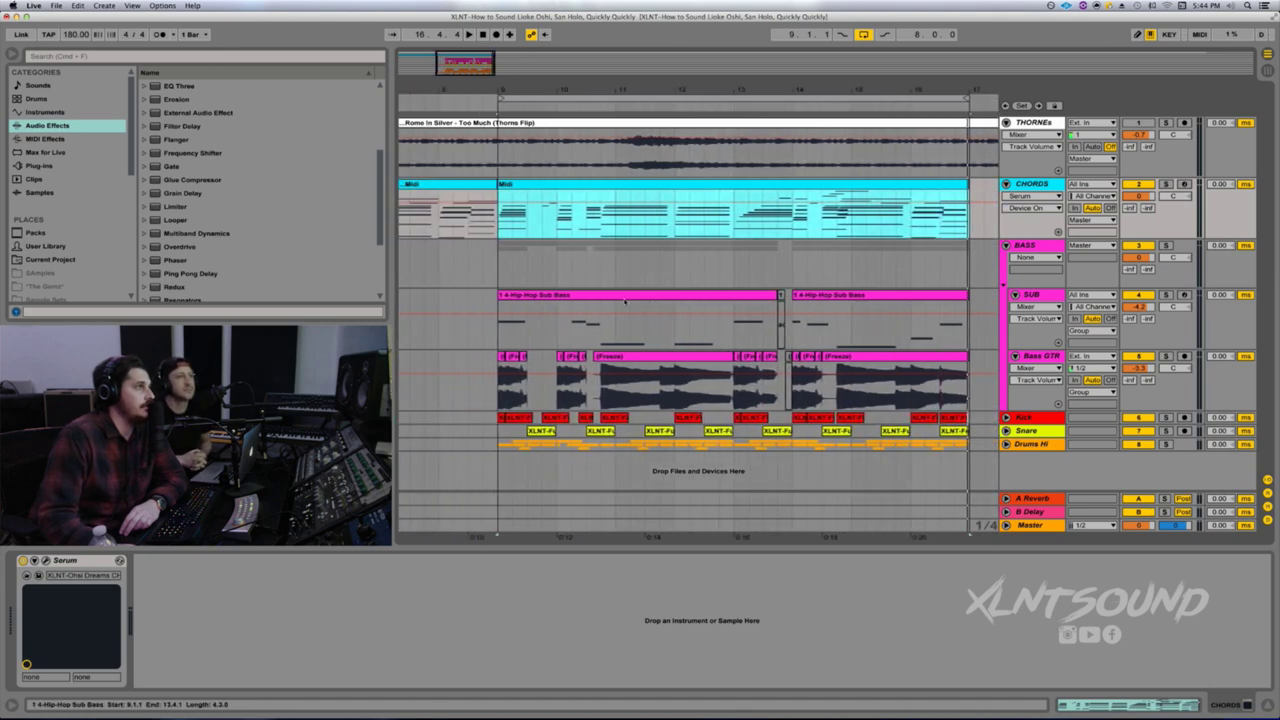
{"action": "left_click", "coordinate": [612, 297]}
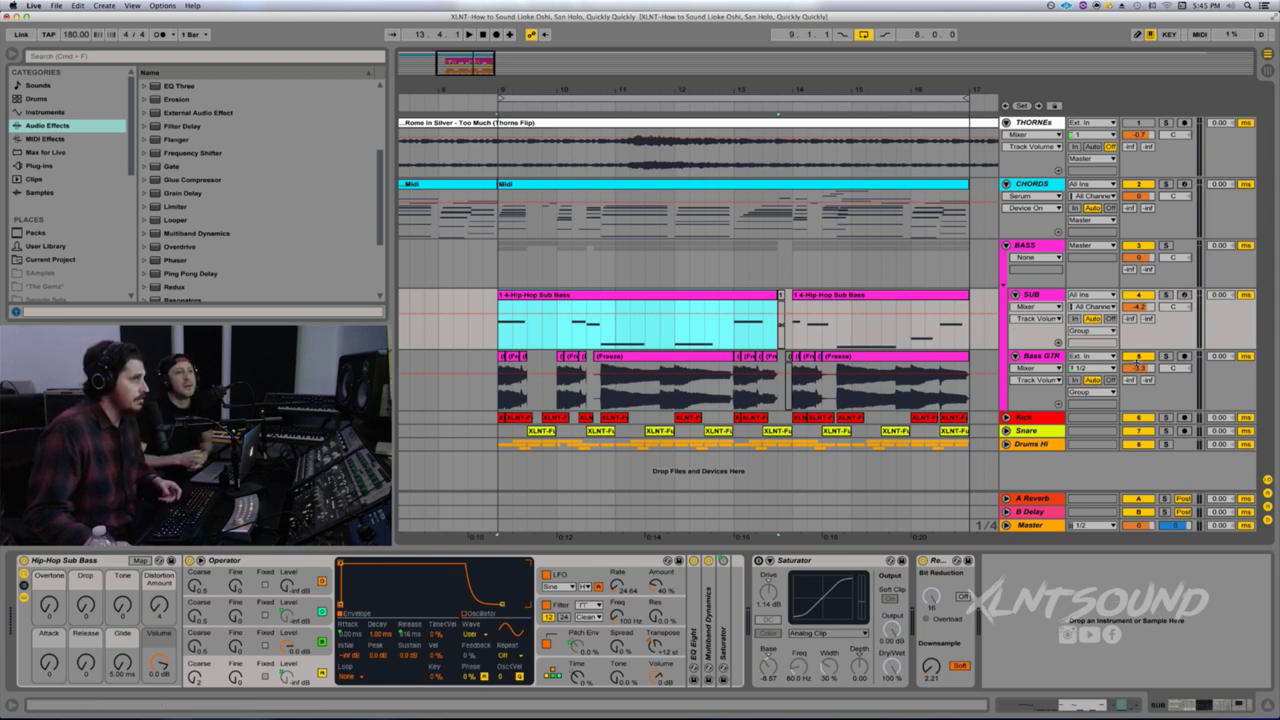
- Audition the Bass GTR track in solo, stop playback and clear the solo
{"action": "left_click", "coordinate": [1166, 356]}
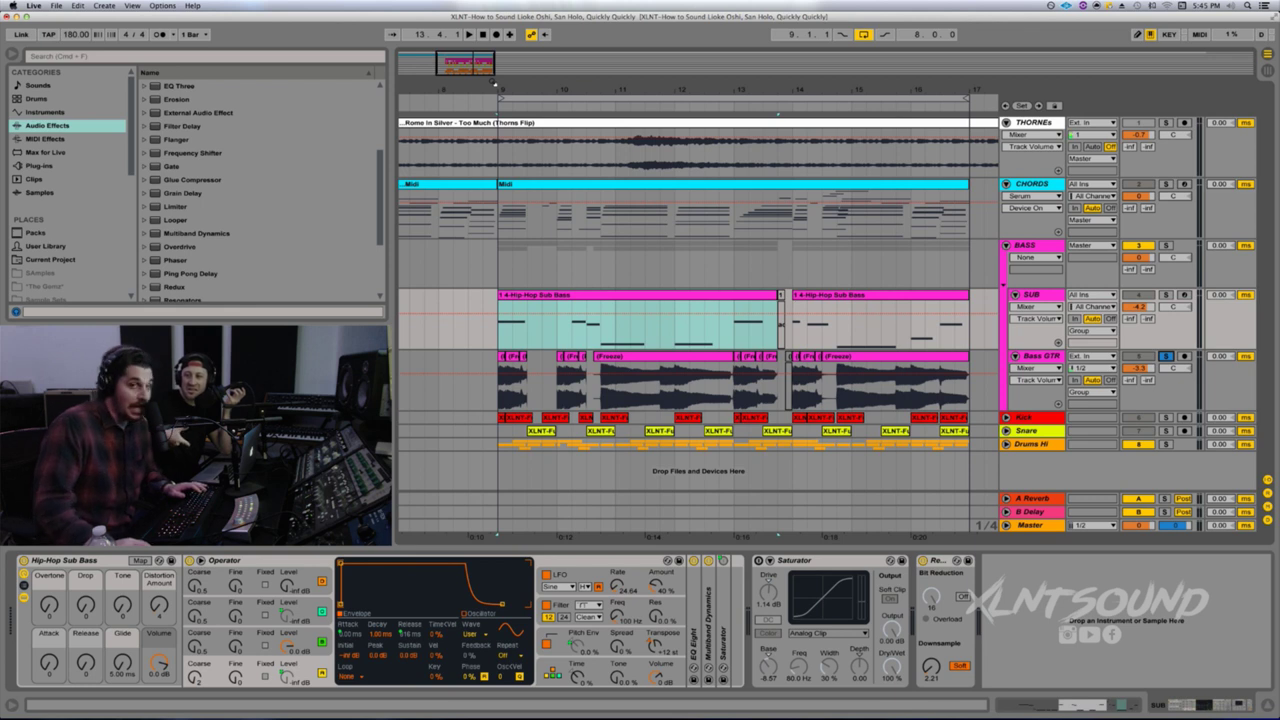
{"action": "key", "text": "space"}
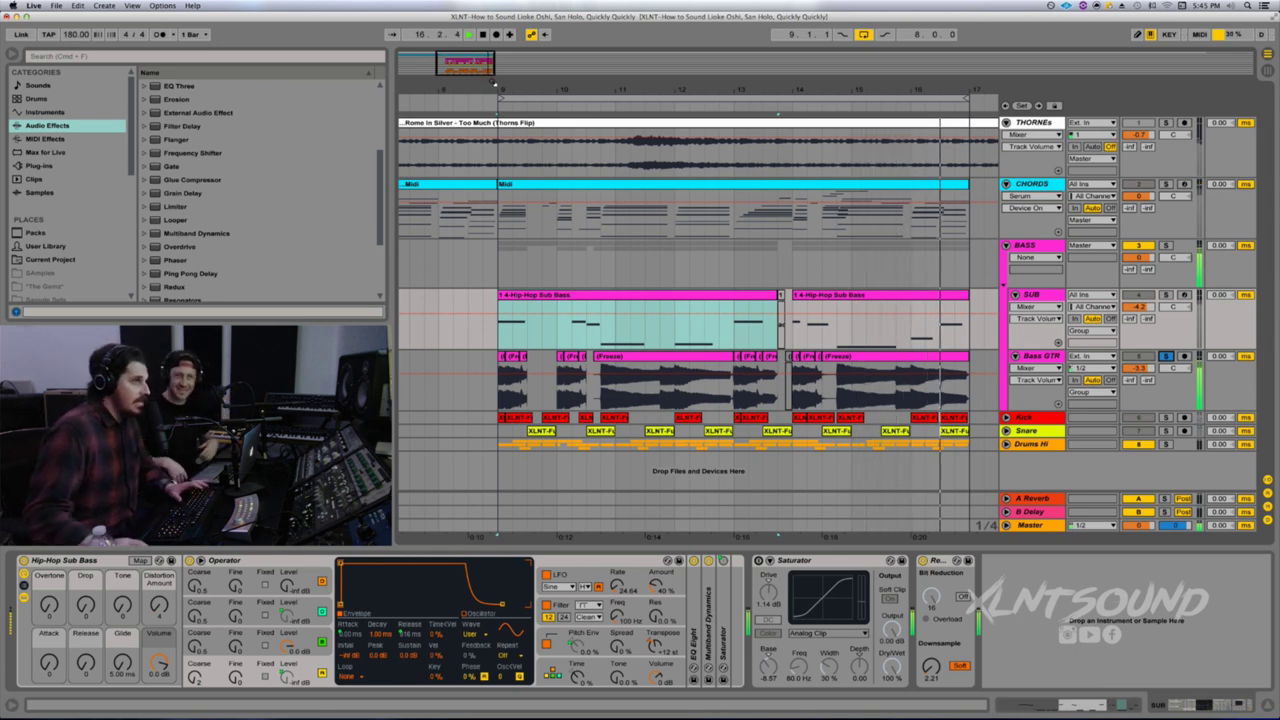
{"action": "key", "text": "space"}
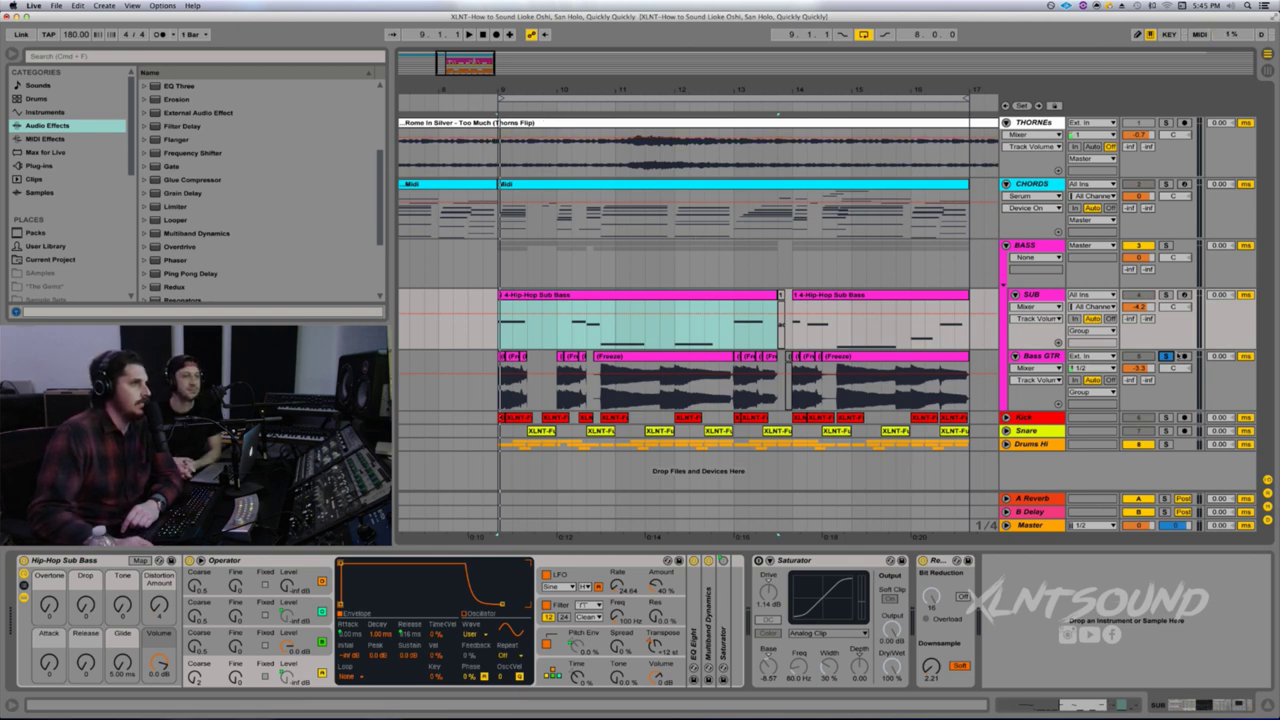
{"action": "left_click", "coordinate": [1172, 355]}
- Unfold the Kick track, solo it and play the loop to audition the kick pattern
{"action": "left_click", "coordinate": [1006, 417]}
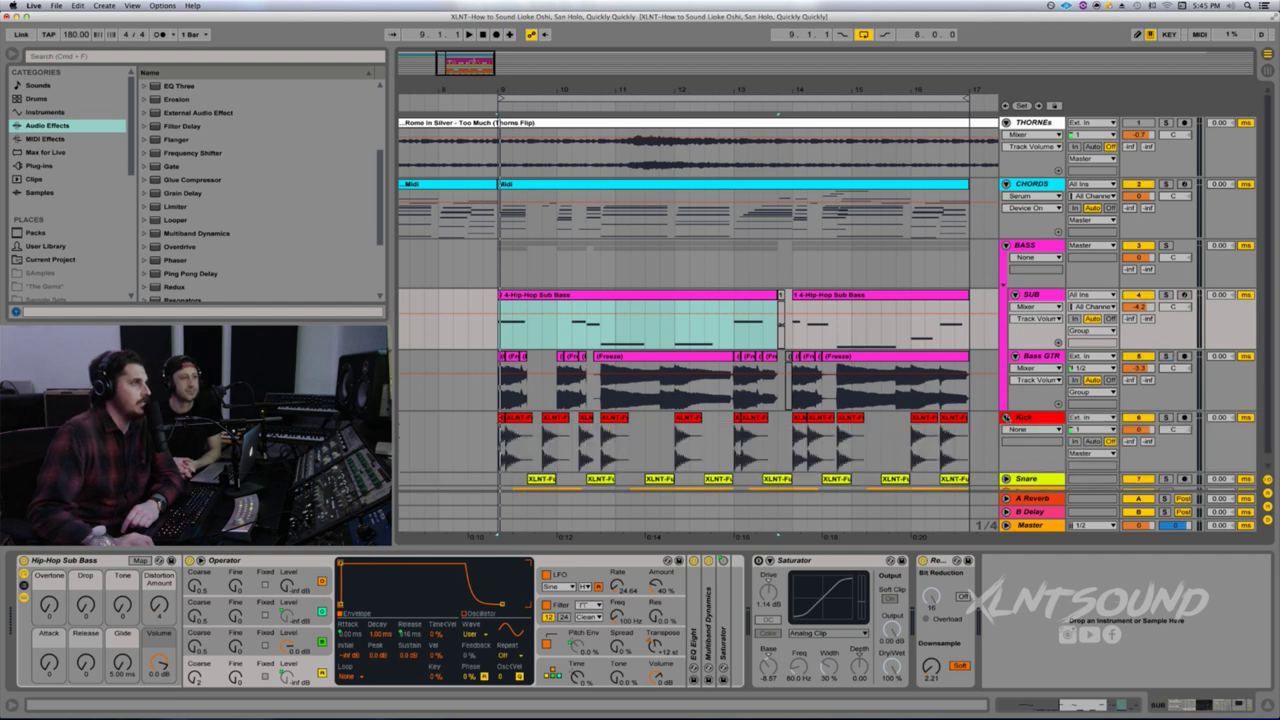
{"action": "left_click", "coordinate": [1166, 418]}
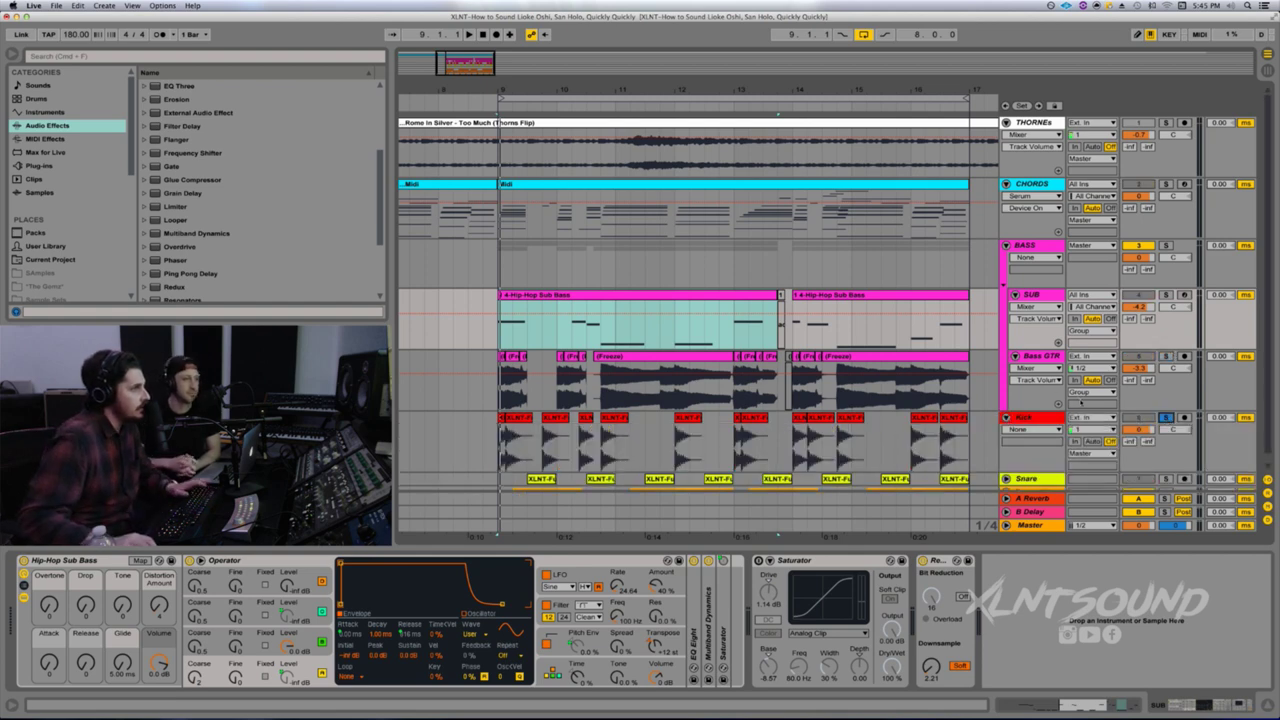
{"action": "key", "text": "space"}
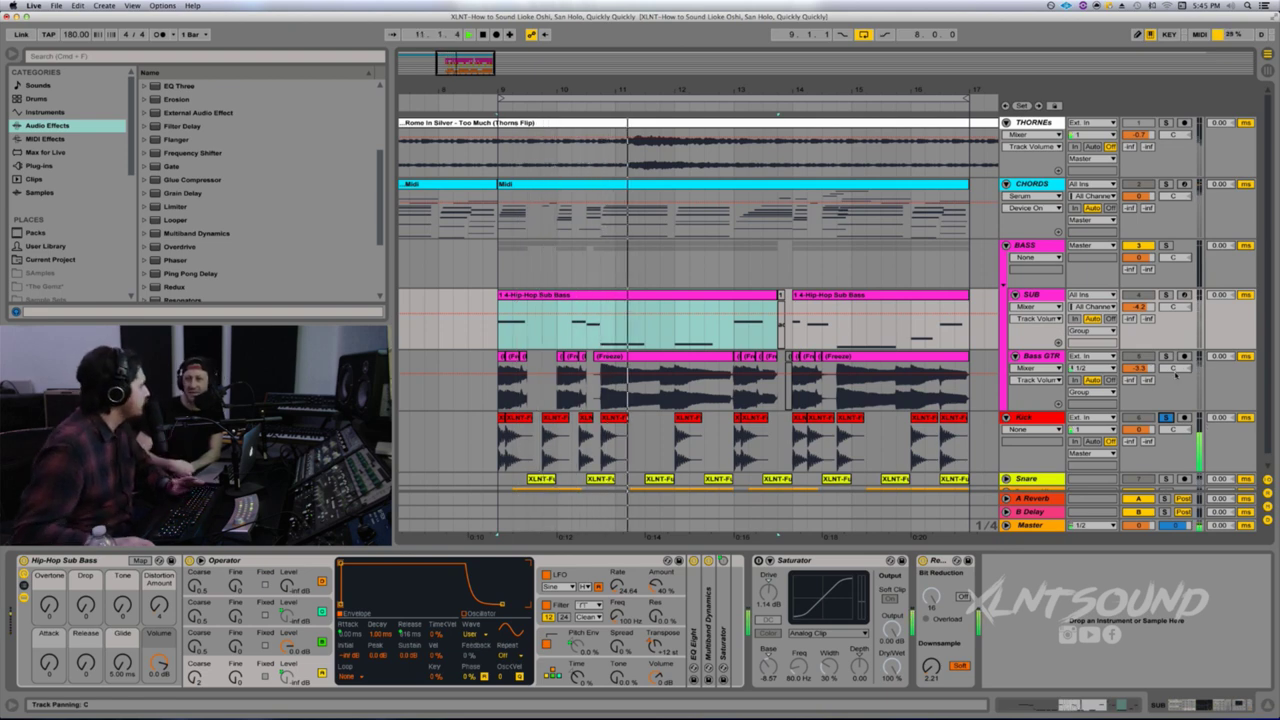
{"action": "scroll", "coordinate": [1120, 415], "scroll_direction": "down", "scroll_amount": 1}
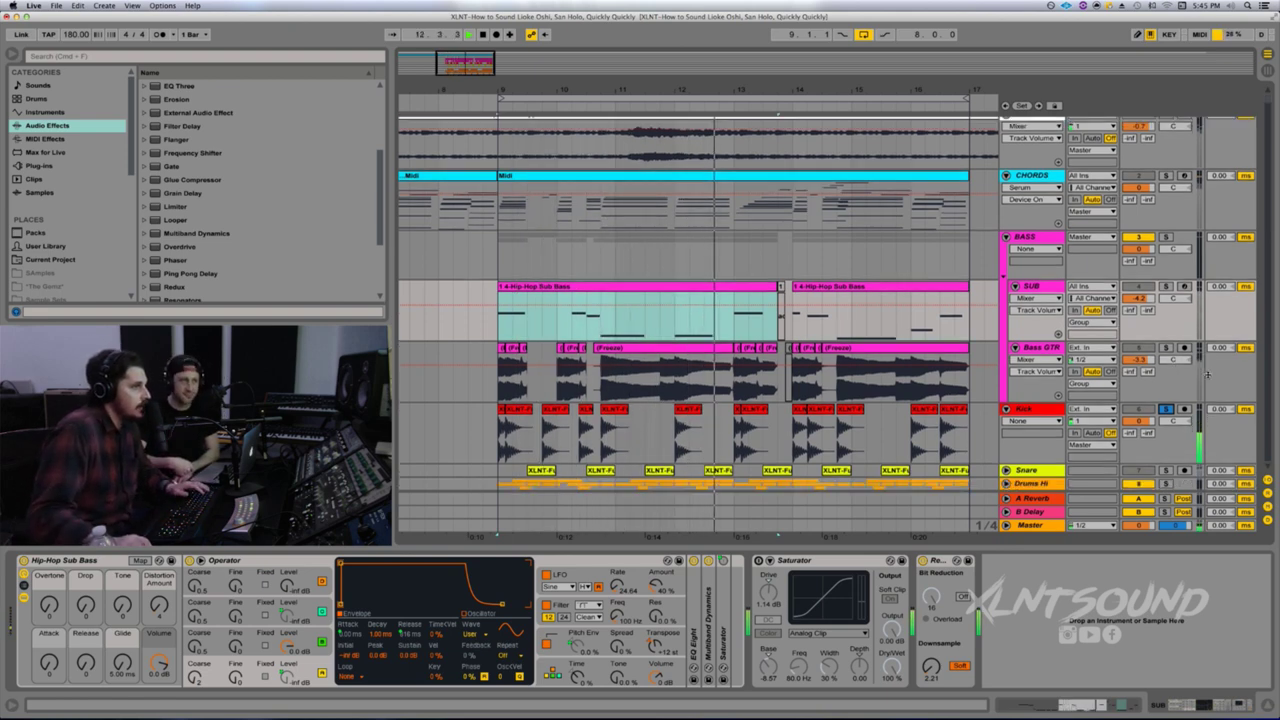
{"action": "key", "text": "space"}
- Unfold the Snare track and play it soloed together with the Kick track
{"action": "left_click", "coordinate": [1006, 470]}
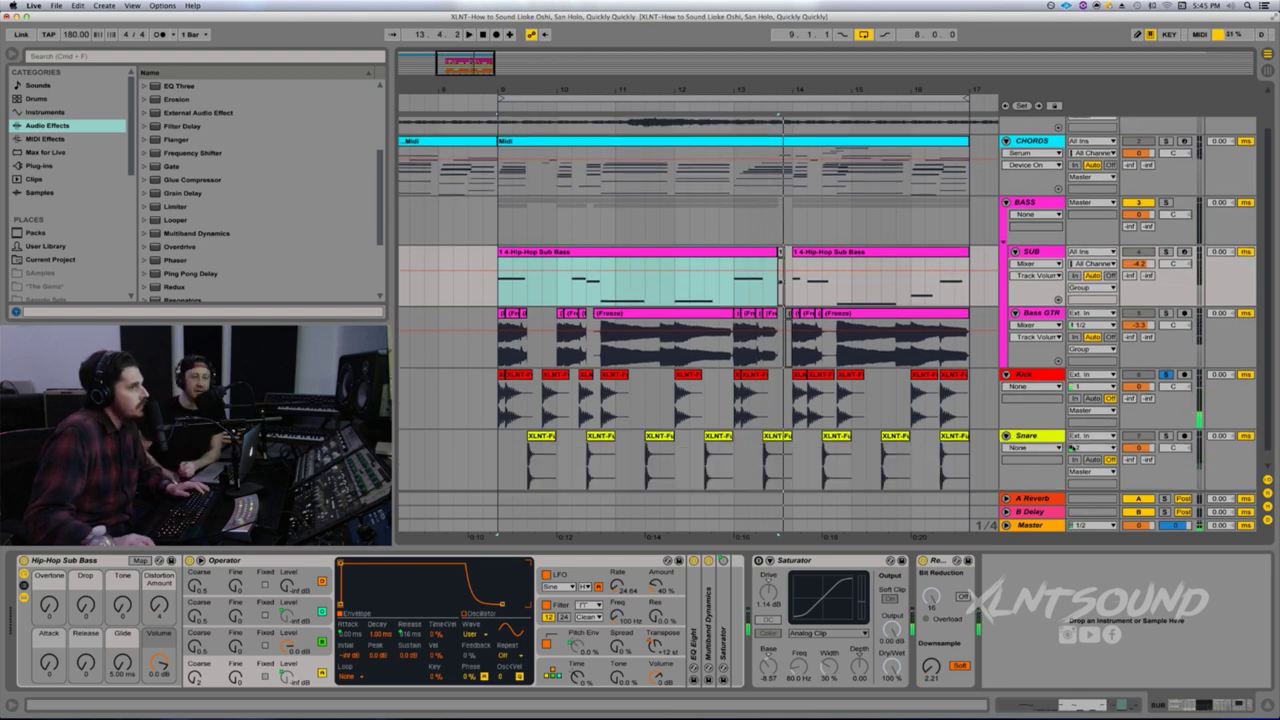
{"action": "scroll", "coordinate": [1150, 428], "scroll_direction": "down", "scroll_amount": 1}
{"action": "left_click", "coordinate": [1165, 423]}
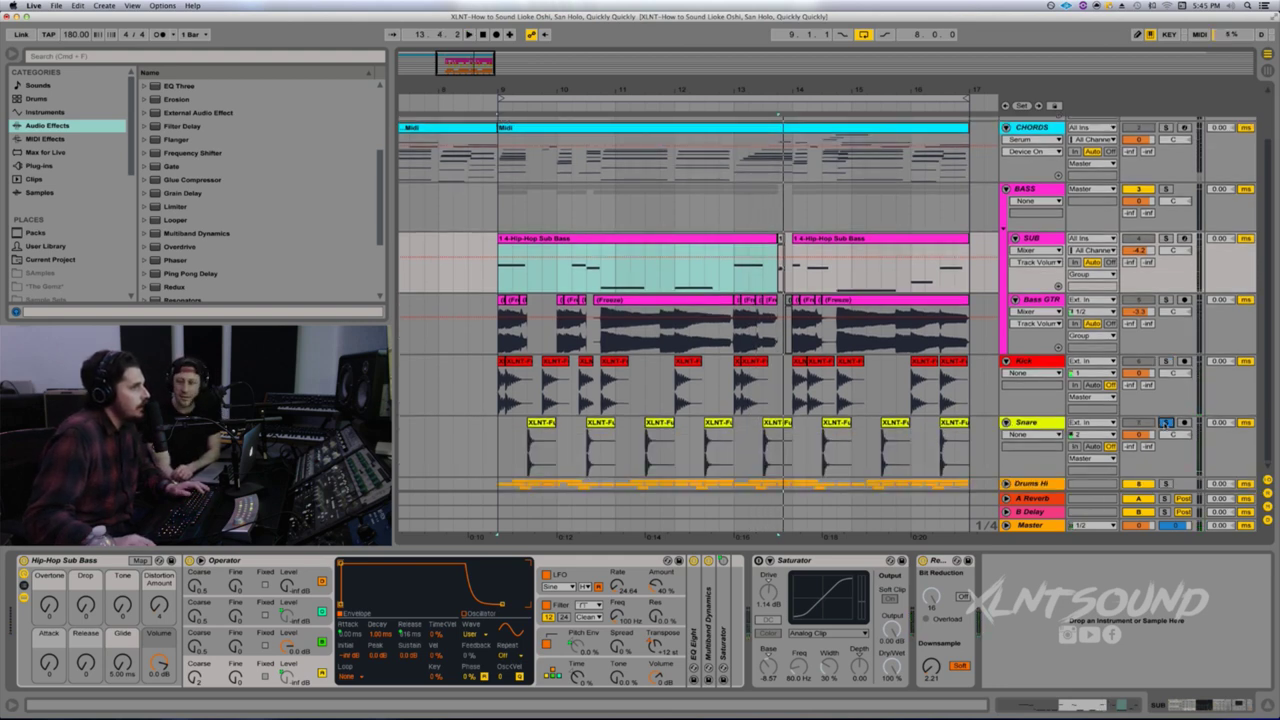
{"action": "left_click", "coordinate": [1166, 362]}
{"action": "key", "text": "space"}
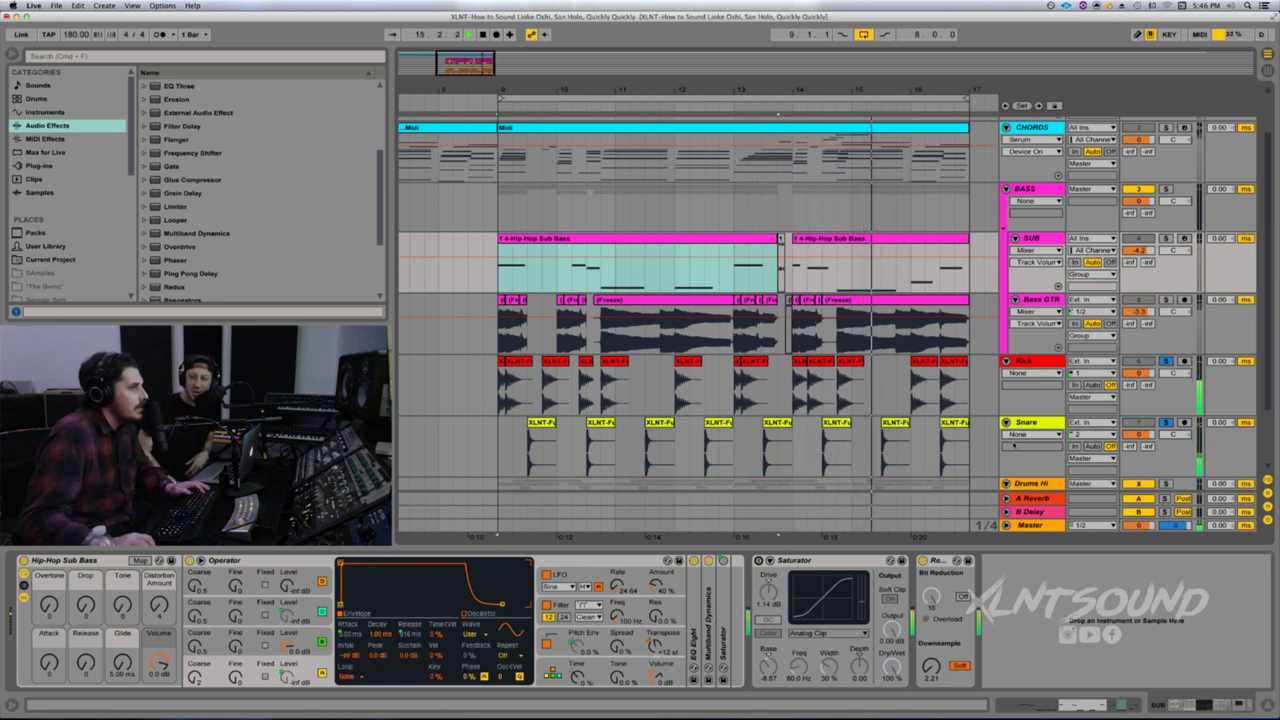
- Unfold the Drums Hi group, drop the Kick solo and audition the Snare track alone
{"action": "left_click", "coordinate": [1006, 483]}
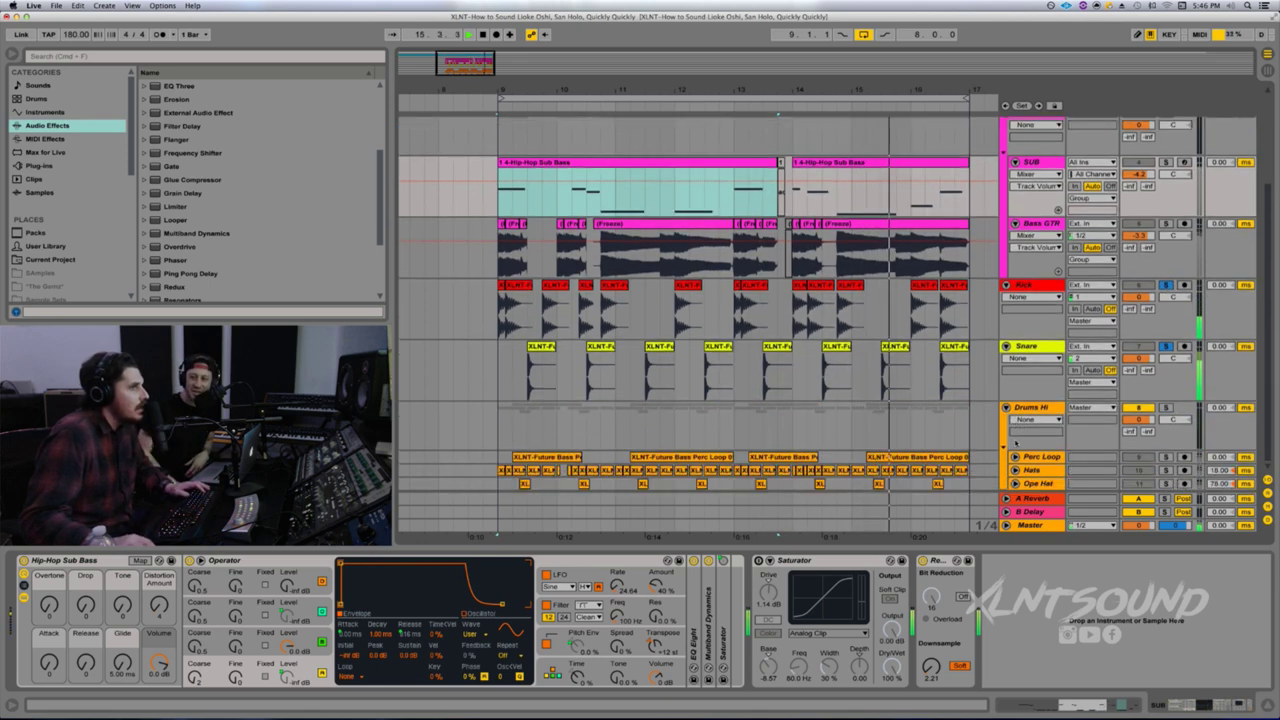
{"action": "left_click", "coordinate": [1165, 285]}
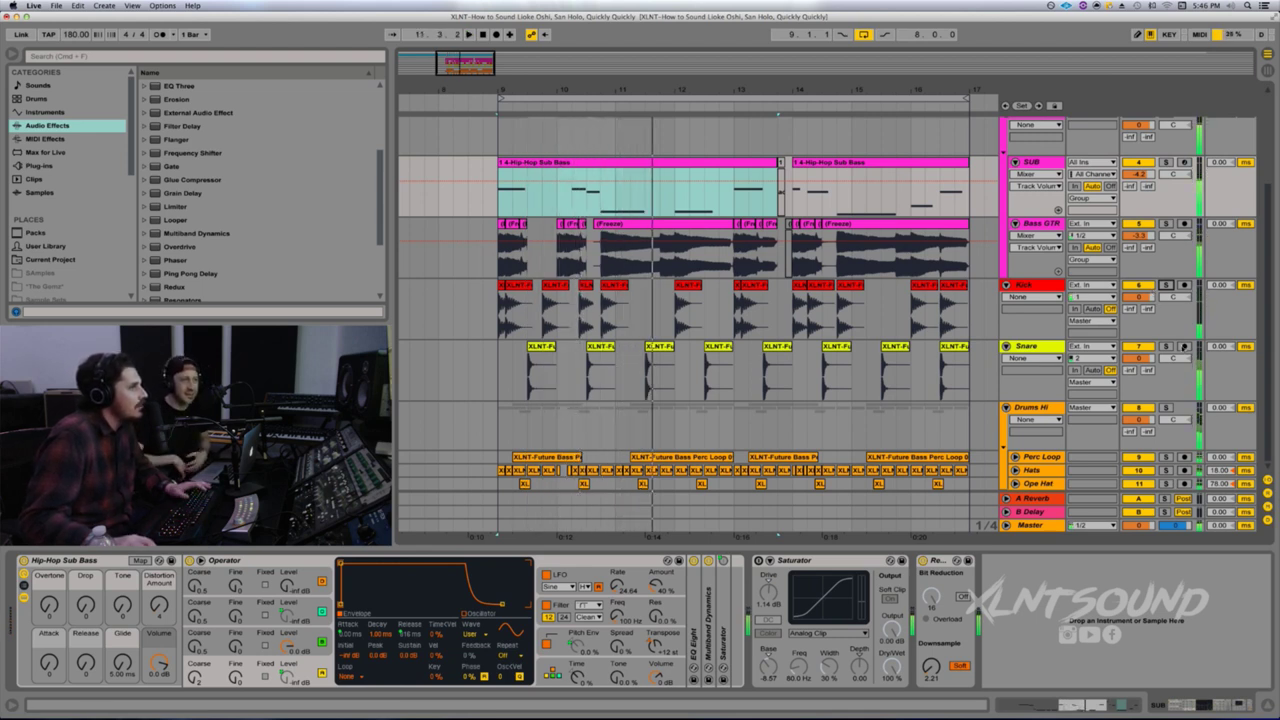
{"action": "left_click", "coordinate": [1165, 346]}
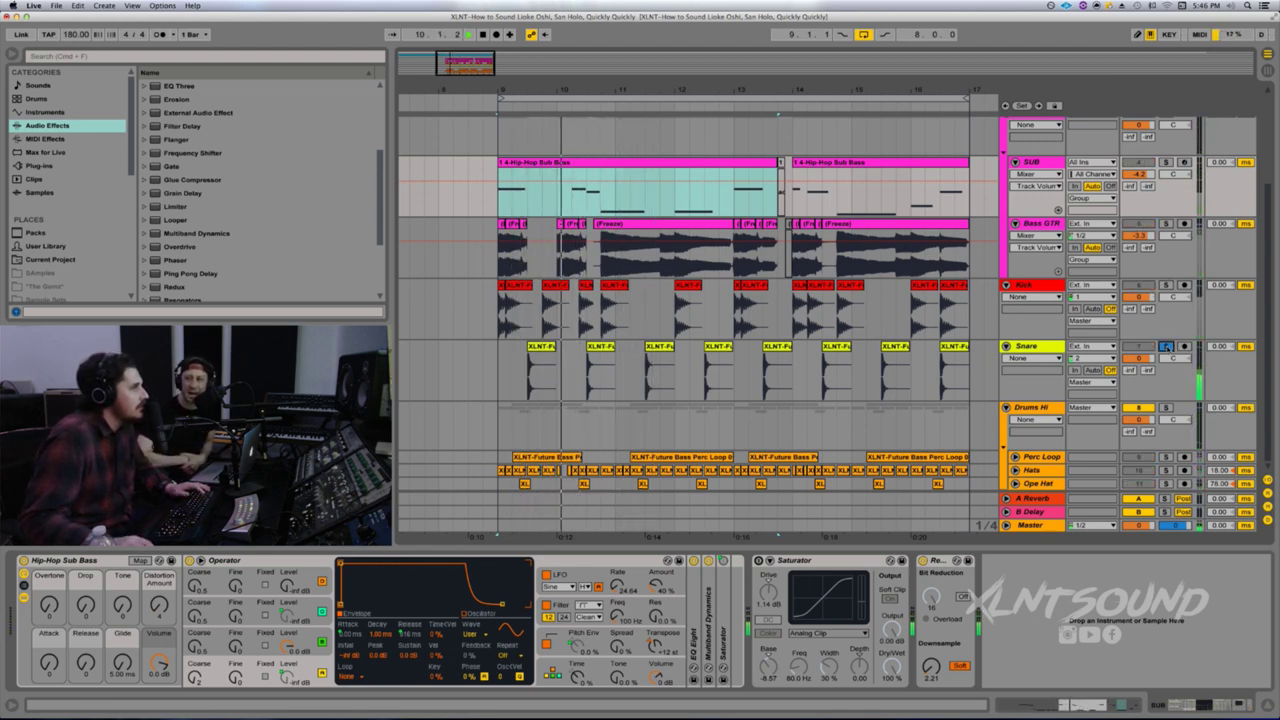
{"action": "key", "text": "space"}
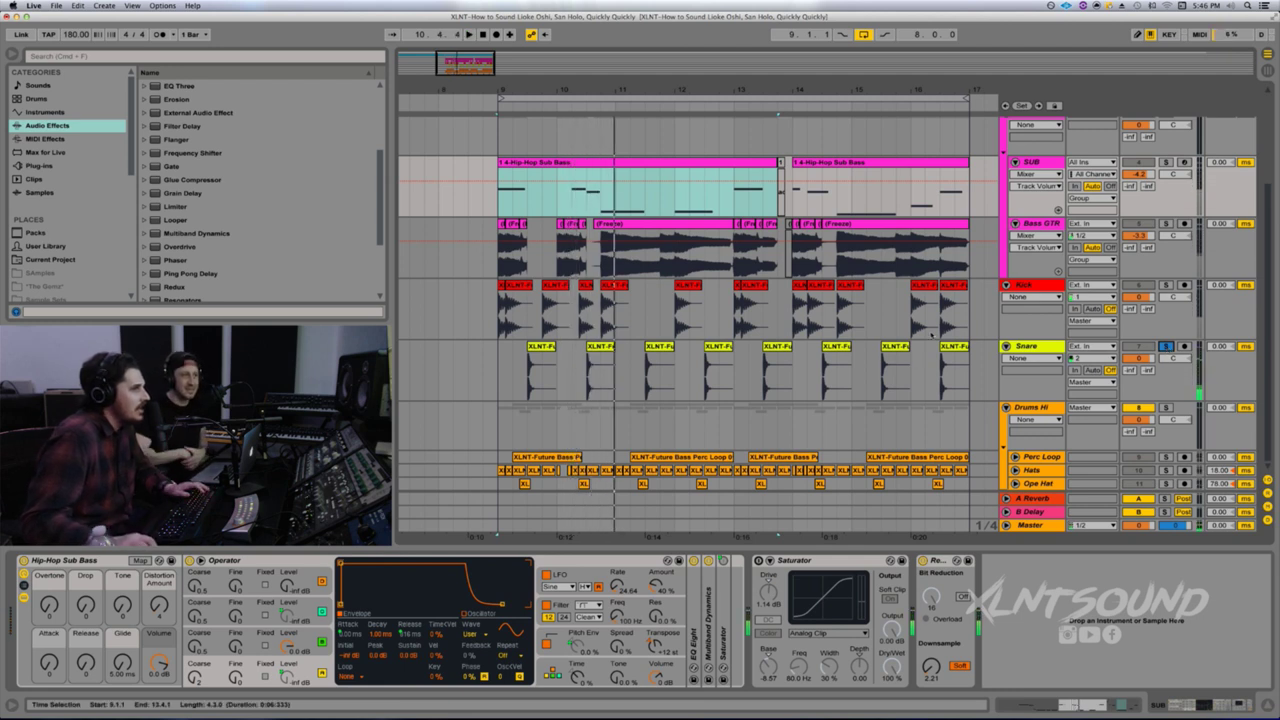
- Audition the soloed Drums Hi group from bar 9, and its unfolded Perc Loop track in solo
{"action": "left_click", "coordinate": [1165, 408]}
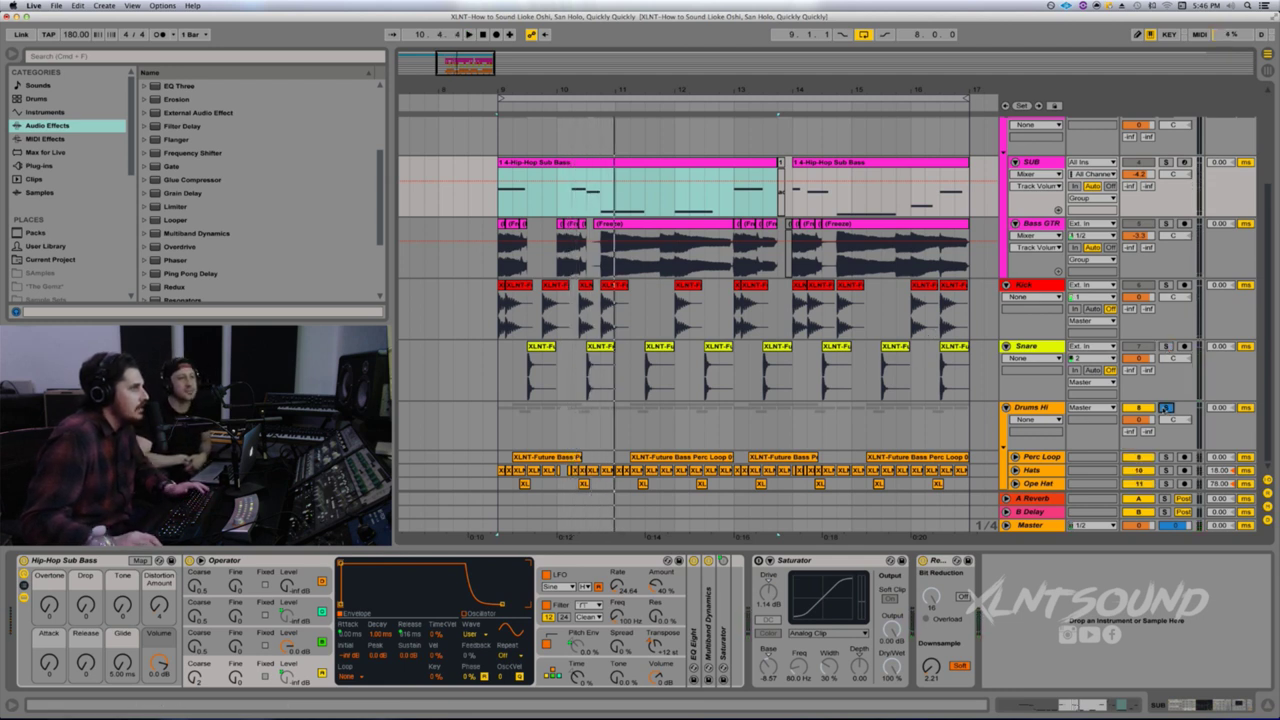
{"action": "left_click", "coordinate": [499, 423]}
{"action": "key", "text": "space"}
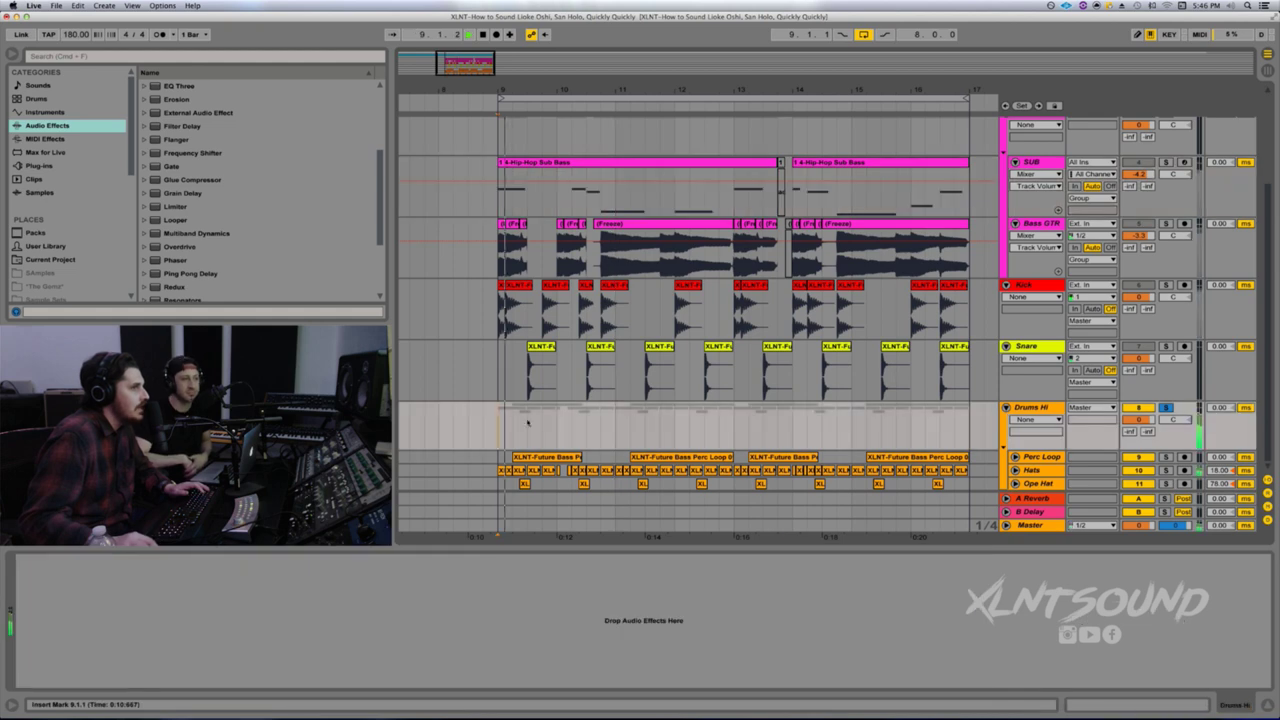
{"action": "scroll", "coordinate": [877, 381], "scroll_direction": "down", "scroll_amount": 1}
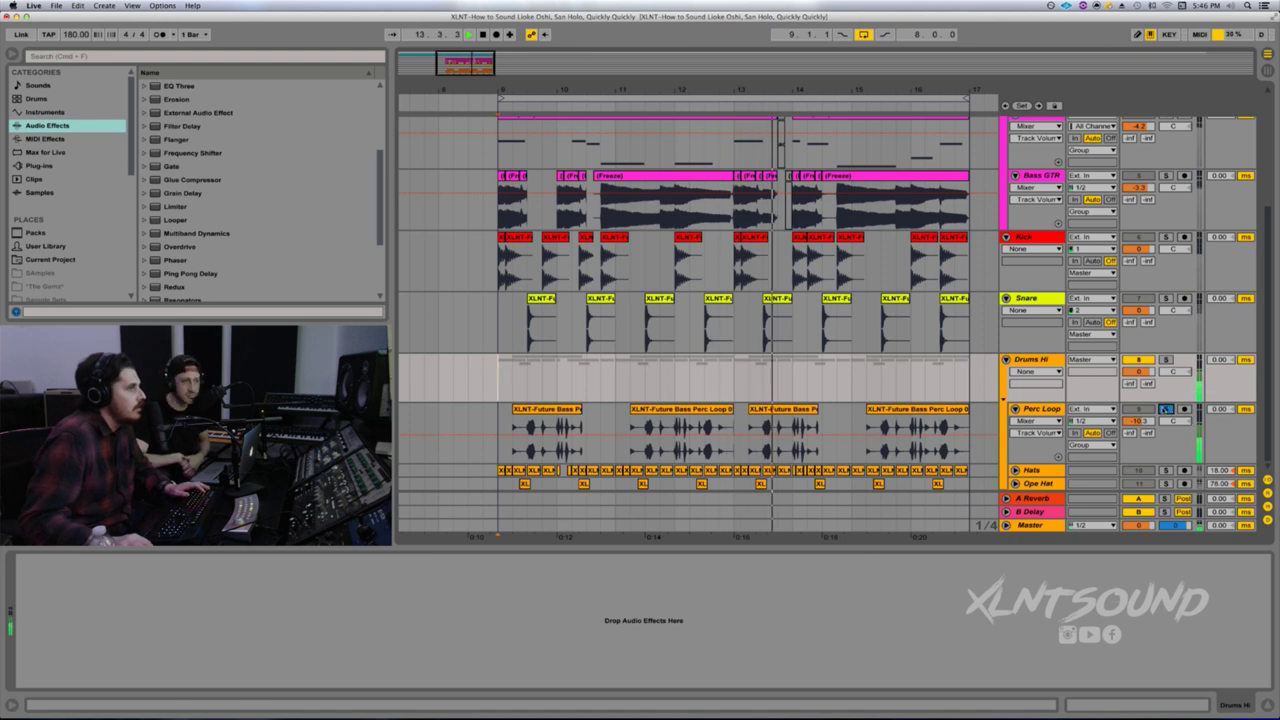
{"action": "key", "text": "space"}
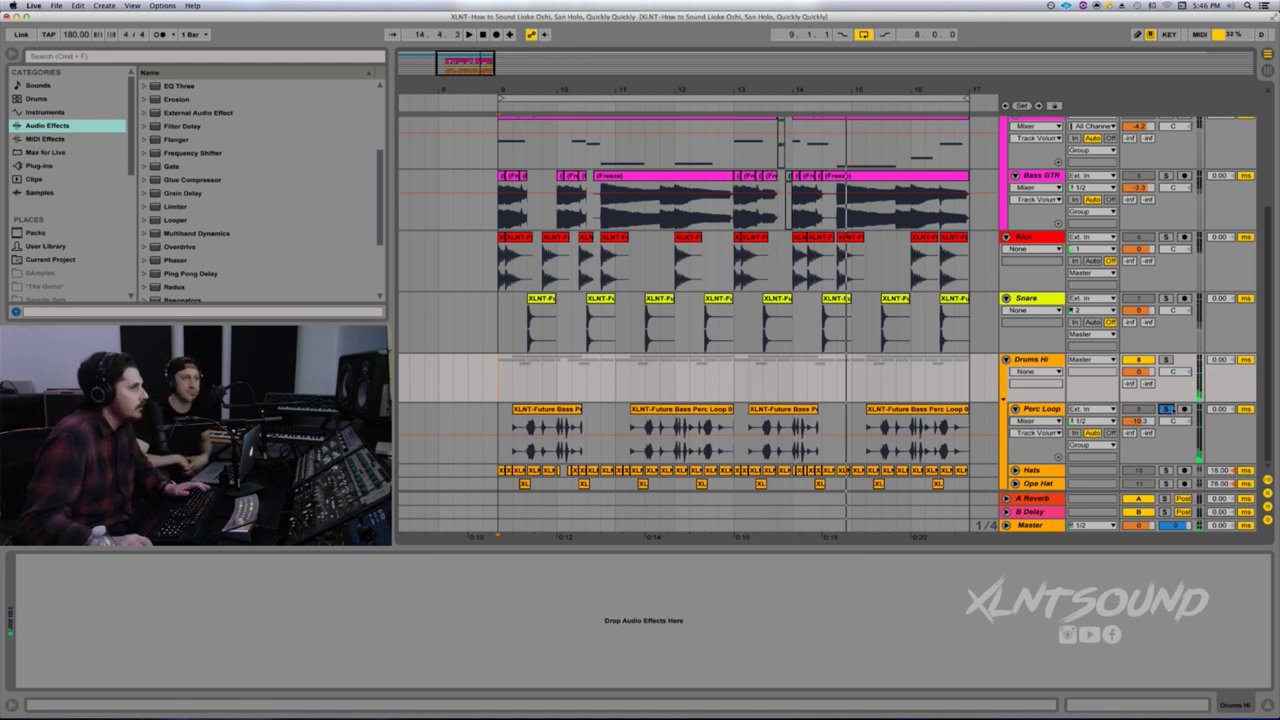
- Unfold the Hats track, play it in solo and examine its clips closely around bars 10 to 13
{"action": "left_click", "coordinate": [1014, 470]}
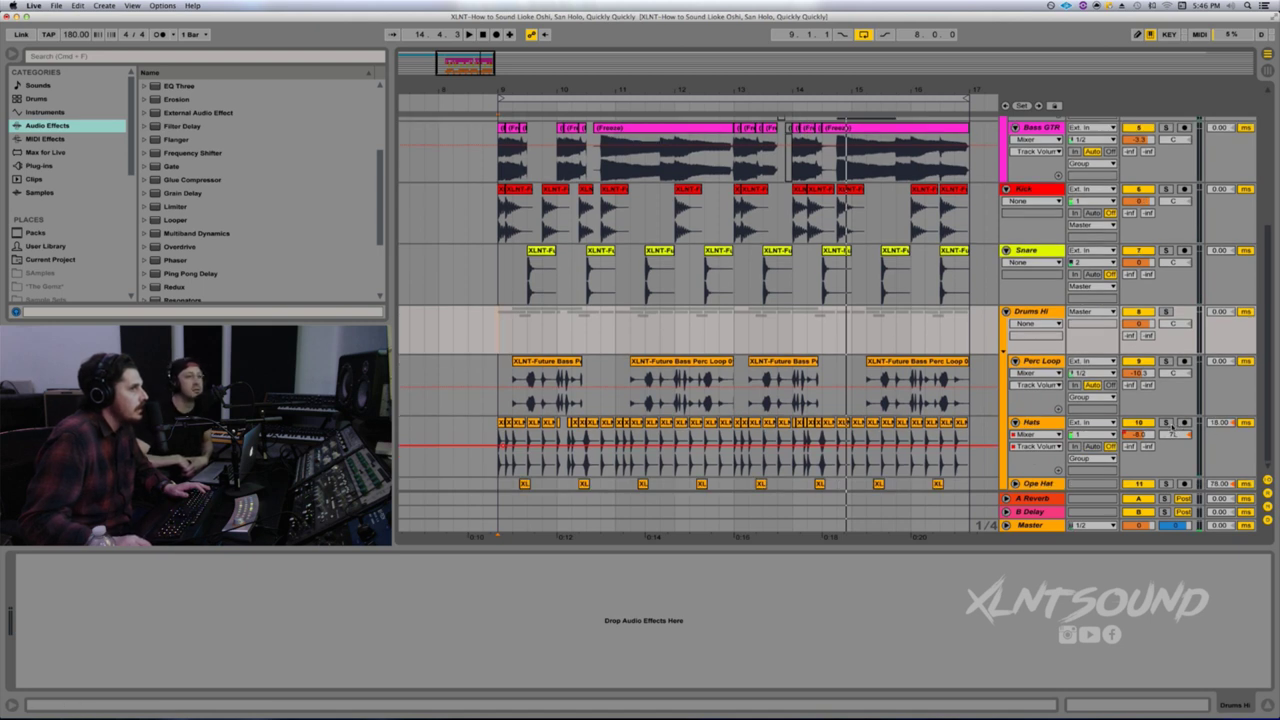
{"action": "left_click", "coordinate": [1165, 422]}
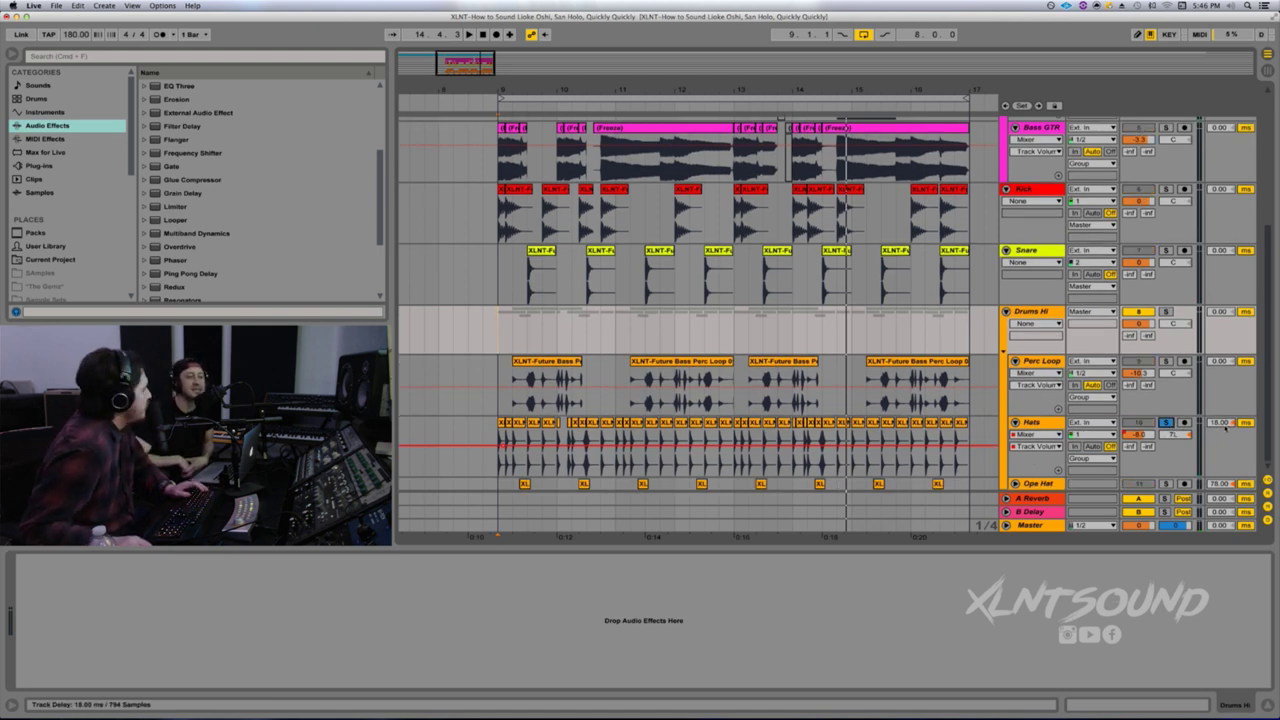
{"action": "key", "text": "space"}
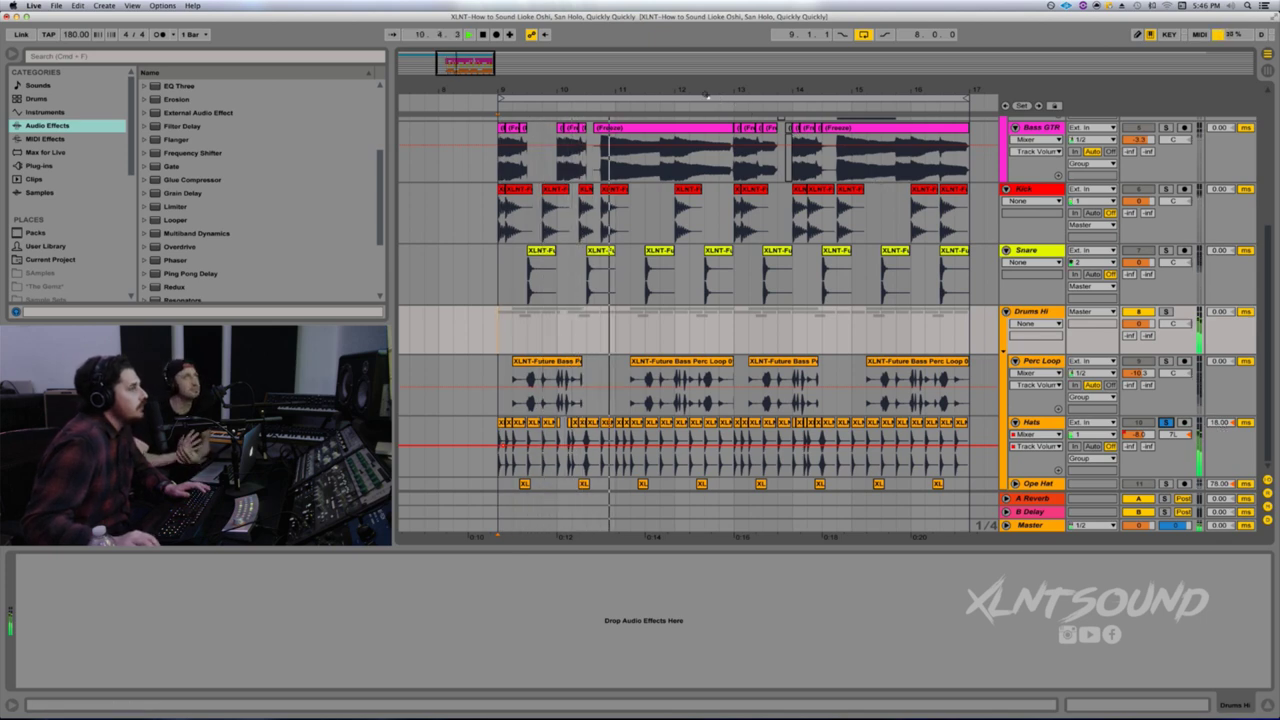
{"action": "left_click_drag", "start_coordinate": [634, 93], "coordinate": [625, 235]}
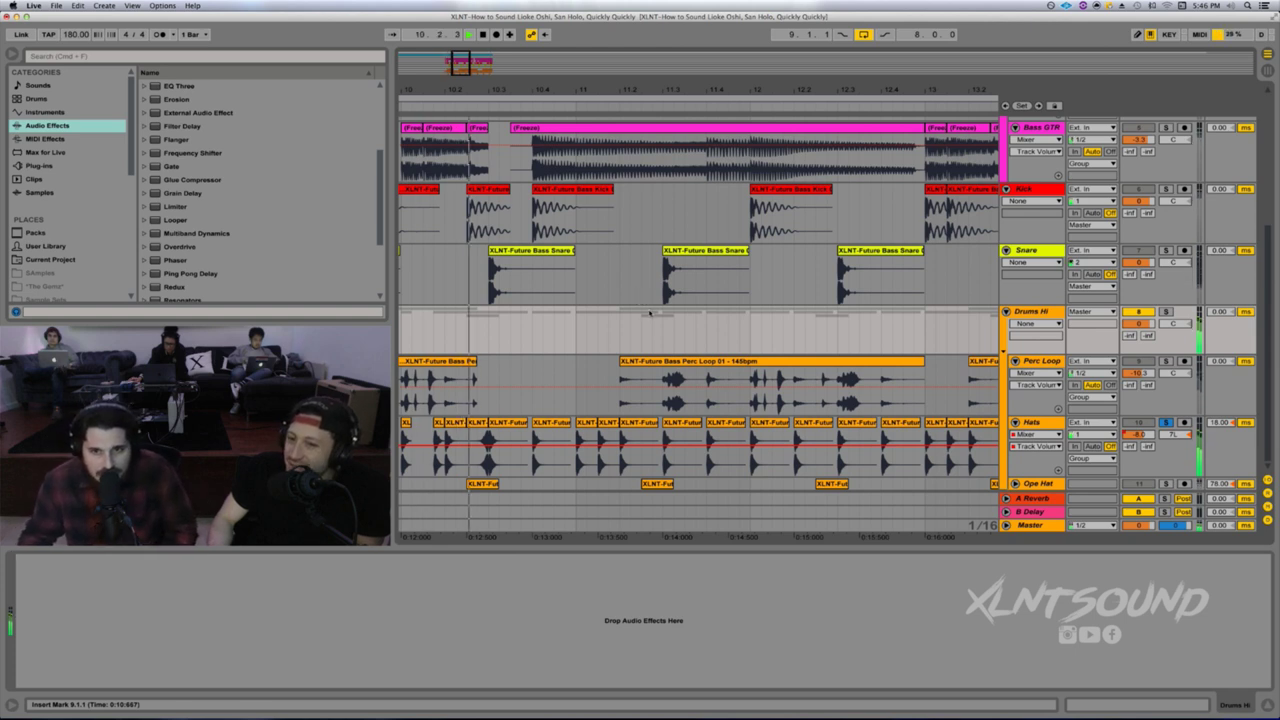
{"action": "scroll", "coordinate": [785, 456], "scroll_direction": "left", "scroll_amount": 1}
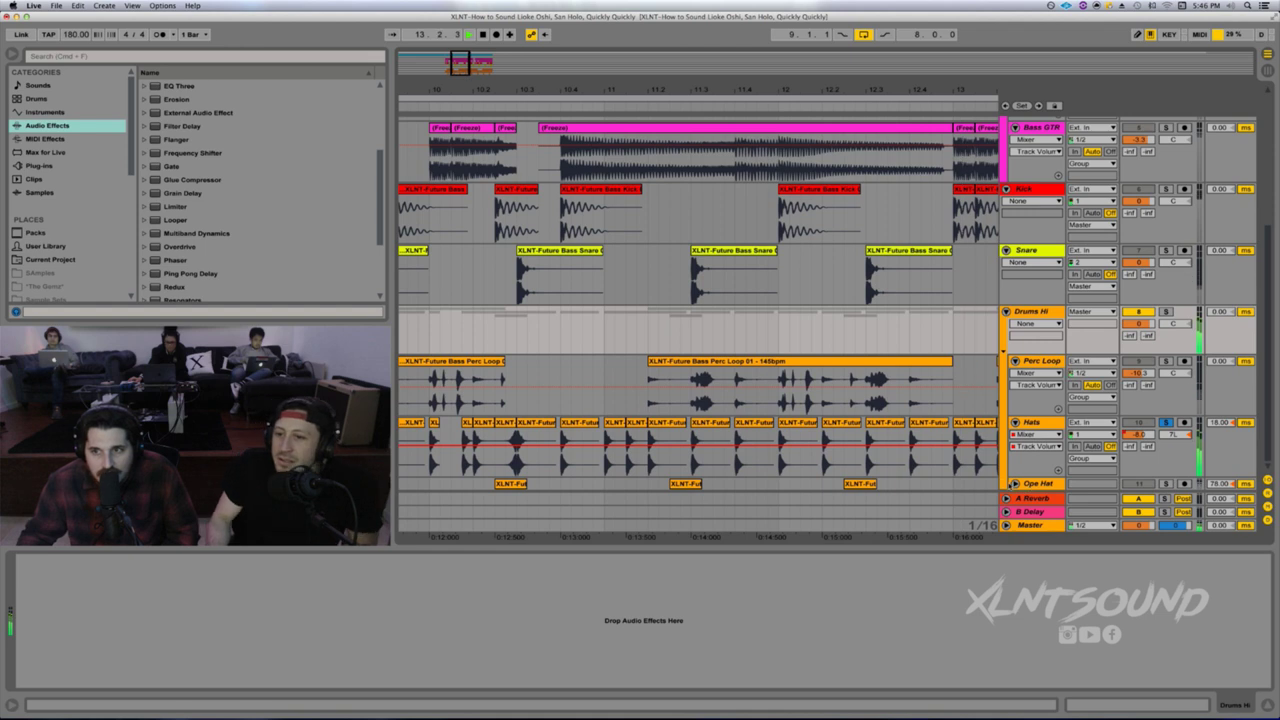
- Unfold the Ope Hat track, audition it in solo and clear the solo to hear the full arrangement
{"action": "left_click", "coordinate": [1014, 484]}
{"action": "left_click", "coordinate": [1012, 484]}
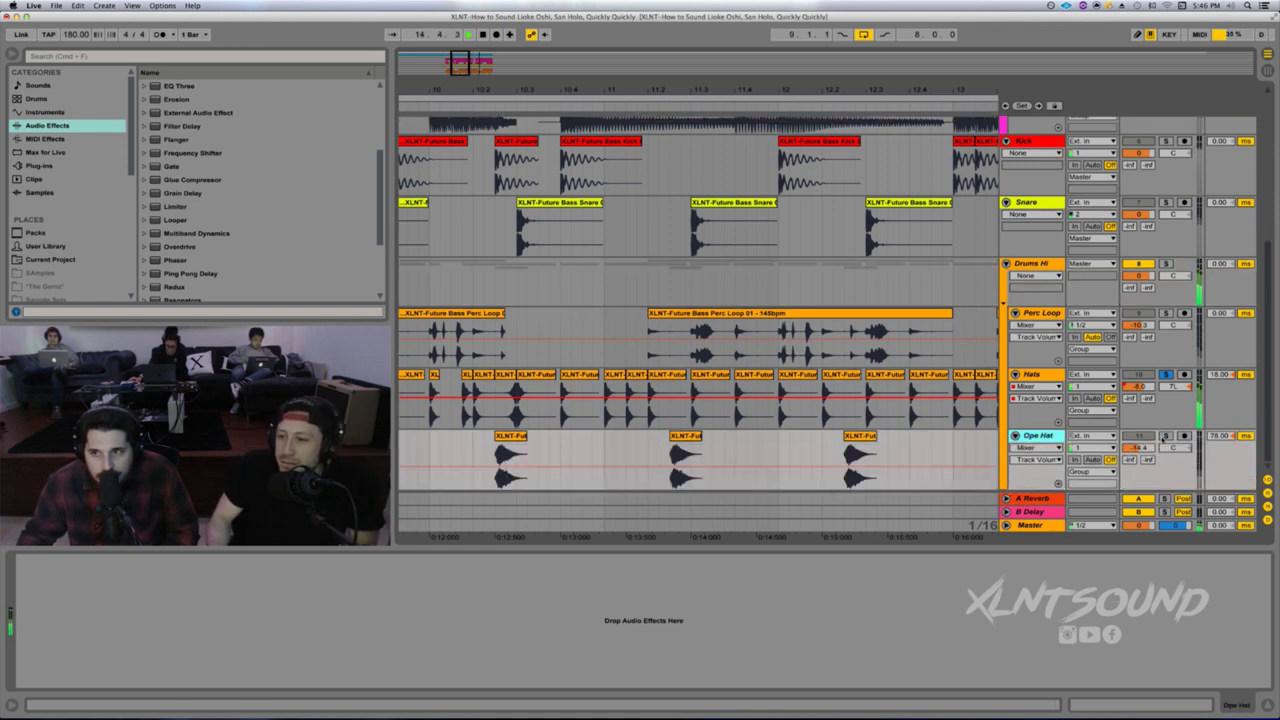
{"action": "left_click", "coordinate": [1165, 436]}
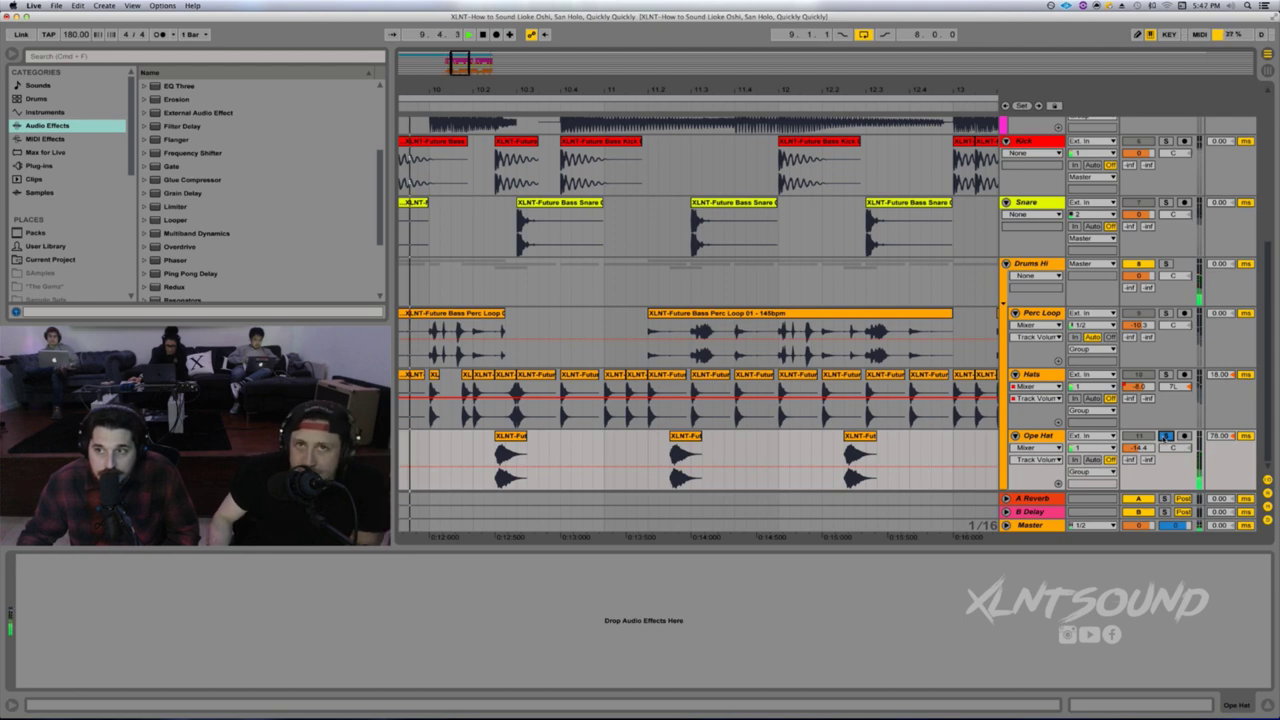
{"action": "left_click", "coordinate": [1165, 436]}
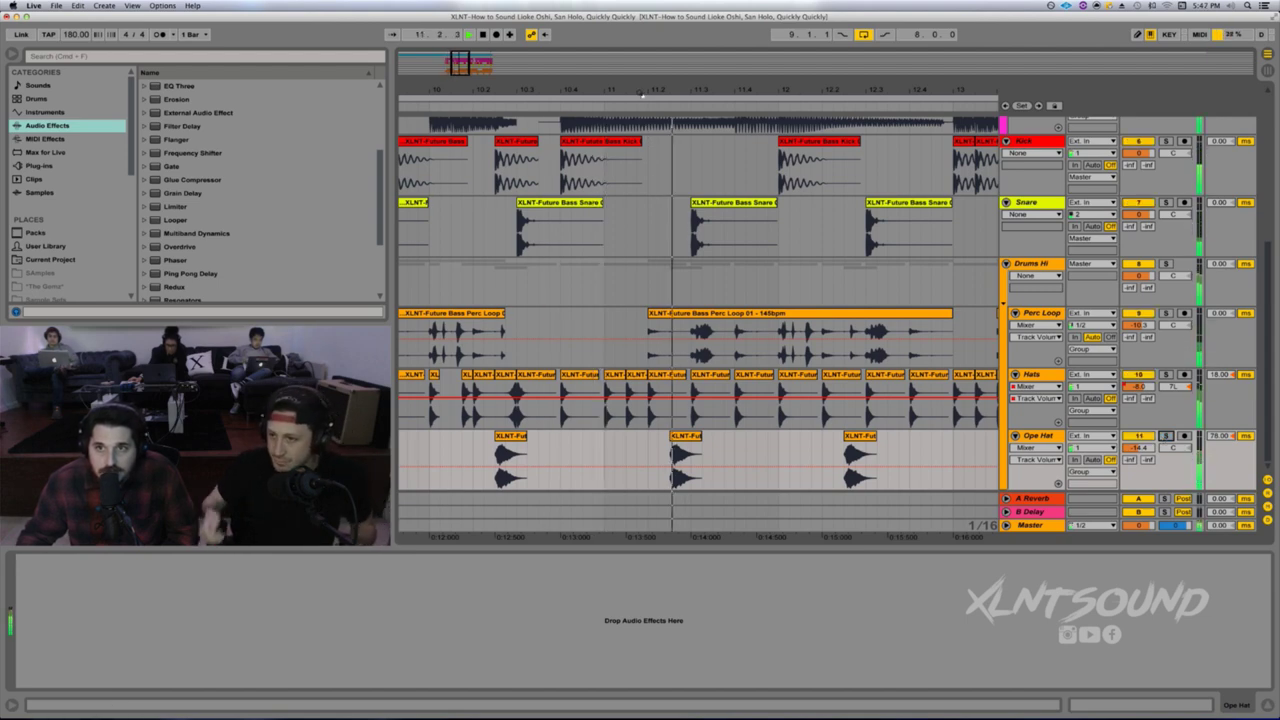
{"action": "left_click_drag", "start_coordinate": [646, 91], "coordinate": [643, 40]}
{"action": "scroll", "coordinate": [665, 254], "scroll_direction": "up", "scroll_amount": 5}
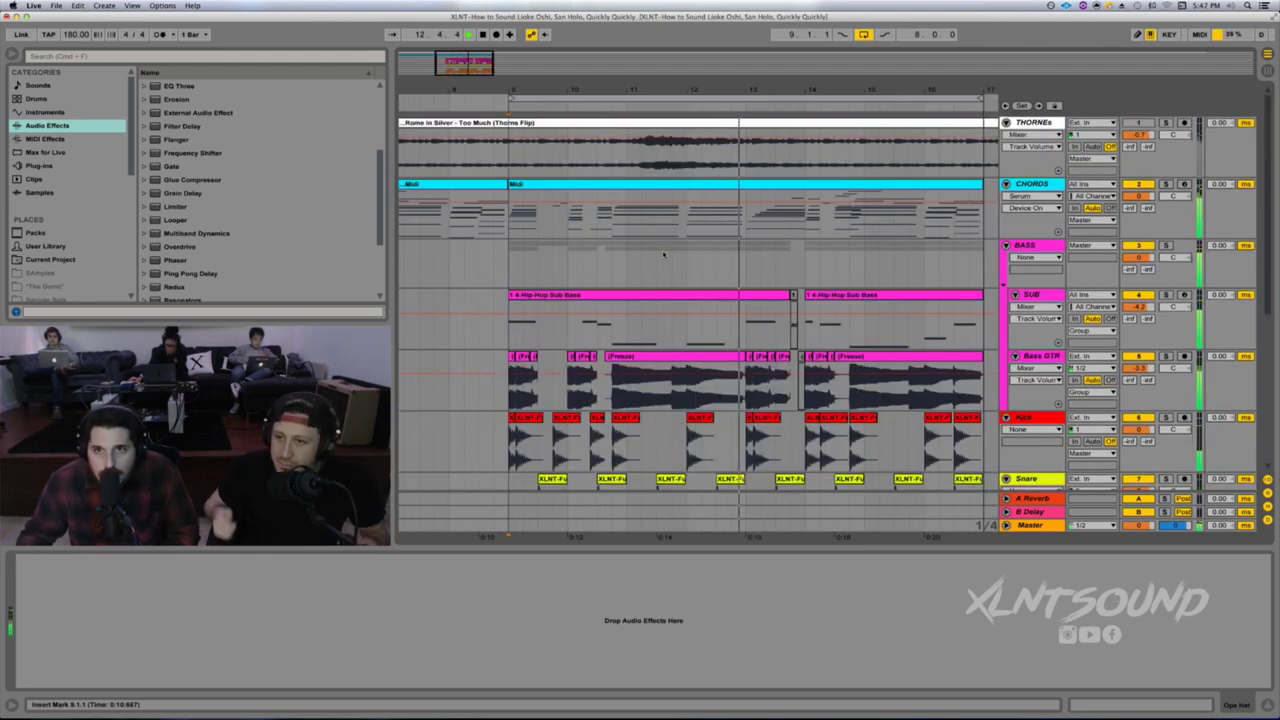
- Stop playback and insert a new MIDI track directly below the CHORDS track
{"action": "left_click", "coordinate": [515, 238]}
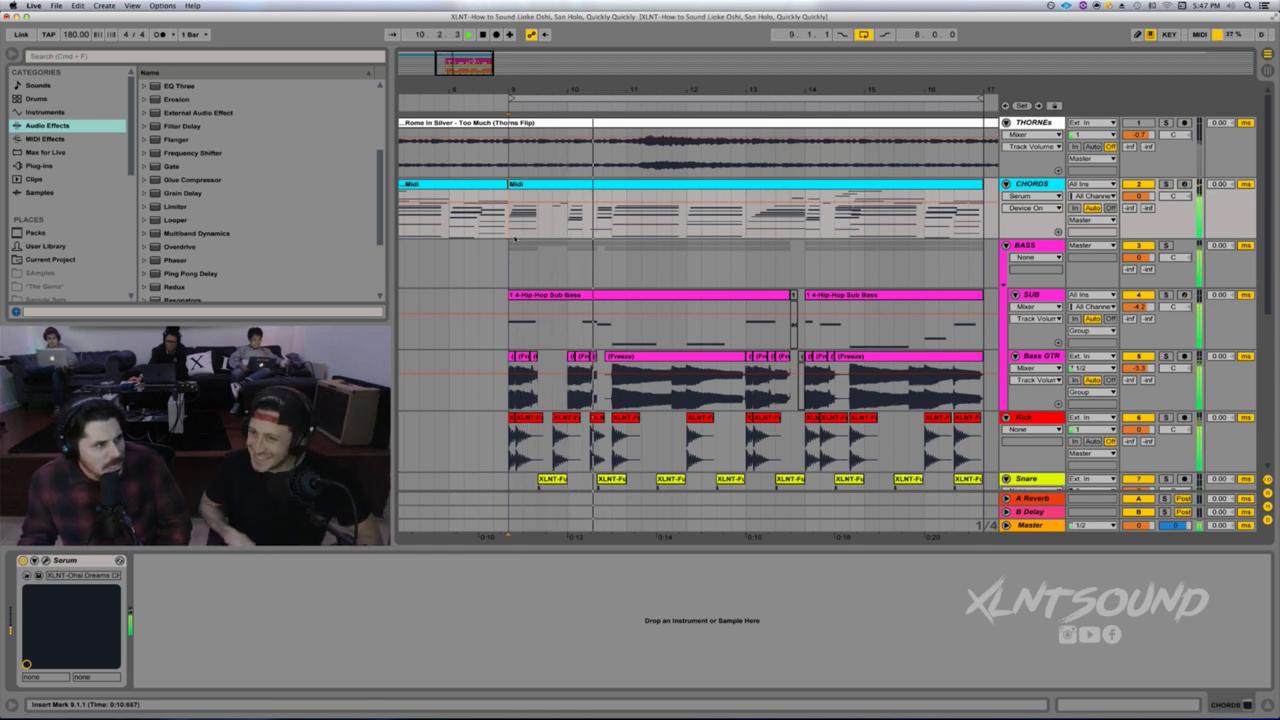
{"action": "key", "text": "space"}
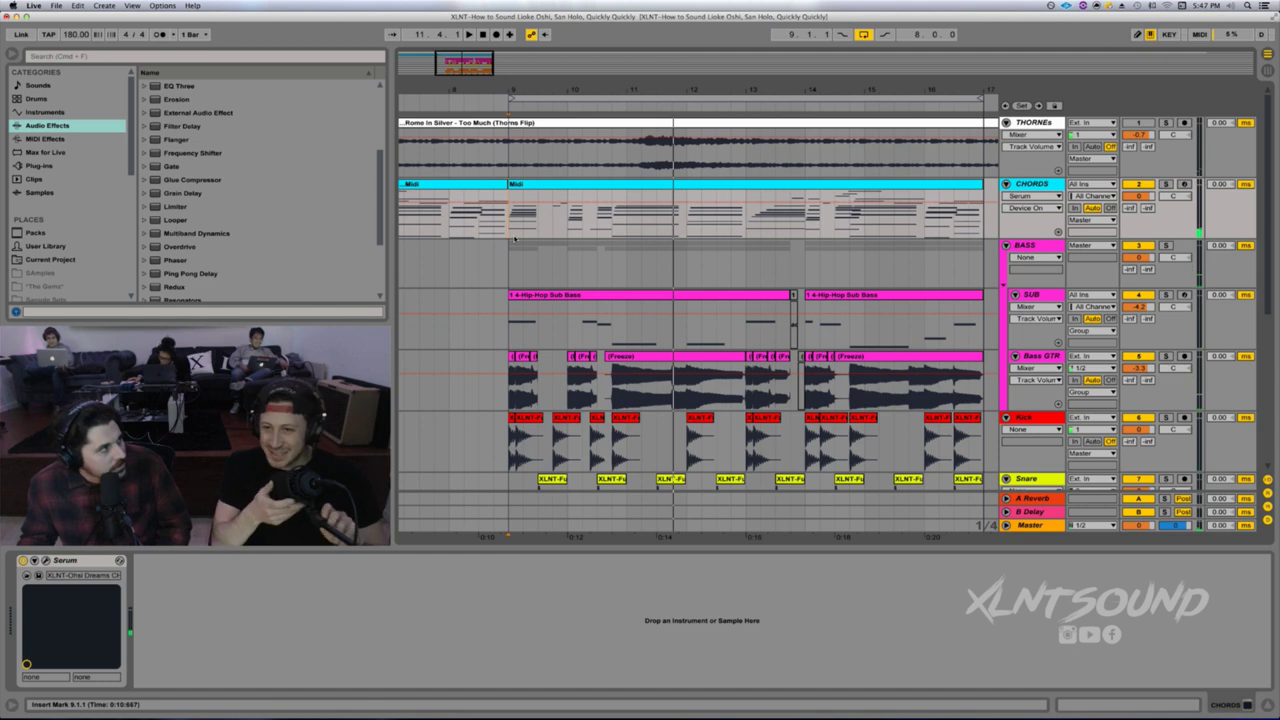
{"action": "left_click_drag", "start_coordinate": [515, 238], "coordinate": [928, 221]}
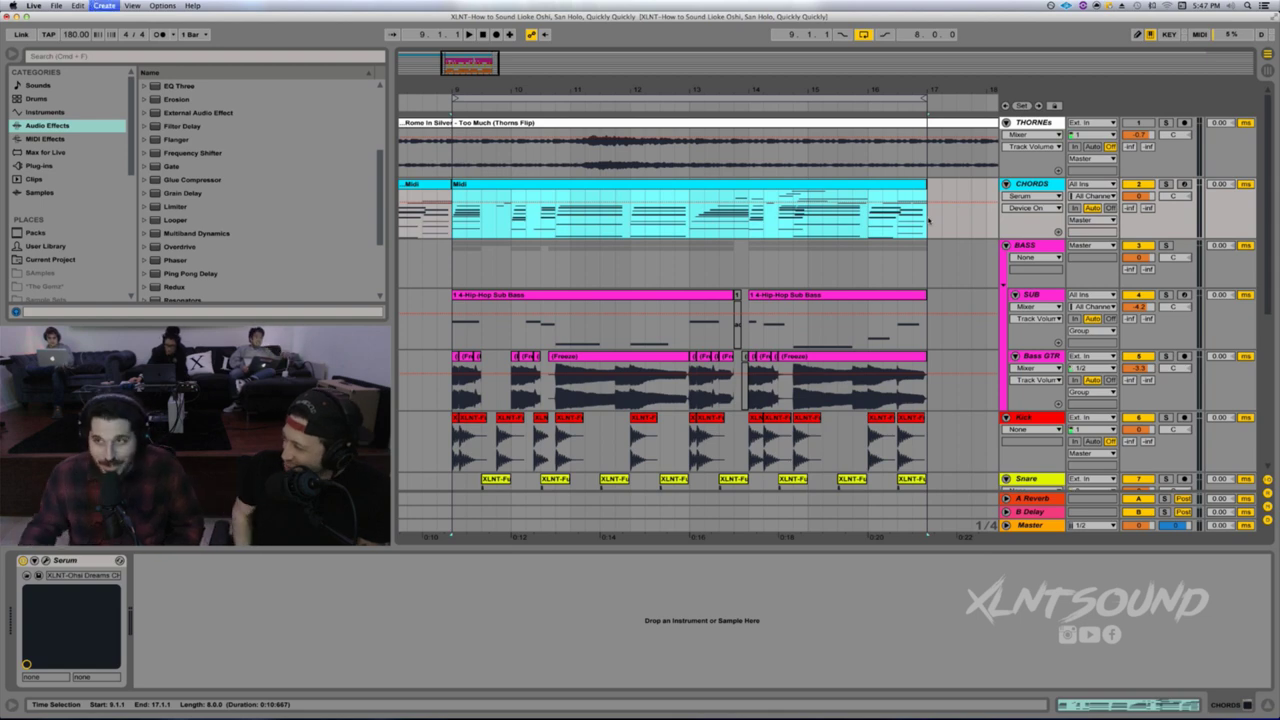
{"action": "key", "text": "super+shift+t"}
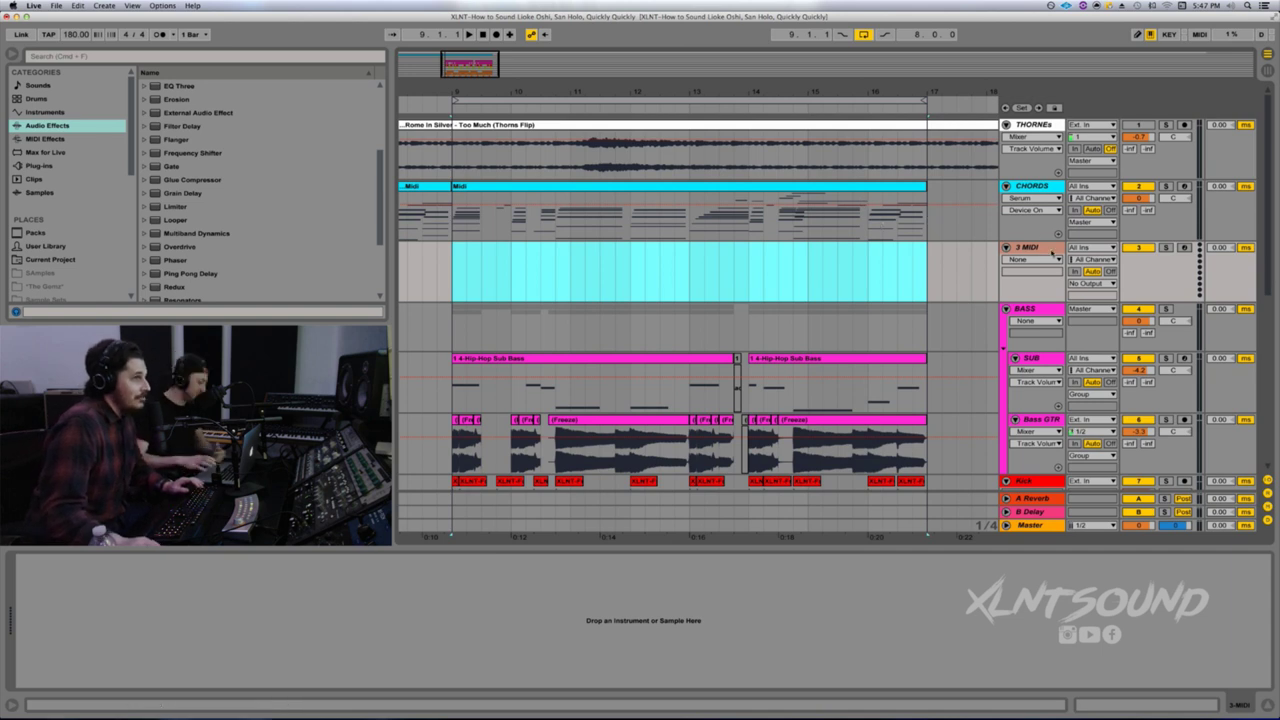
- Recolor the new 3 MIDI track bright green
{"action": "left_click", "coordinate": [1045, 253]}
{"action": "right_click", "coordinate": [1045, 253]}
{"action": "key", "text": "Escape"}
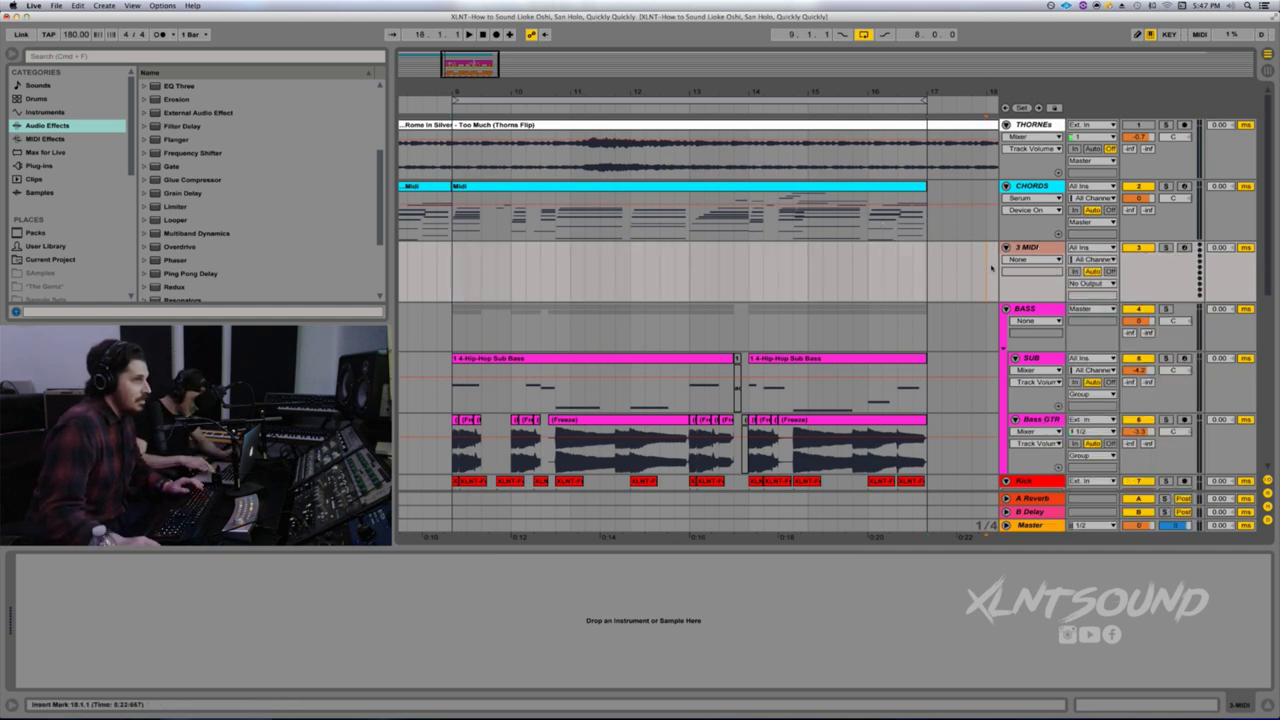
{"action": "right_click", "coordinate": [1045, 251]}
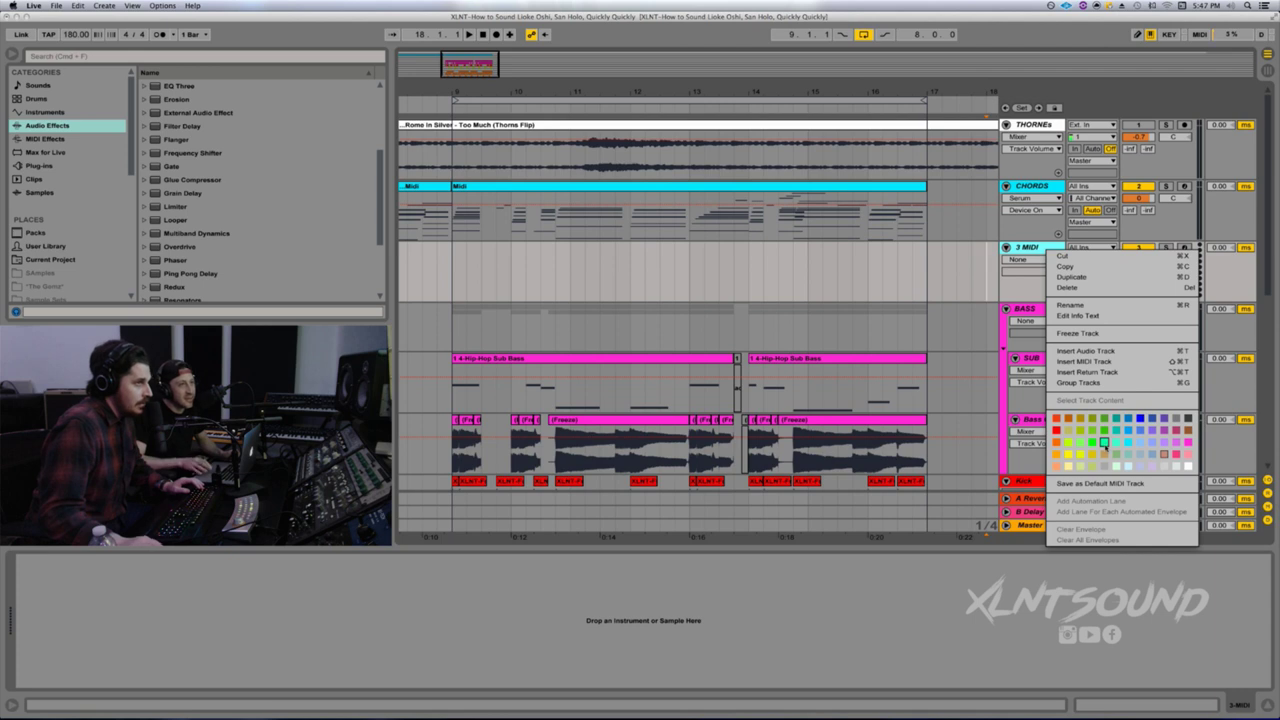
{"action": "left_click", "coordinate": [1103, 442]}
- Copy the CHORDS clip from bars 9 to 17 onto the 3 MIDI track, and deactivate CHORDS while playing the loop
{"action": "left_click", "coordinate": [534, 192]}
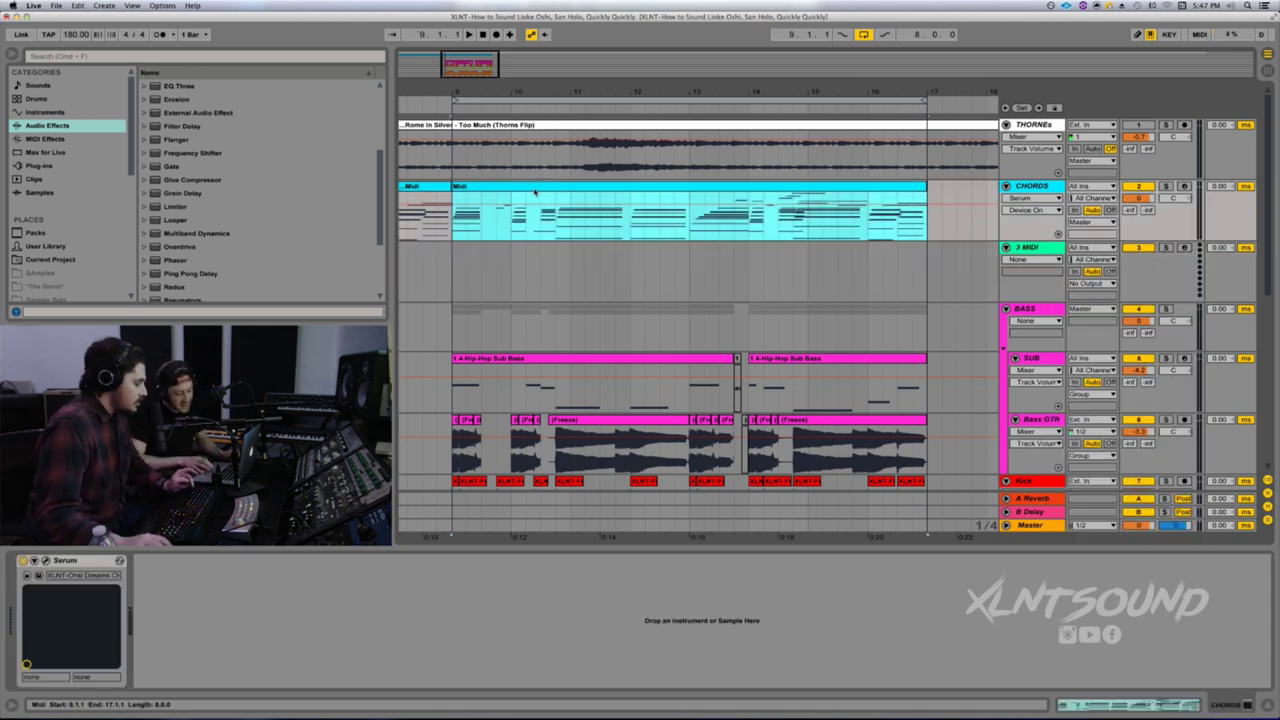
{"action": "left_click_drag", "start_coordinate": [534, 192], "coordinate": [540, 260]}
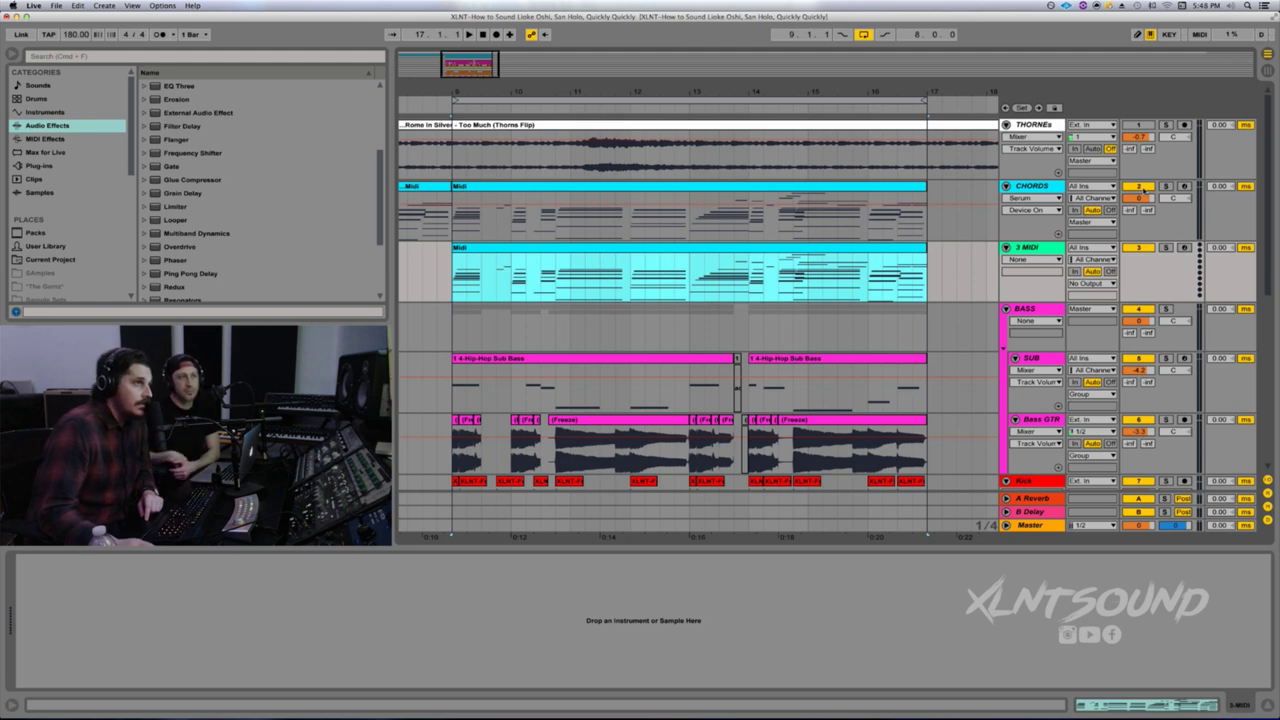
{"action": "left_click", "coordinate": [1139, 186]}
{"action": "key", "text": "space"}
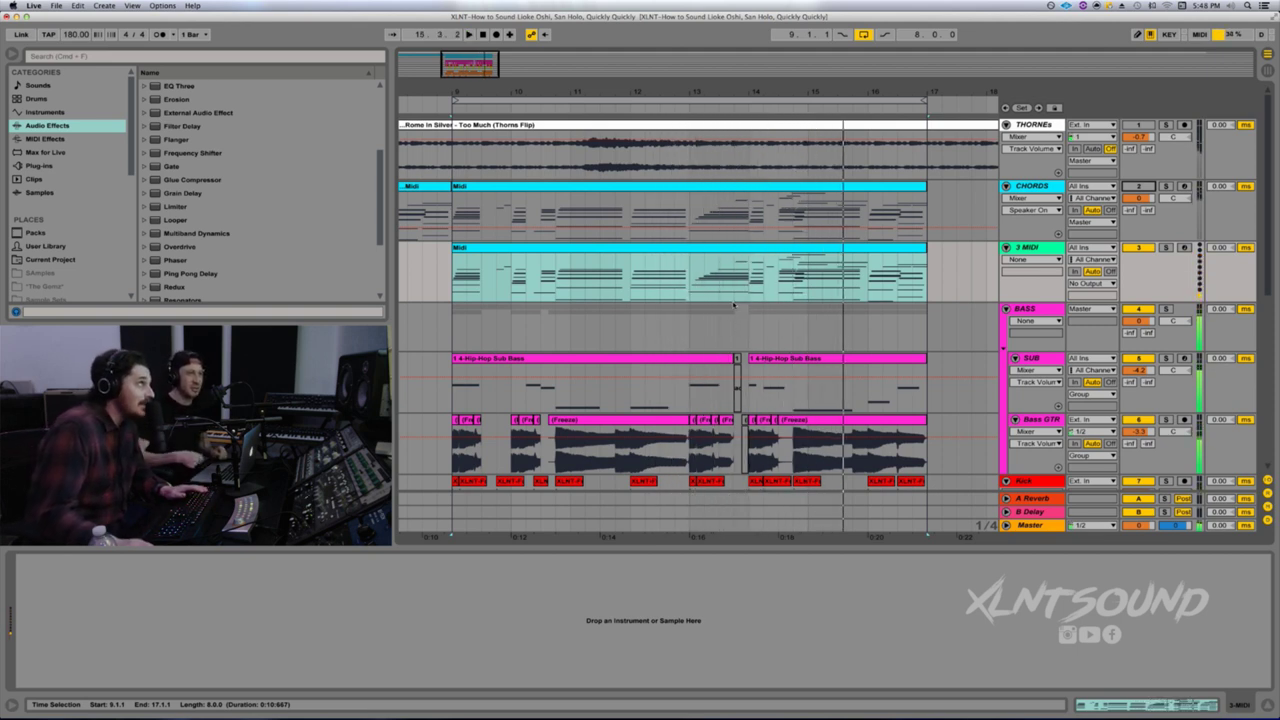
{"action": "key", "text": "space"}
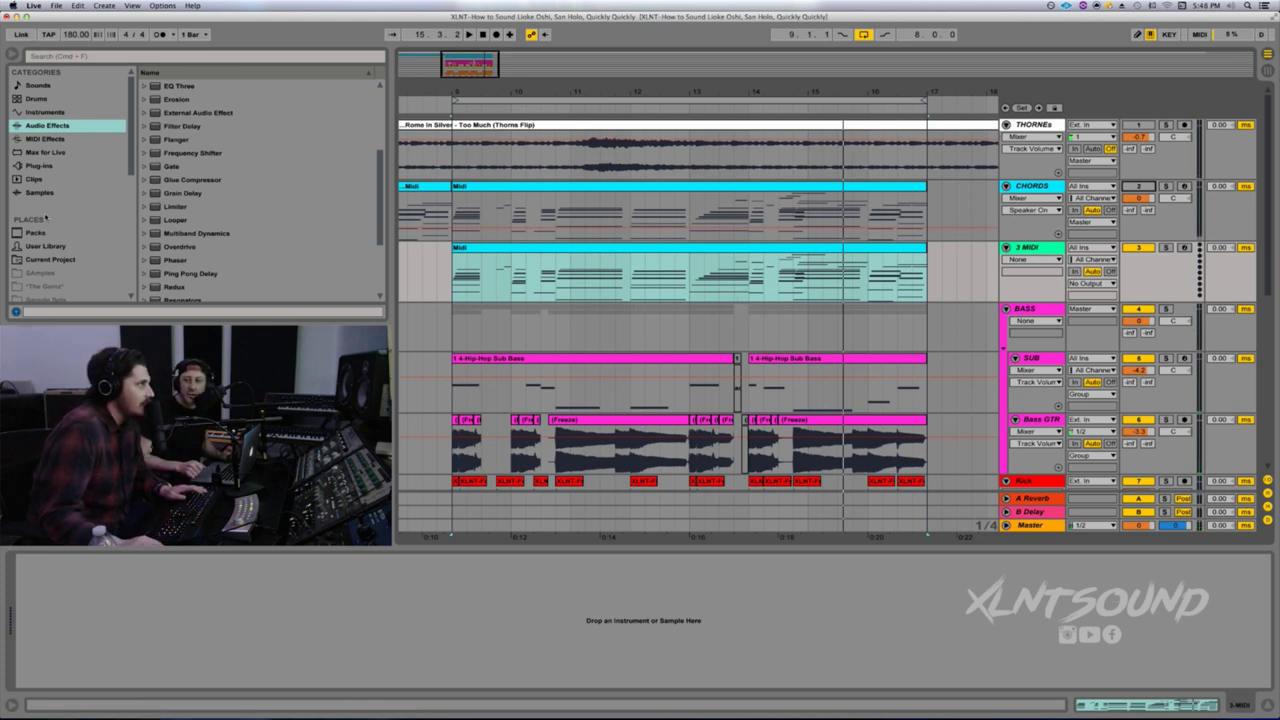
- Search the plug-ins for "serum" and load the Xfer Records Audio Unit Serum onto the 3 MIDI track
{"action": "left_click", "coordinate": [38, 166]}
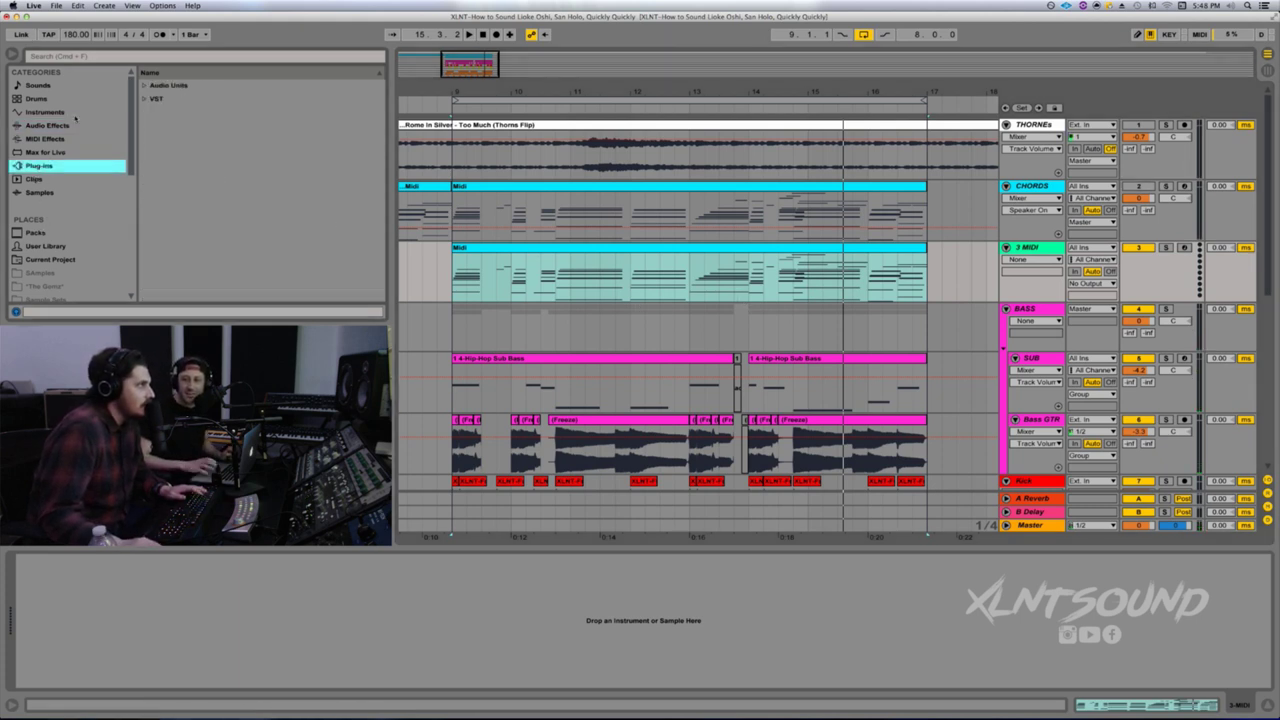
{"action": "left_click", "coordinate": [145, 86]}
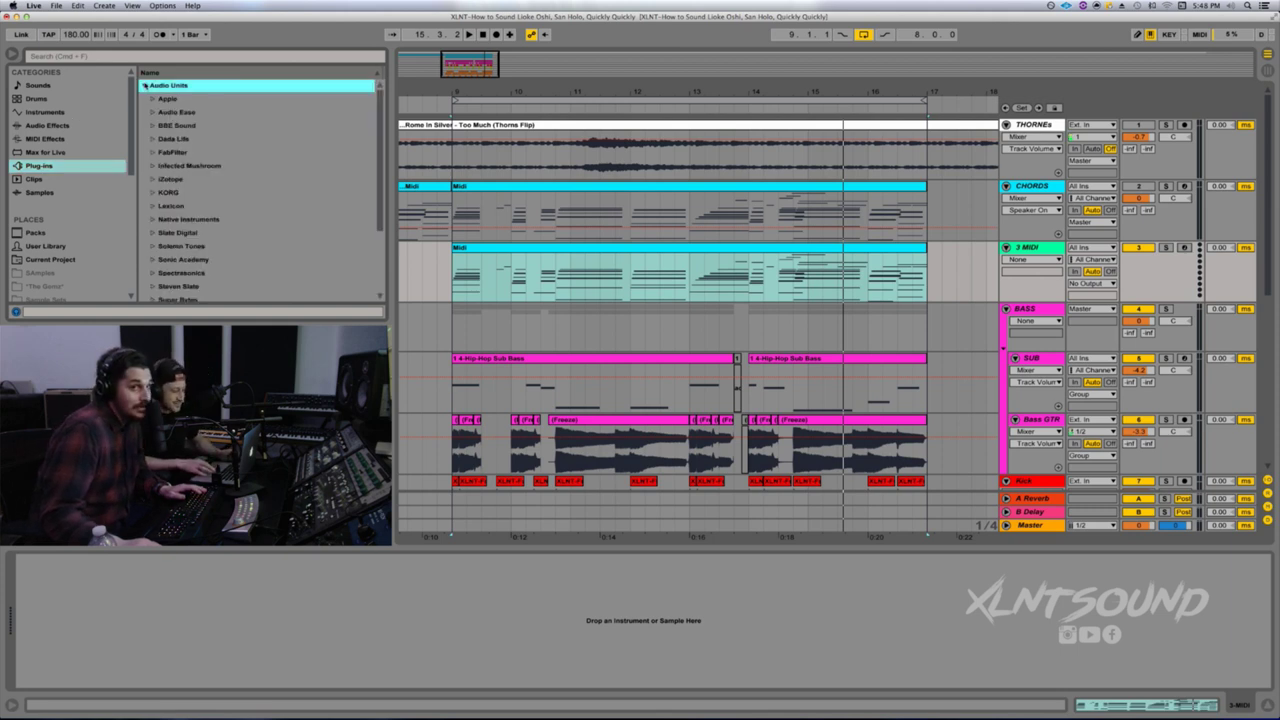
{"action": "left_click", "coordinate": [145, 86]}
{"action": "left_click", "coordinate": [116, 58]}
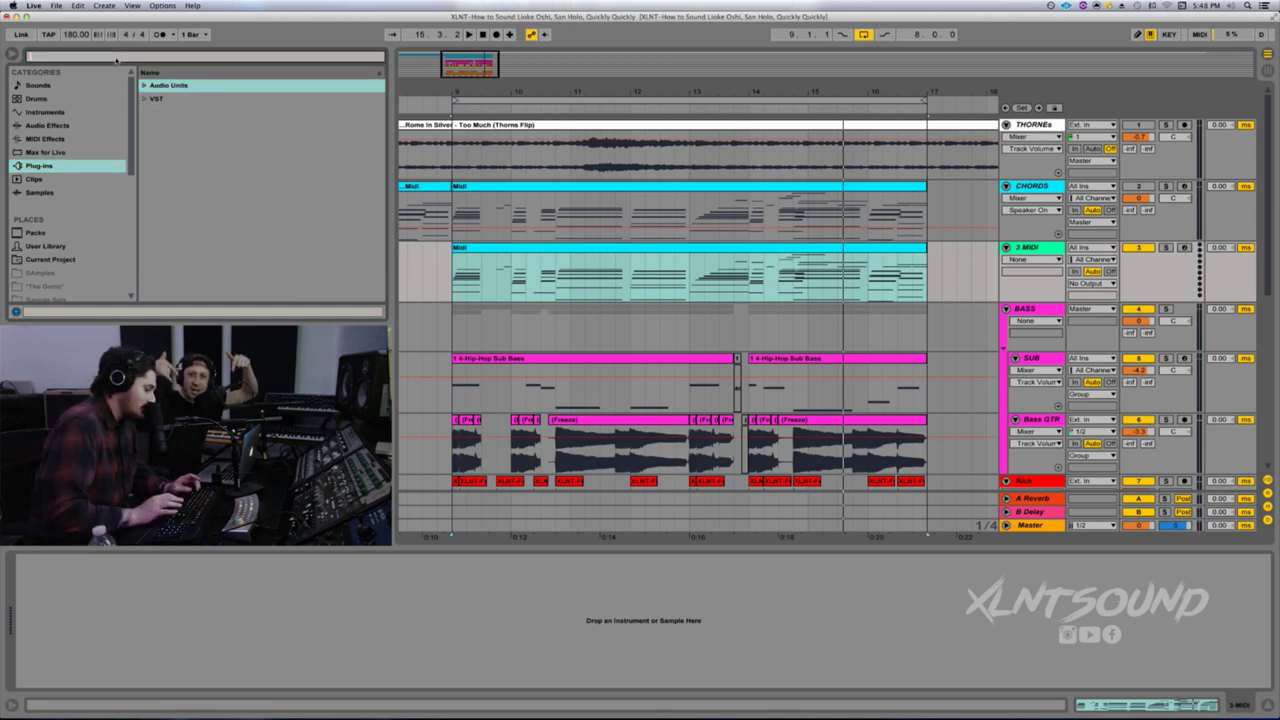
{"action": "type", "text": "serum"}
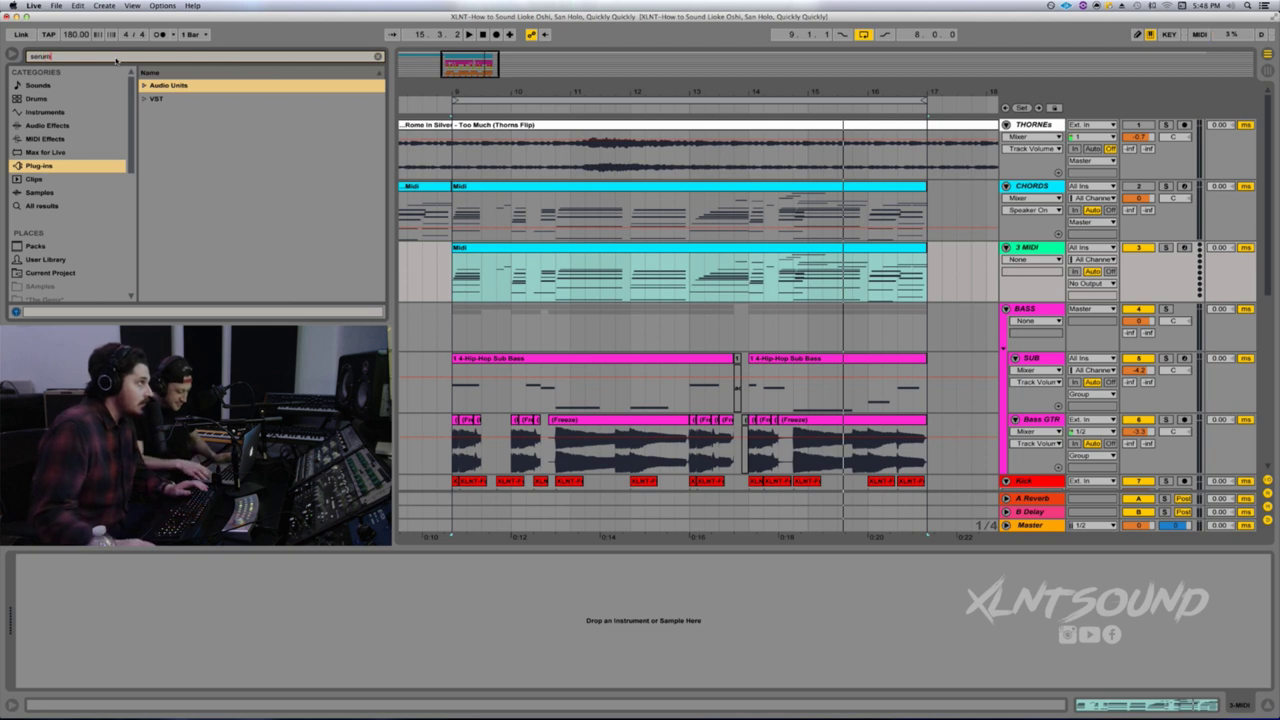
{"action": "left_click", "coordinate": [145, 86]}
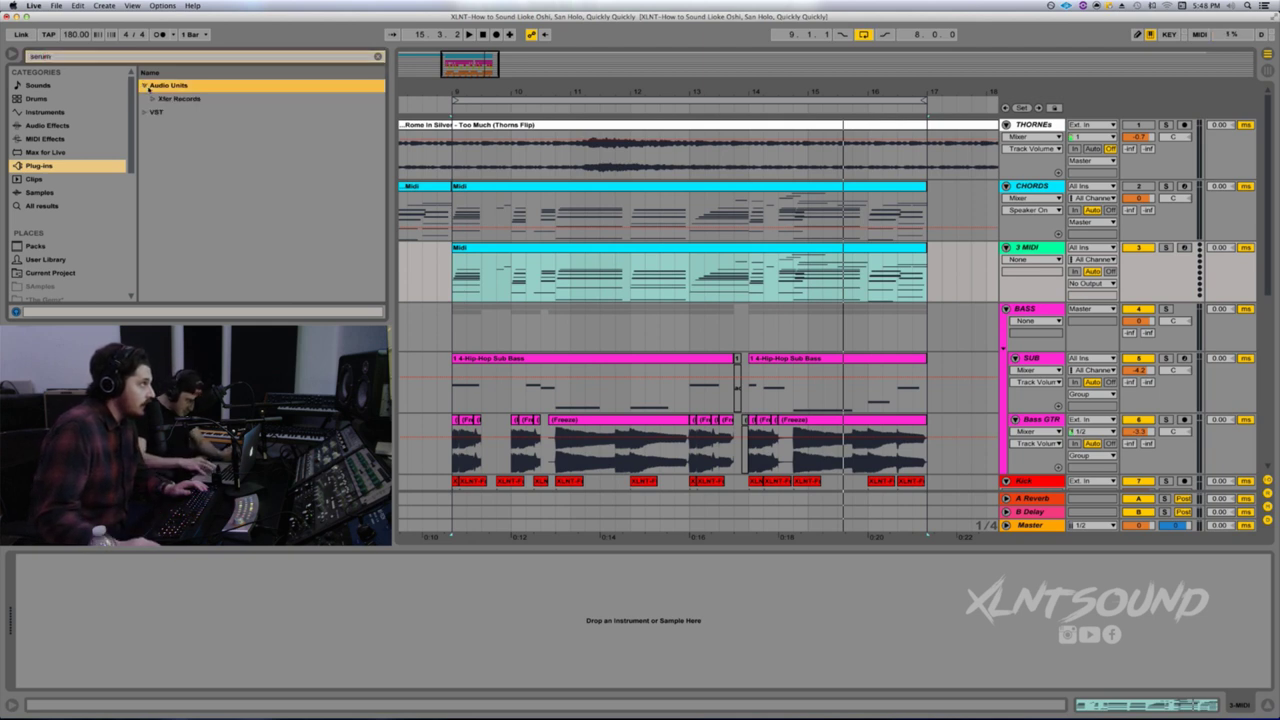
{"action": "left_click", "coordinate": [151, 99]}
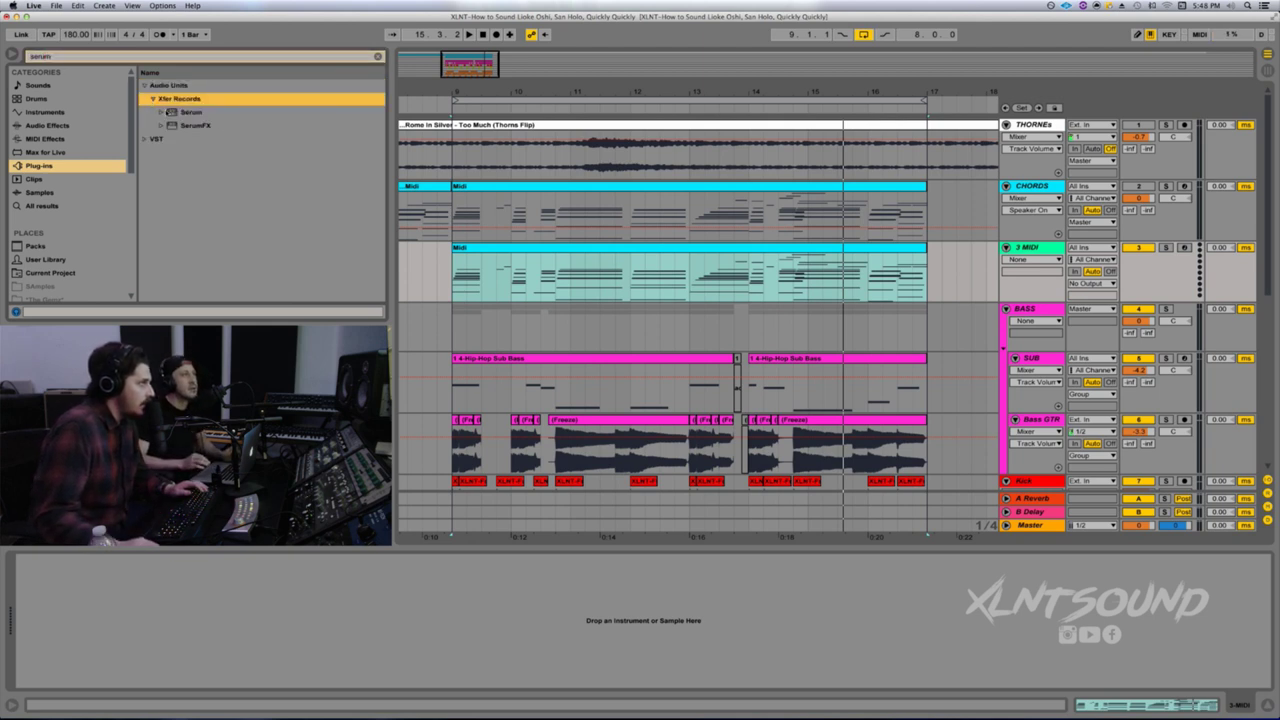
{"action": "left_click_drag", "start_coordinate": [172, 113], "coordinate": [257, 139]}
{"action": "left_click_drag", "start_coordinate": [467, 261], "coordinate": [514, 284]}
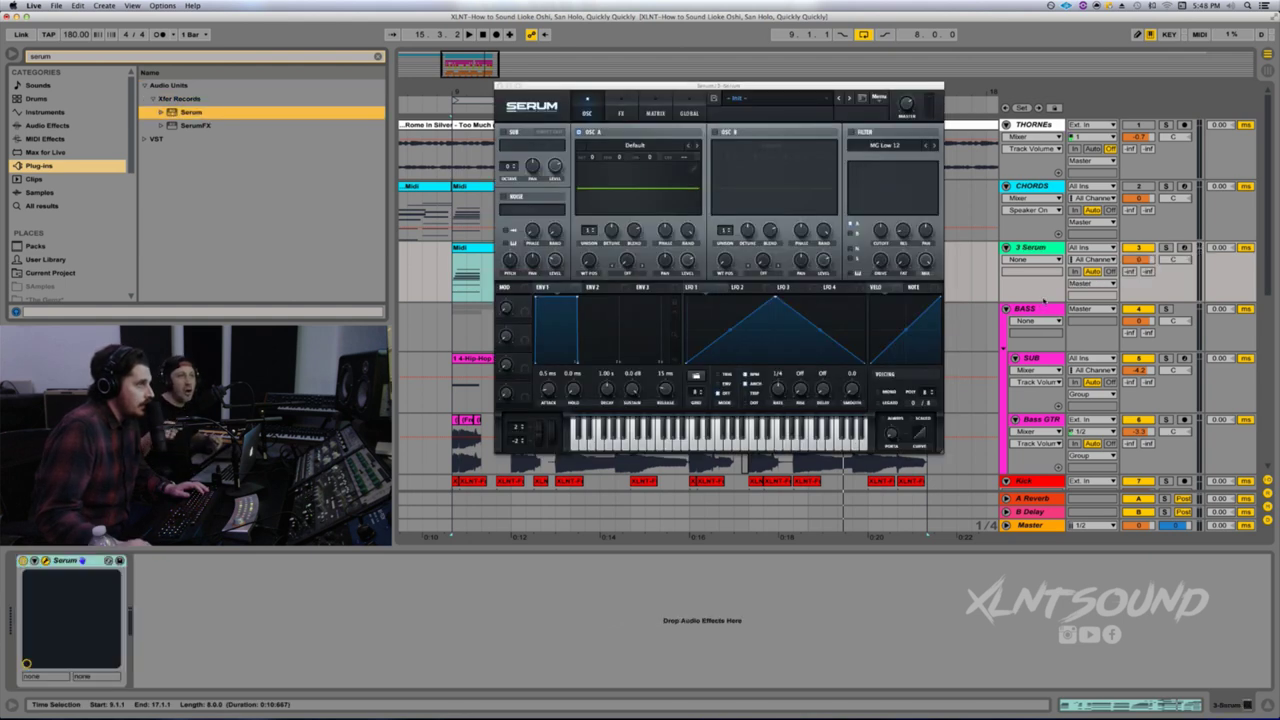
- Enlarge the Serum window and reposition it so the bar ruler above the arrangement stays visible
{"action": "left_click_drag", "start_coordinate": [944, 457], "coordinate": [993, 499]}
{"action": "left_click", "coordinate": [670, 306]}
{"action": "left_click", "coordinate": [716, 262]}
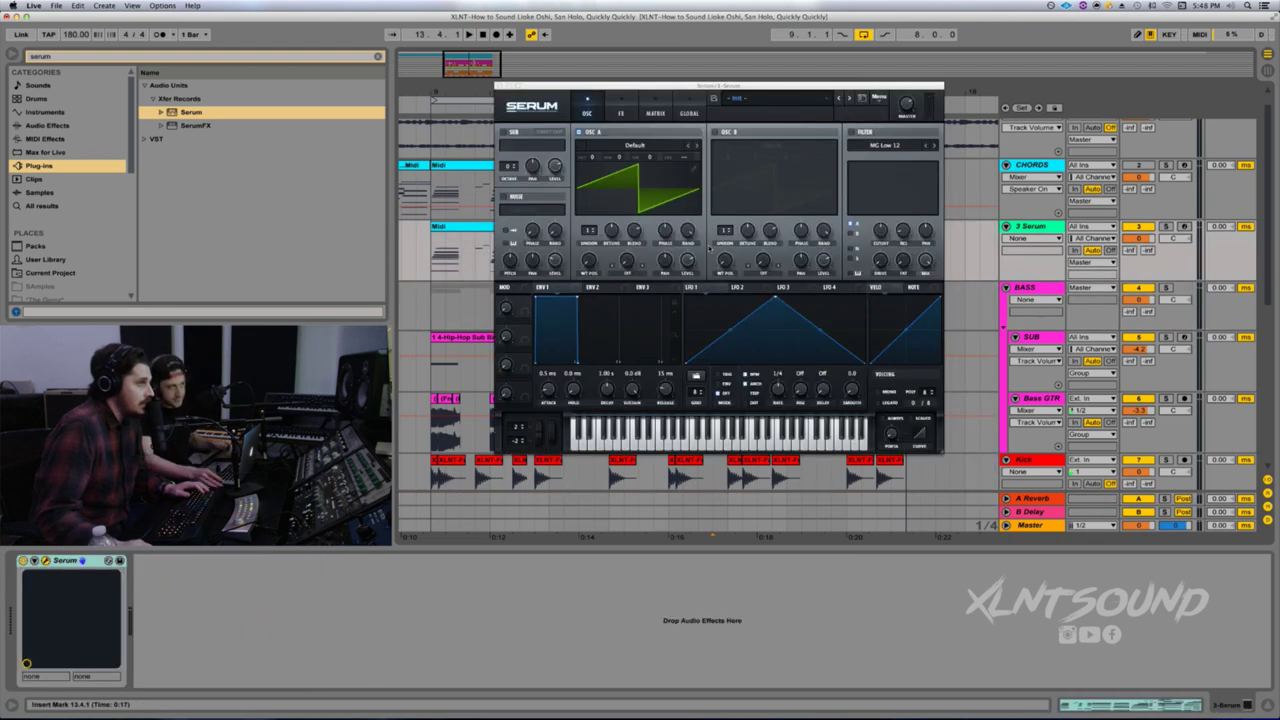
{"action": "left_click_drag", "start_coordinate": [940, 455], "coordinate": [1055, 493]}
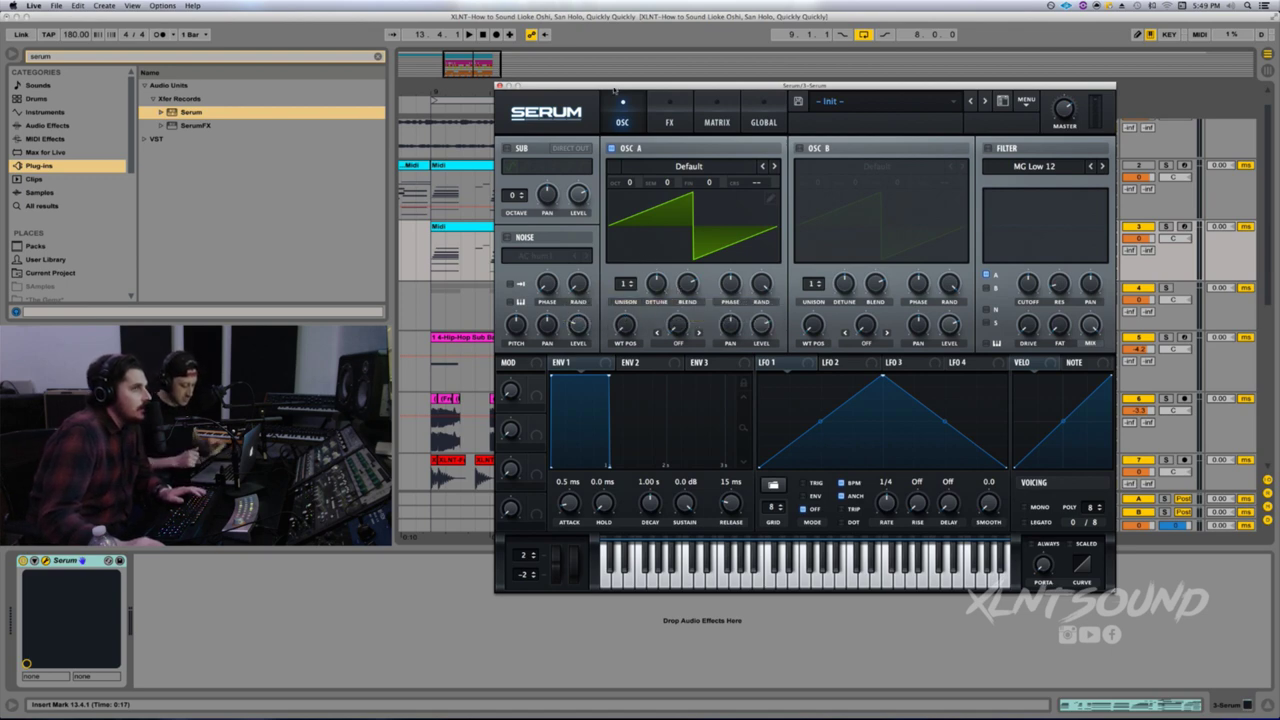
{"action": "left_click_drag", "start_coordinate": [614, 90], "coordinate": [595, 133]}
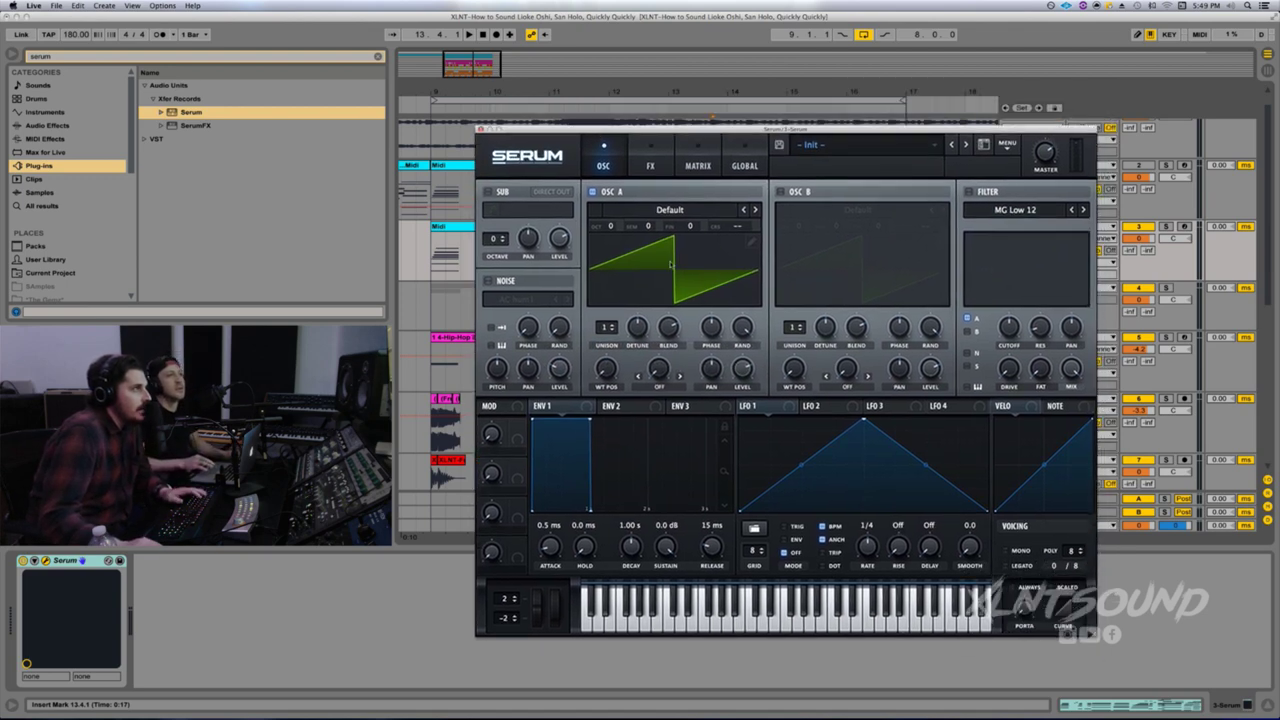
- Play the copied chords through Serum's Init patch, lower the Serum track's volume slightly and solo the track
{"action": "left_click", "coordinate": [450, 252]}
{"action": "key", "text": "space"}
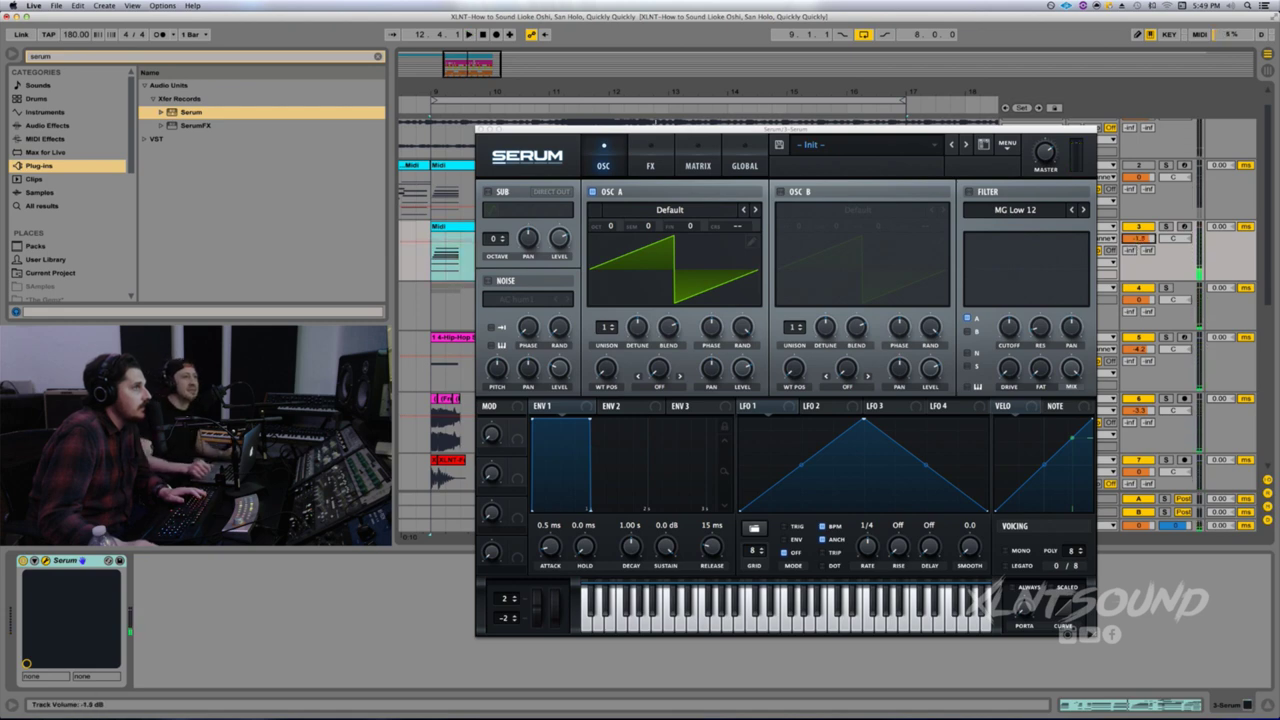
{"action": "left_click", "coordinate": [1168, 227]}
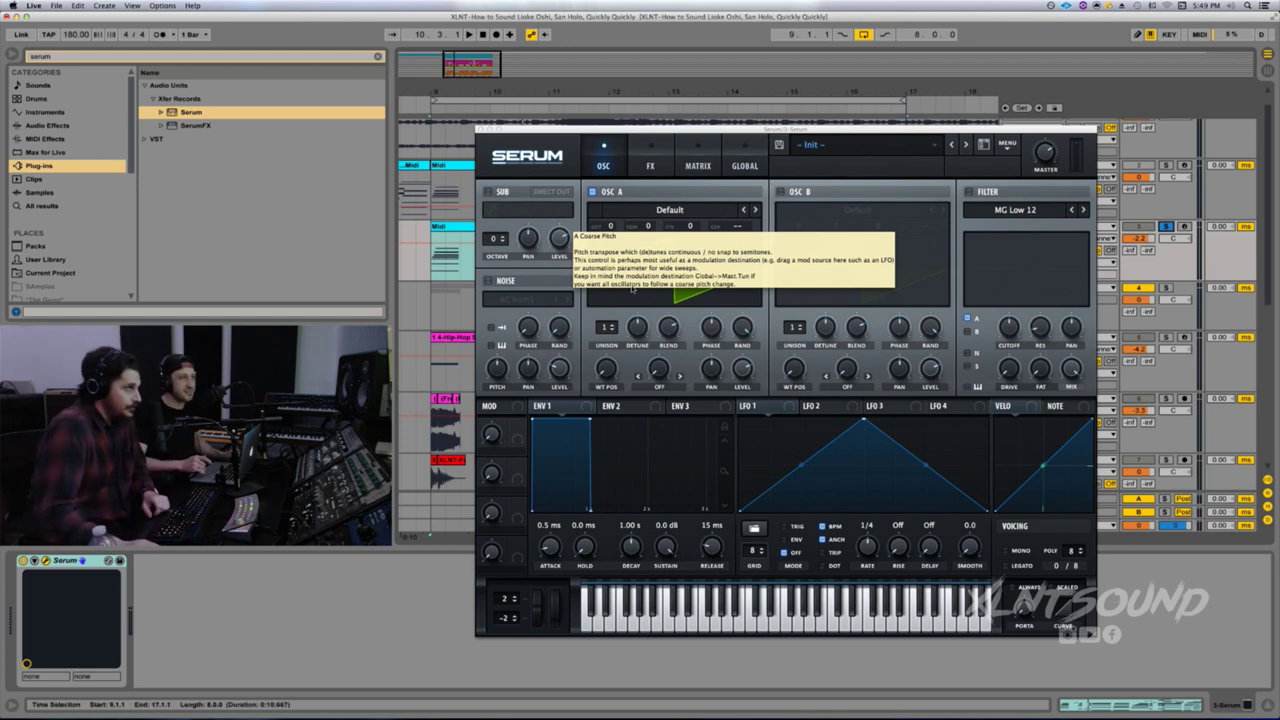
- Load the Analog wavetable Analog_BD_Sin into oscillator A and set its unison to 2 voices
{"action": "left_click", "coordinate": [634, 214]}
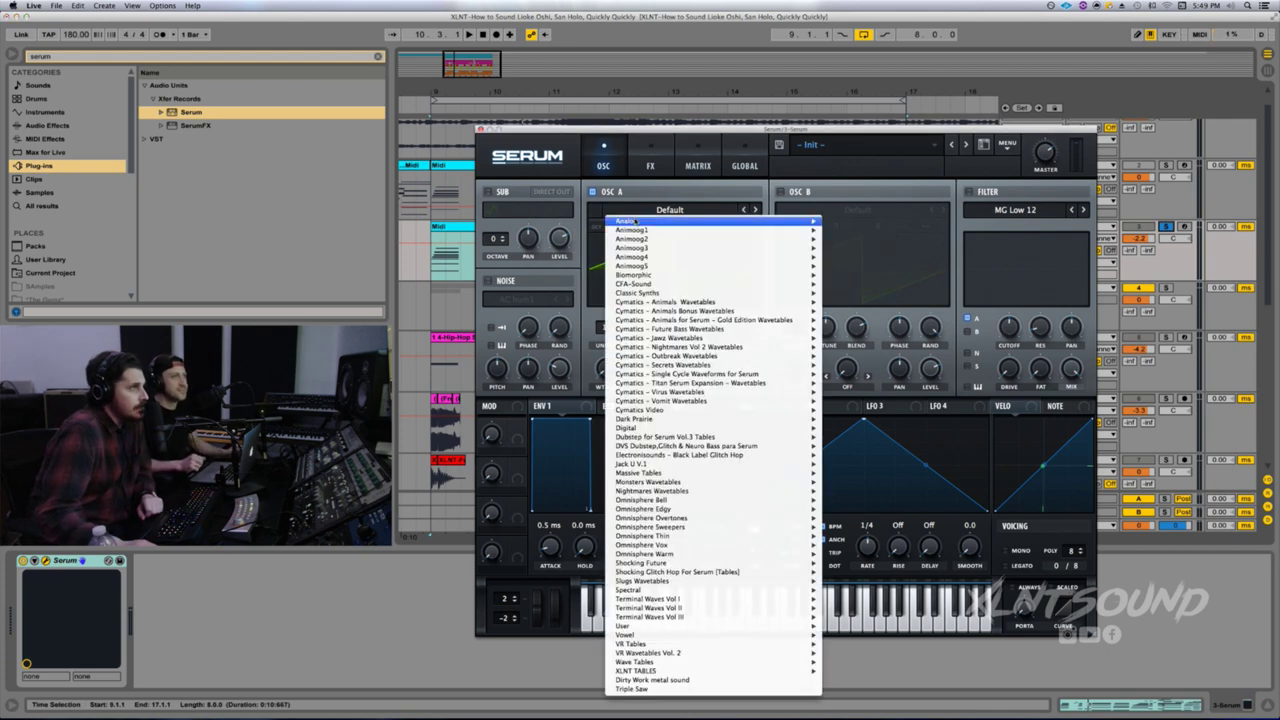
{"action": "mouse_move", "coordinate": [636, 221]}
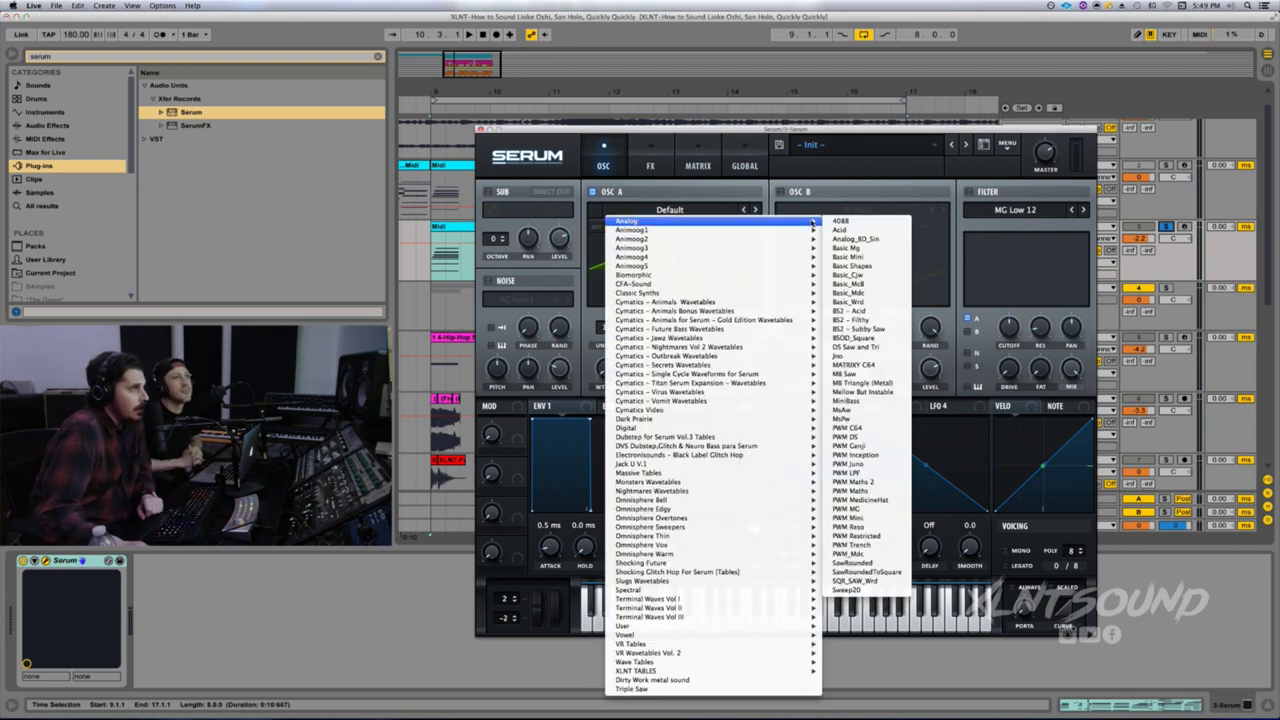
{"action": "left_click", "coordinate": [858, 239]}
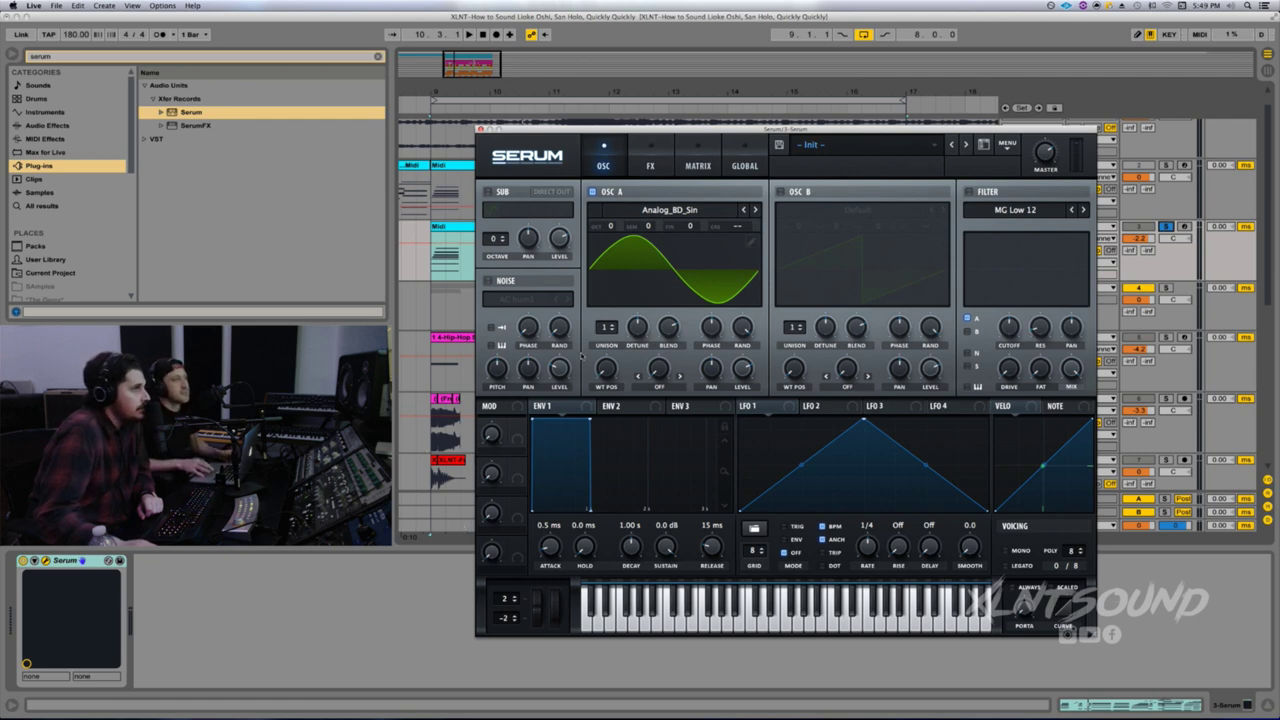
{"action": "left_click_drag", "start_coordinate": [614, 329], "coordinate": [648, 355]}
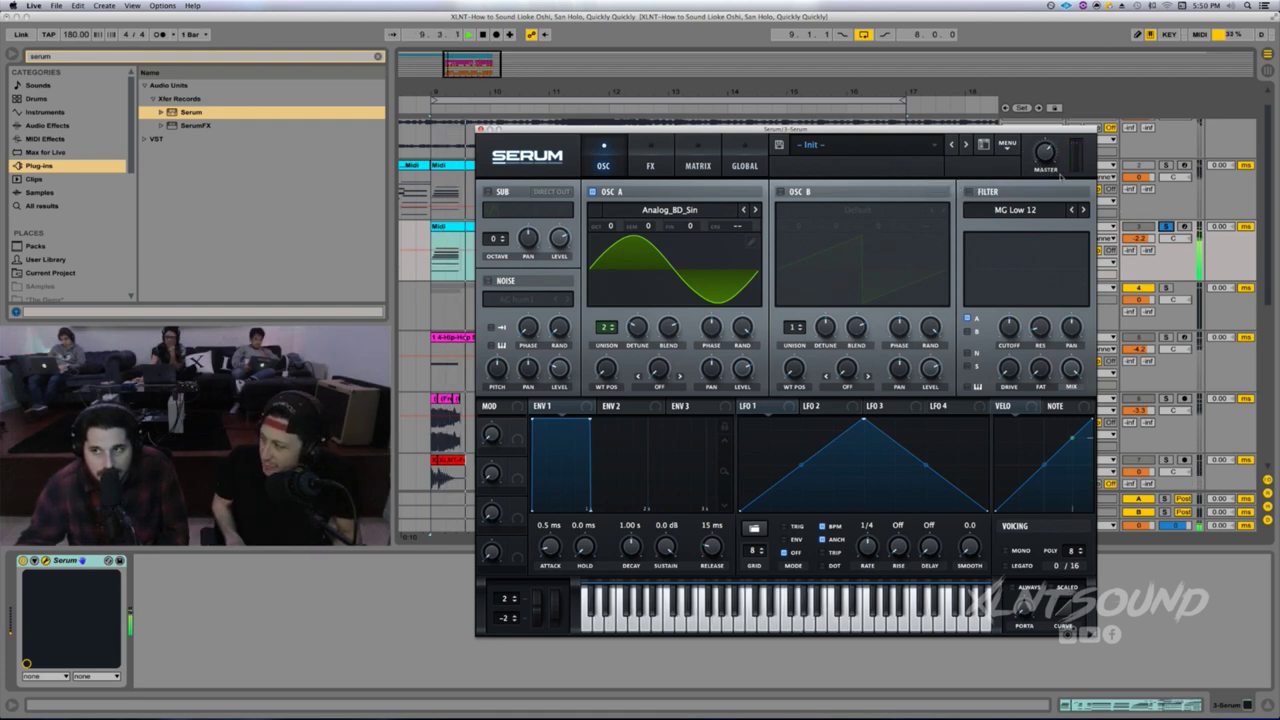
- Arm the Serum track for recording, and enable oscillator B with the Analog wavetable Basic Shapes
{"action": "left_click", "coordinate": [1184, 227]}
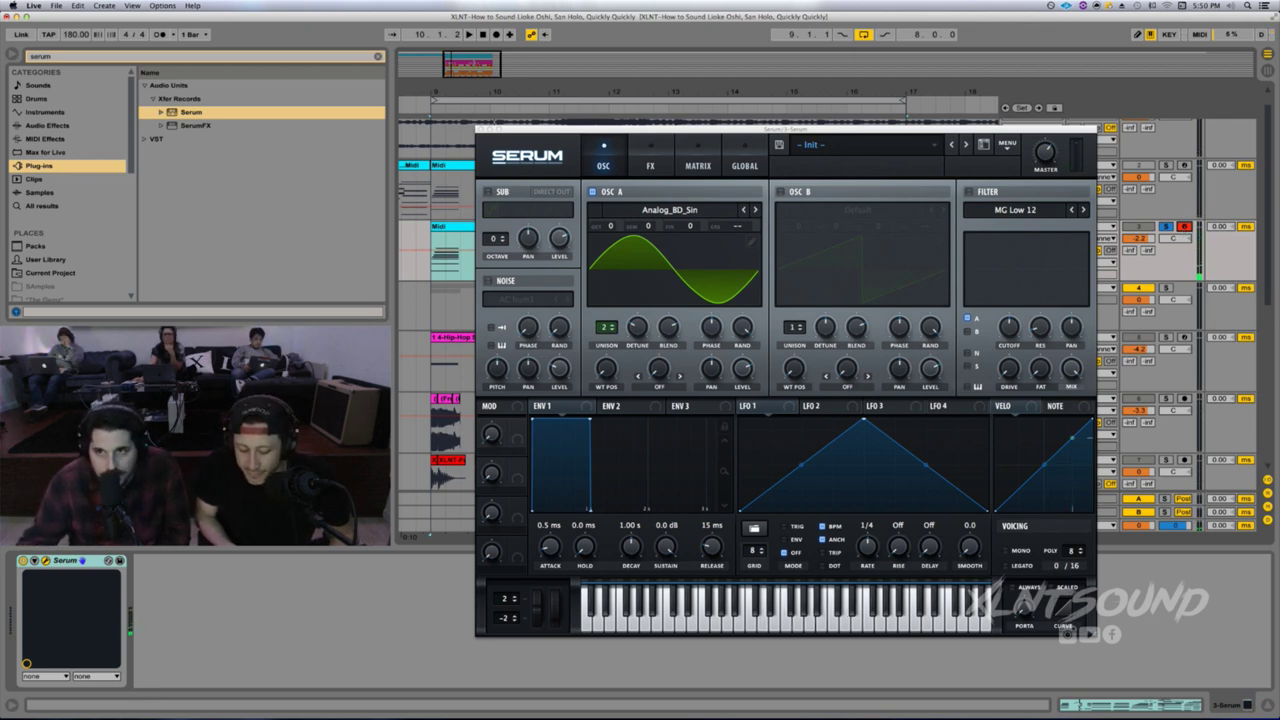
{"action": "left_click", "coordinate": [781, 192]}
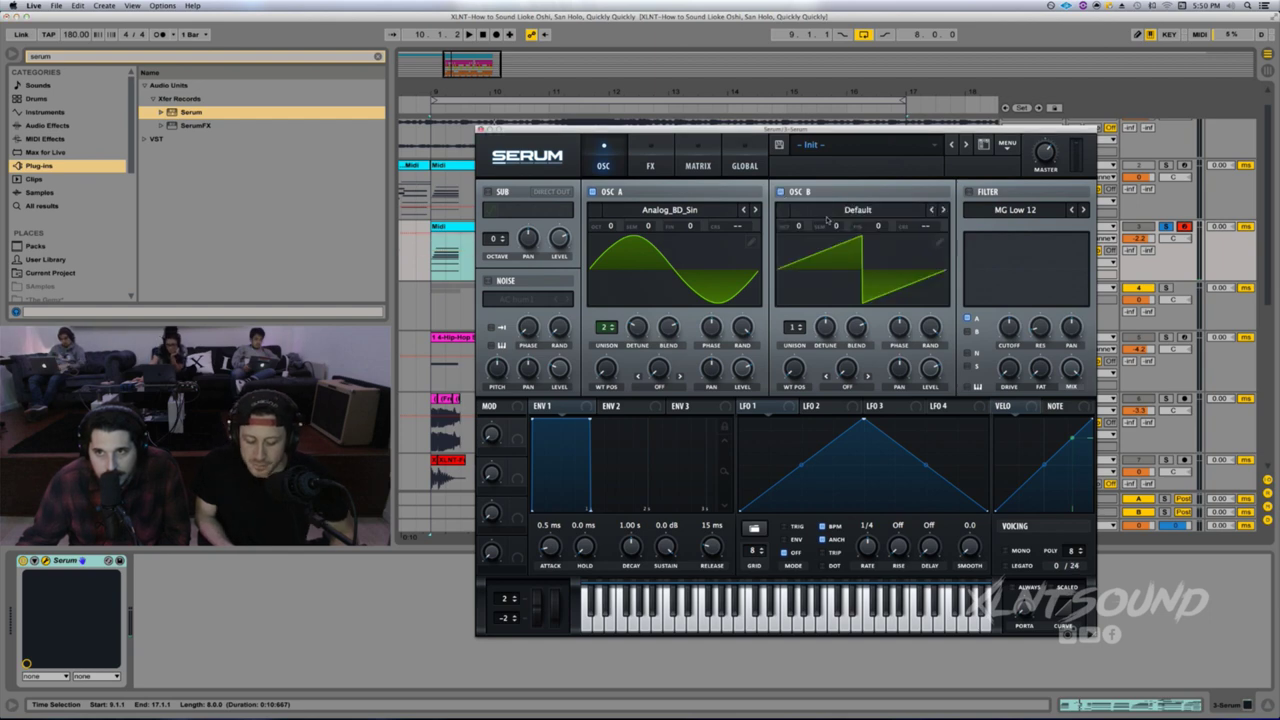
{"action": "left_click", "coordinate": [832, 210]}
{"action": "mouse_move", "coordinate": [864, 222]}
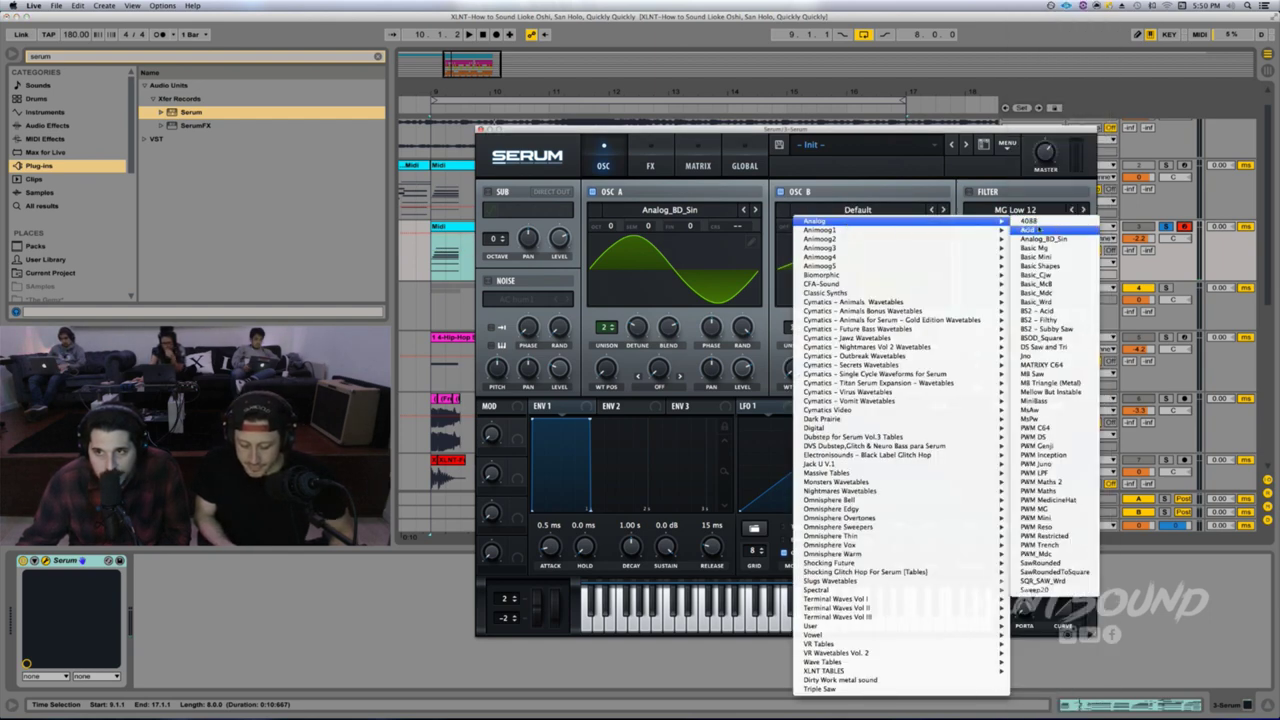
{"action": "left_click", "coordinate": [1066, 267]}
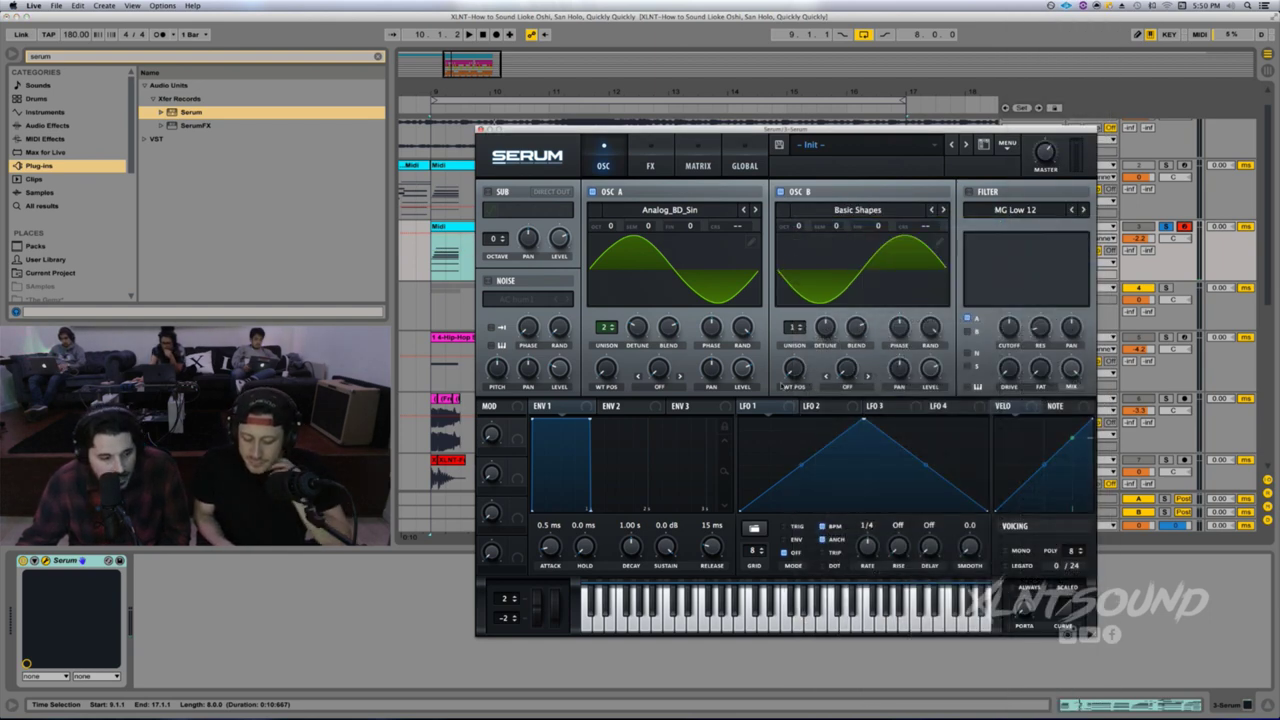
- Set oscillator B's unison to 3 voices and its level to about 55%
{"action": "left_click_drag", "start_coordinate": [798, 328], "coordinate": [829, 346]}
{"action": "left_click_drag", "start_coordinate": [828, 347], "coordinate": [829, 349]}
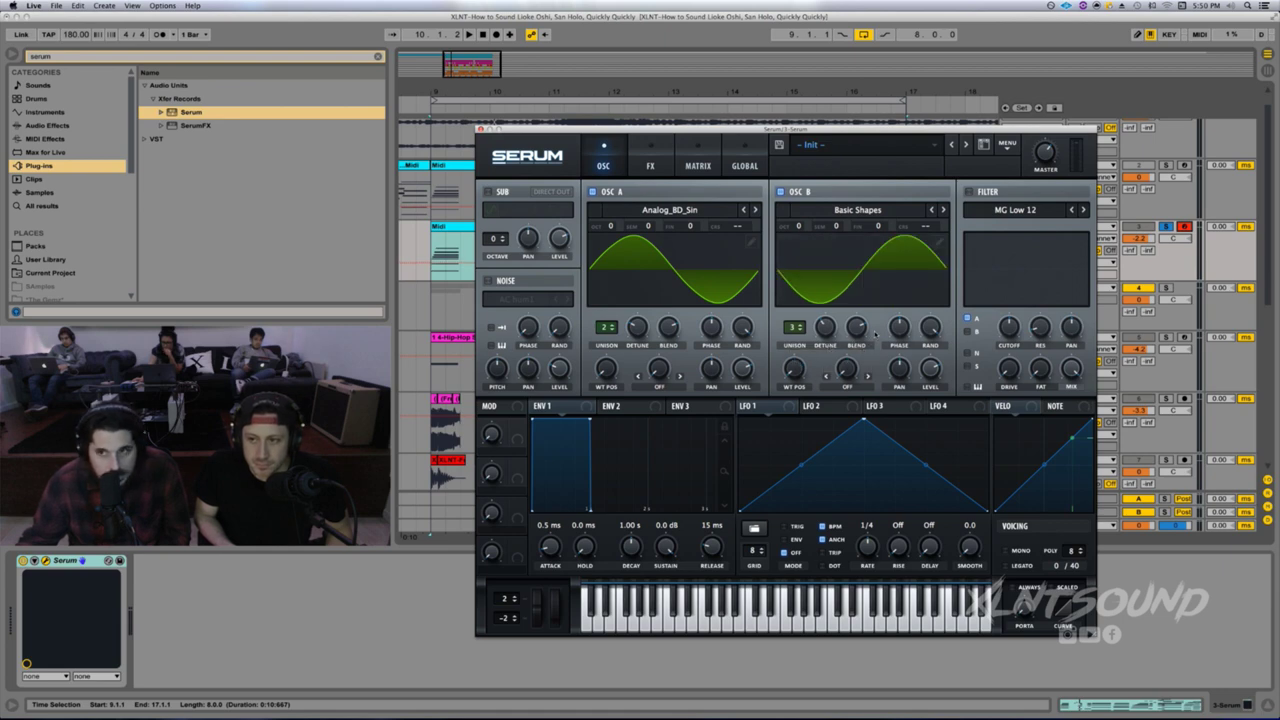
{"action": "left_click", "coordinate": [861, 332]}
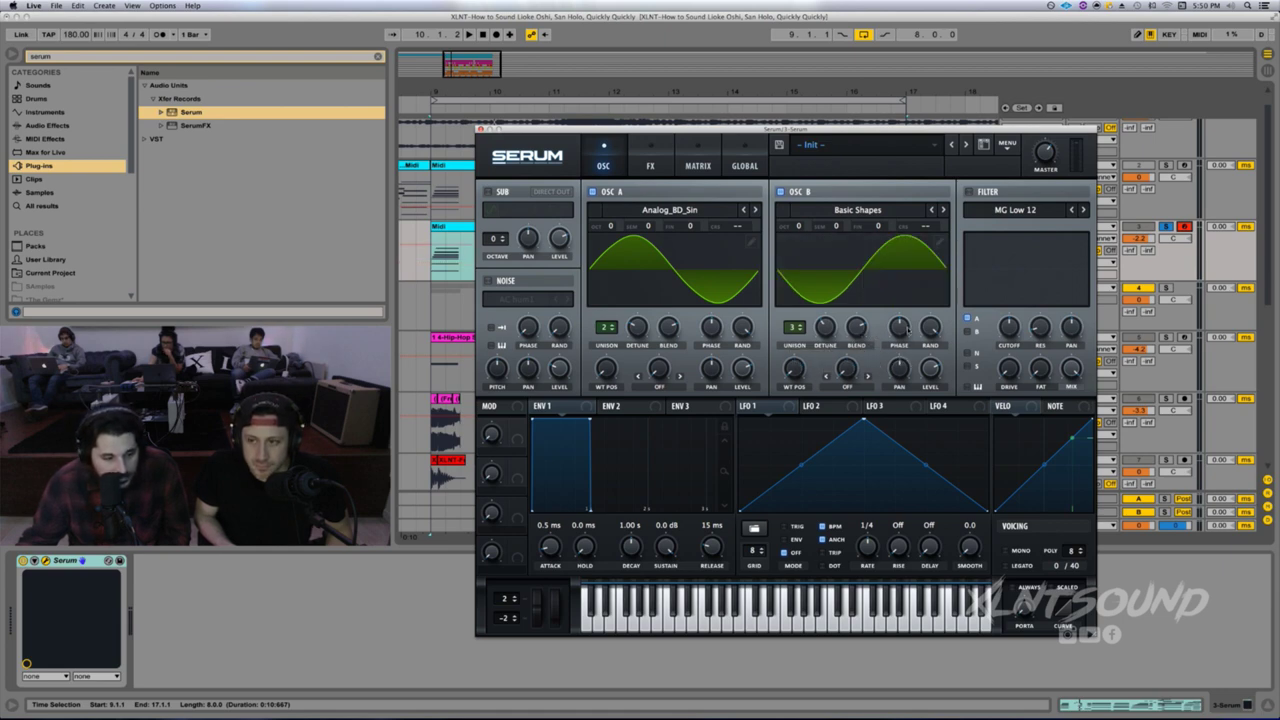
{"action": "left_click", "coordinate": [930, 330]}
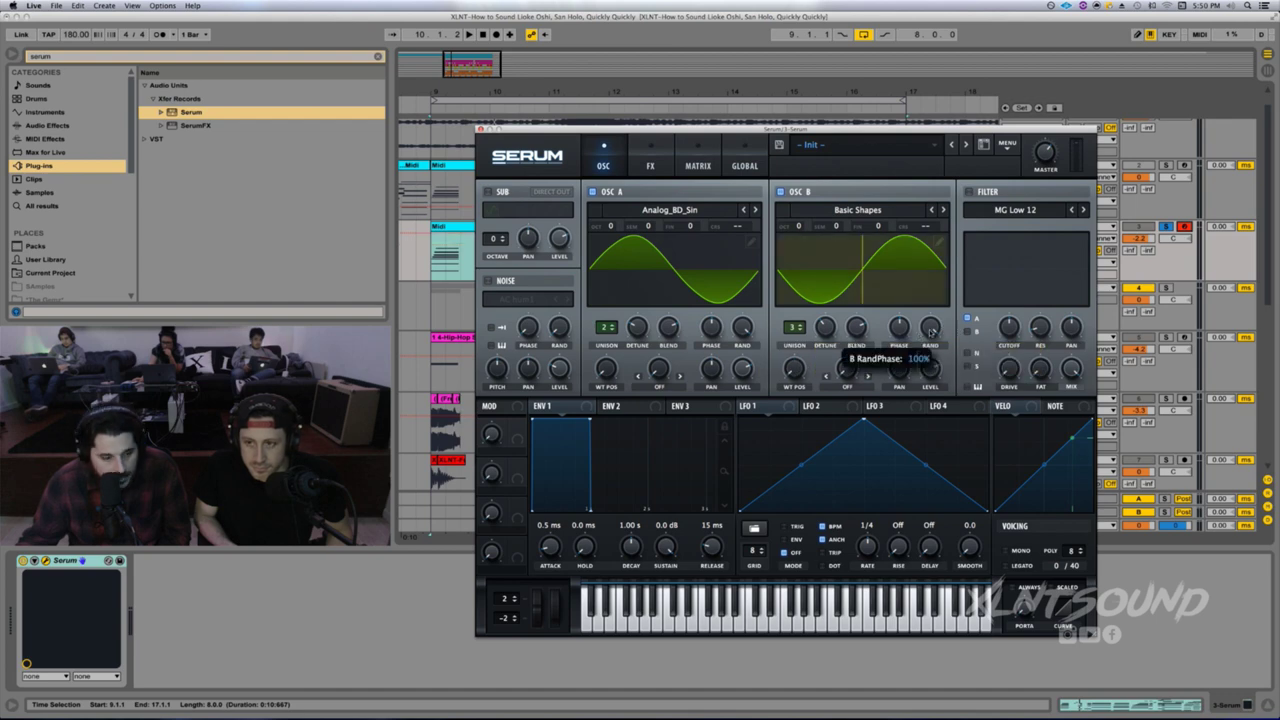
{"action": "left_click_drag", "start_coordinate": [936, 377], "coordinate": [936, 400]}
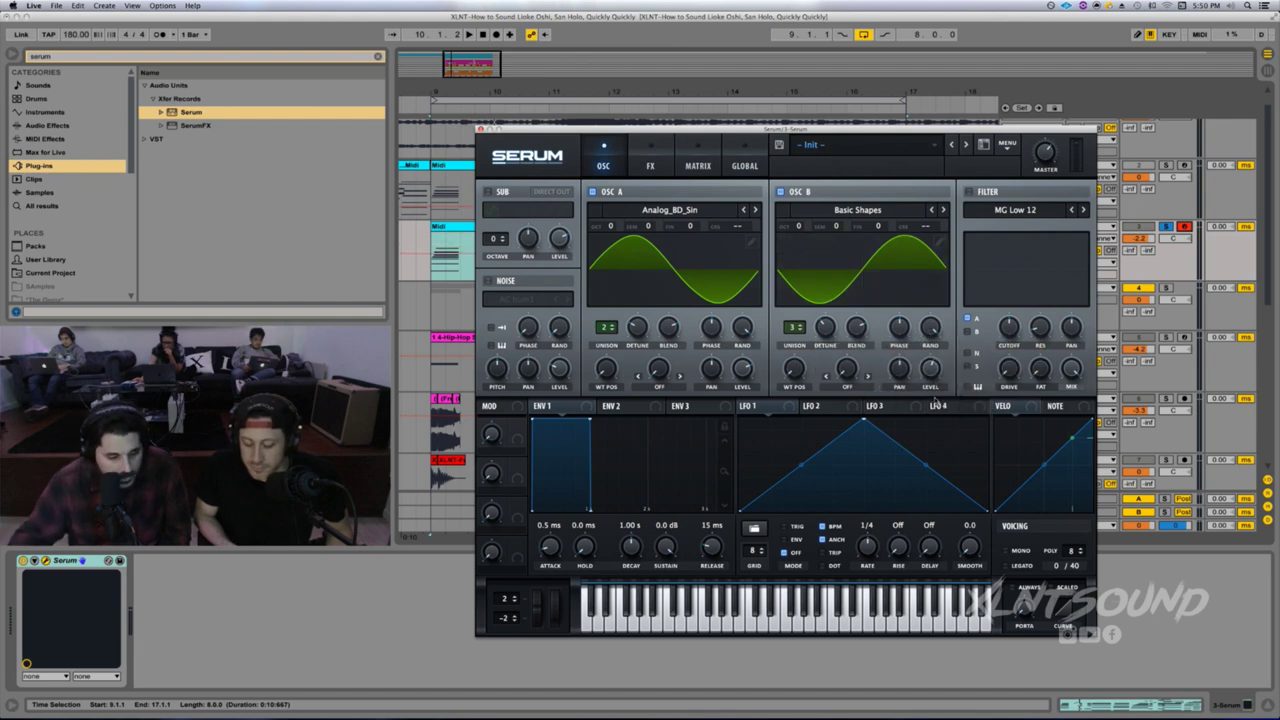
{"action": "left_click_drag", "start_coordinate": [938, 373], "coordinate": [938, 378]}
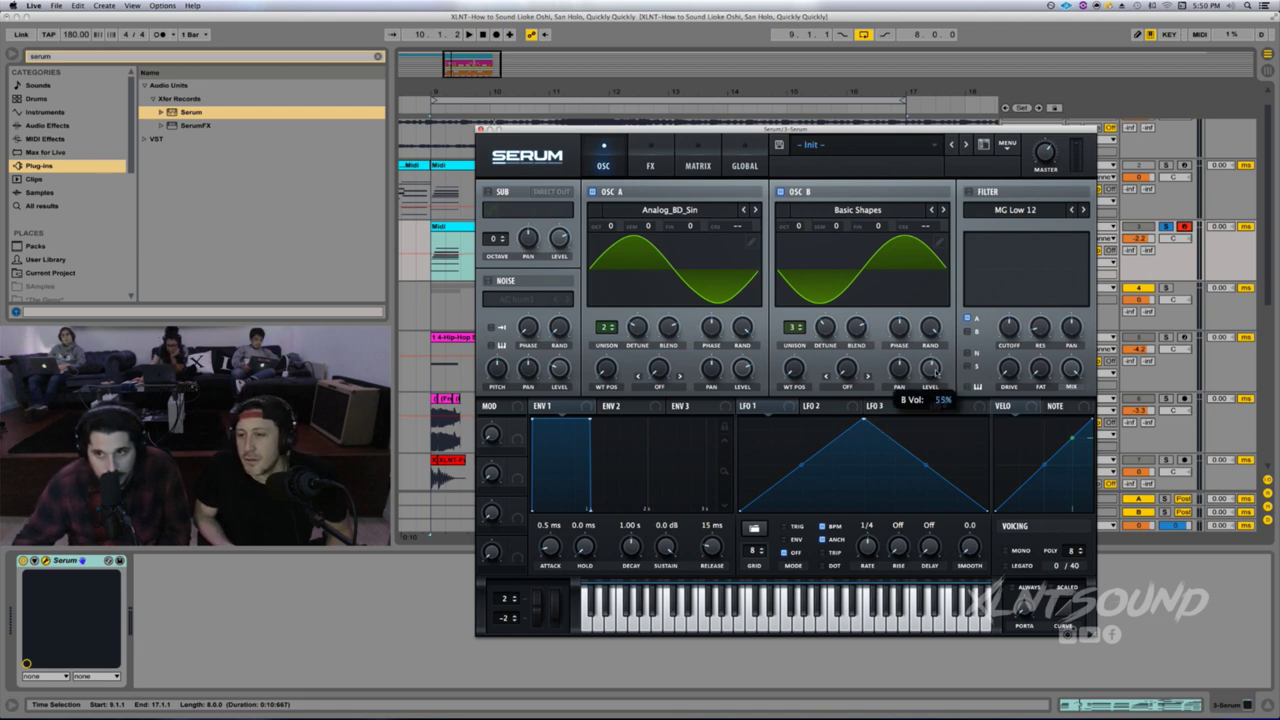
- Set oscillator B's warp mode to Sync (Window 1/2), raise the warp amount and play back the chords
{"action": "left_click", "coordinate": [846, 387]}
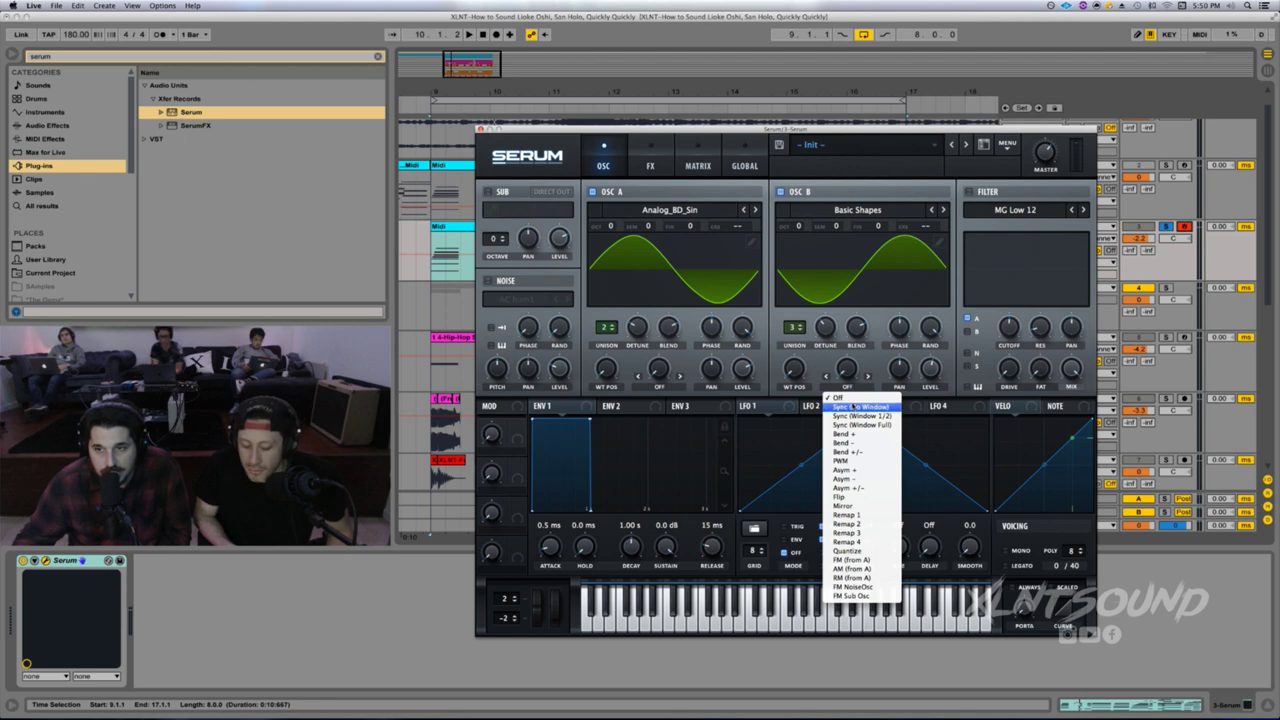
{"action": "left_click", "coordinate": [846, 416]}
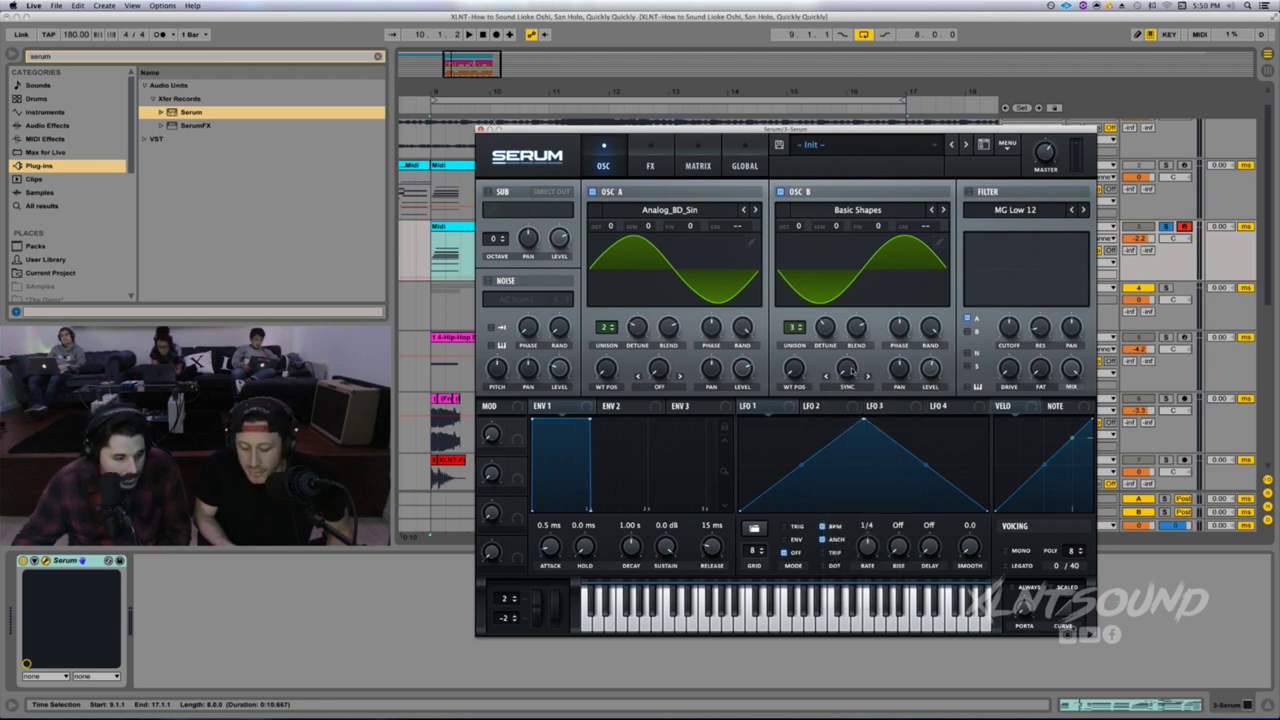
{"action": "mouse_move", "coordinate": [848, 370]}
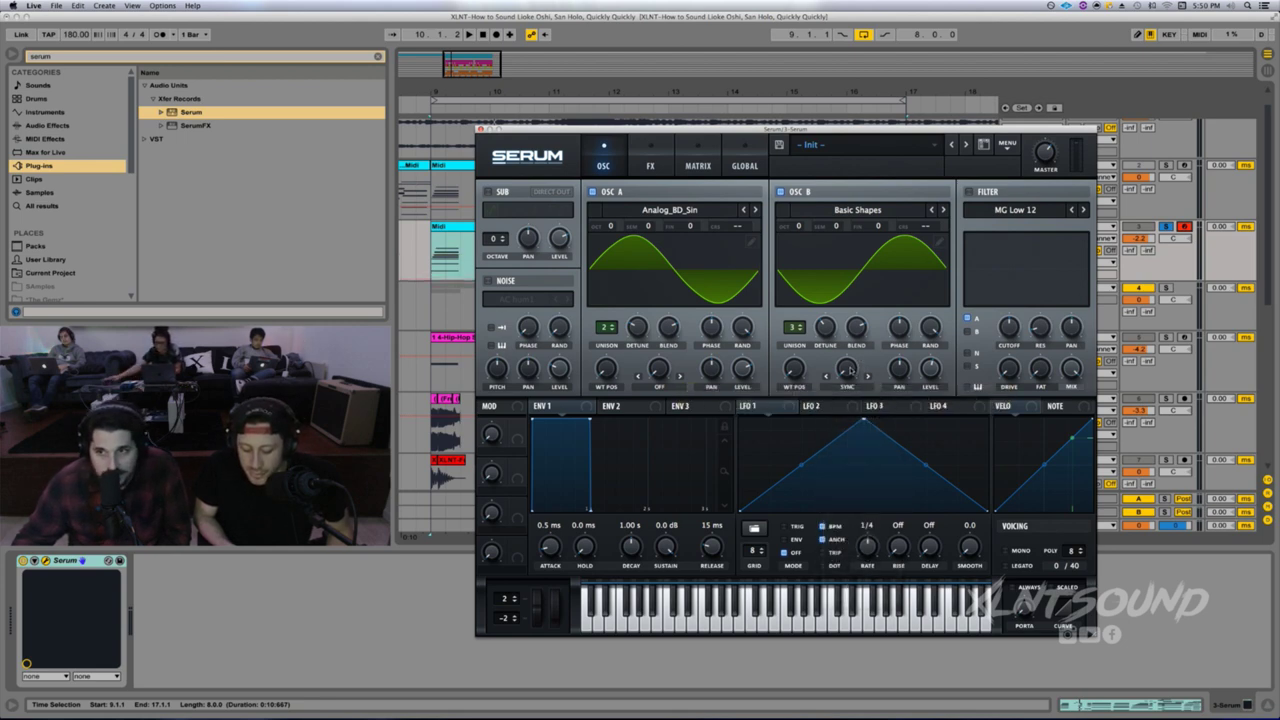
{"action": "left_click", "coordinate": [847, 386]}
{"action": "left_click", "coordinate": [848, 386]}
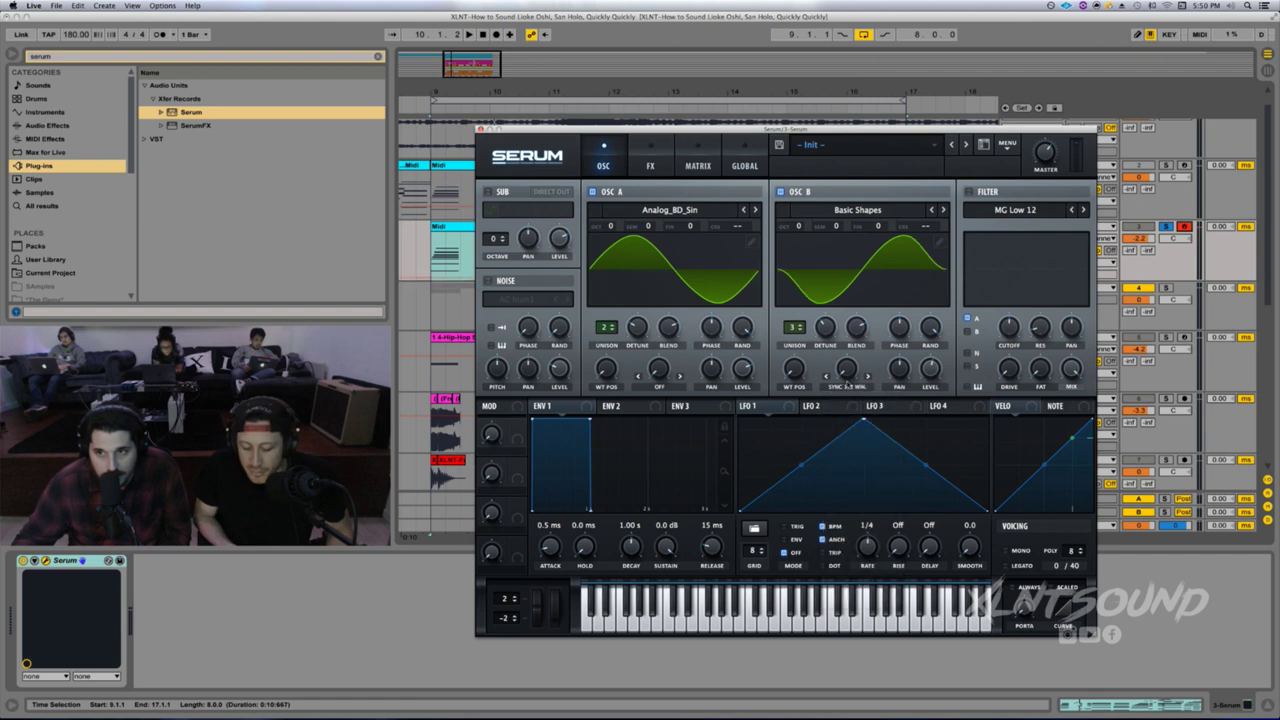
{"action": "left_click_drag", "start_coordinate": [846, 368], "coordinate": [852, 334]}
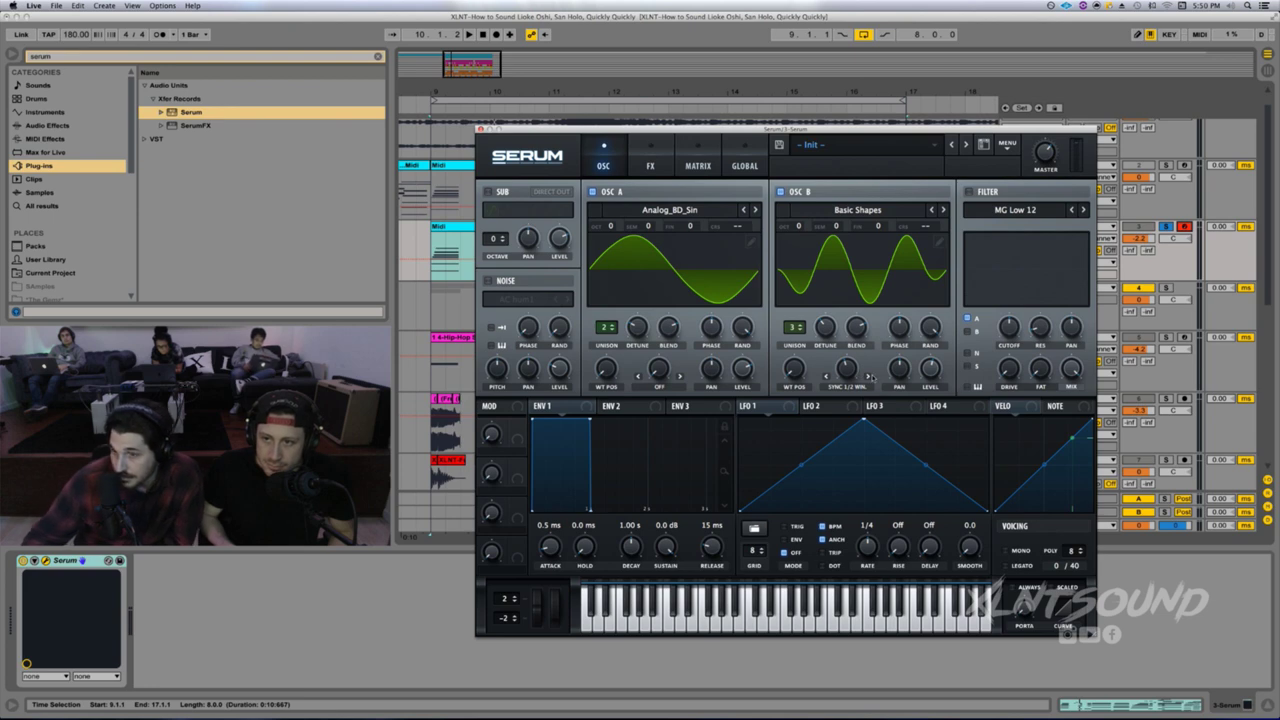
{"action": "left_click_drag", "start_coordinate": [843, 370], "coordinate": [843, 370]}
{"action": "key", "text": "space"}
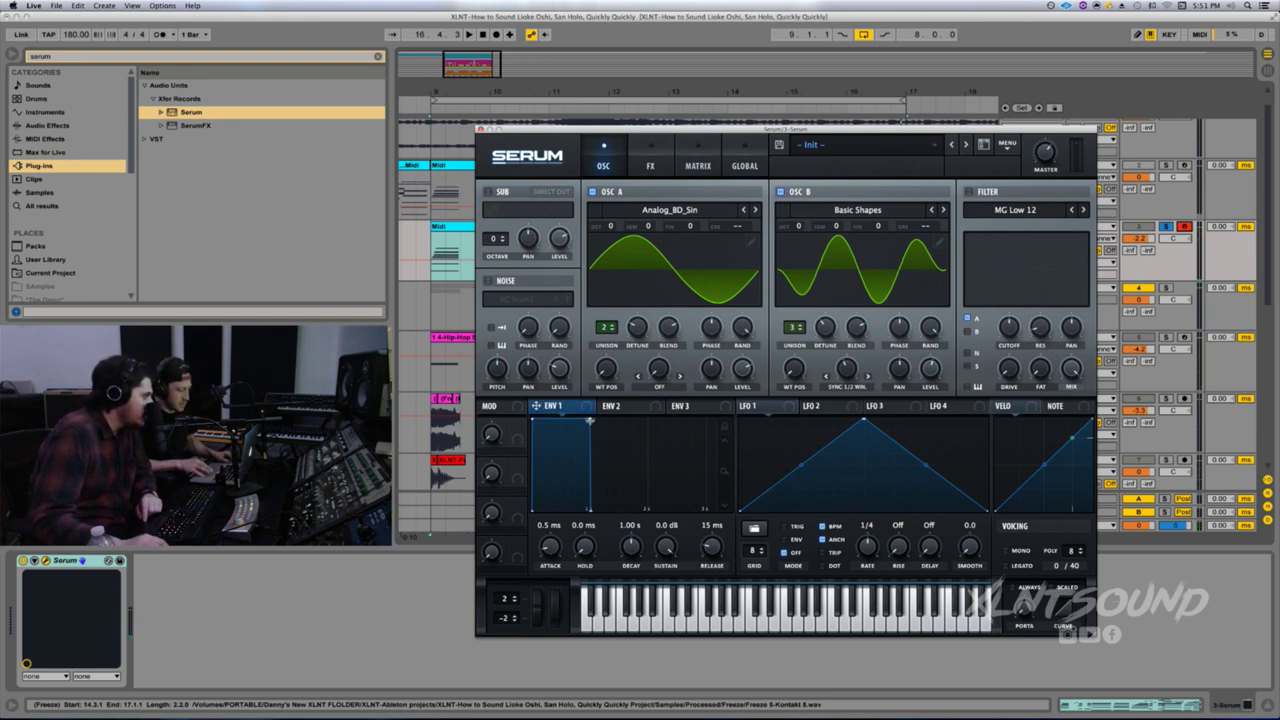
- Set Envelope 1 to 134 ms attack, 303 ms decay, -12.1 dB sustain and 372 ms release
{"action": "left_click_drag", "start_coordinate": [548, 556], "coordinate": [549, 533]}
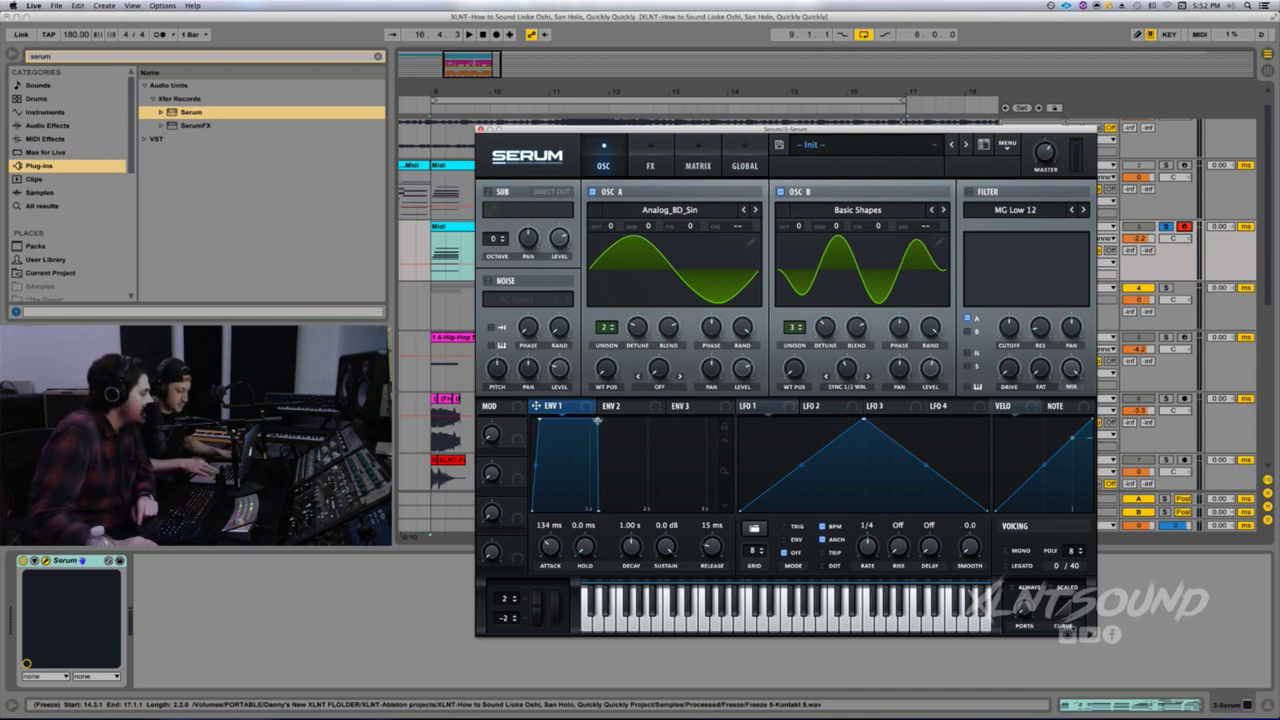
{"action": "left_click_drag", "start_coordinate": [622, 541], "coordinate": [634, 566]}
{"action": "scroll", "coordinate": [634, 566], "scroll_direction": "up", "scroll_amount": 5}
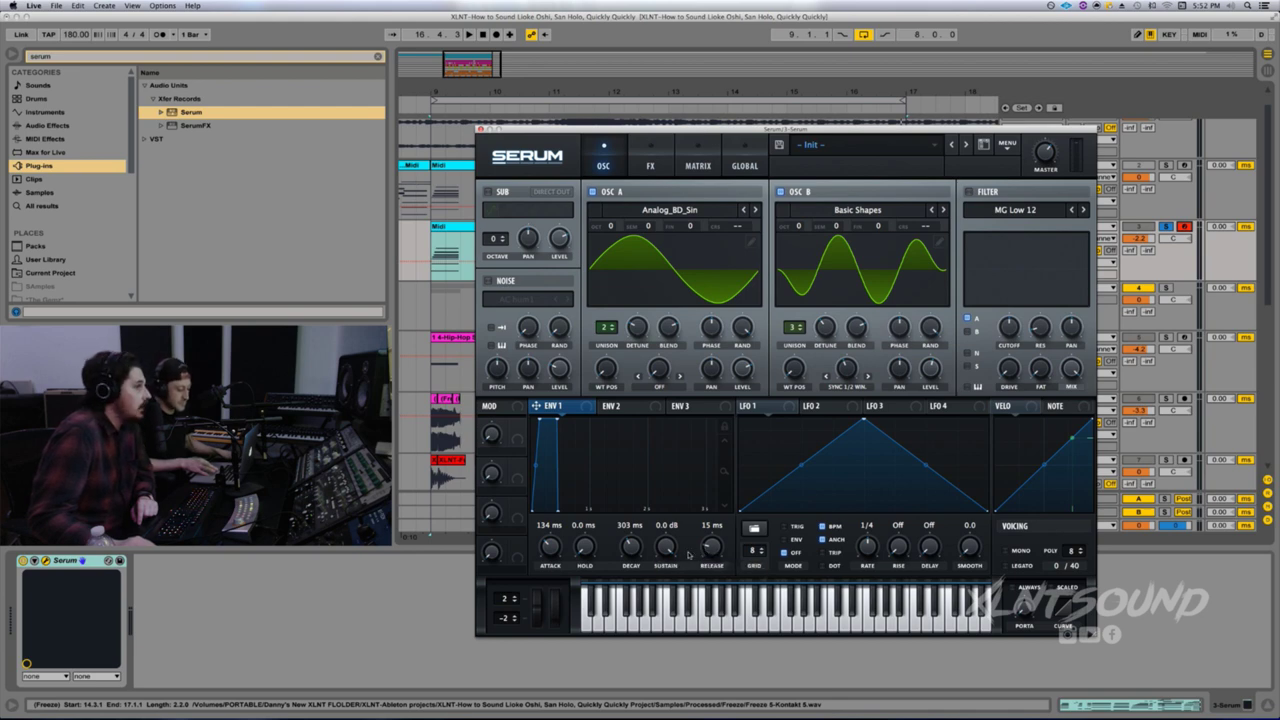
{"action": "left_click_drag", "start_coordinate": [668, 550], "coordinate": [668, 602]}
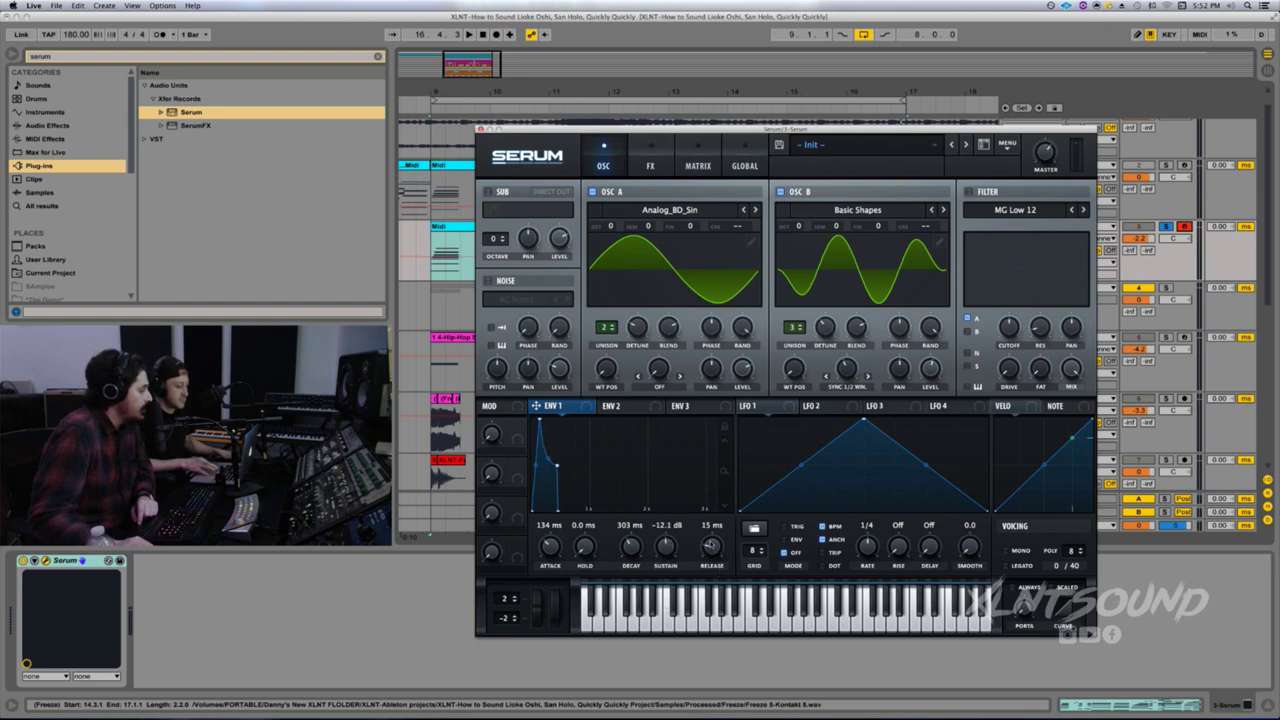
{"action": "left_click_drag", "start_coordinate": [710, 545], "coordinate": [709, 521]}
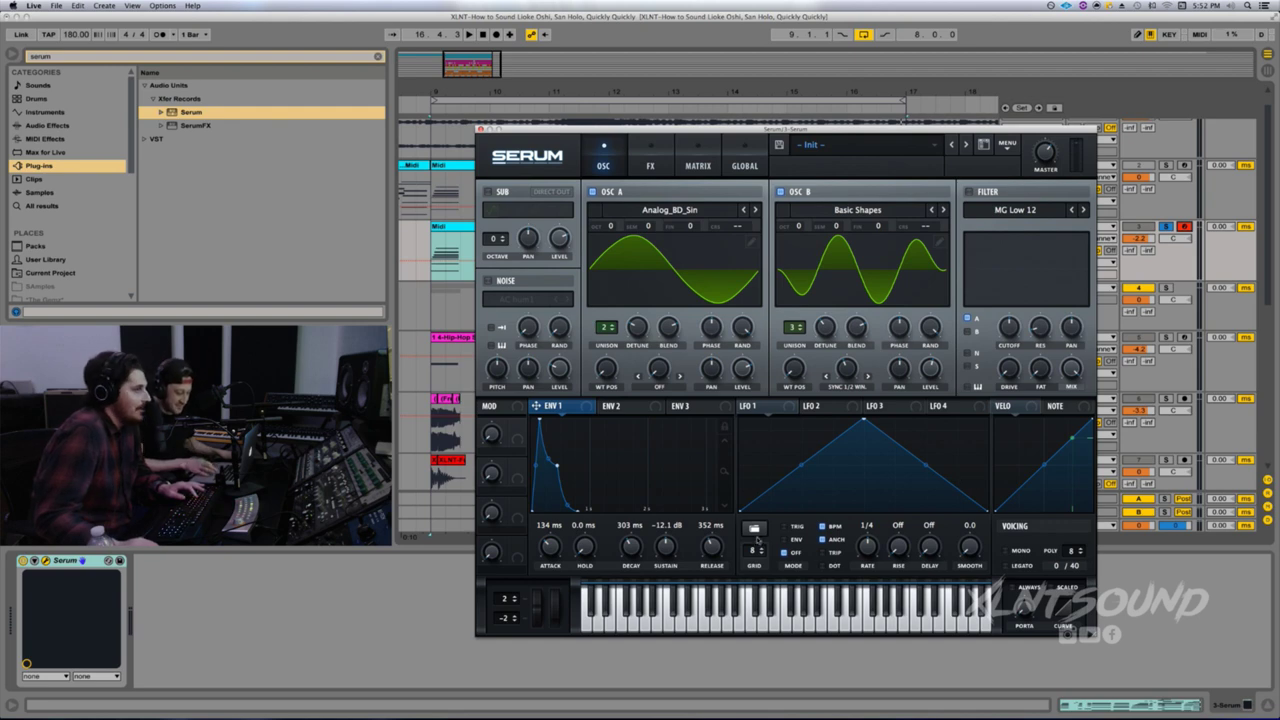
{"action": "mouse_move", "coordinate": [710, 549]}
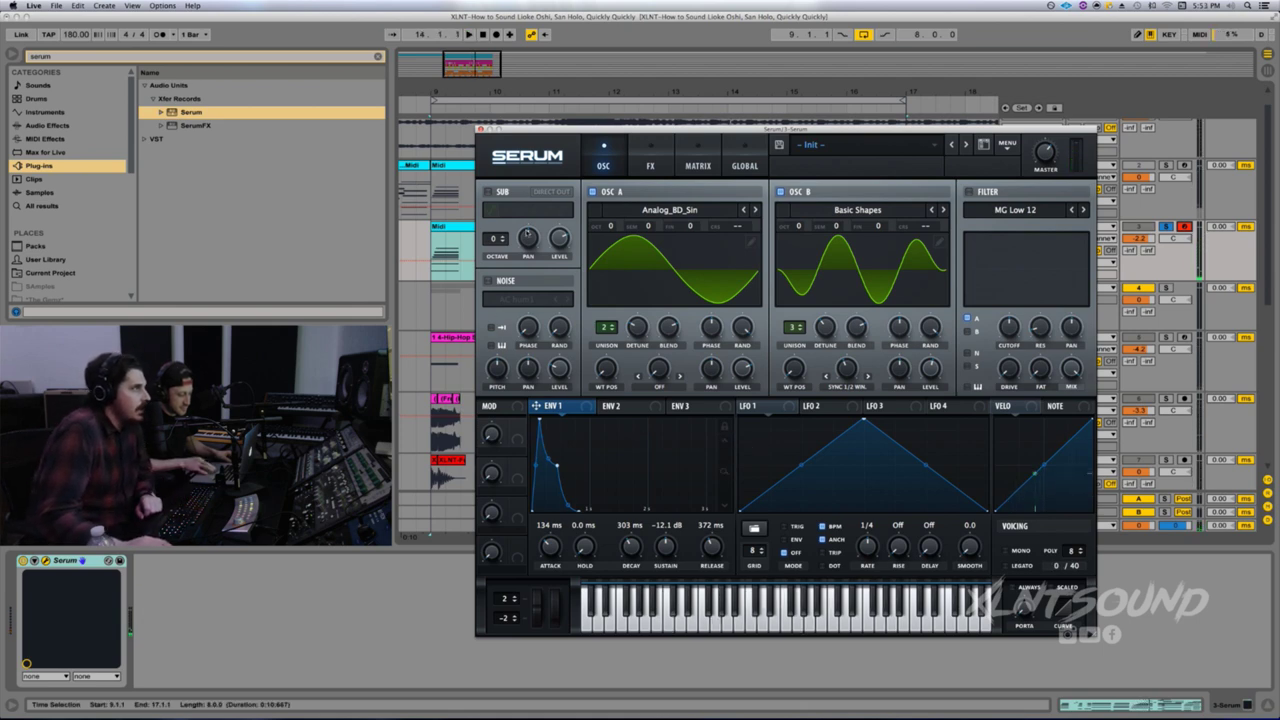
- Enable the sub oscillator with its second waveform and turn its level almost all the way down
{"action": "left_click", "coordinate": [489, 191]}
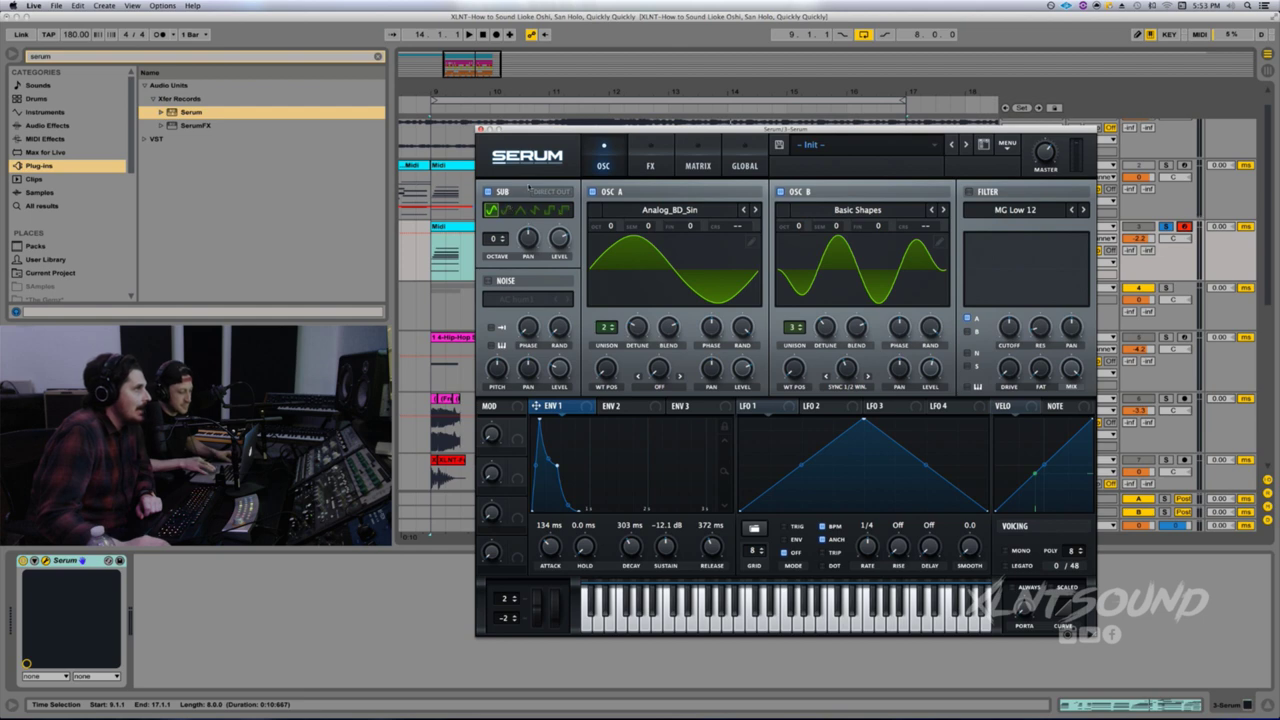
{"action": "left_click", "coordinate": [506, 209]}
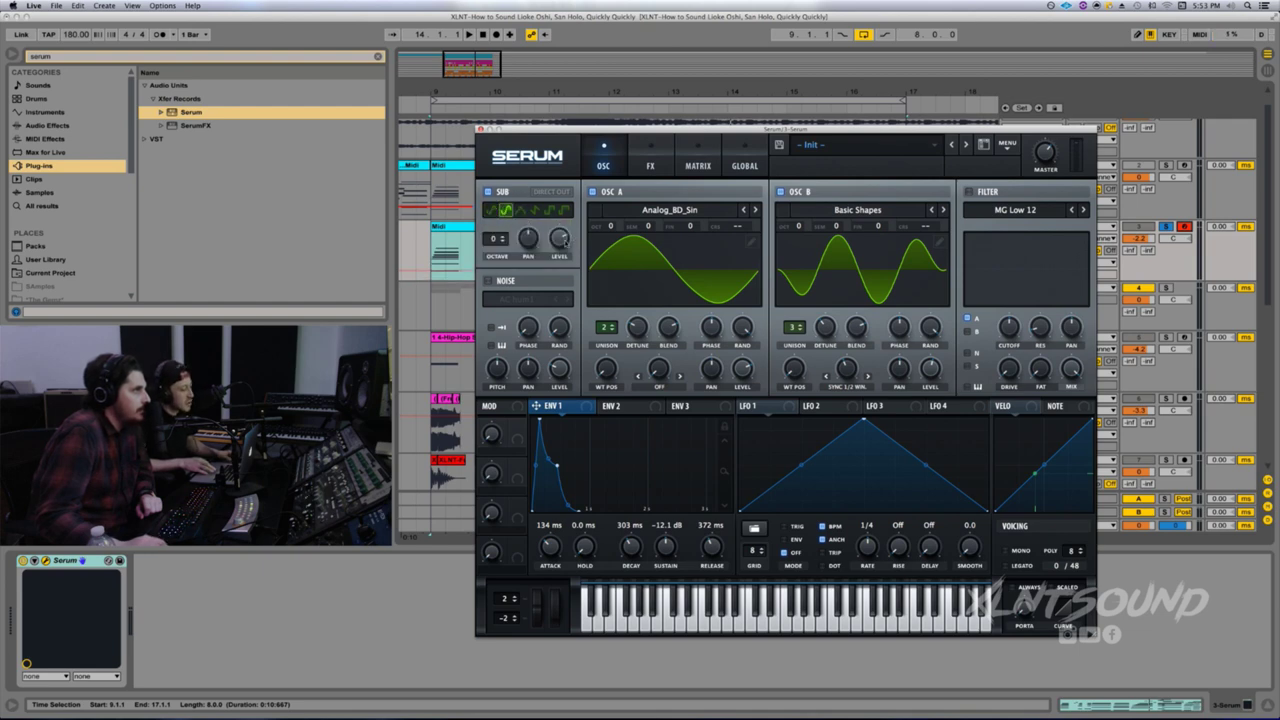
{"action": "mouse_move", "coordinate": [562, 240]}
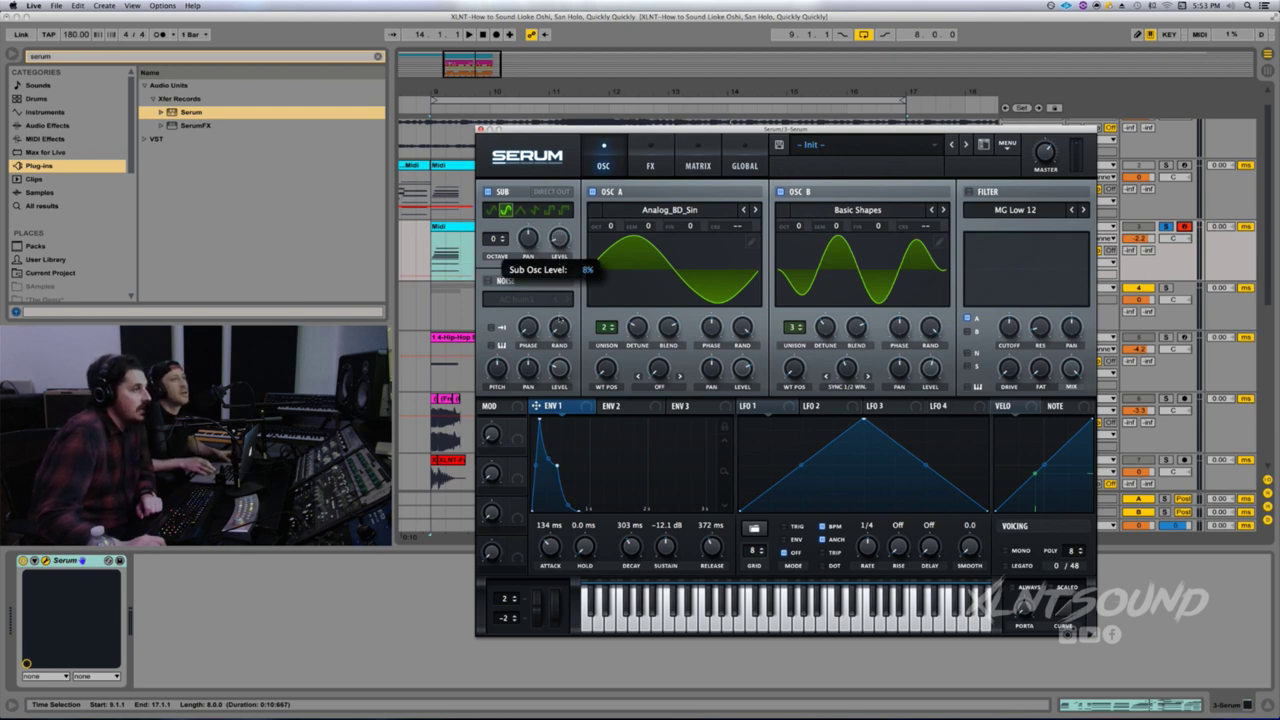
{"action": "left_click_drag", "start_coordinate": [559, 238], "coordinate": [559, 246]}
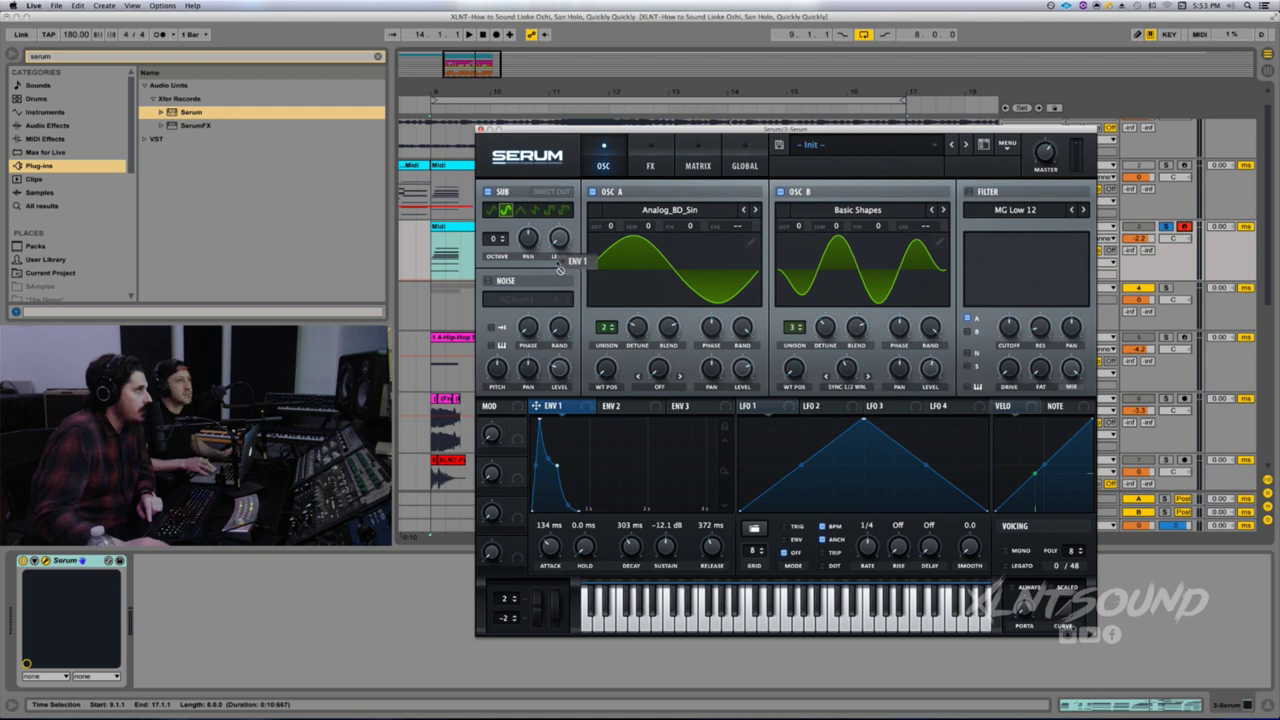
- Modulate the sub oscillator's level with Envelope 1 at a depth of about 20 and play back the chords
{"action": "left_click_drag", "start_coordinate": [550, 226], "coordinate": [545, 264]}
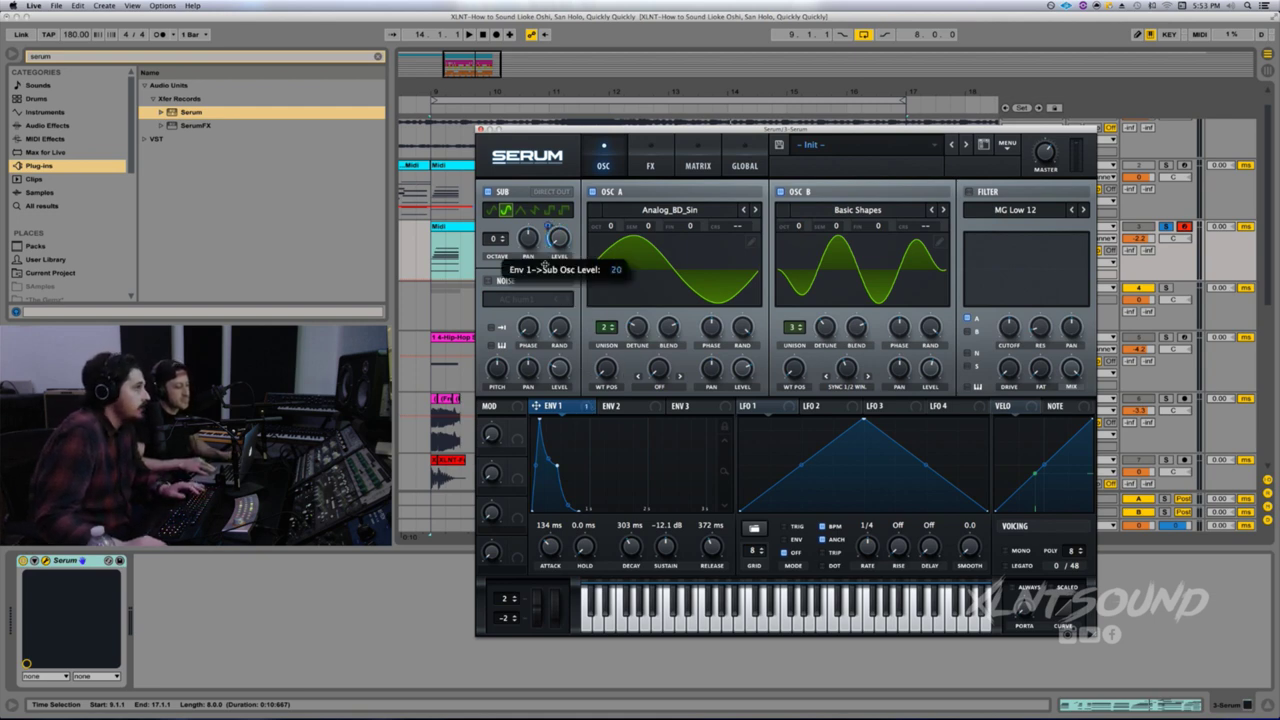
{"action": "left_click_drag", "start_coordinate": [545, 264], "coordinate": [545, 266]}
{"action": "key", "text": "space"}
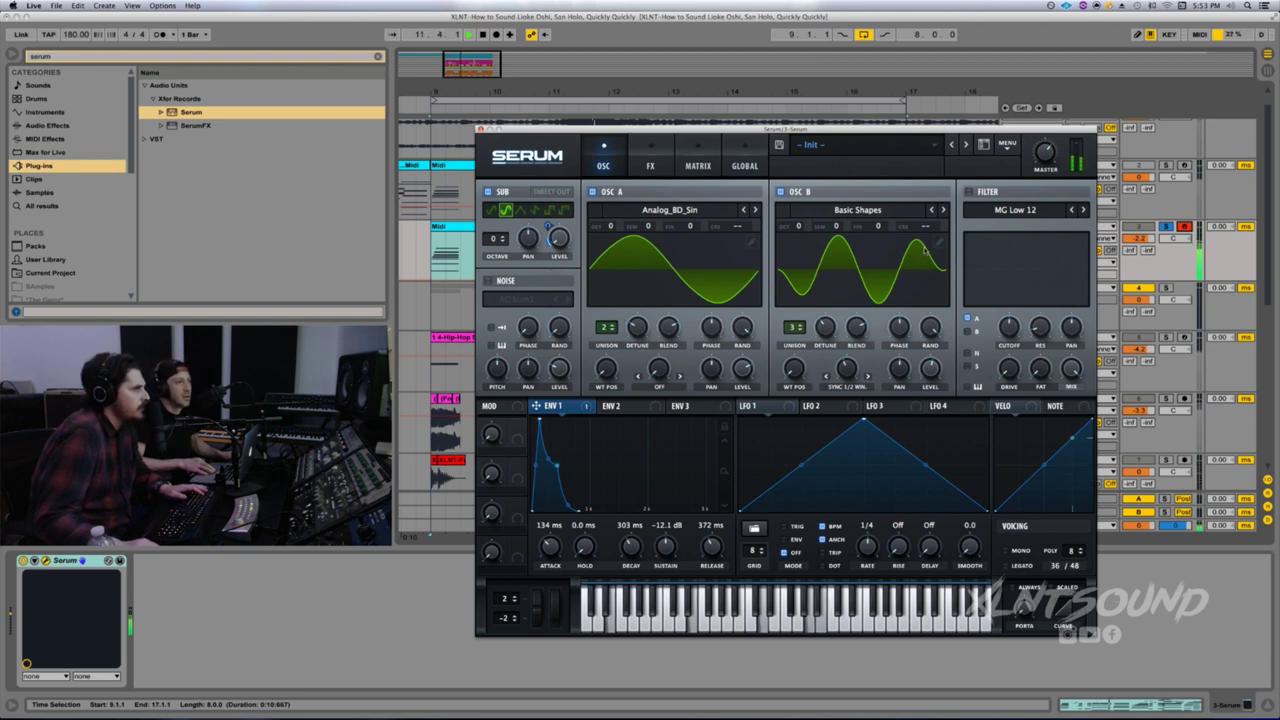
{"action": "key", "text": "space"}
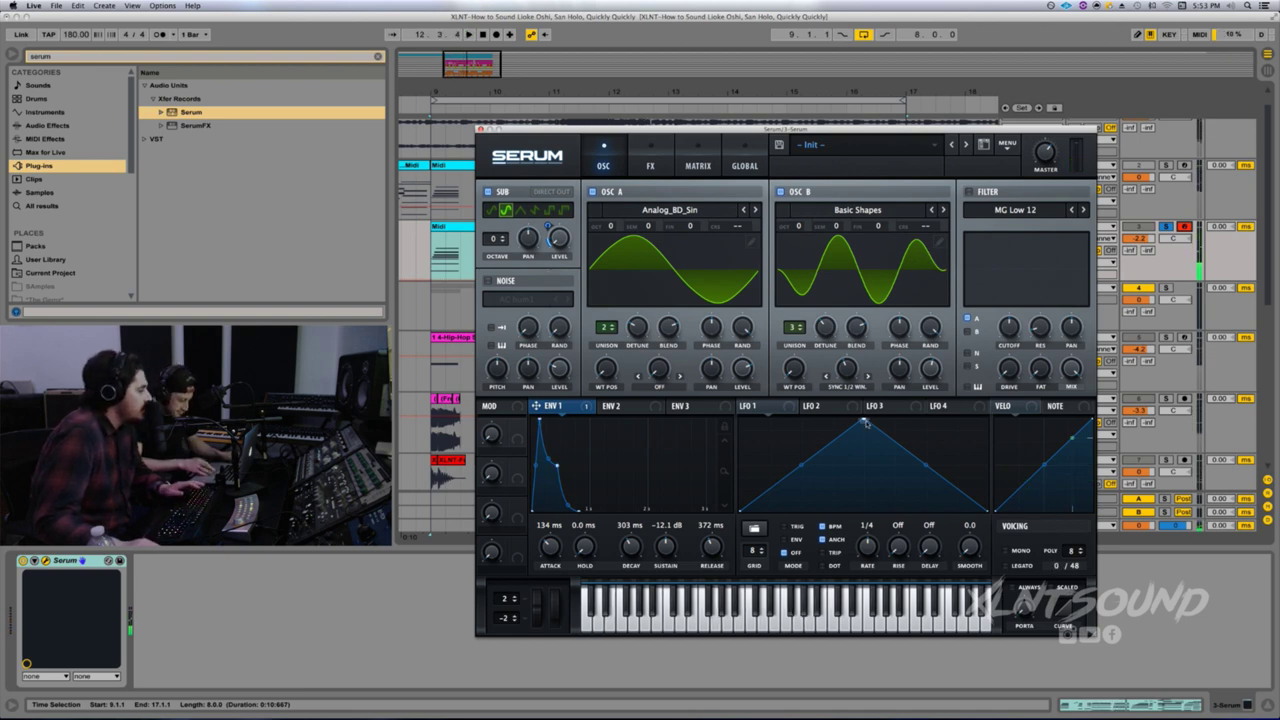
- Shift LFO 1's peak earlier in the cycle and set it to envelope mode at a one-bar rate
{"action": "left_click_drag", "start_coordinate": [866, 423], "coordinate": [793, 421]}
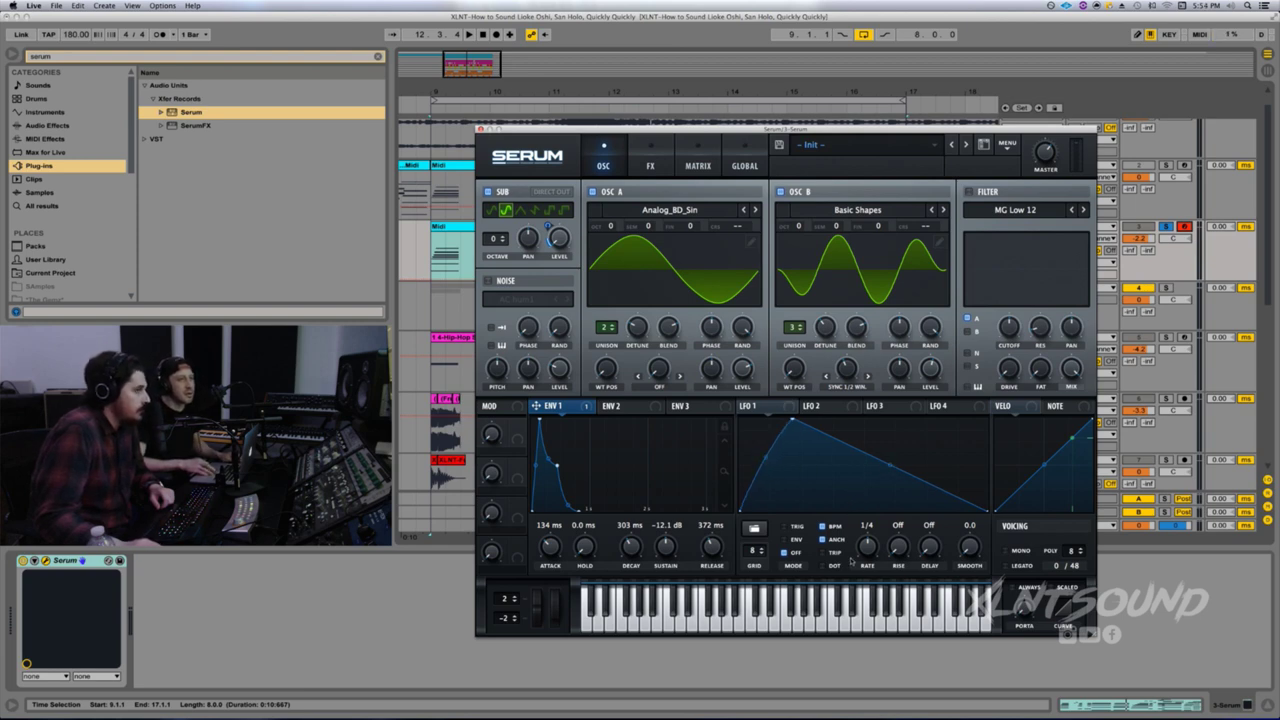
{"action": "left_click", "coordinate": [784, 540]}
{"action": "left_click_drag", "start_coordinate": [860, 545], "coordinate": [855, 558]}
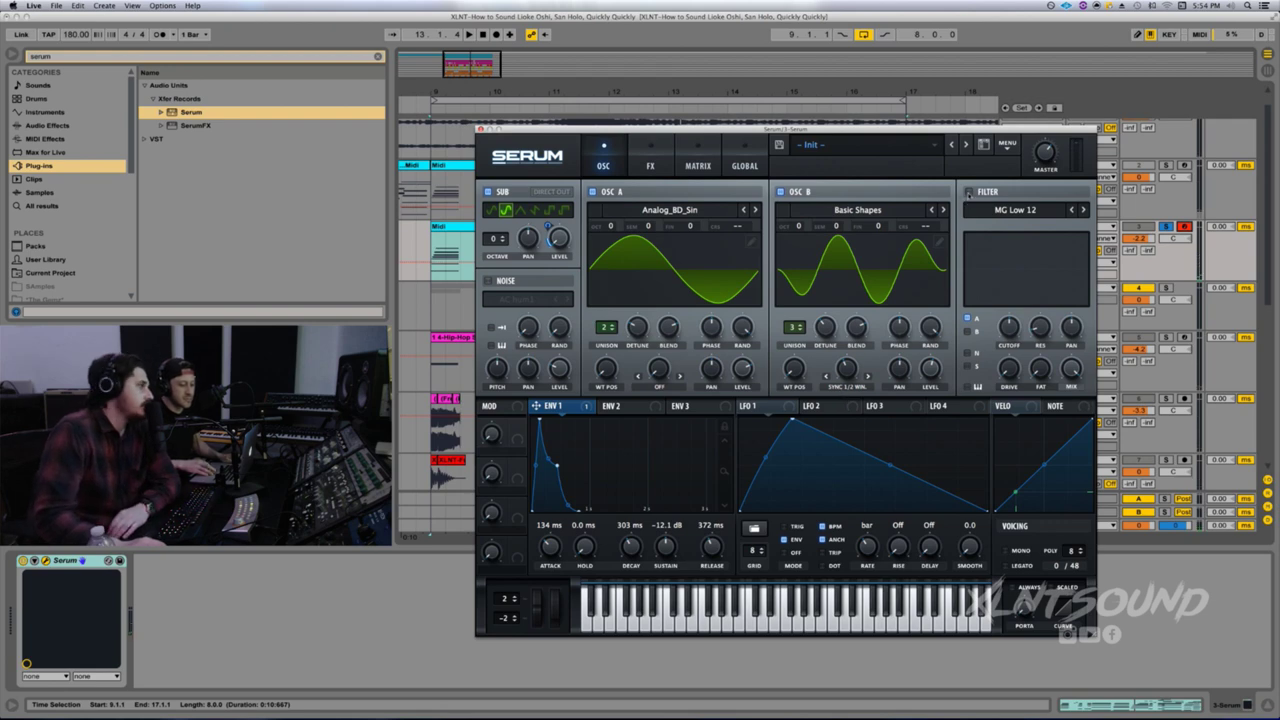
- Enable the MG Low 12 filter for oscillators A and B with its cutoff at about 2749 Hz
{"action": "left_click", "coordinate": [968, 192]}
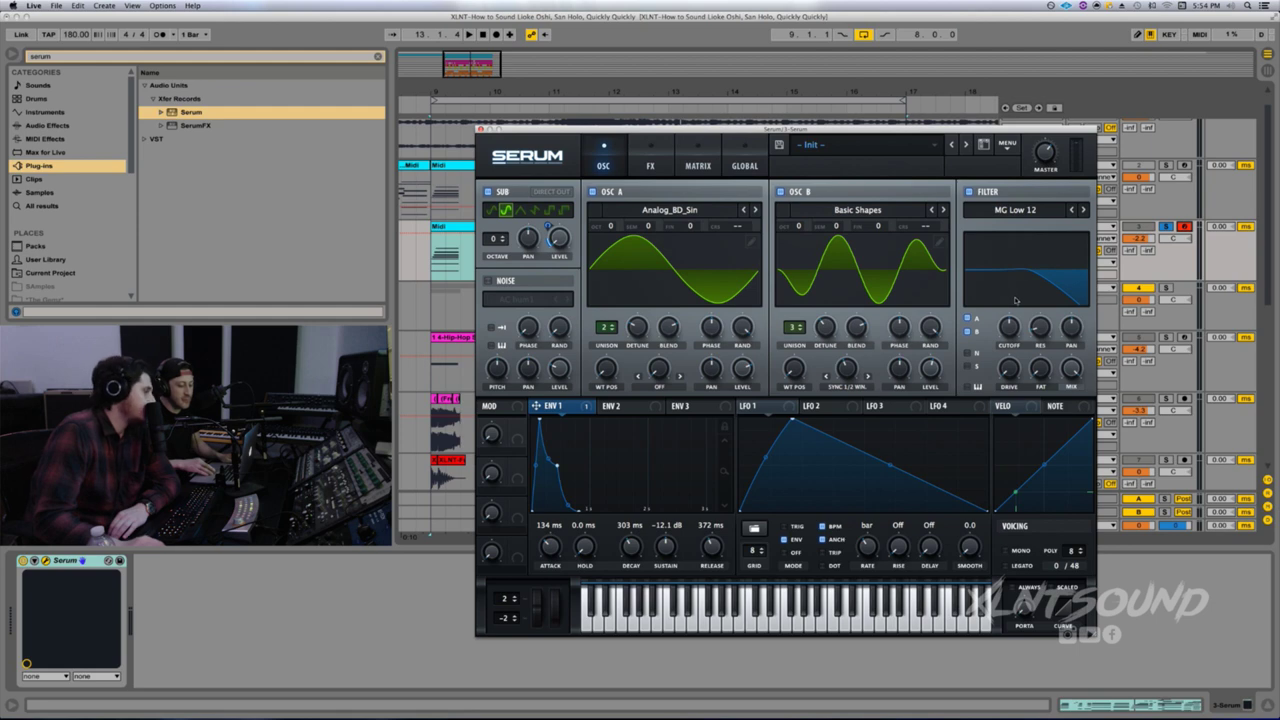
{"action": "left_click_drag", "start_coordinate": [1008, 326], "coordinate": [1009, 298]}
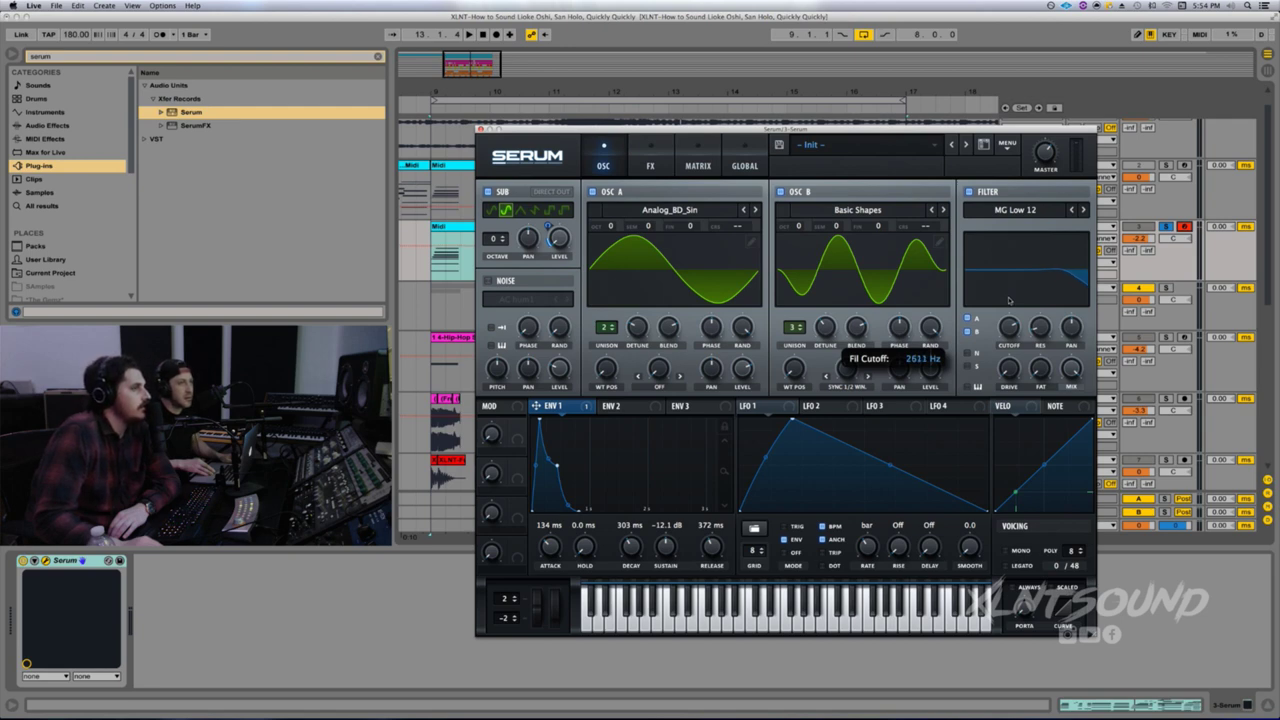
{"action": "left_click_drag", "start_coordinate": [1009, 300], "coordinate": [1009, 299]}
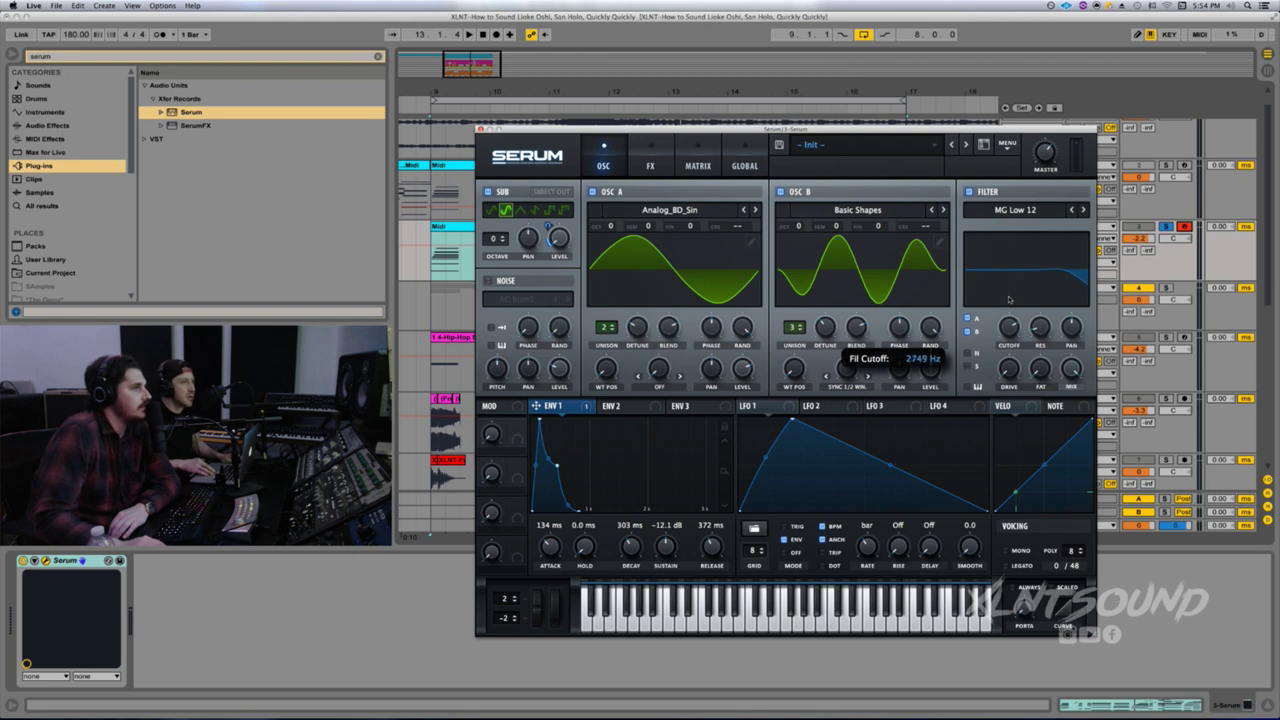
- Modulate the filter cutoff with LFO 1 at an increased depth, and unsolo the Serum track during playback
{"action": "left_click_drag", "start_coordinate": [748, 406], "coordinate": [1010, 325]}
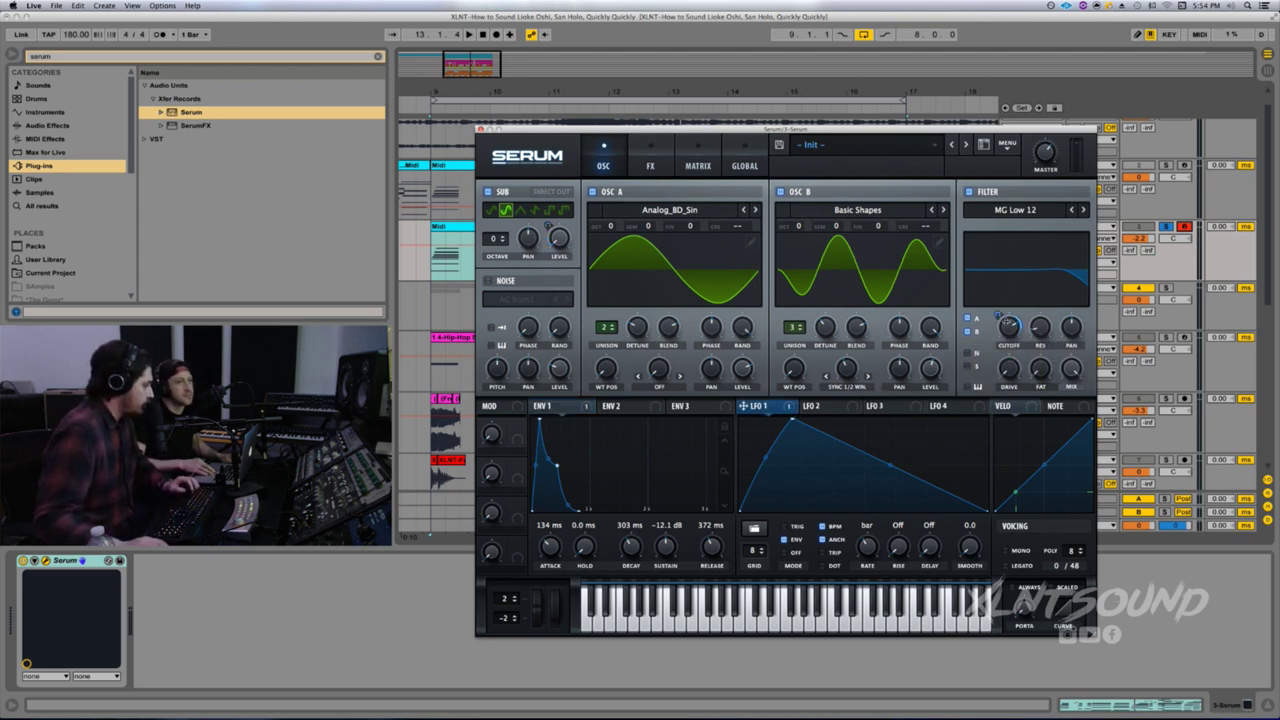
{"action": "left_click_drag", "start_coordinate": [998, 315], "coordinate": [1007, 286]}
{"action": "key", "text": "space"}
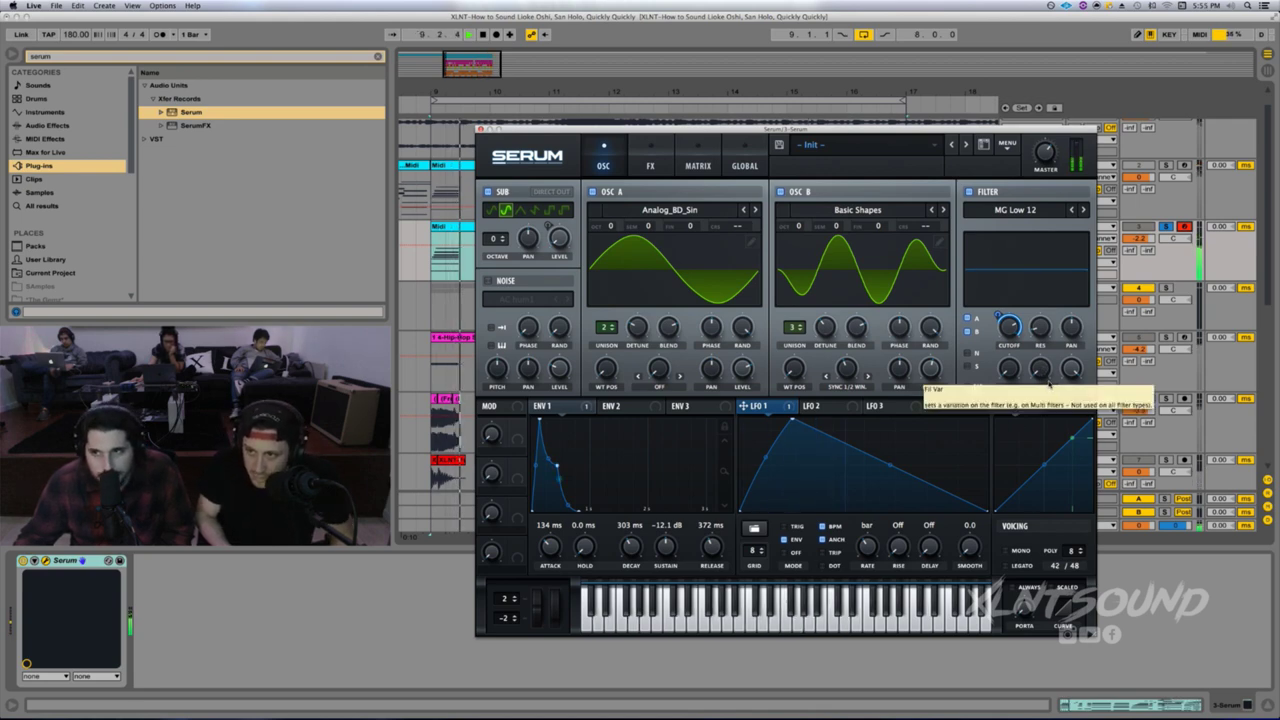
{"action": "left_click", "coordinate": [1166, 227]}
{"action": "key", "text": "space"}
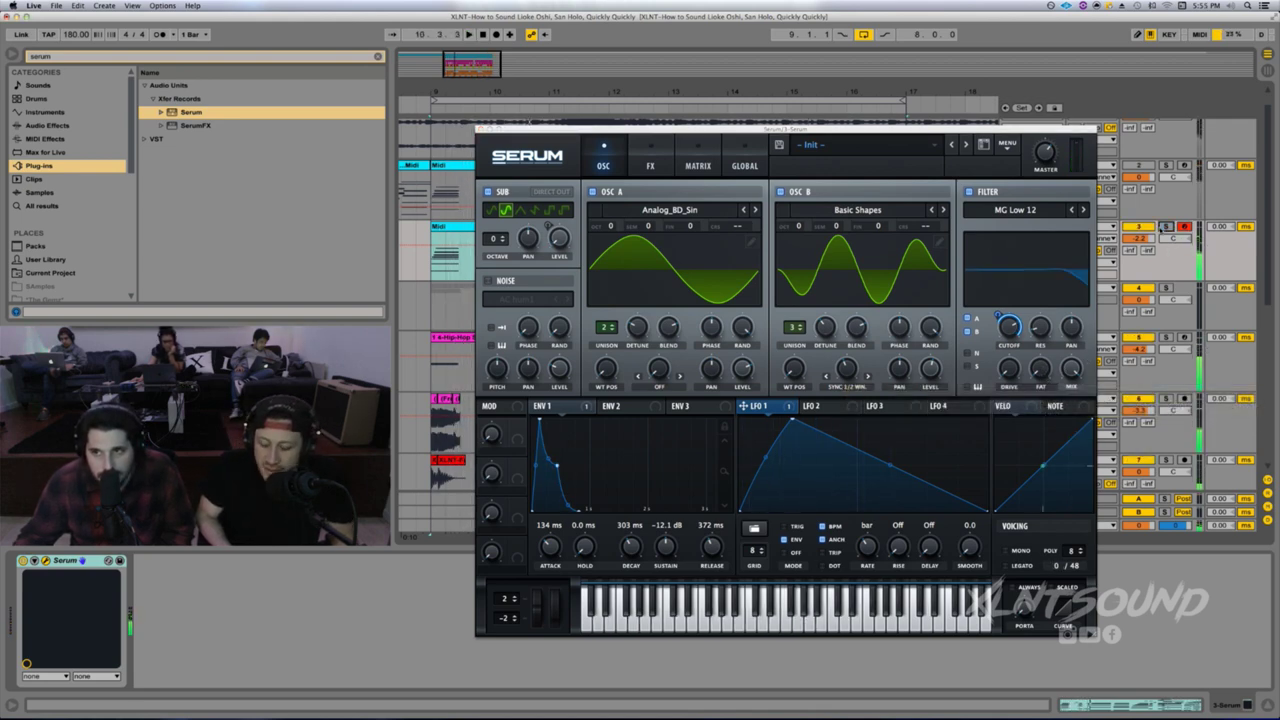
- Route the sub oscillator through the filter and set the Serum track's volume to 0
{"action": "left_click", "coordinate": [967, 366]}
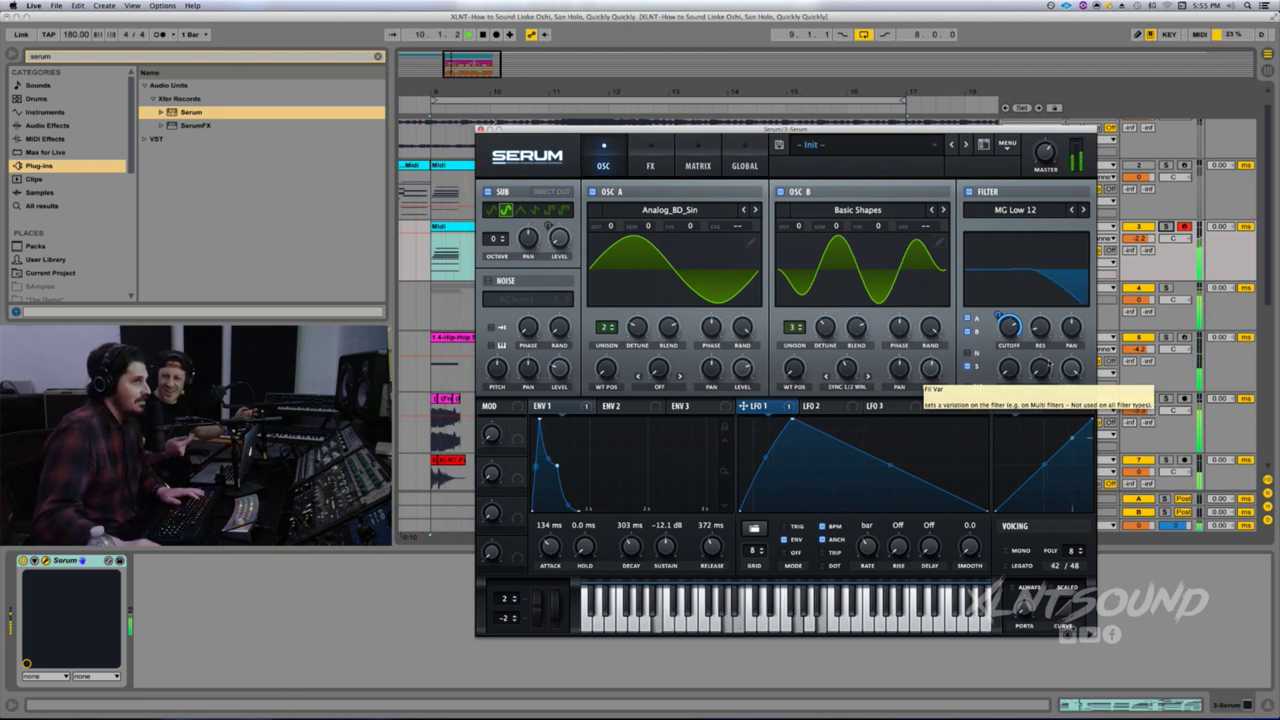
{"action": "left_click", "coordinate": [1147, 239]}
{"action": "type", "text": "0"}
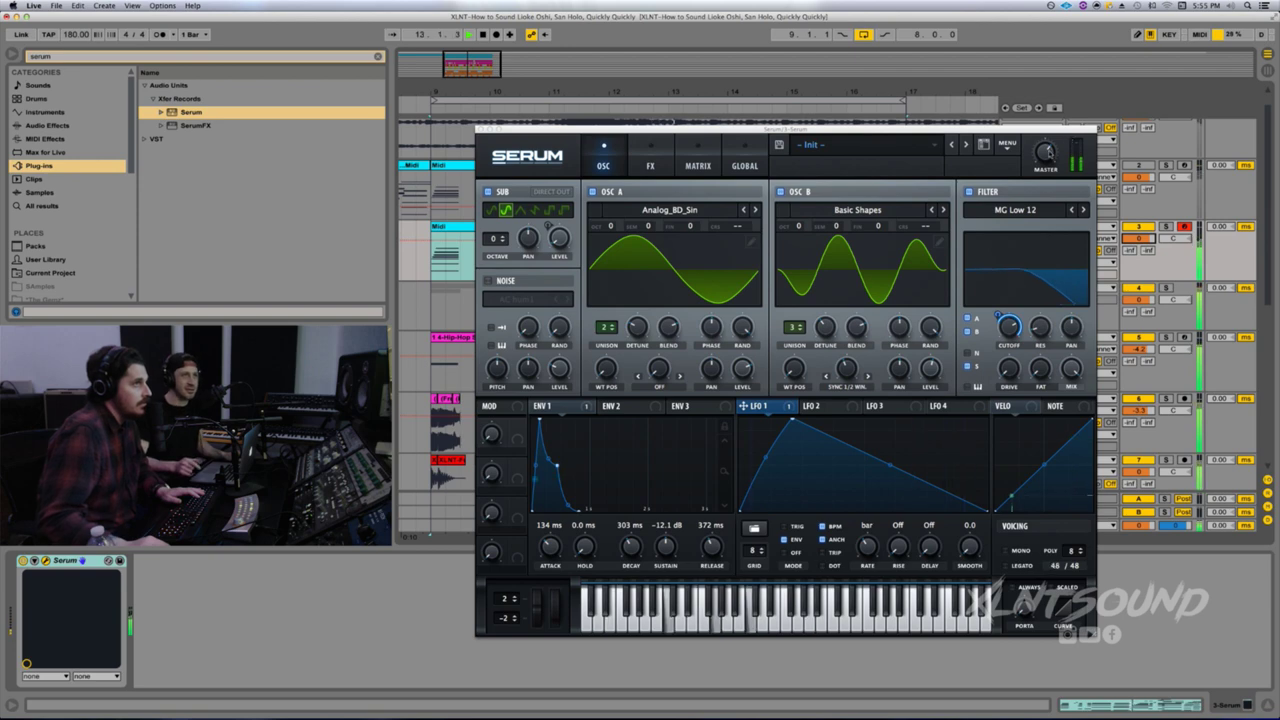
{"action": "left_click", "coordinate": [1044, 152]}
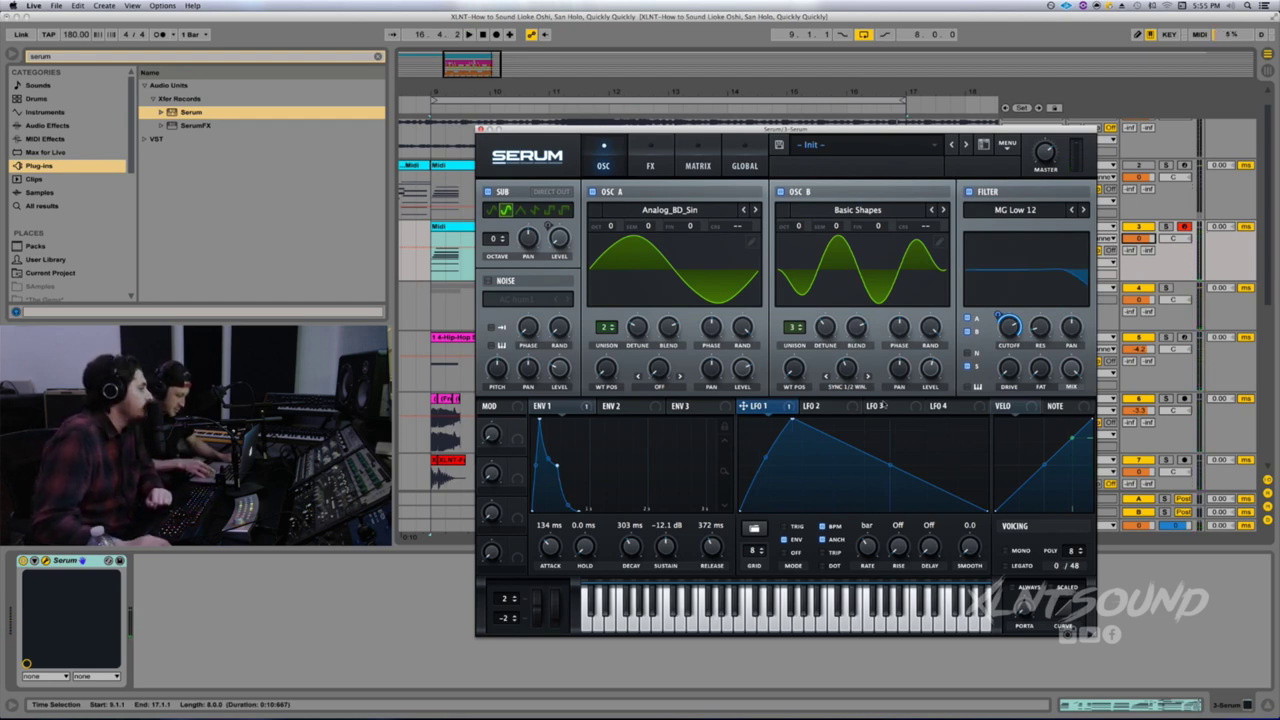
- Flatten LFO 2's shape into a horizontal line slightly below the middle of its graph
{"action": "left_click", "coordinate": [844, 409]}
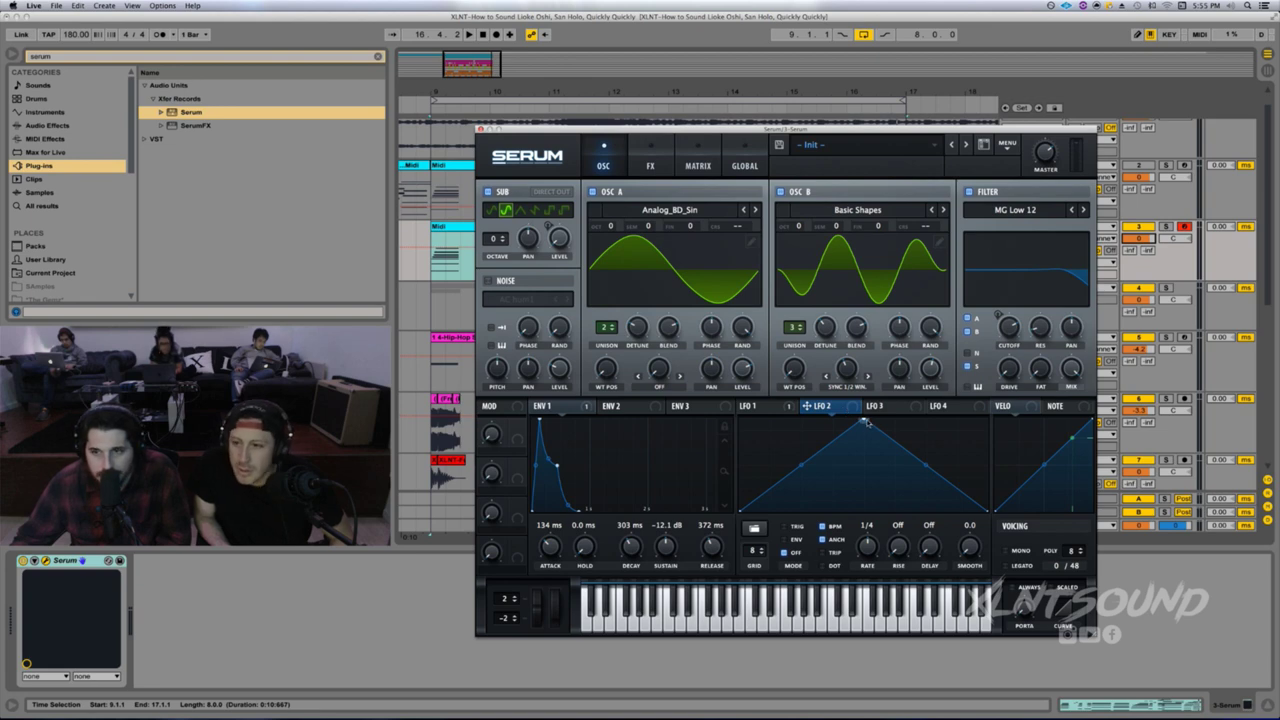
{"action": "left_click_drag", "start_coordinate": [866, 423], "coordinate": [866, 466]}
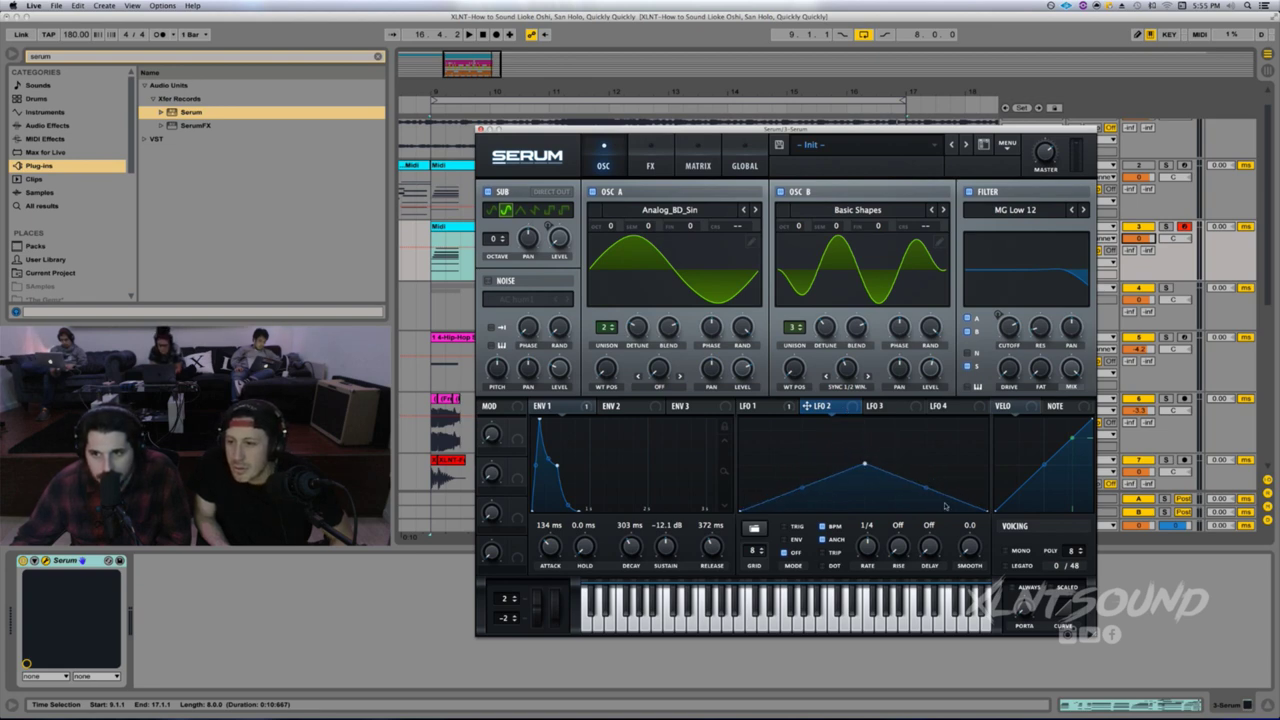
{"action": "left_click_drag", "start_coordinate": [991, 513], "coordinate": [994, 463]}
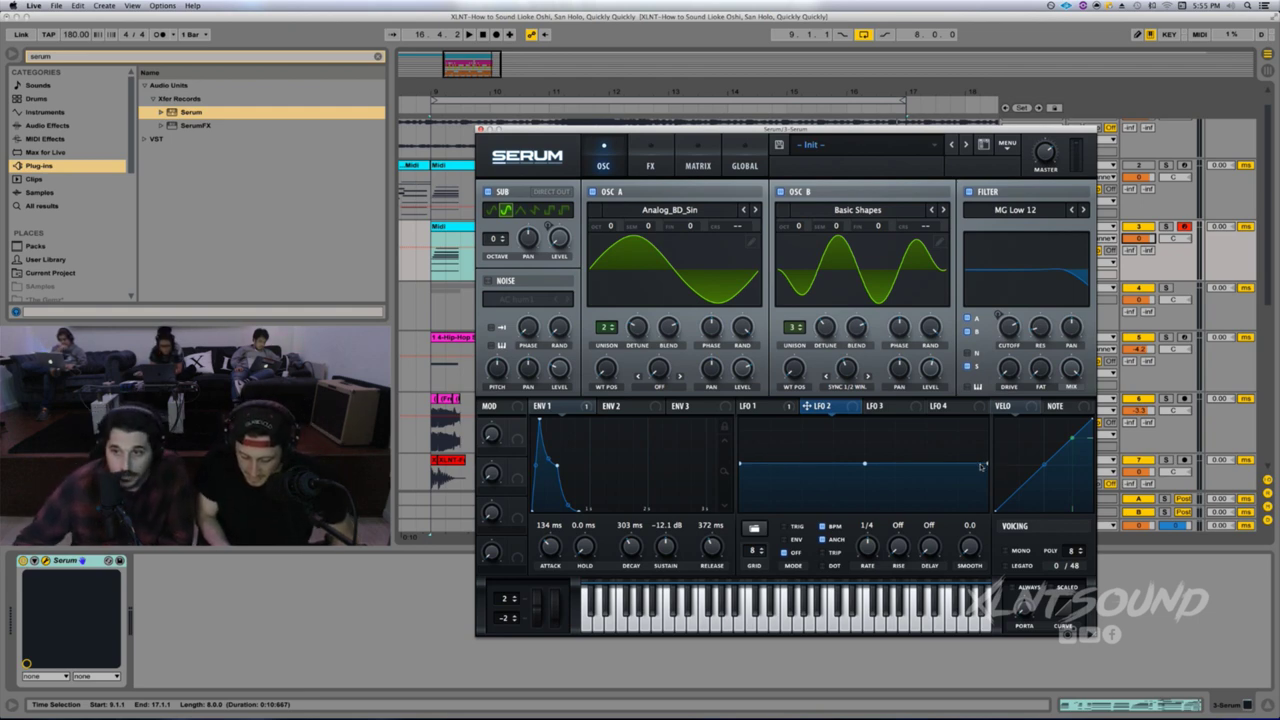
{"action": "left_click_drag", "start_coordinate": [868, 464], "coordinate": [867, 472]}
{"action": "left_click_drag", "start_coordinate": [987, 464], "coordinate": [988, 471]}
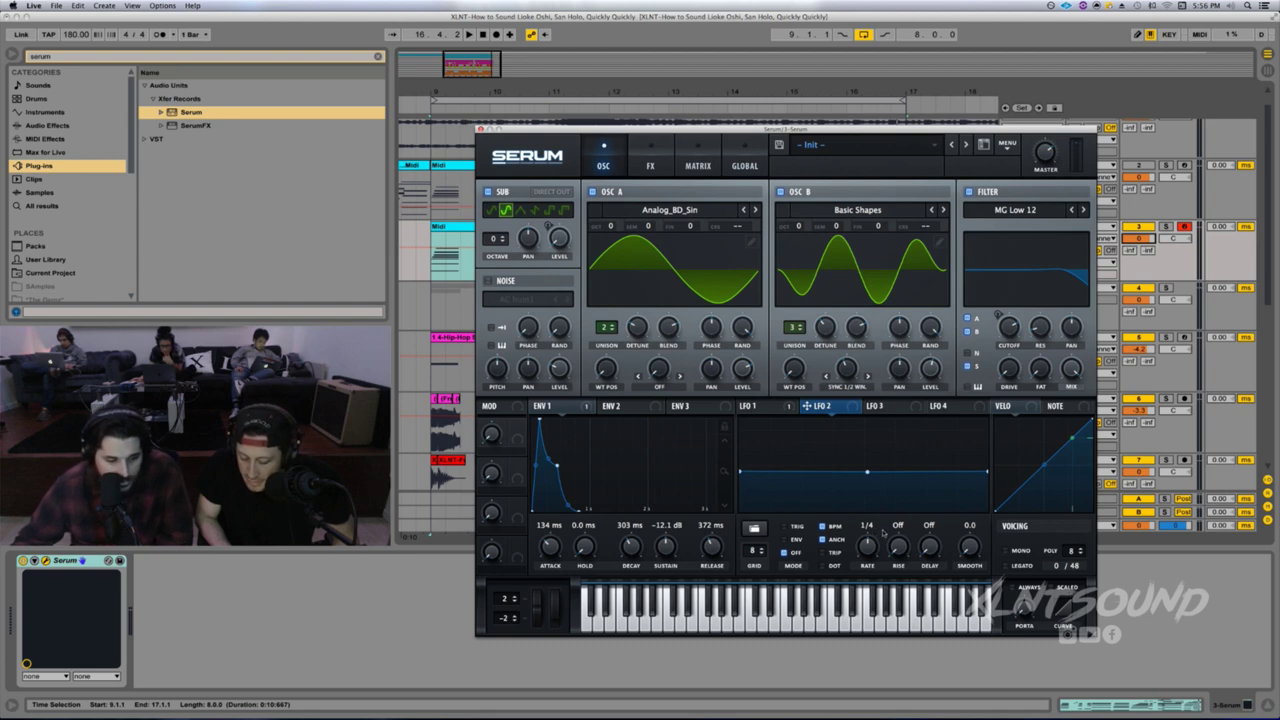
- Set LFO 2 to envelope mode at a one-bar rate and assign it to the filter cutoff
{"action": "left_click_drag", "start_coordinate": [873, 556], "coordinate": [872, 564]}
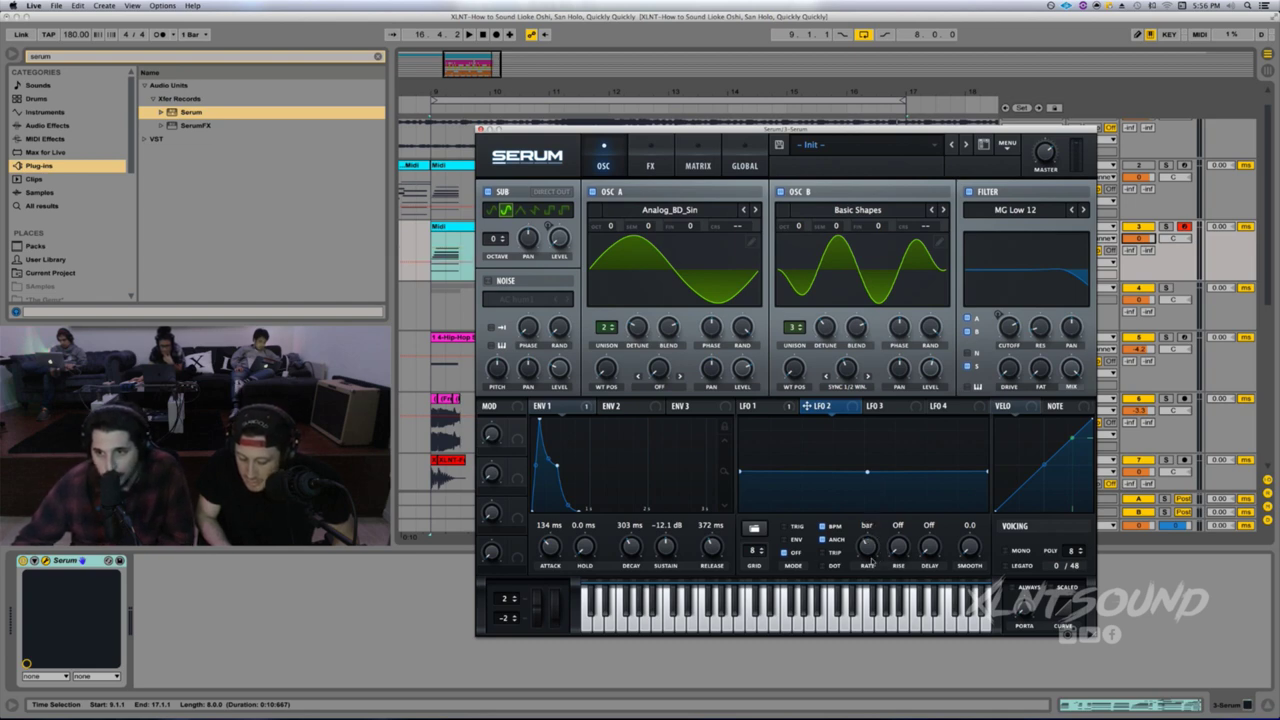
{"action": "left_click_drag", "start_coordinate": [848, 403], "coordinate": [1012, 326]}
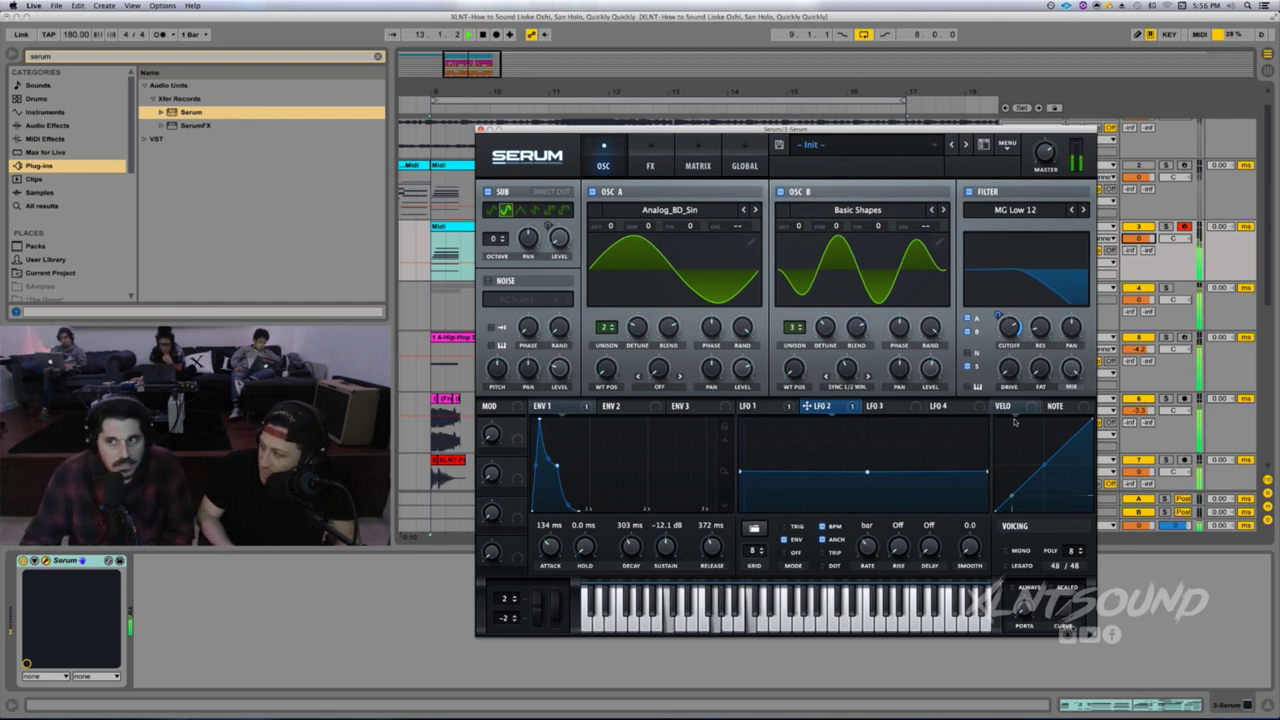
- Select LFO 3 and assign it to oscillator B's fine tuning at a modulation depth of about -18
{"action": "key", "text": "space"}
{"action": "left_click", "coordinate": [758, 406]}
{"action": "left_click", "coordinate": [820, 406]}
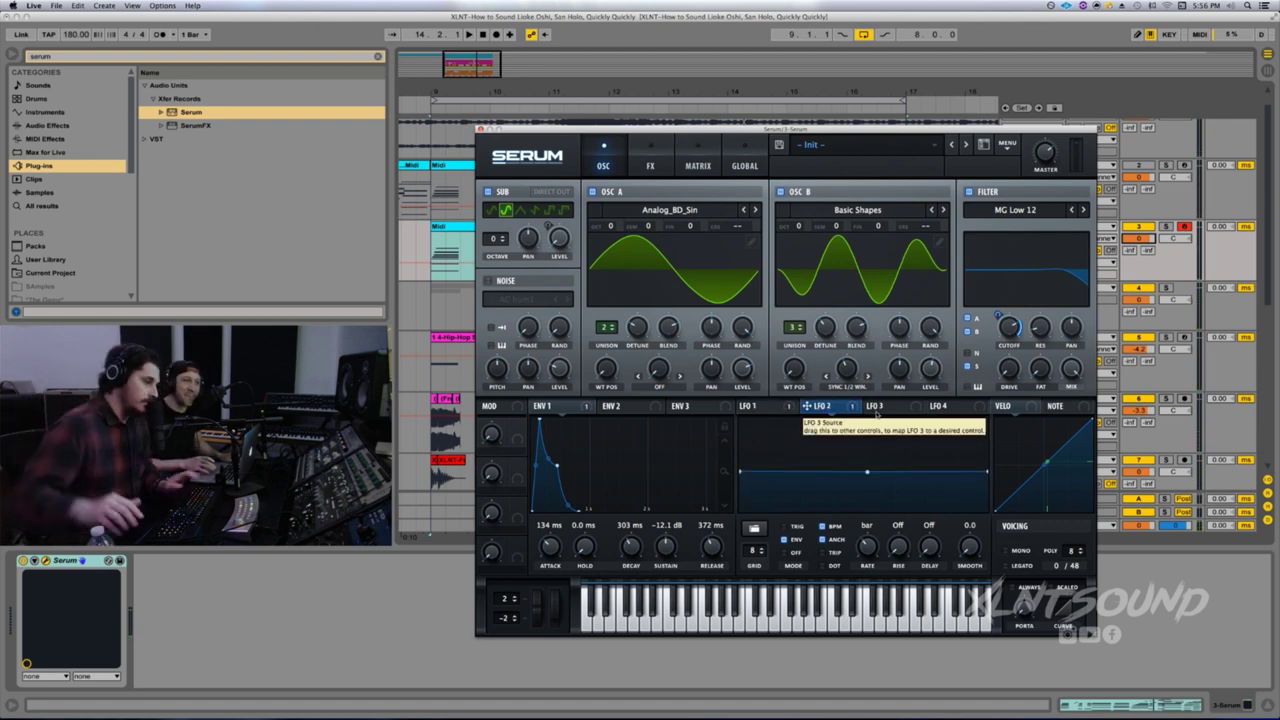
{"action": "key", "text": "space"}
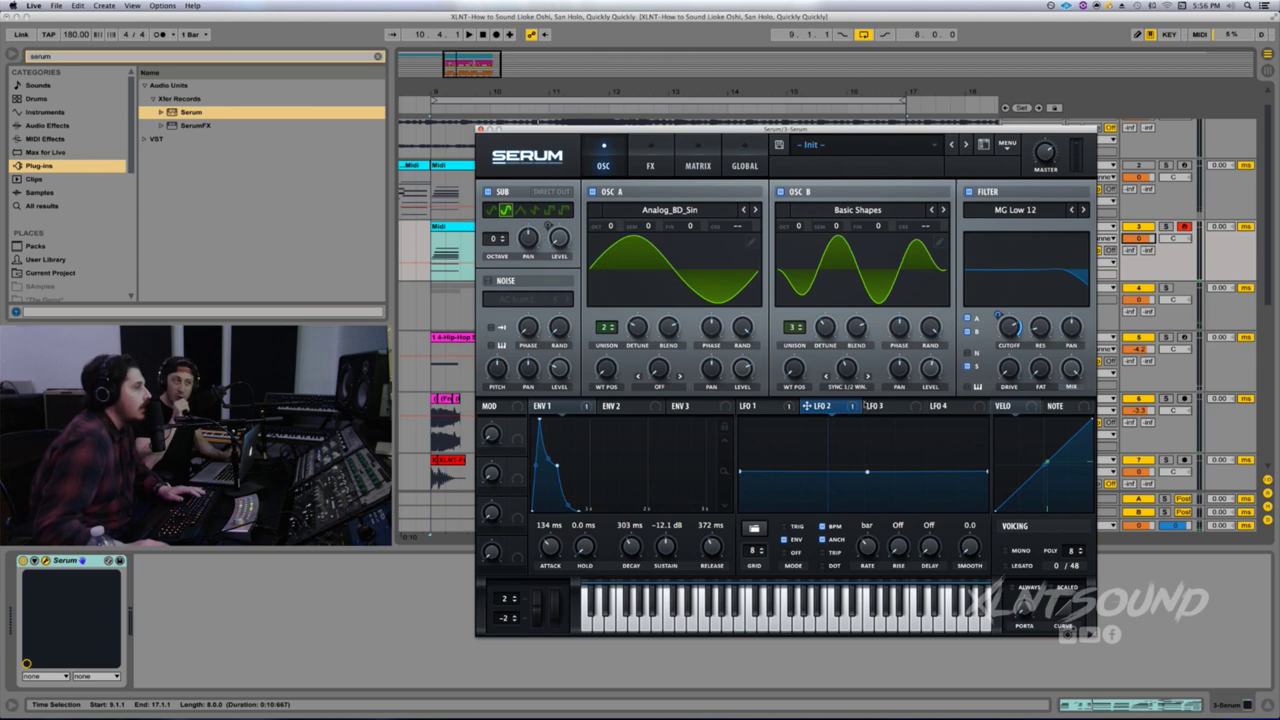
{"action": "left_click", "coordinate": [868, 406]}
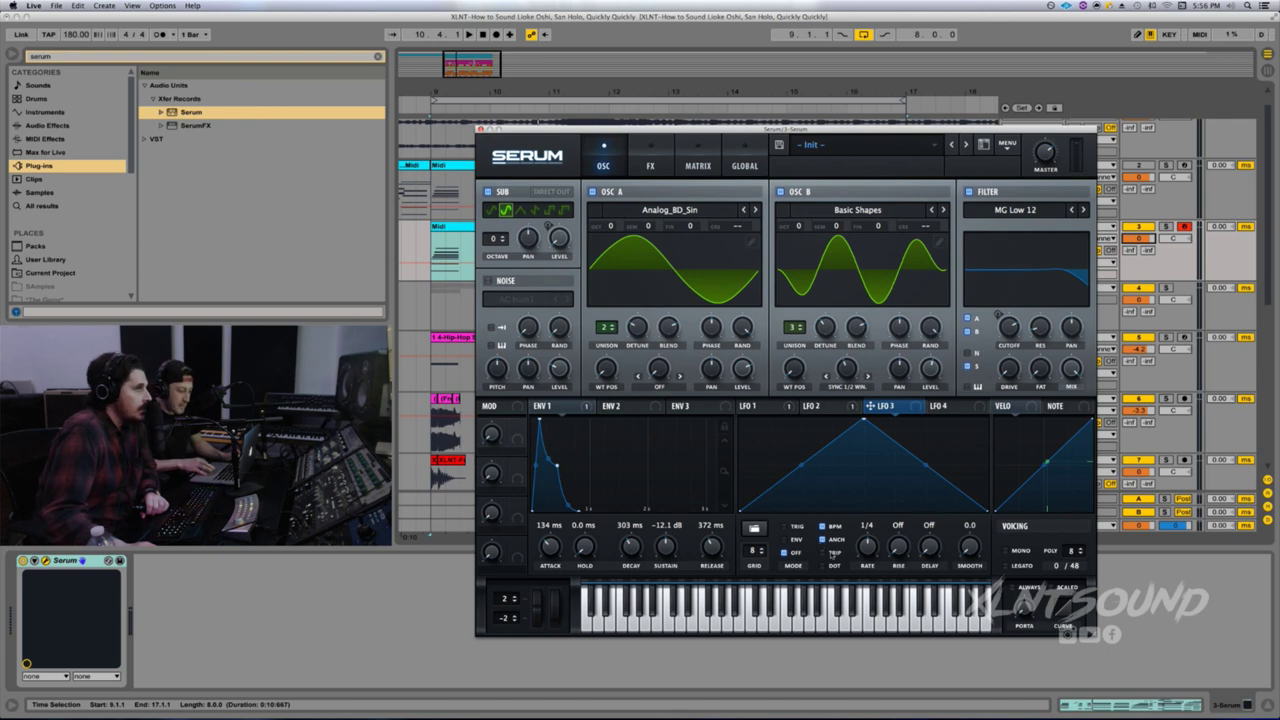
{"action": "left_click_drag", "start_coordinate": [870, 406], "coordinate": [893, 331]}
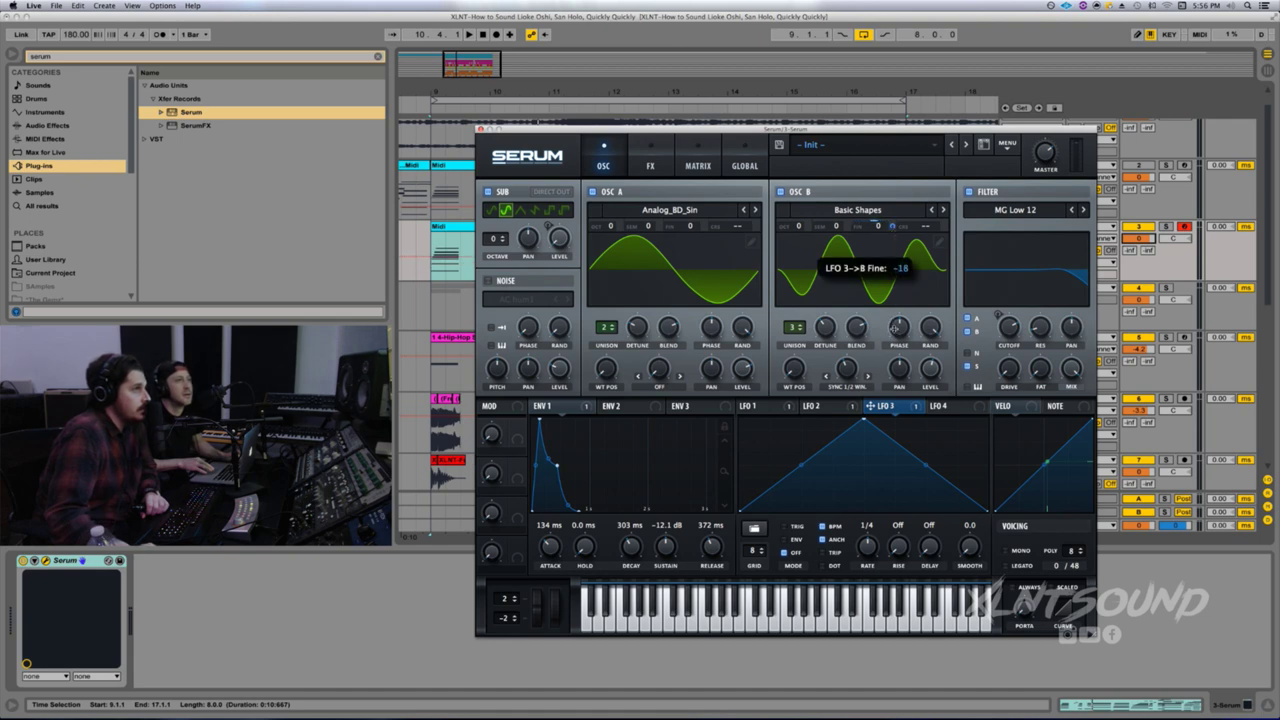
{"action": "left_click_drag", "start_coordinate": [895, 330], "coordinate": [895, 331]}
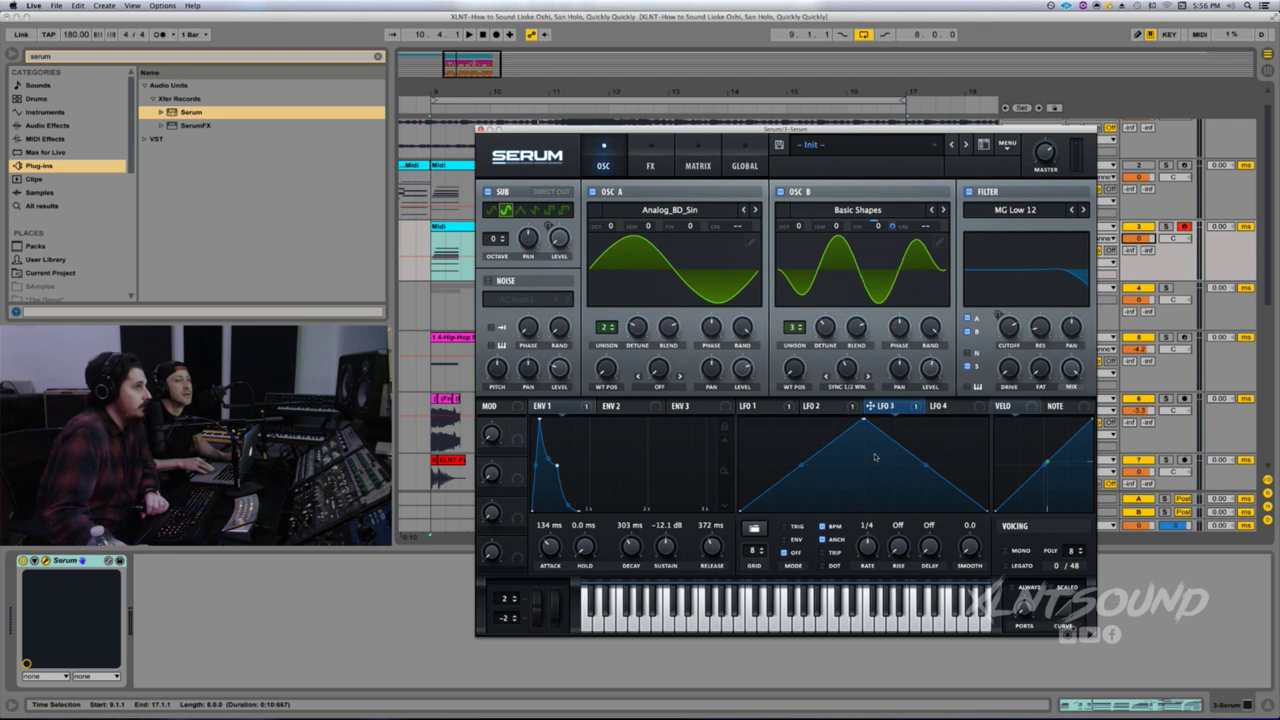
- Turn off tempo sync for LFO 3 and play the loop to hear its pitch modulation
{"action": "left_click", "coordinate": [821, 527]}
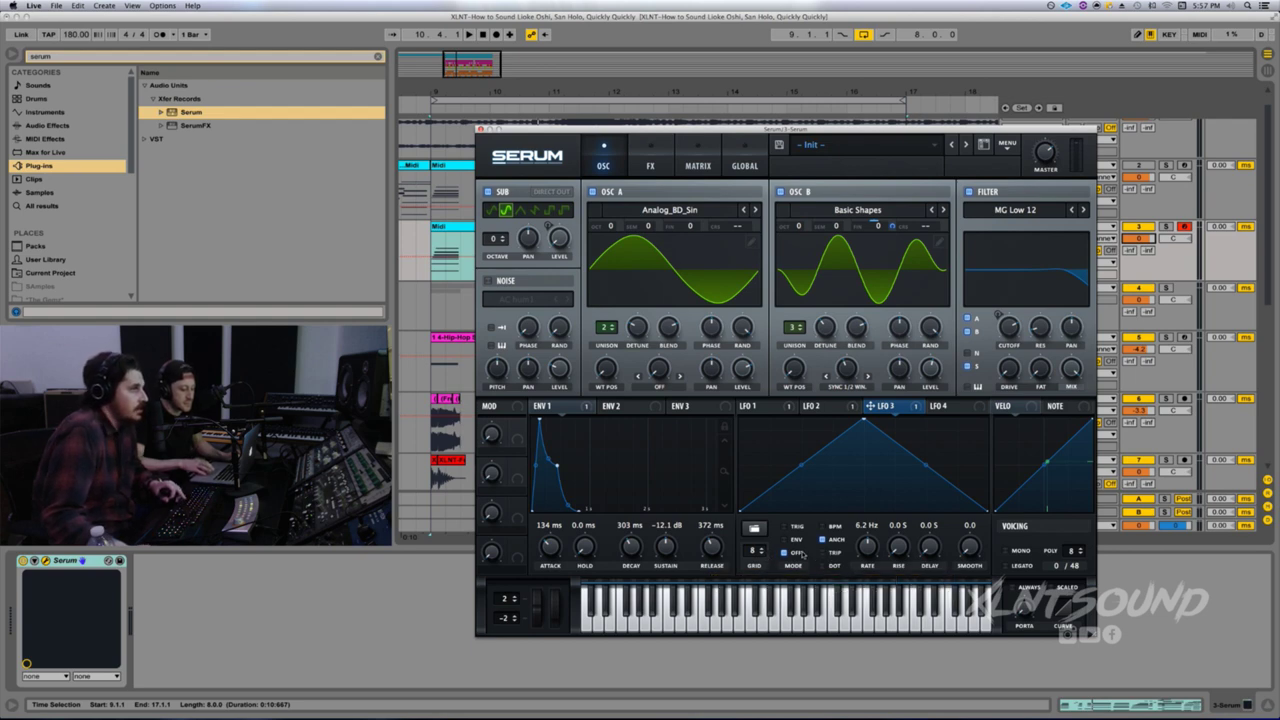
{"action": "key", "text": "space"}
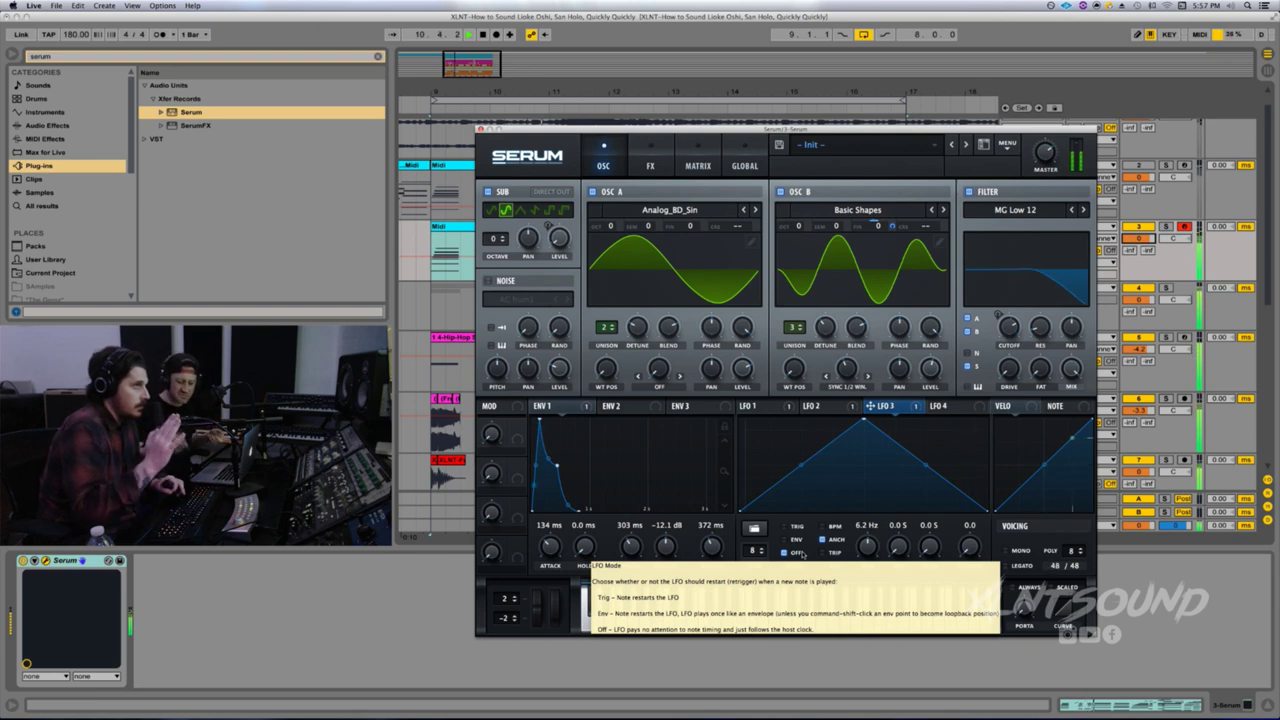
{"action": "key", "text": "space"}
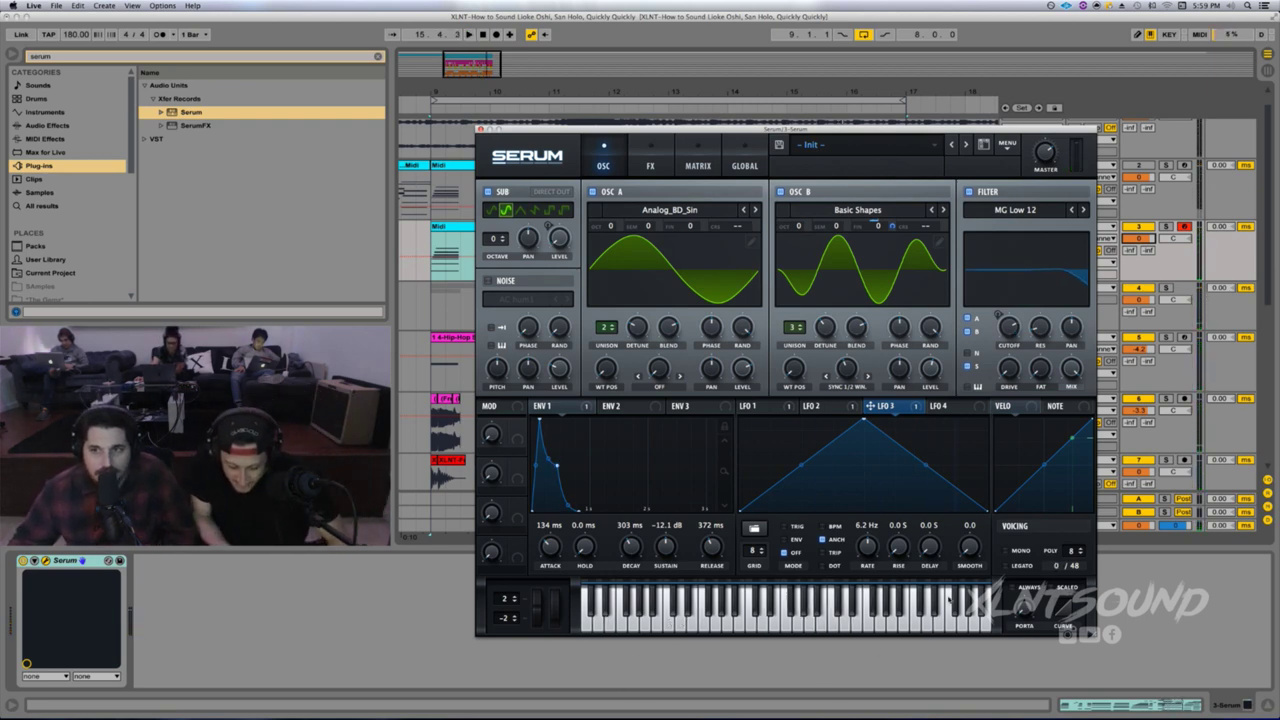
- Move LFO 4's peak to about a quarter of its cycle, and set it to trigger mode at a one-bar rate
{"action": "left_click", "coordinate": [946, 406]}
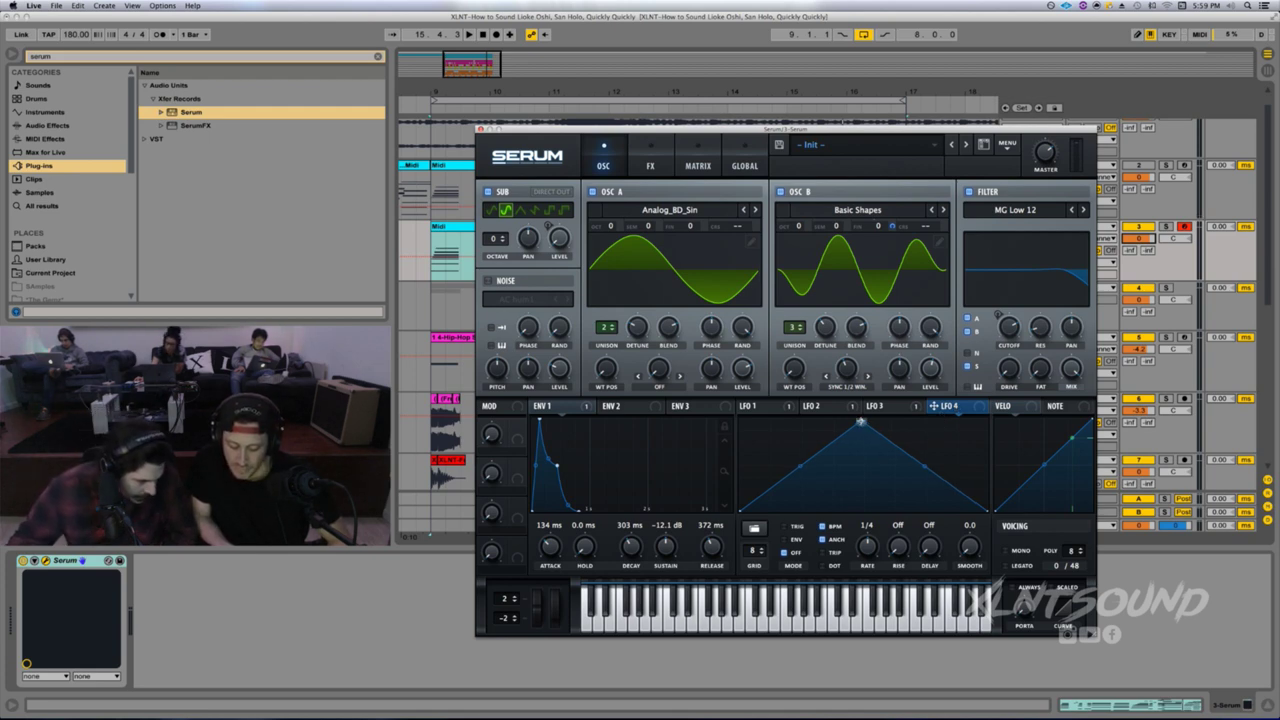
{"action": "left_click_drag", "start_coordinate": [860, 422], "coordinate": [795, 404]}
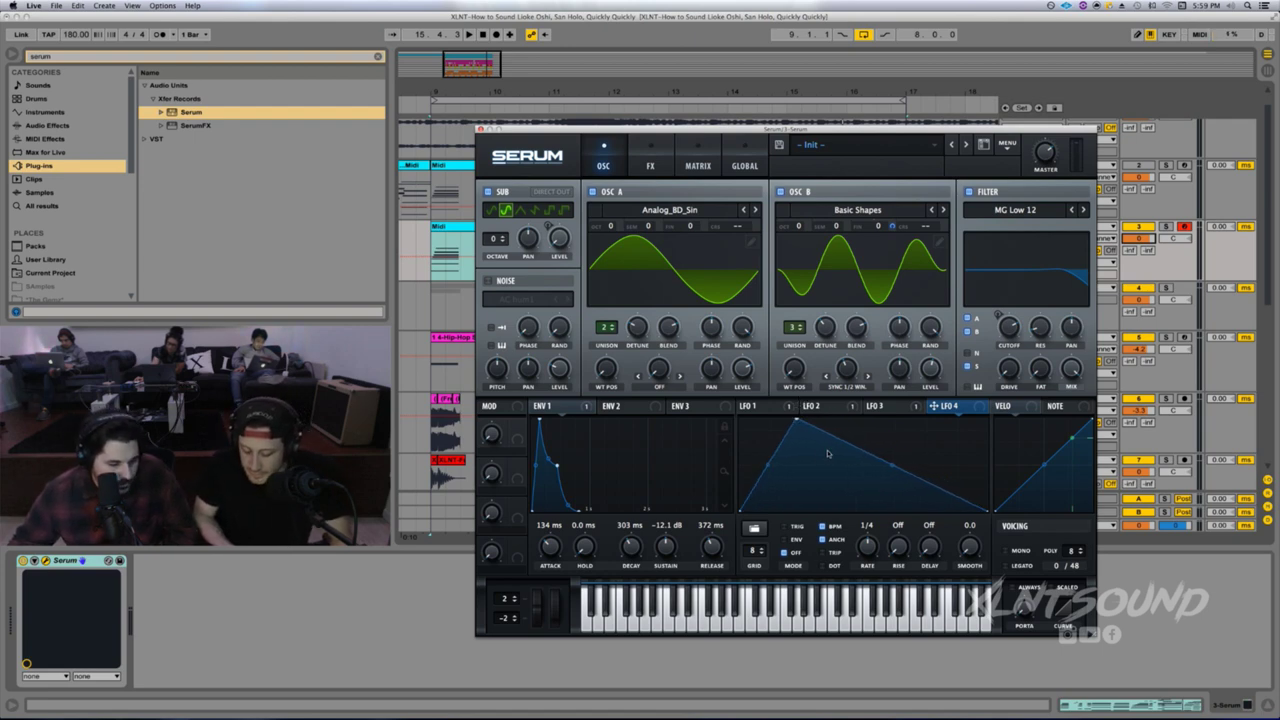
{"action": "left_click", "coordinate": [785, 527]}
{"action": "left_click_drag", "start_coordinate": [867, 546], "coordinate": [867, 562]}
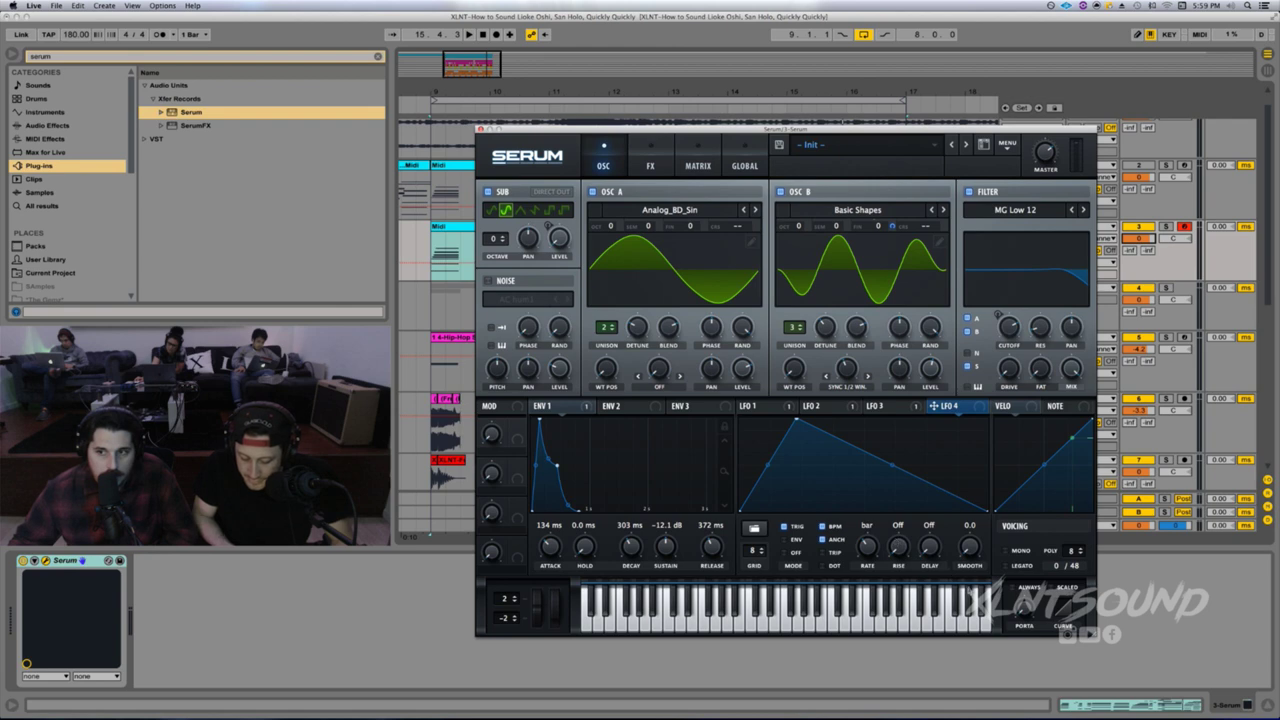
- Set portamento to always on with a time of about 26 ms, and play the loop
{"action": "left_click", "coordinate": [1012, 588]}
{"action": "left_click_drag", "start_coordinate": [1026, 607], "coordinate": [1021, 565]}
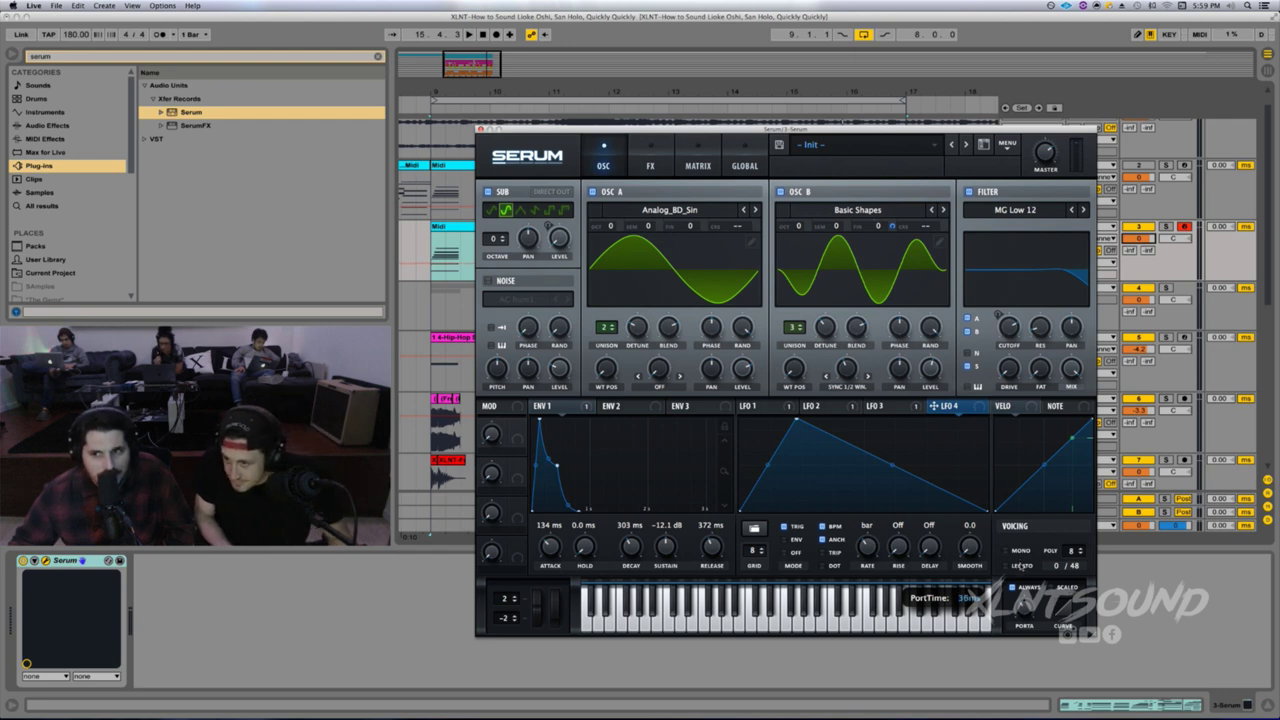
{"action": "left_click_drag", "start_coordinate": [1020, 565], "coordinate": [1021, 568]}
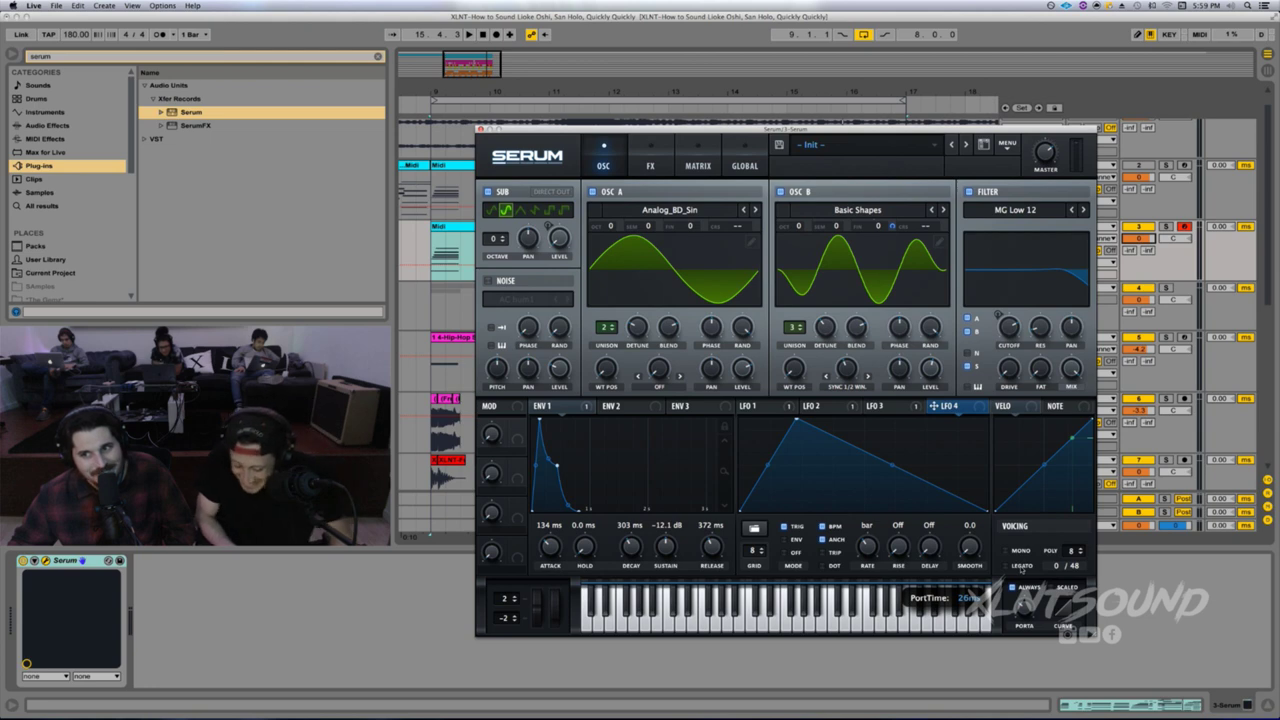
{"action": "left_click_drag", "start_coordinate": [1021, 568], "coordinate": [1021, 569]}
{"action": "key", "text": "space"}
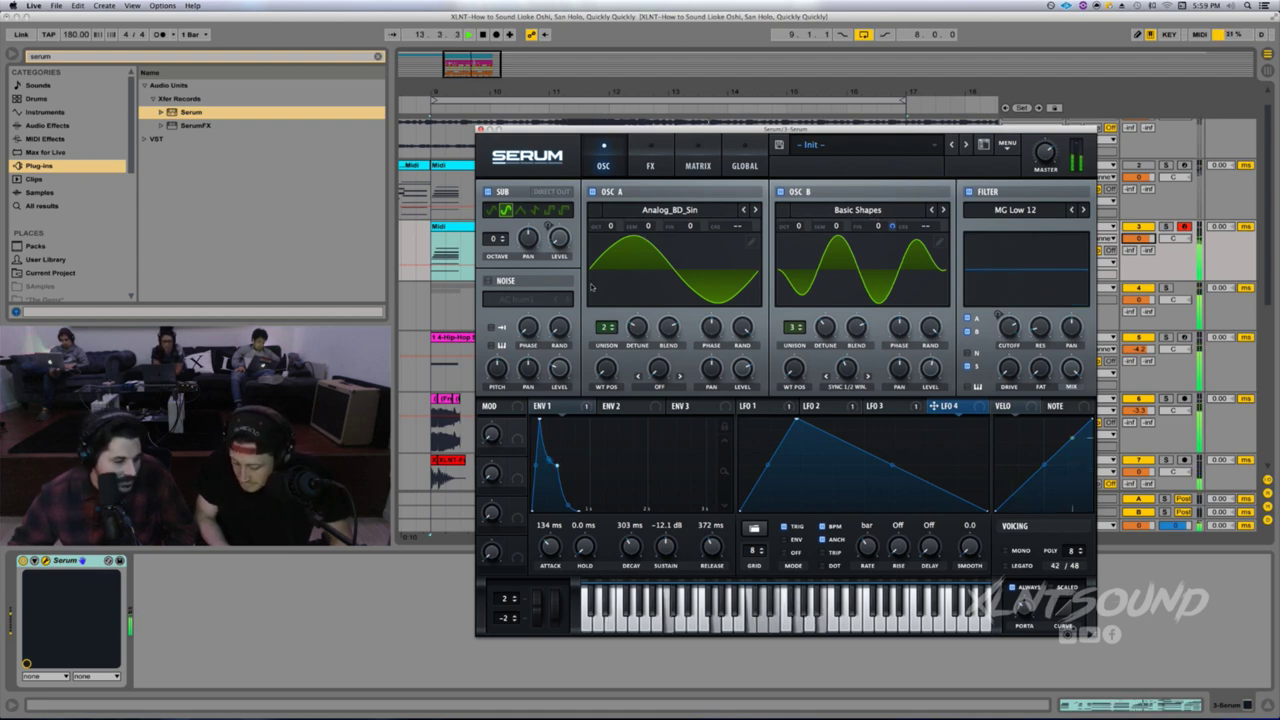
{"action": "key", "text": "space"}
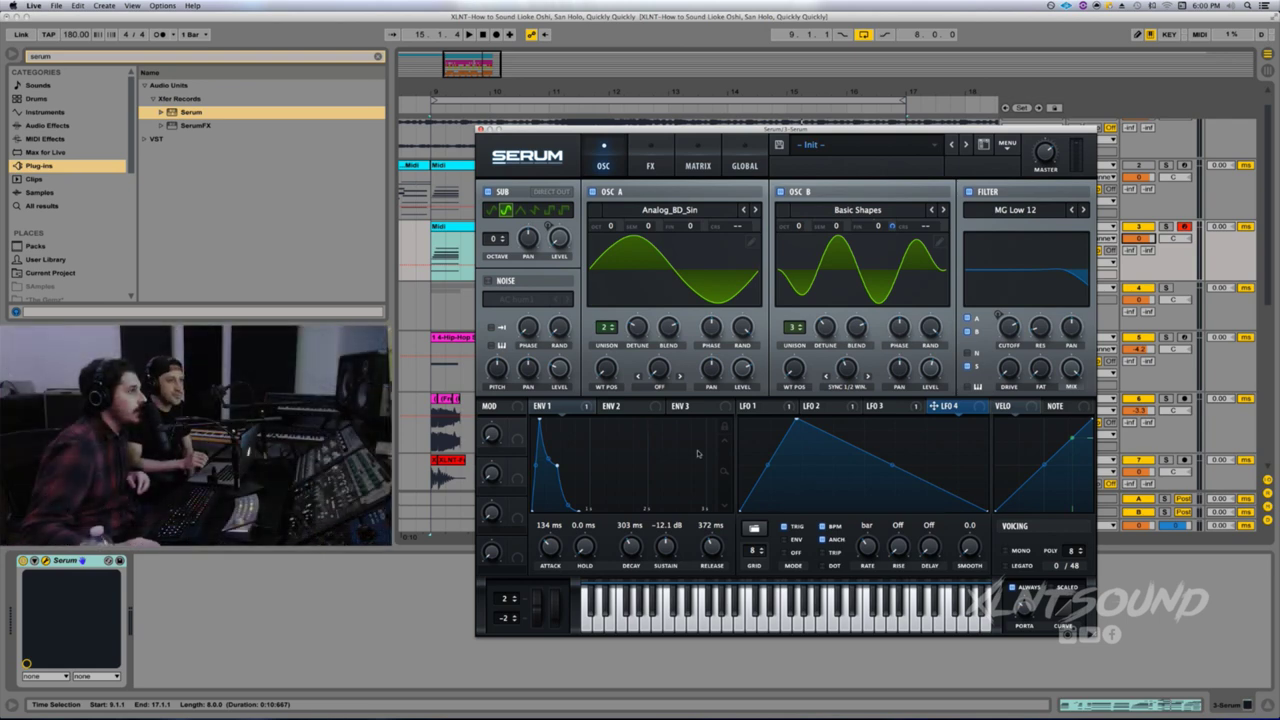
- Assign Macro 4 to LFO 4's rate and rename the macro WAH RATE
{"action": "left_click_drag", "start_coordinate": [517, 544], "coordinate": [869, 550]}
{"action": "left_click_drag", "start_coordinate": [867, 549], "coordinate": [857, 540]}
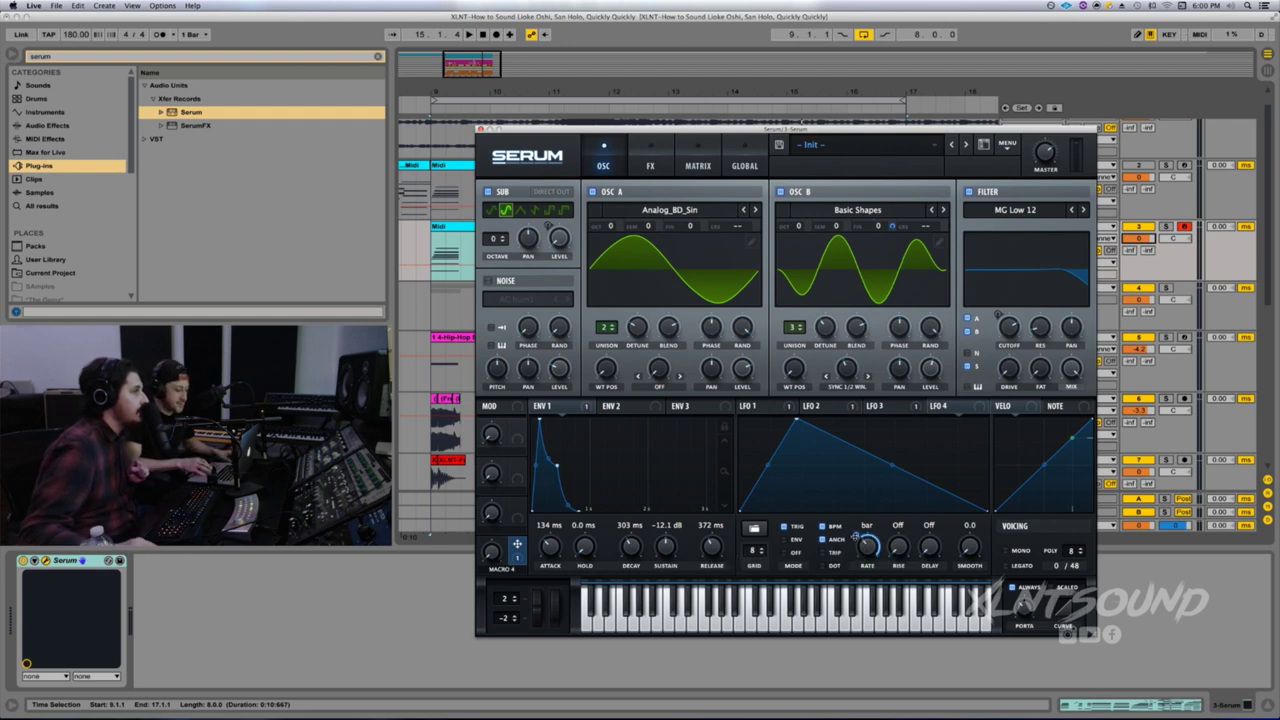
{"action": "double_click", "coordinate": [500, 569]}
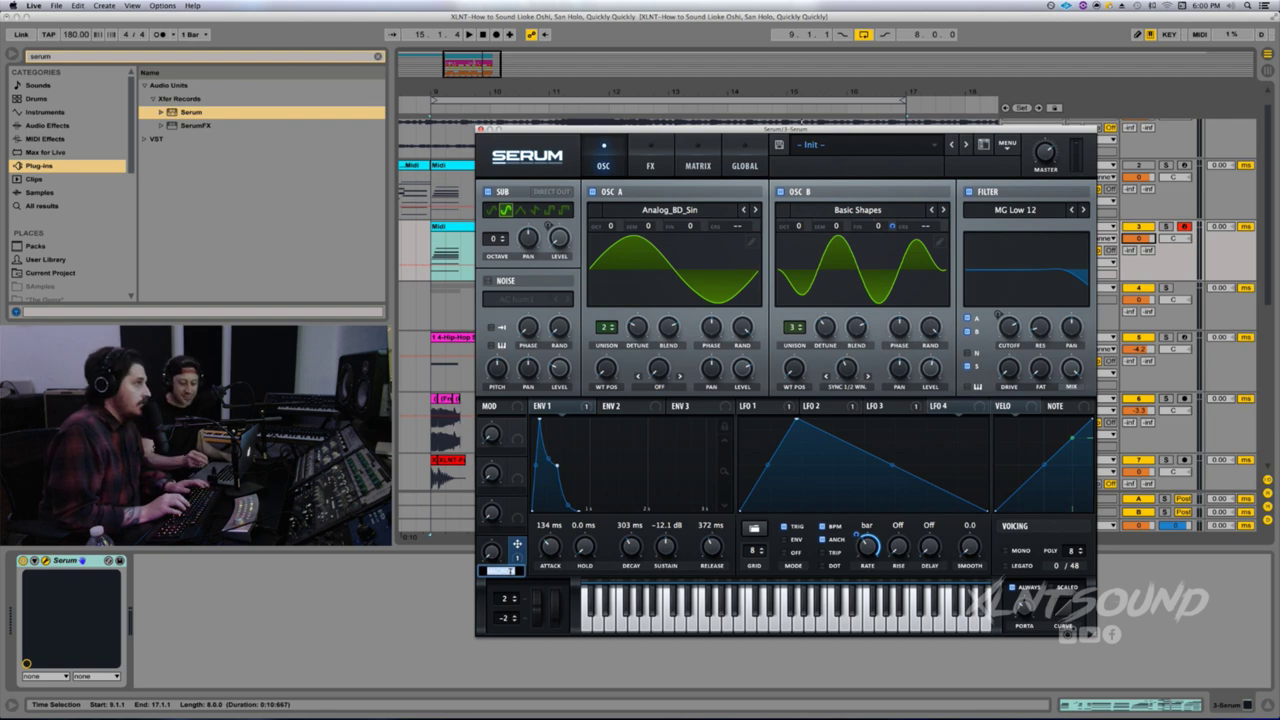
{"action": "type", "text": "WAH"}
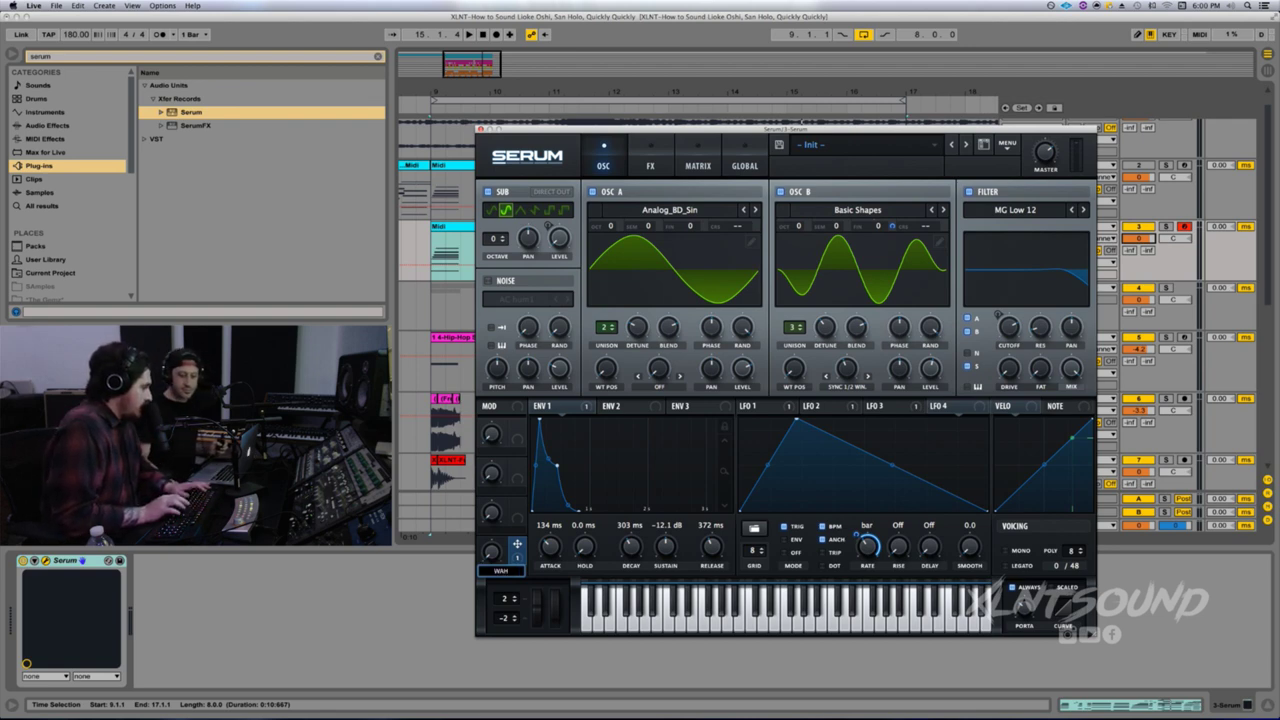
{"action": "type", "text": " RATE"}
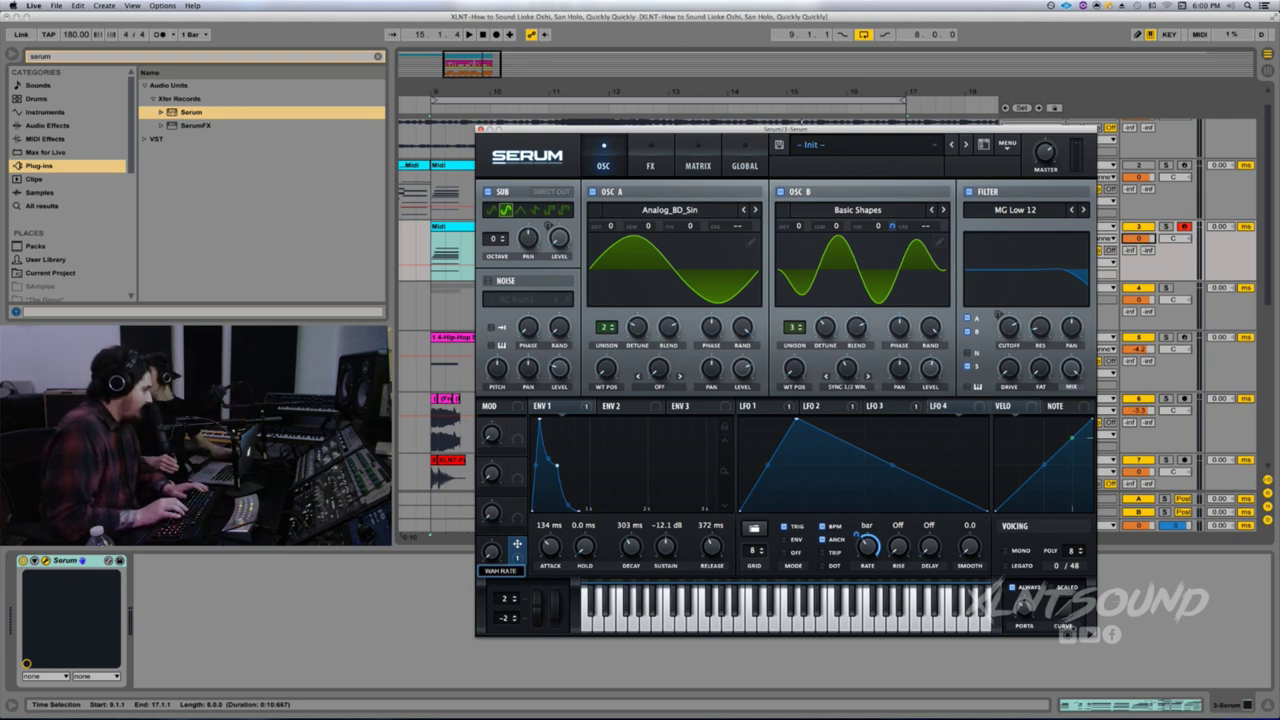
{"action": "key", "text": "Return"}
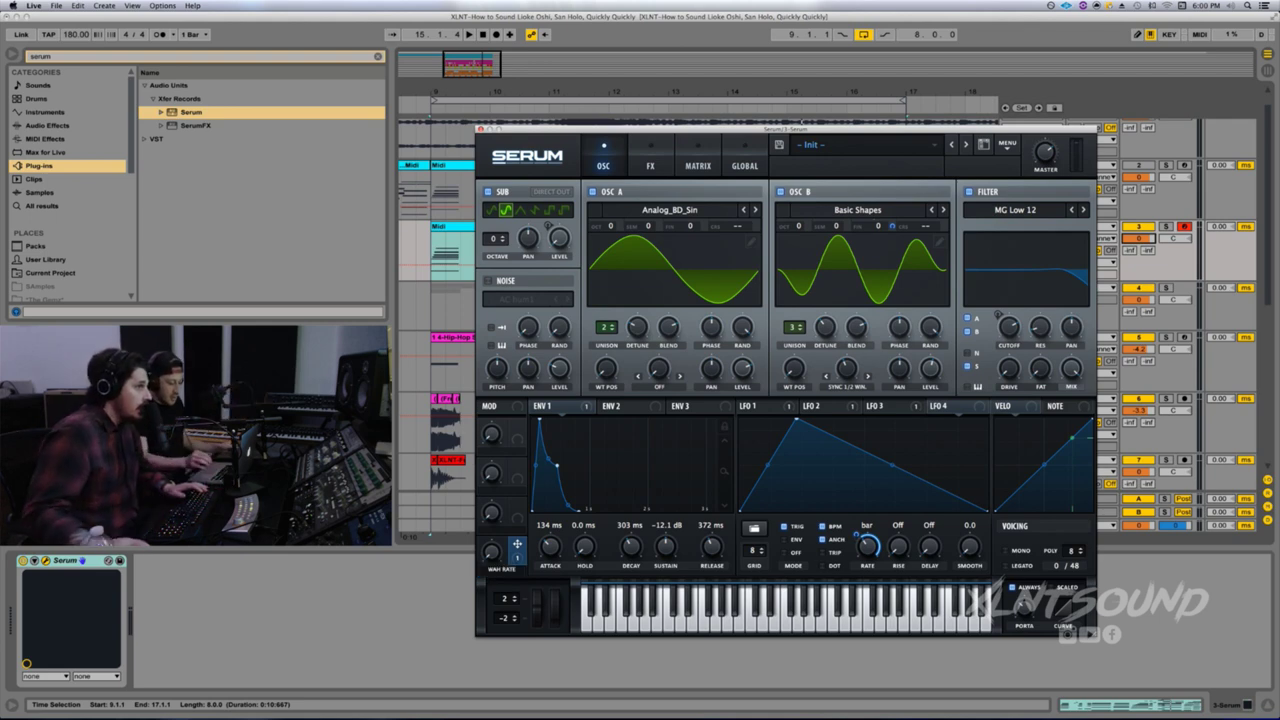
- Reduce the WAH RATE macro's modulation depth on LFO 4's rate, and try the macro knob during playback
{"action": "mouse_move", "coordinate": [858, 534]}
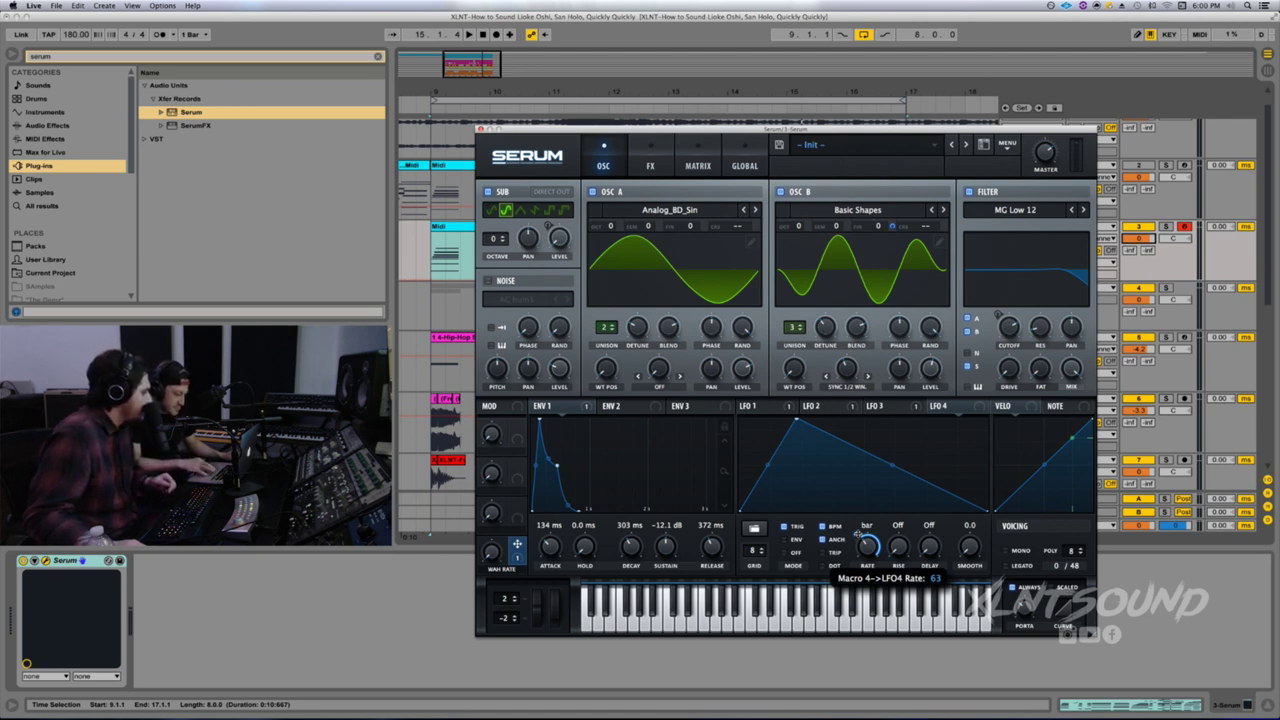
{"action": "left_click_drag", "start_coordinate": [857, 543], "coordinate": [857, 553]}
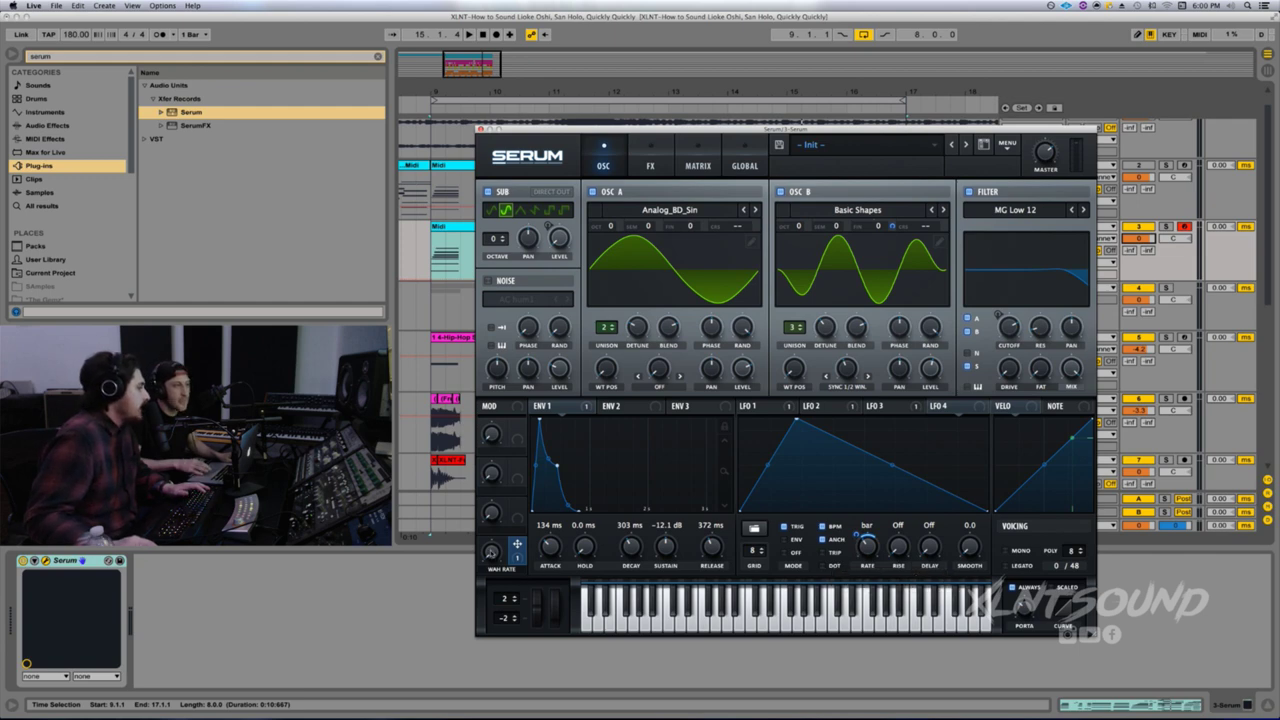
{"action": "left_click_drag", "start_coordinate": [490, 551], "coordinate": [495, 501]}
{"action": "key", "text": "space"}
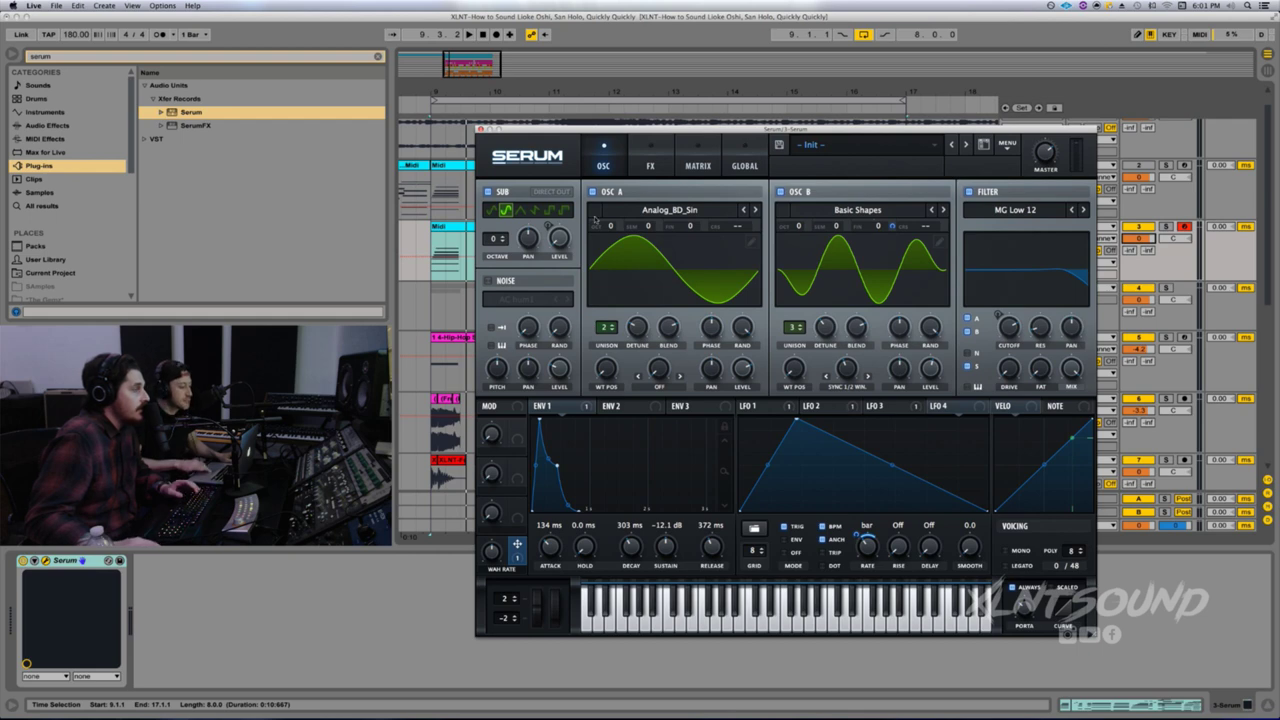
- Enable the compressor among Serum's effects and move it to the start of the effects chain
{"action": "left_click", "coordinate": [649, 150]}
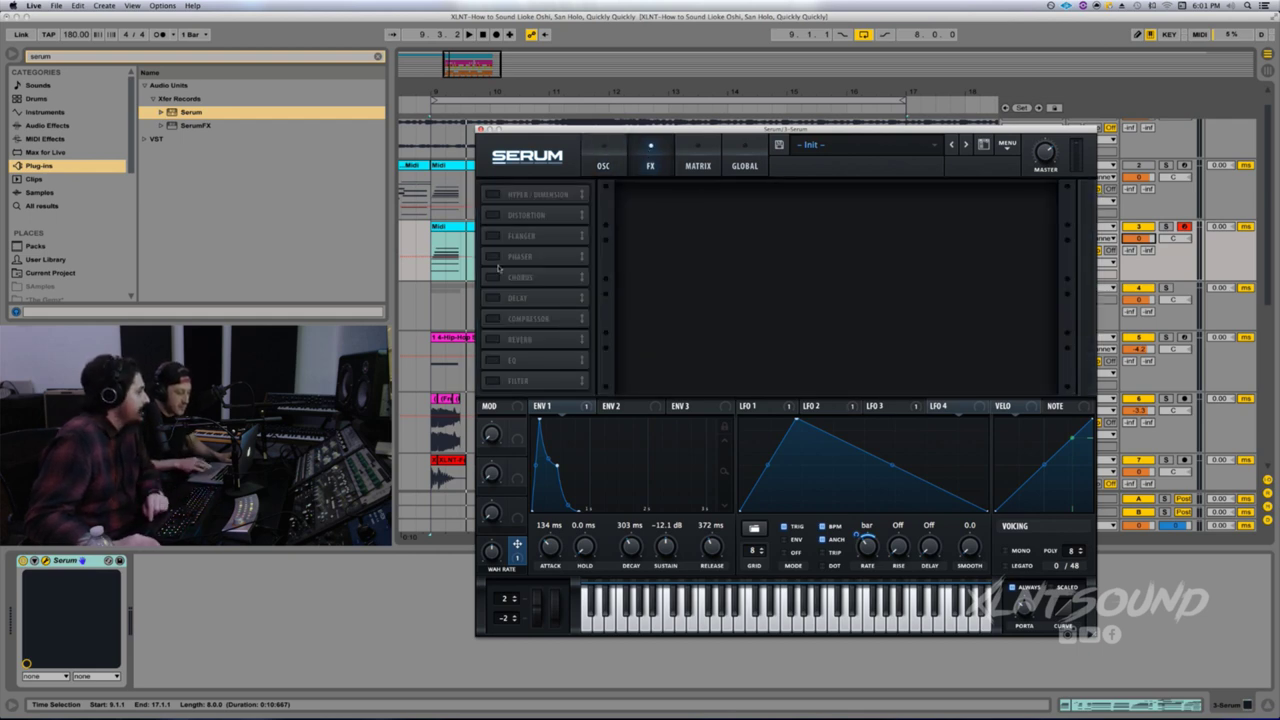
{"action": "left_click", "coordinate": [494, 322]}
{"action": "left_click_drag", "start_coordinate": [500, 322], "coordinate": [566, 172]}
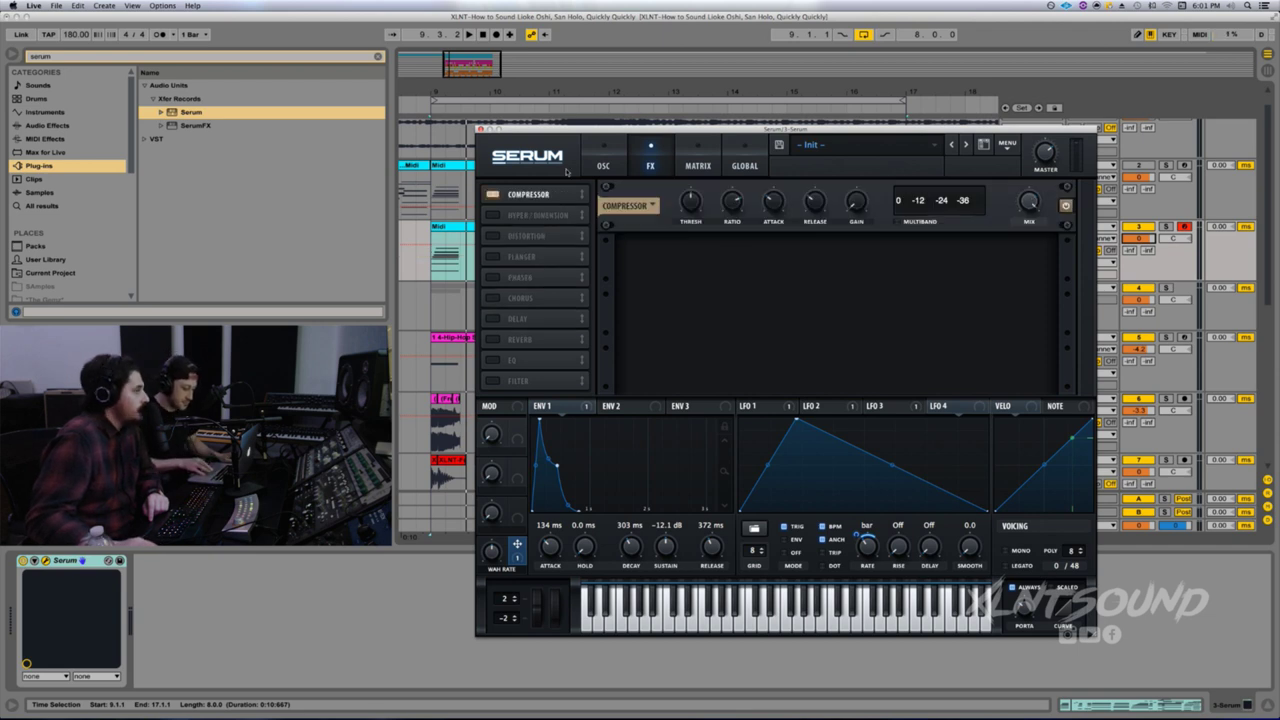
- Switch the compressor to multiband, raise its gain, set its mix to 37 and play the loop
{"action": "left_click", "coordinate": [896, 222]}
{"action": "left_click_drag", "start_coordinate": [856, 203], "coordinate": [852, 164]}
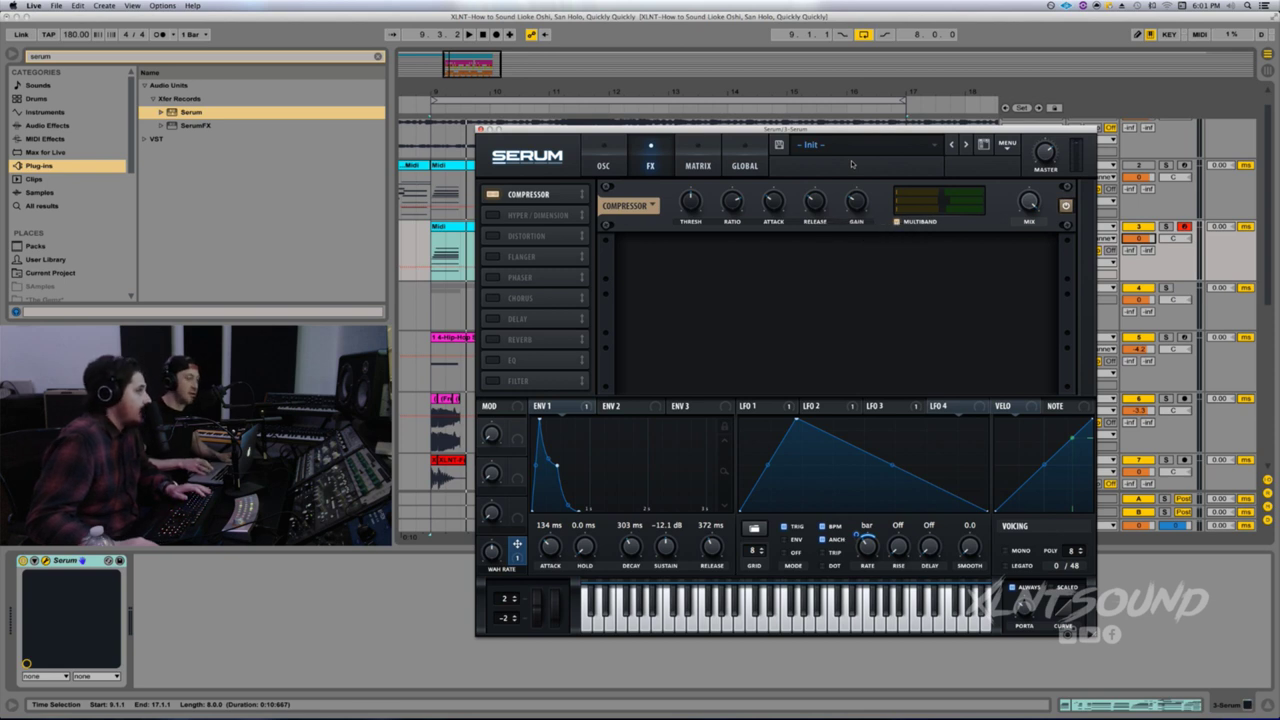
{"action": "left_click_drag", "start_coordinate": [1029, 204], "coordinate": [1027, 275]}
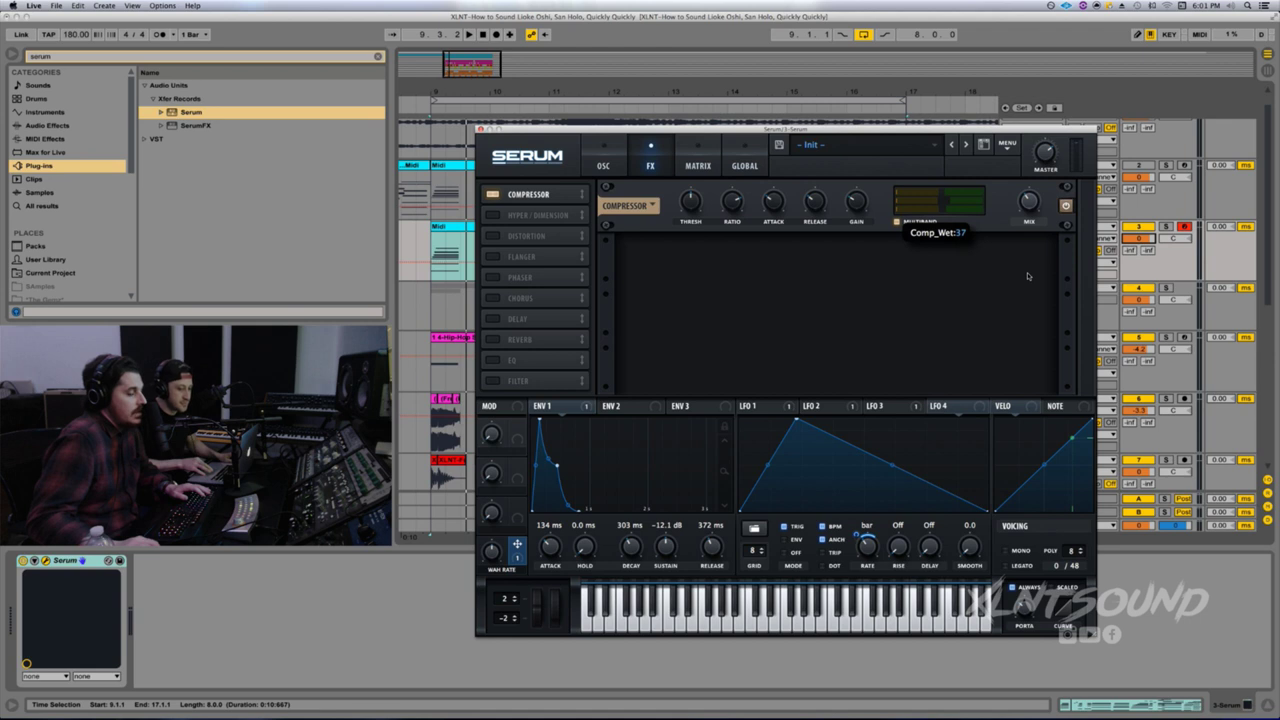
{"action": "left_click_drag", "start_coordinate": [1028, 276], "coordinate": [1027, 271]}
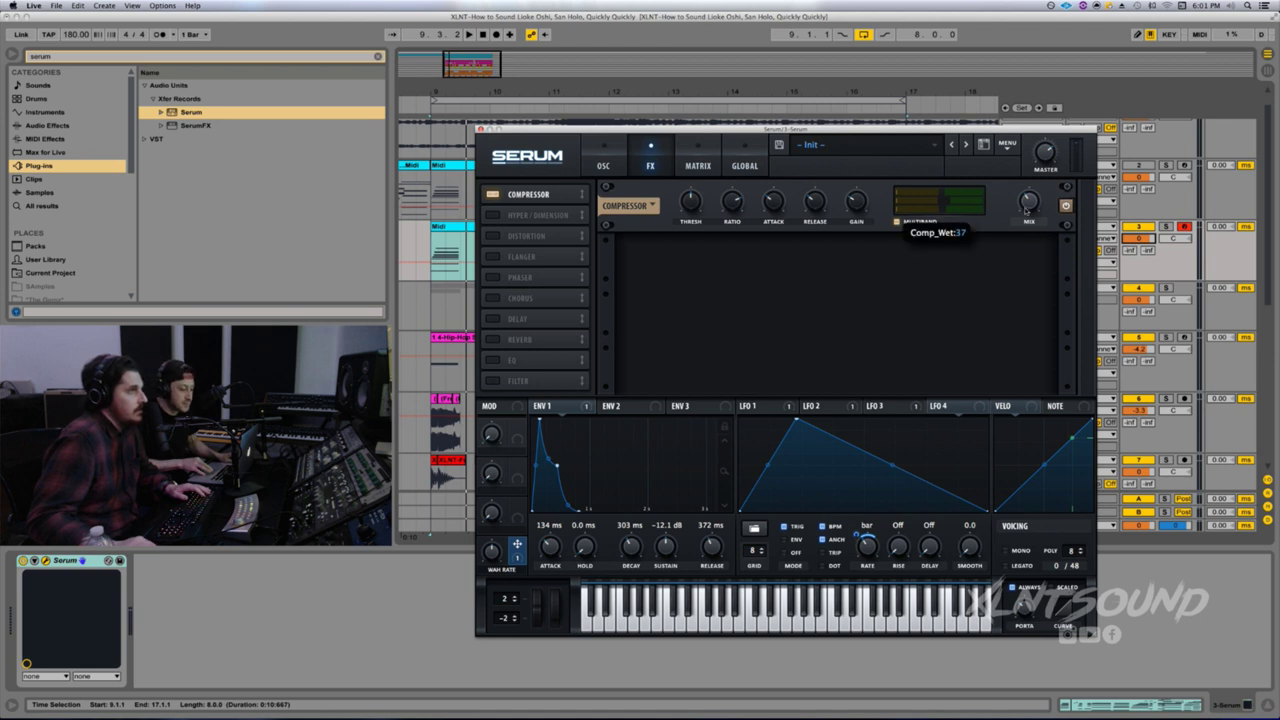
{"action": "key", "text": "space"}
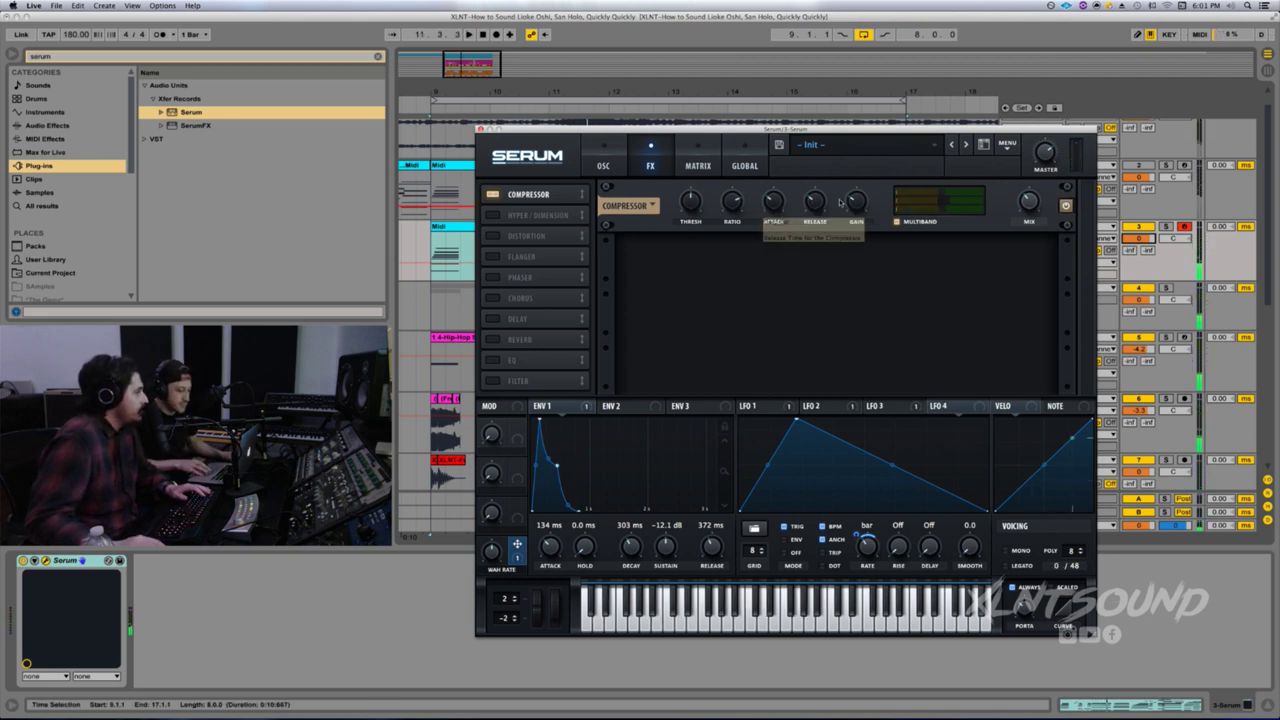
- Shorten the compressor's attack, lower its ratio and set its threshold to -14.2 dB, checking with playback
{"action": "left_click_drag", "start_coordinate": [772, 203], "coordinate": [727, 243]}
{"action": "mouse_move", "coordinate": [727, 228]}
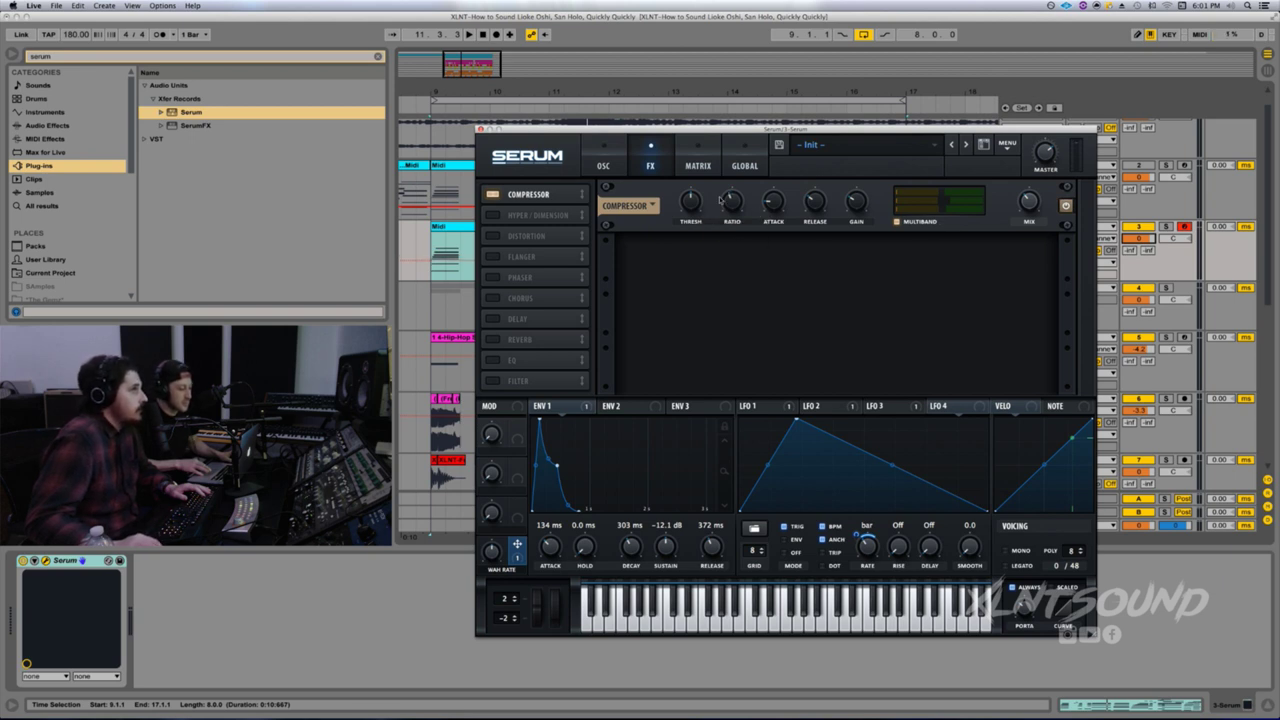
{"action": "mouse_move", "coordinate": [693, 206]}
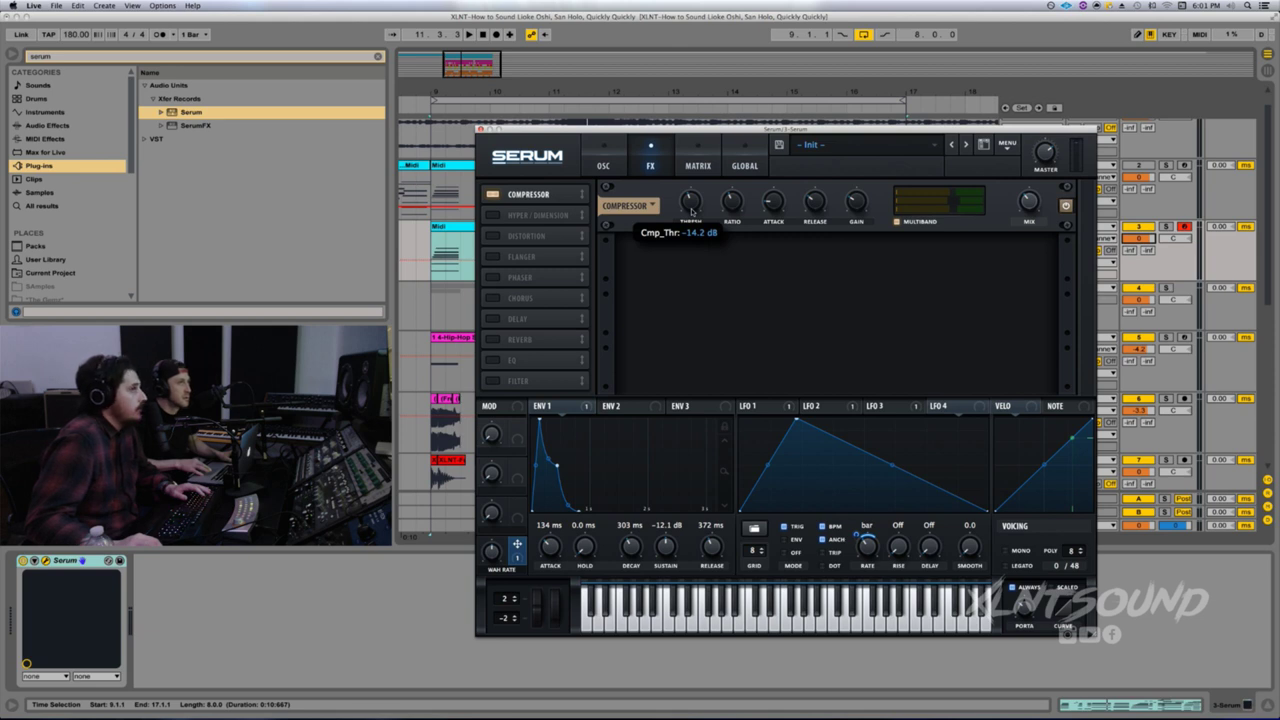
{"action": "key", "text": "space"}
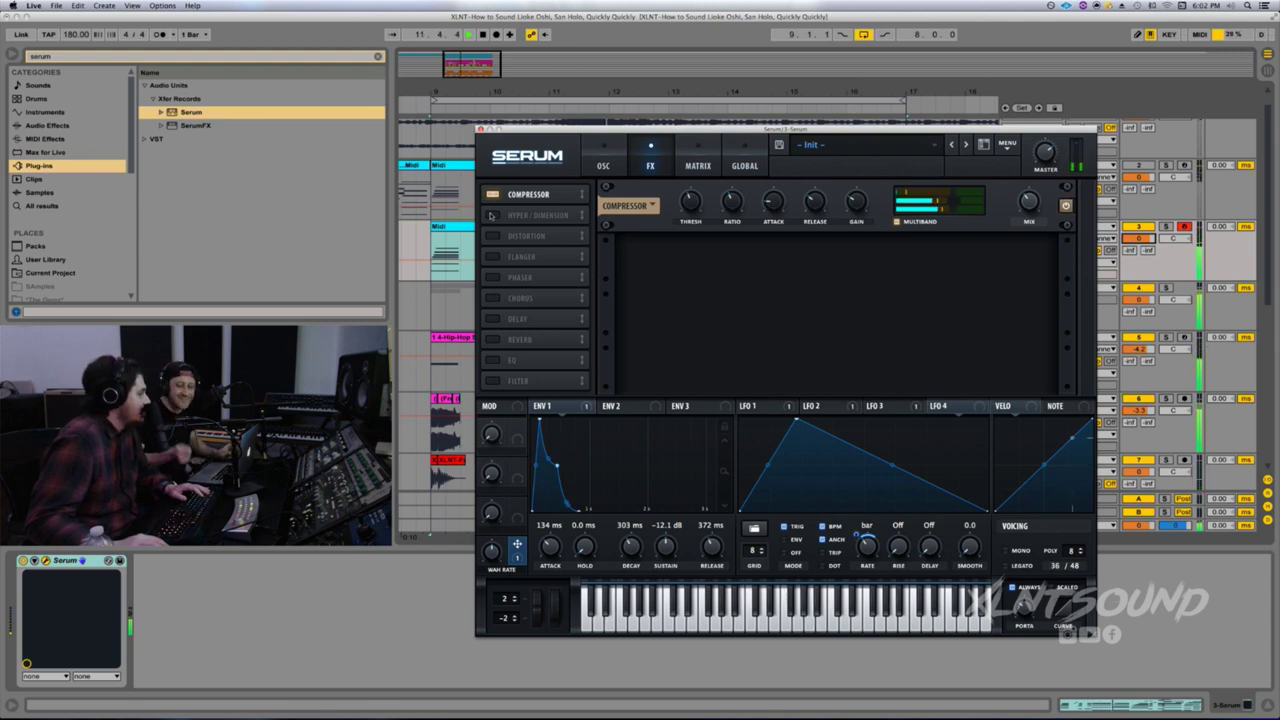
{"action": "key", "text": "space"}
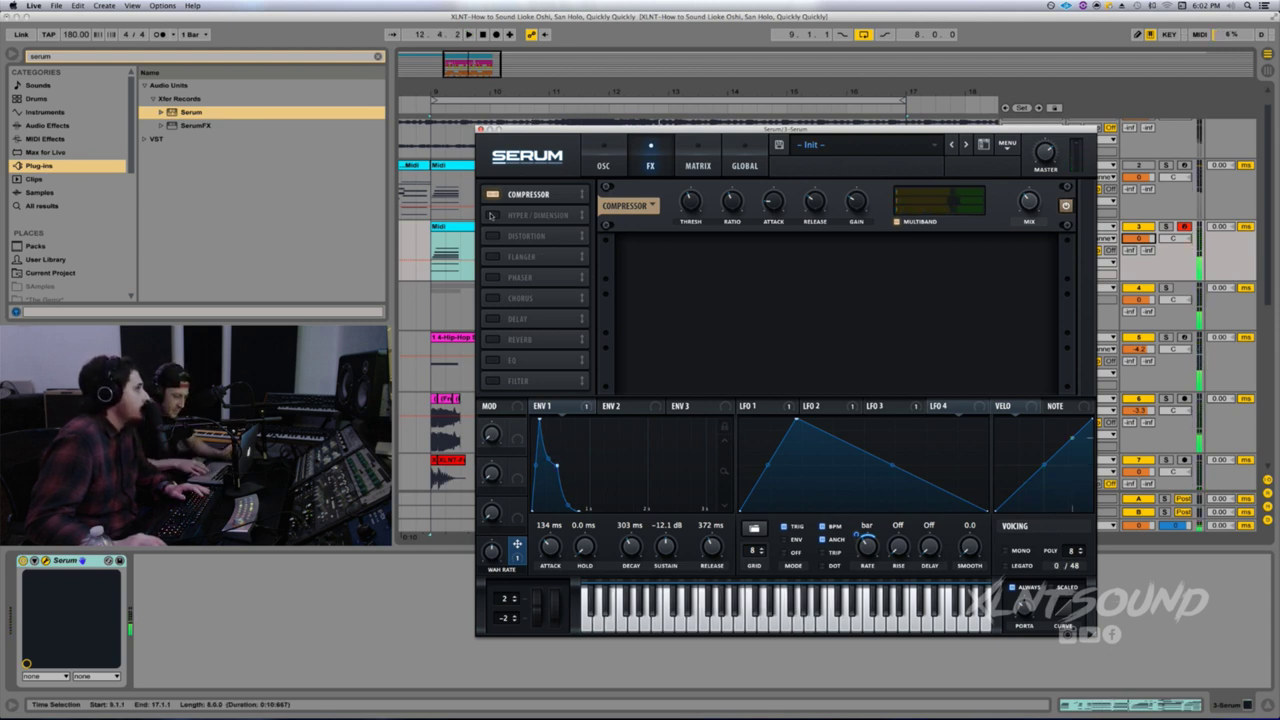
- Enable the Hyper/Dimension effect, then raise the Hyper detune and lower its mix
{"action": "left_click", "coordinate": [494, 217]}
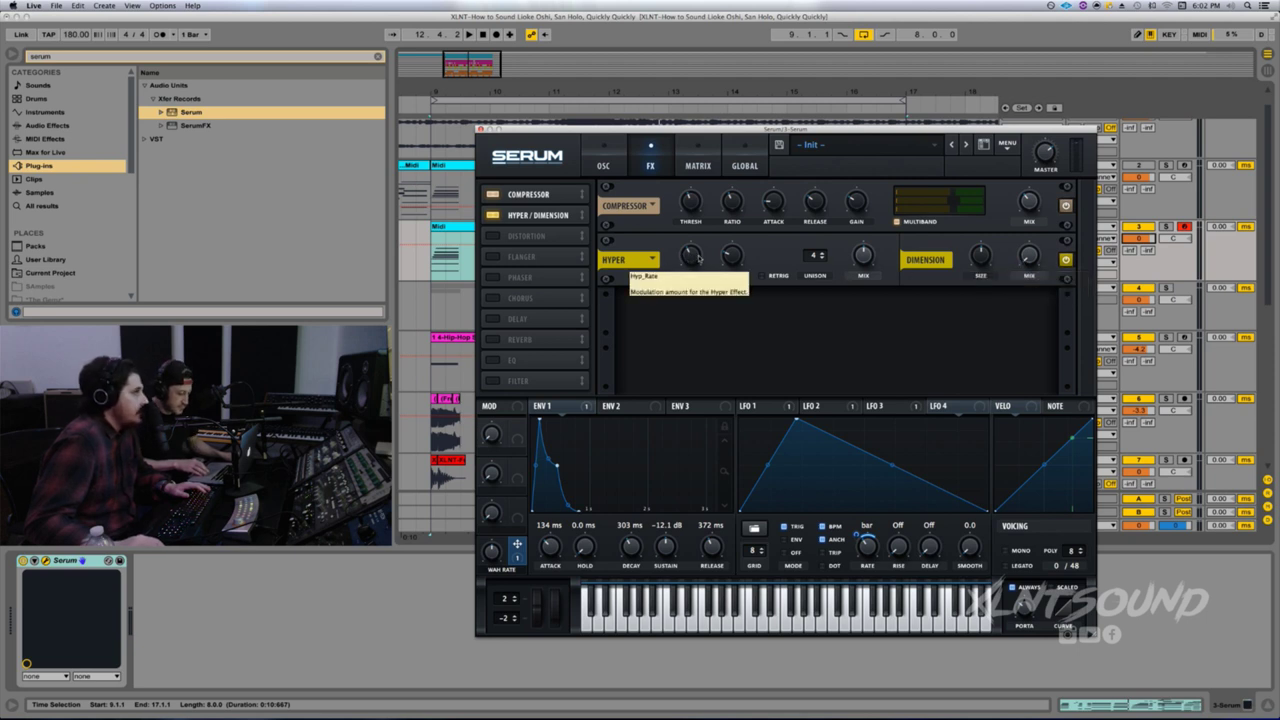
{"action": "left_click", "coordinate": [731, 252]}
{"action": "left_click_drag", "start_coordinate": [731, 250], "coordinate": [736, 207]}
{"action": "left_click_drag", "start_coordinate": [861, 262], "coordinate": [866, 284]}
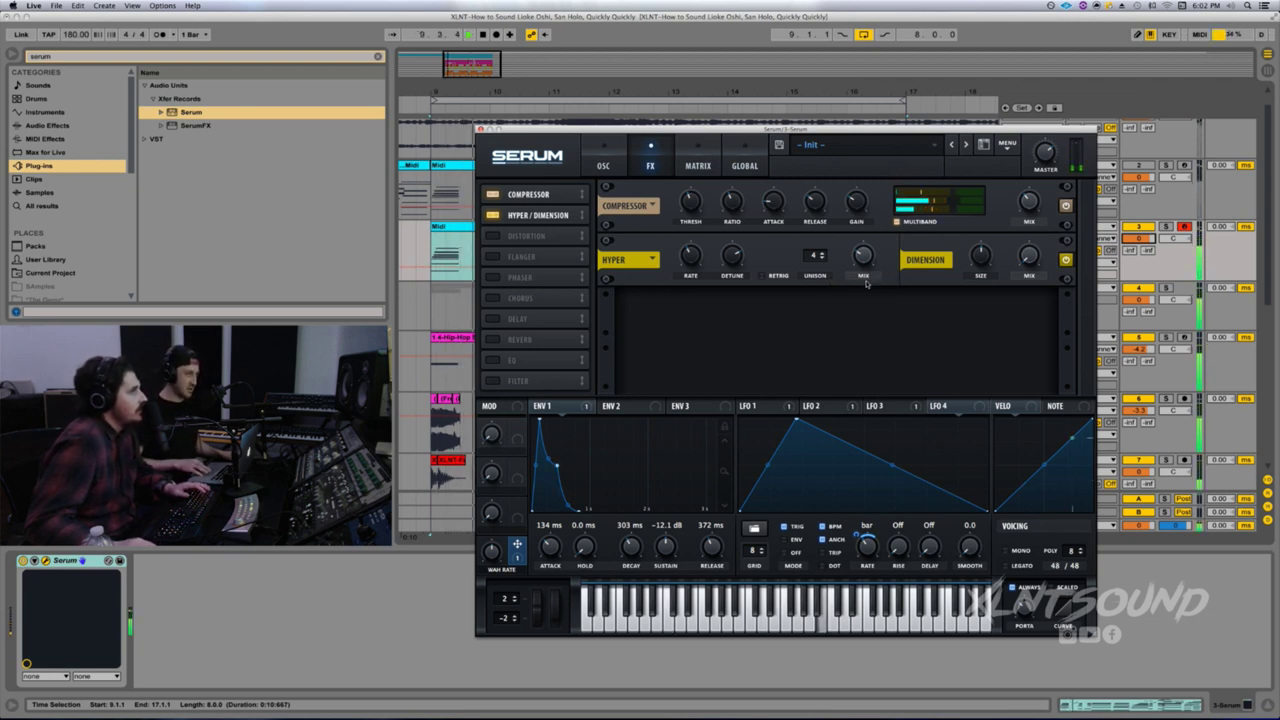
- Solo the Serum track, set the Hyper effect's unison to 7 and check the change by playing the loop
{"action": "left_click", "coordinate": [1166, 226]}
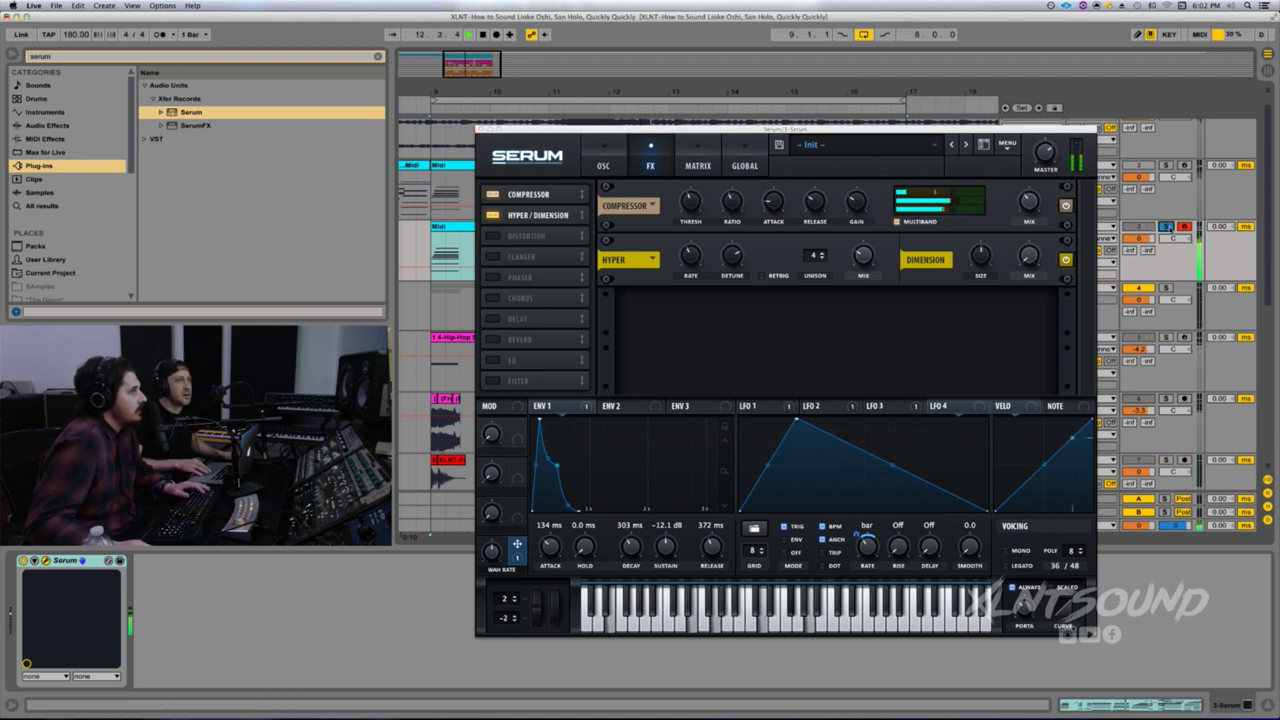
{"action": "left_click", "coordinate": [1078, 262]}
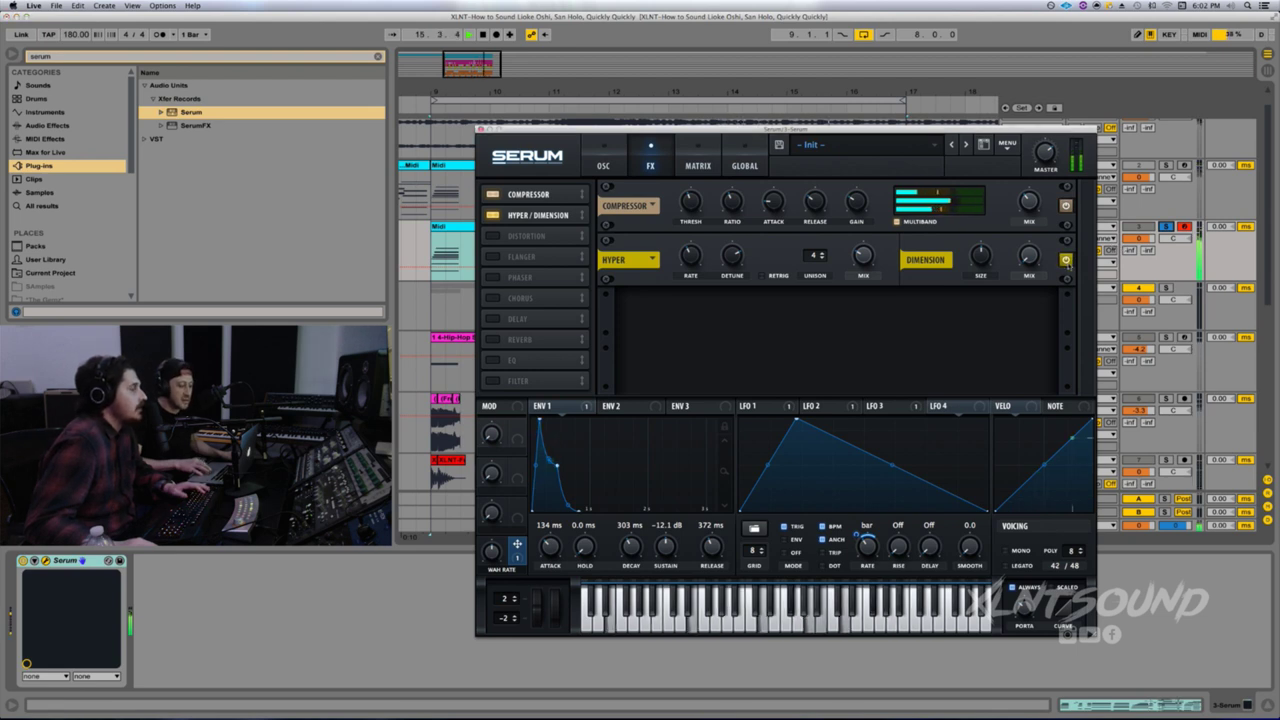
{"action": "key", "text": "space"}
{"action": "mouse_move", "coordinate": [820, 257]}
{"action": "left_click_drag", "start_coordinate": [820, 257], "coordinate": [815, 192]}
{"action": "key", "text": "space"}
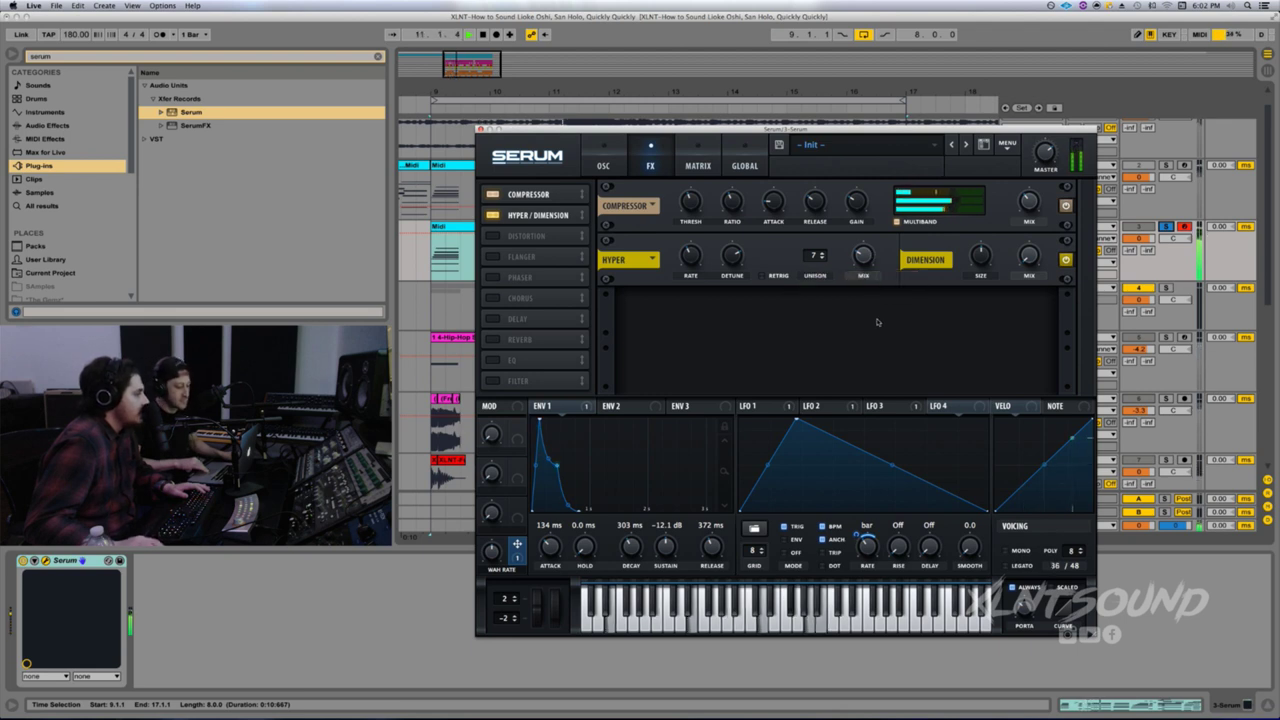
{"action": "key", "text": "space"}
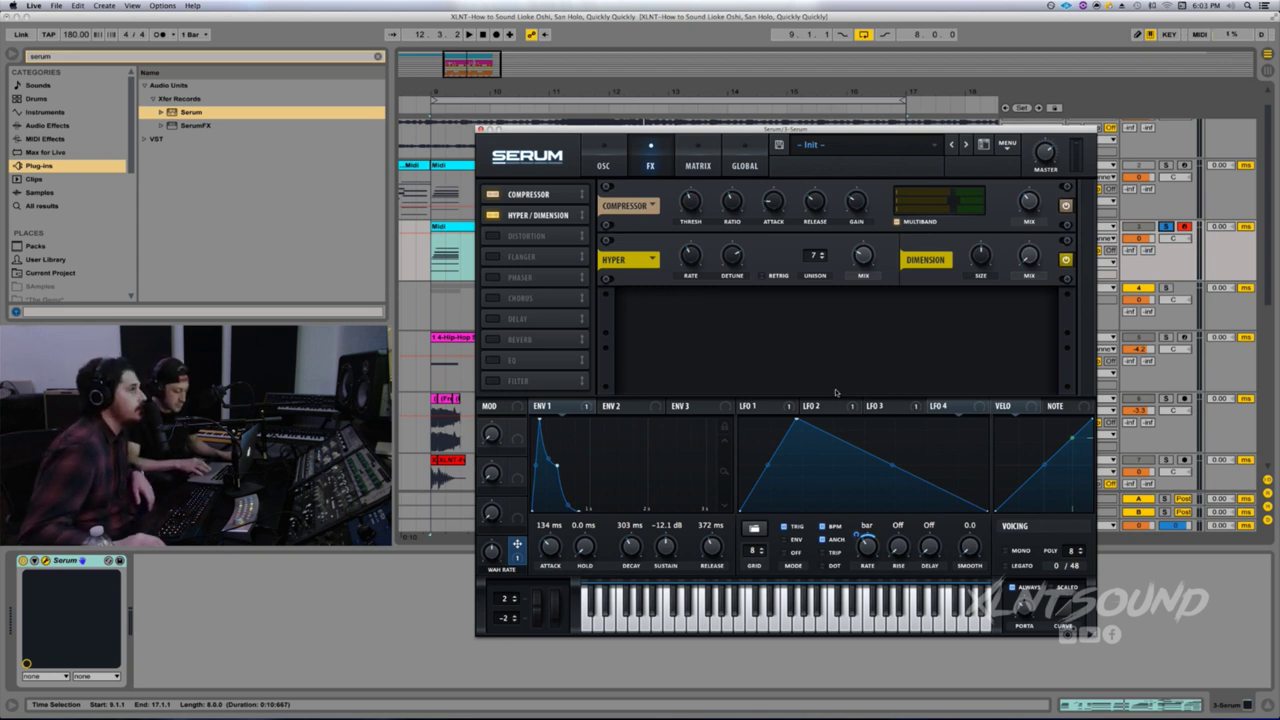
- Assign the first macro to the Hyper mix, name it SPREAD and turn the macro down
{"action": "left_click_drag", "start_coordinate": [517, 426], "coordinate": [860, 259]}
{"action": "double_click", "coordinate": [498, 451]}
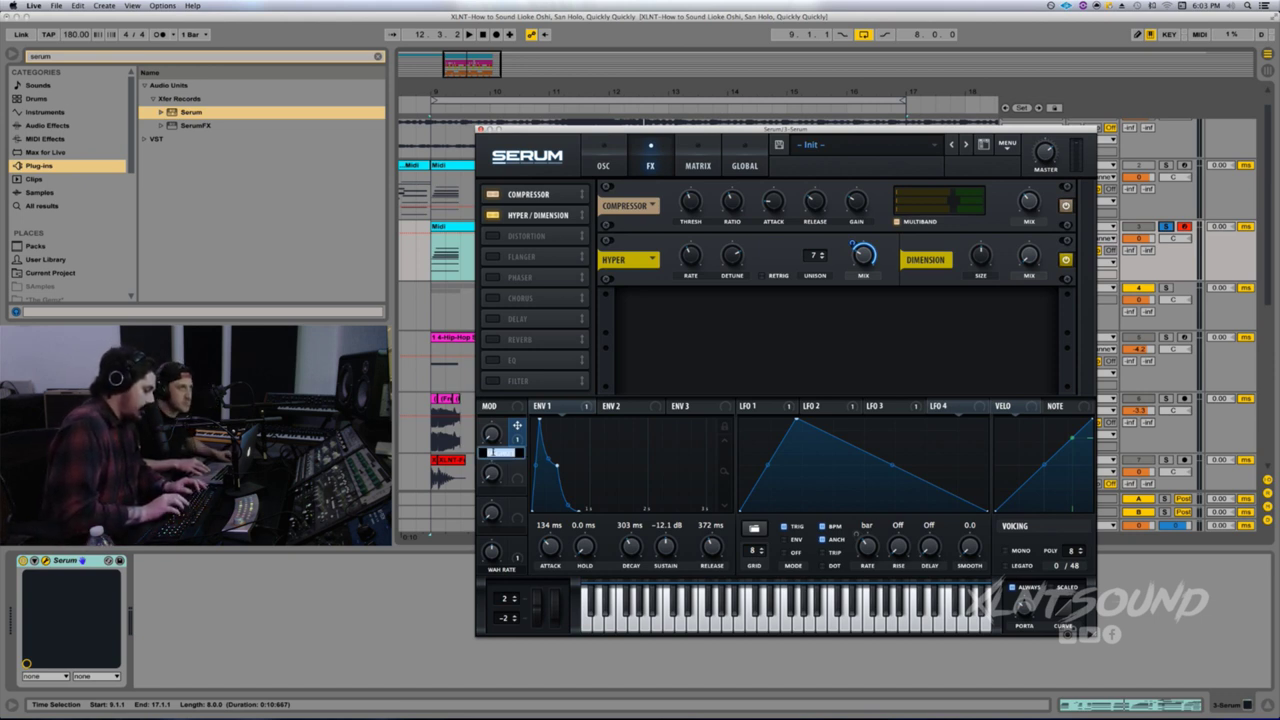
{"action": "type", "text": "SPR"}
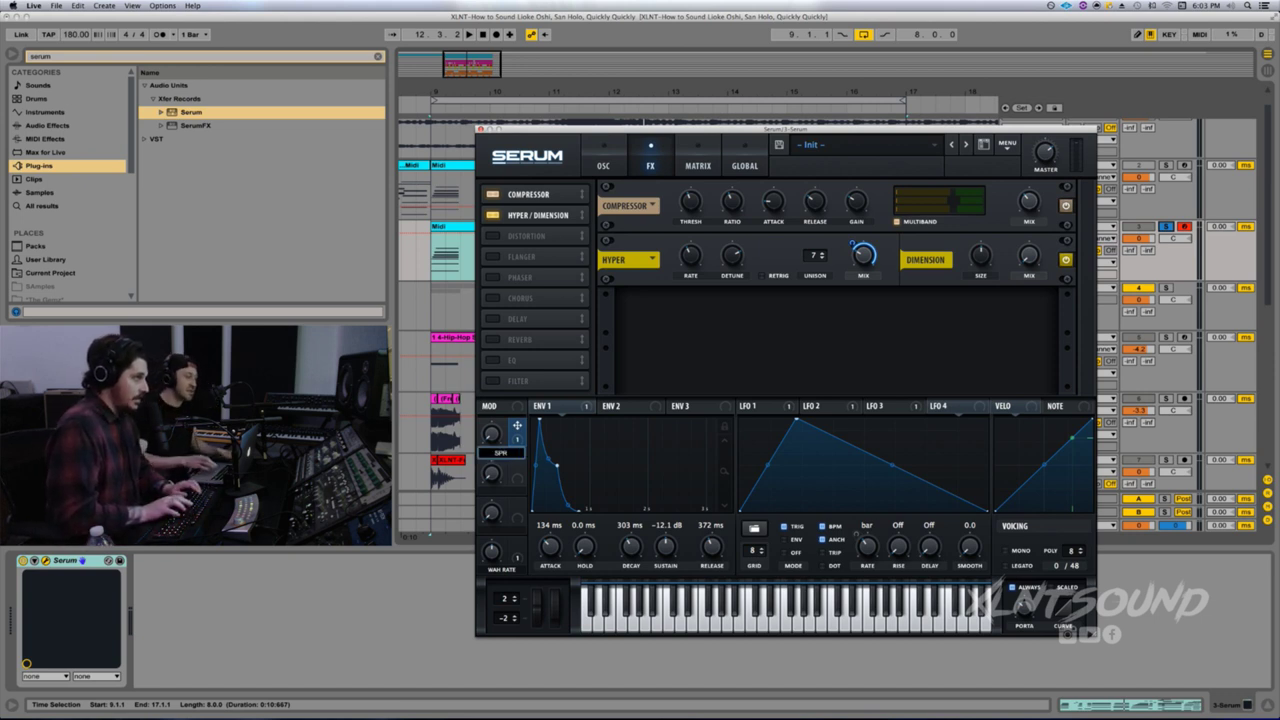
{"action": "type", "text": "EAD"}
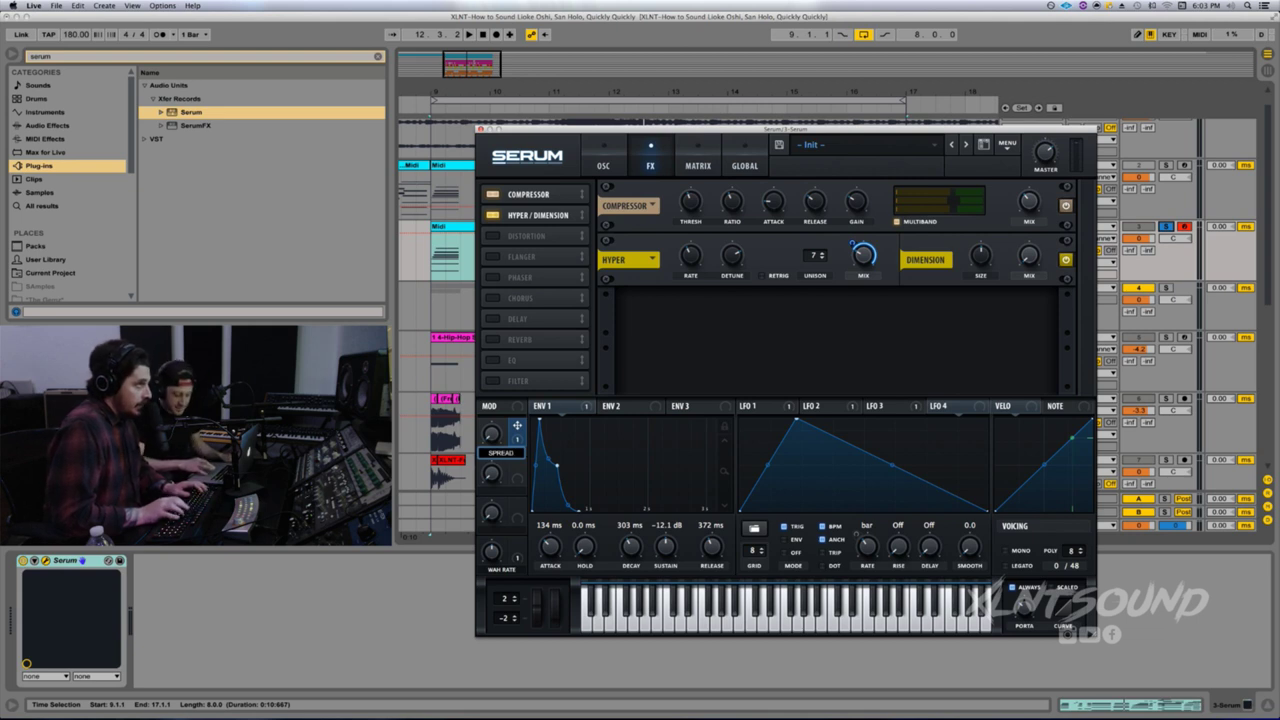
{"action": "key", "text": "Return"}
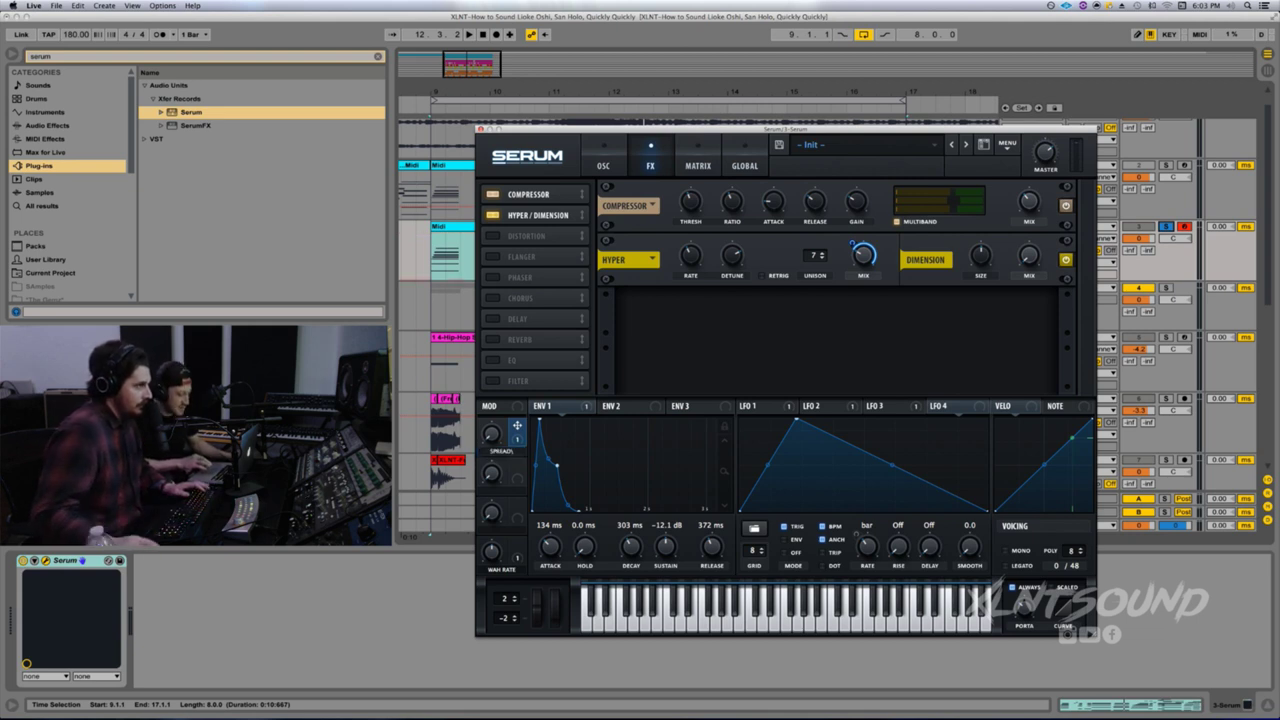
{"action": "double_click", "coordinate": [500, 451]}
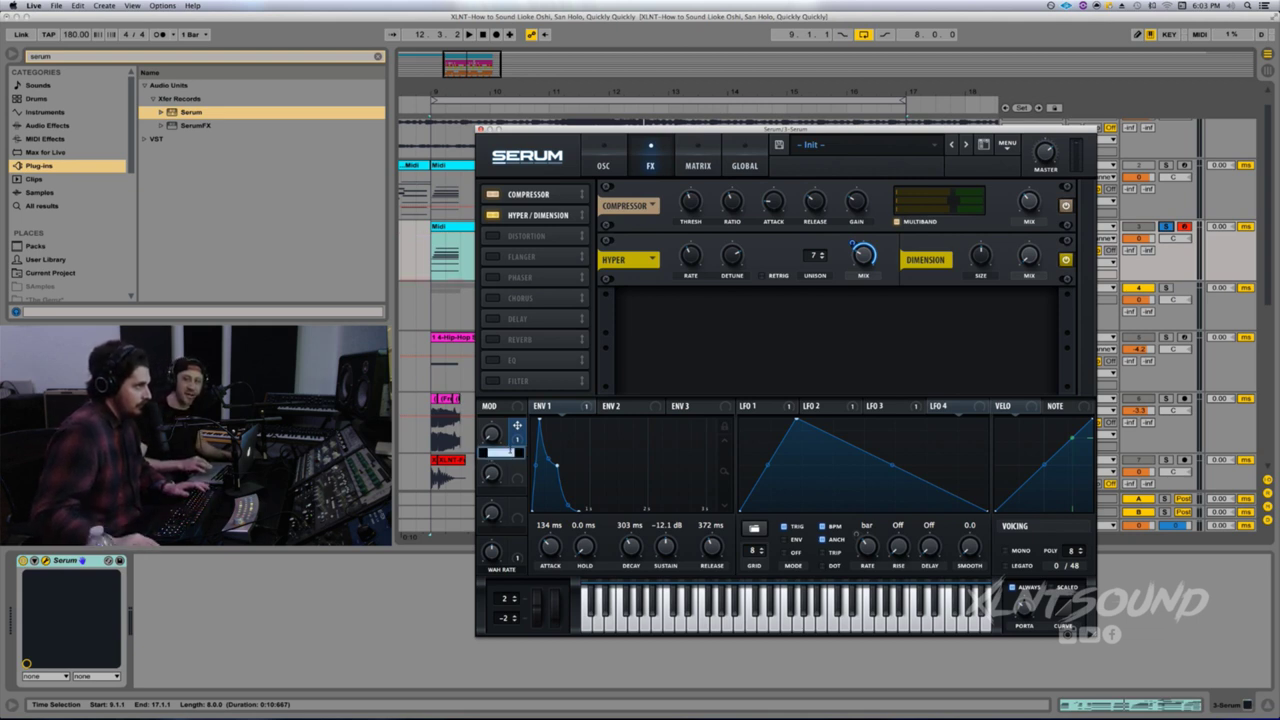
{"action": "left_click", "coordinate": [514, 453]}
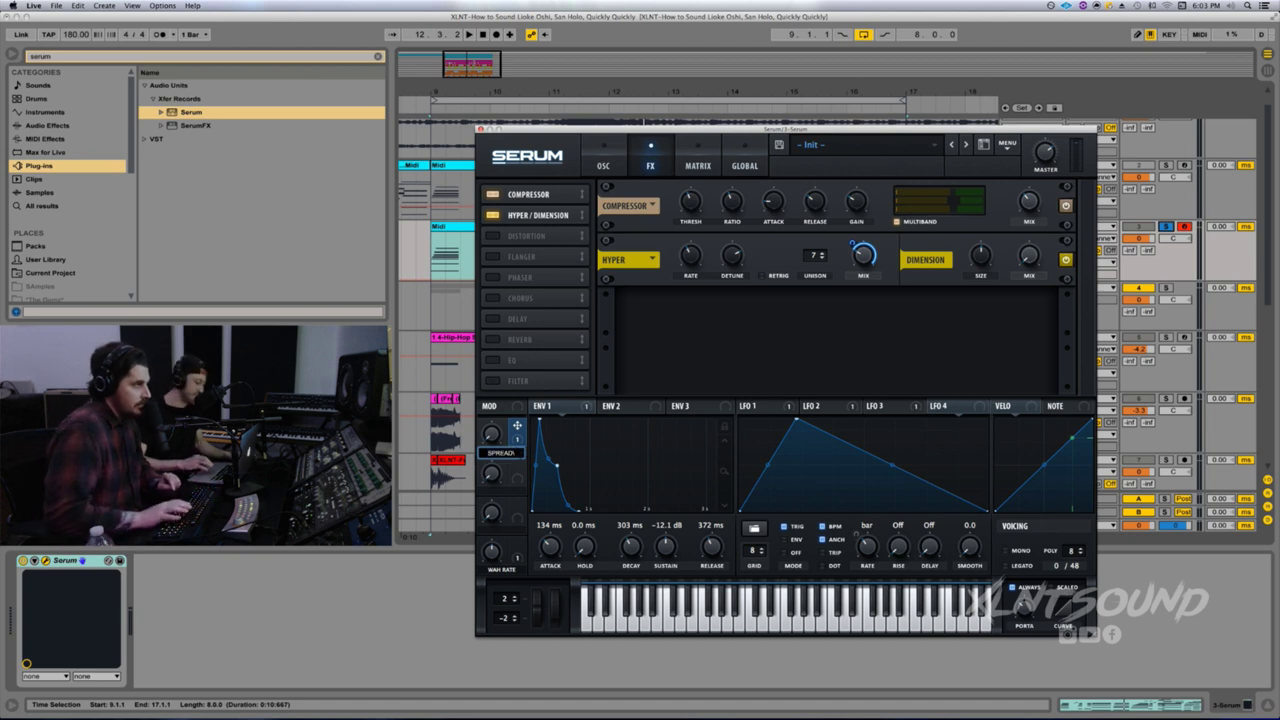
{"action": "key", "text": "Return"}
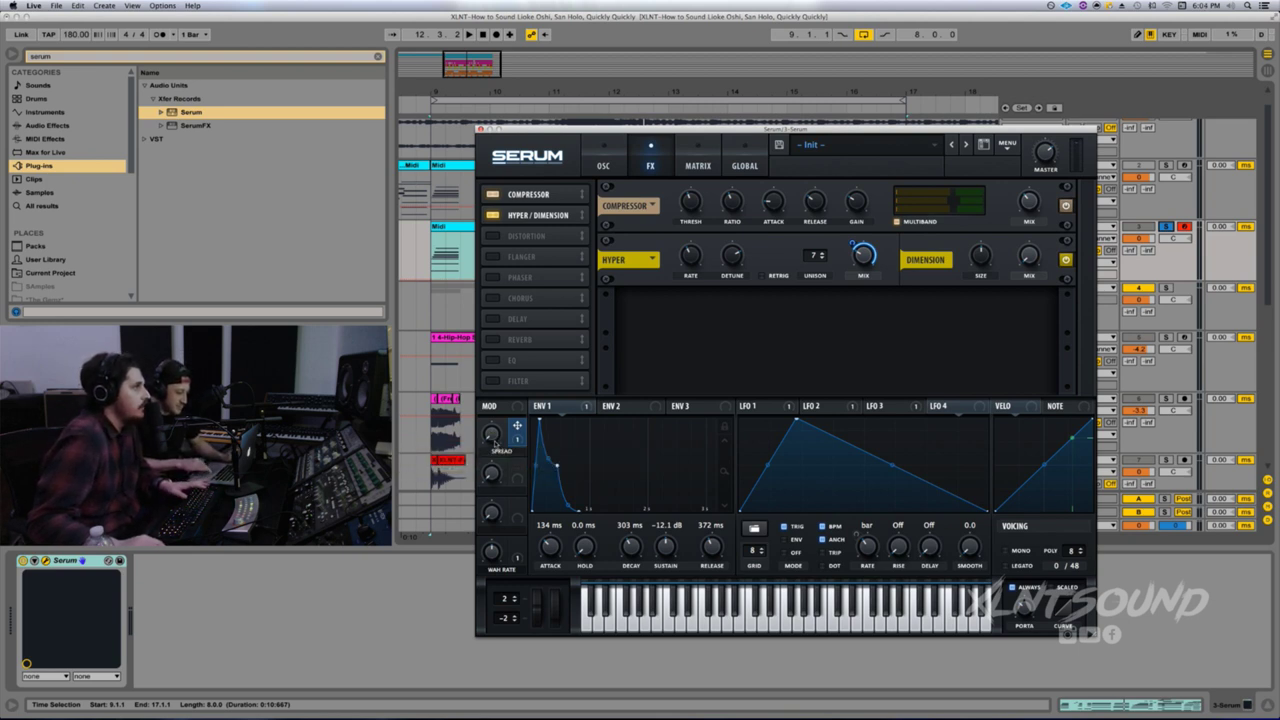
{"action": "left_click_drag", "start_coordinate": [505, 332], "coordinate": [507, 435]}
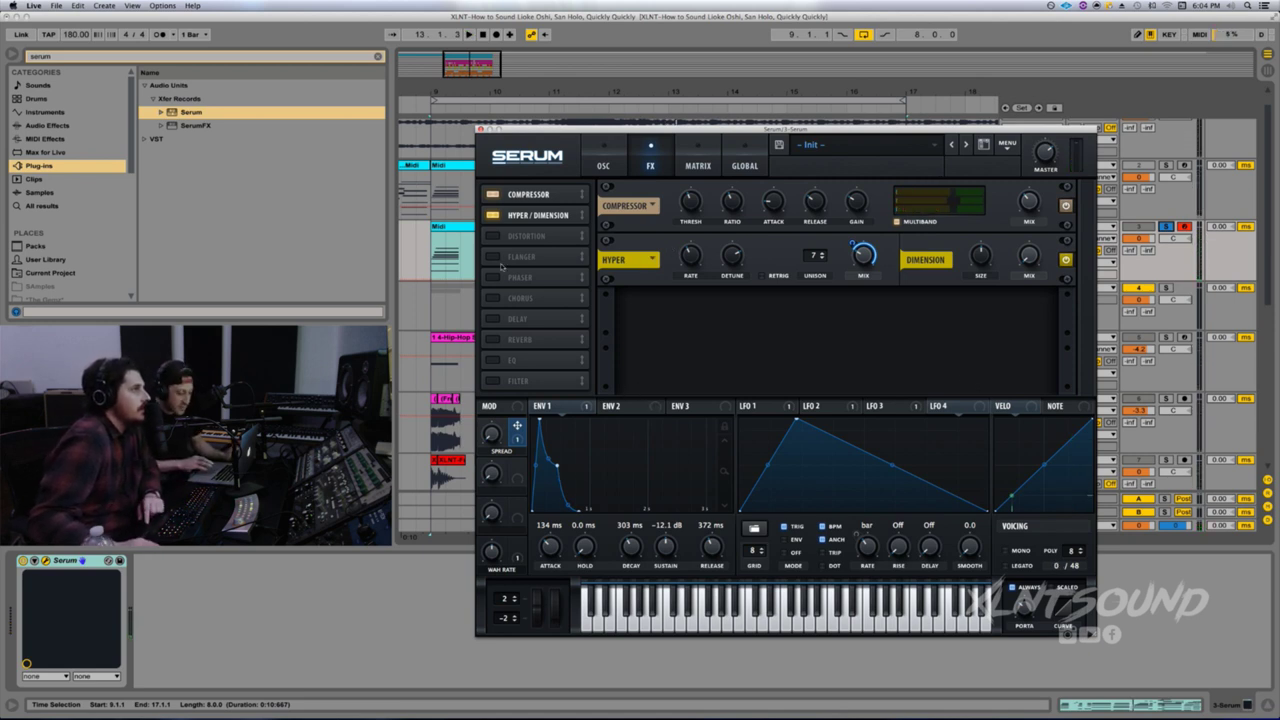
- Enable the Chorus effect, move it directly after Hyper/Dimension in the effects chain and lower its mix
{"action": "left_click", "coordinate": [494, 298]}
{"action": "left_click_drag", "start_coordinate": [519, 300], "coordinate": [518, 236]}
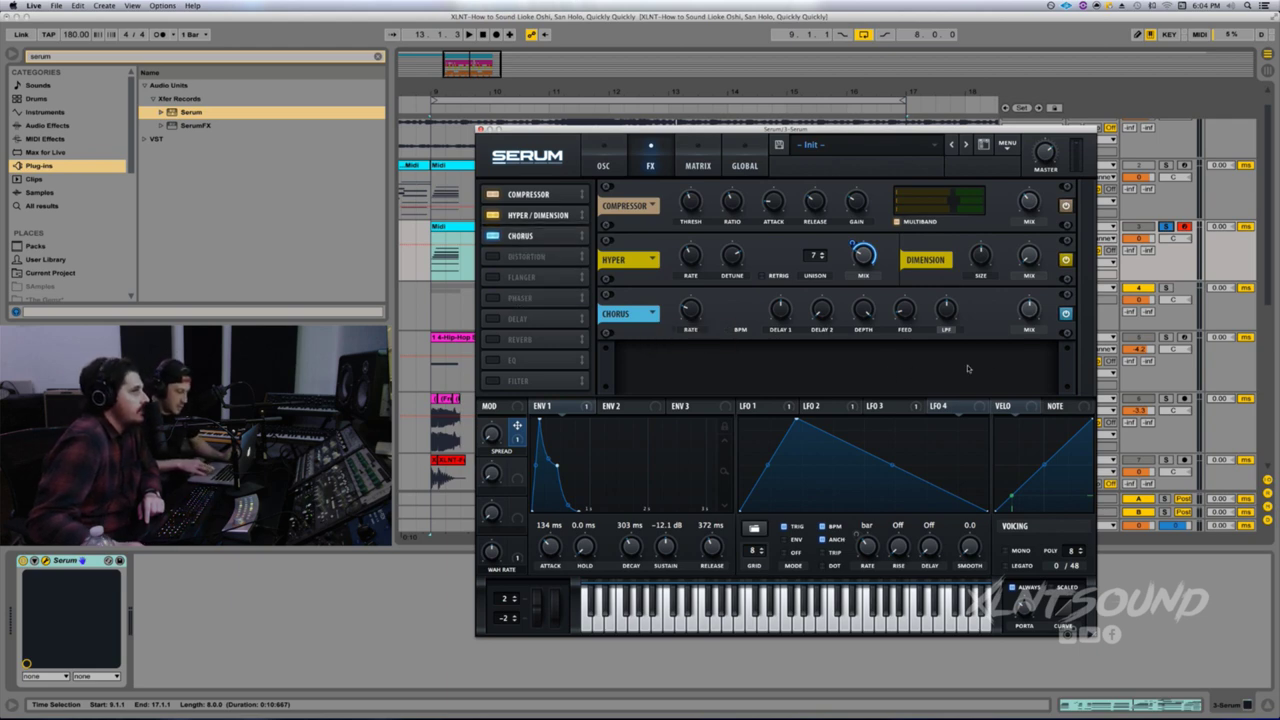
{"action": "left_click_drag", "start_coordinate": [1023, 313], "coordinate": [1028, 380]}
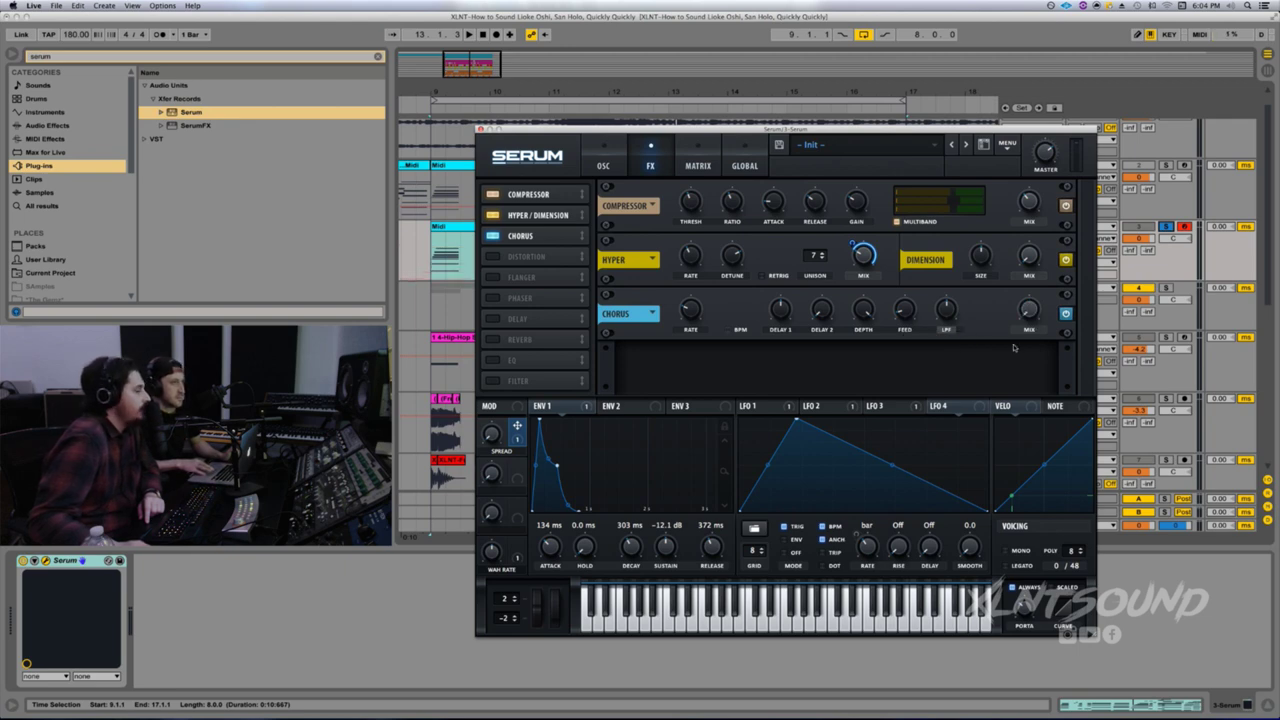
- Lower the chorus low-pass filter to about 299 Hz and raise its feedback to about 80%
{"action": "mouse_move", "coordinate": [945, 310]}
{"action": "left_click_drag", "start_coordinate": [945, 310], "coordinate": [946, 330]}
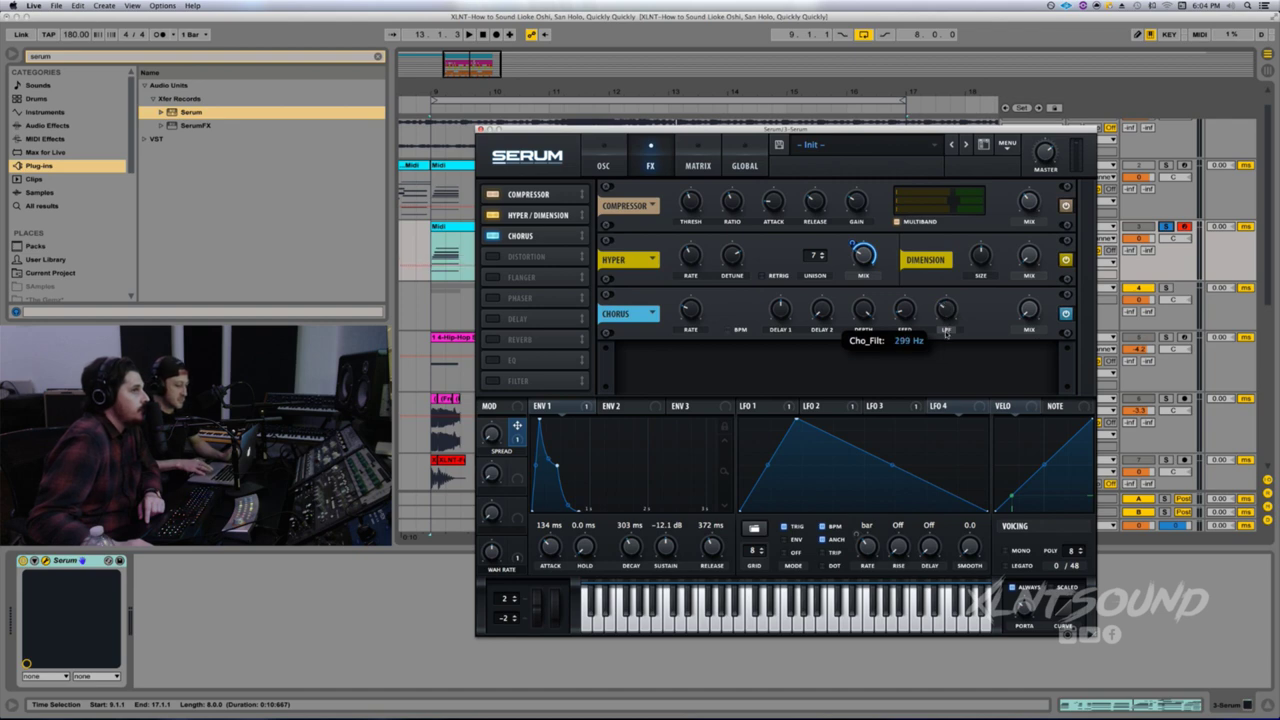
{"action": "left_click_drag", "start_coordinate": [945, 341], "coordinate": [945, 340]}
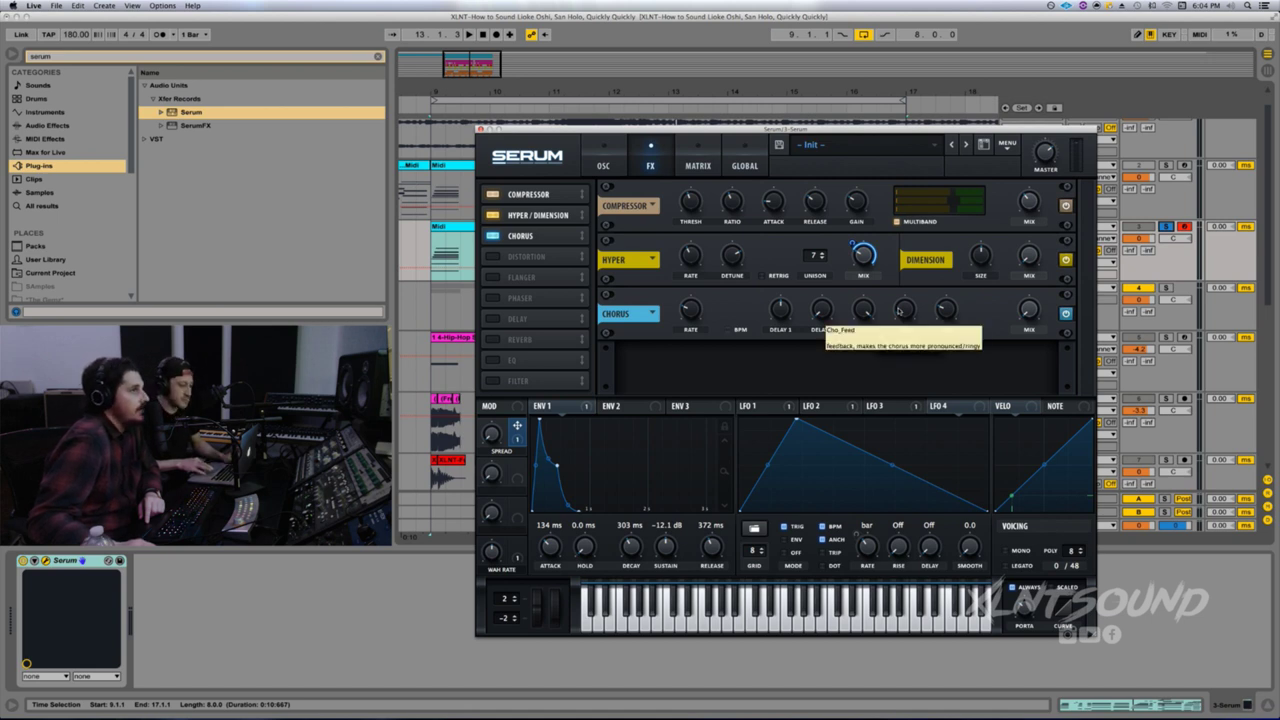
{"action": "left_click_drag", "start_coordinate": [905, 312], "coordinate": [897, 218]}
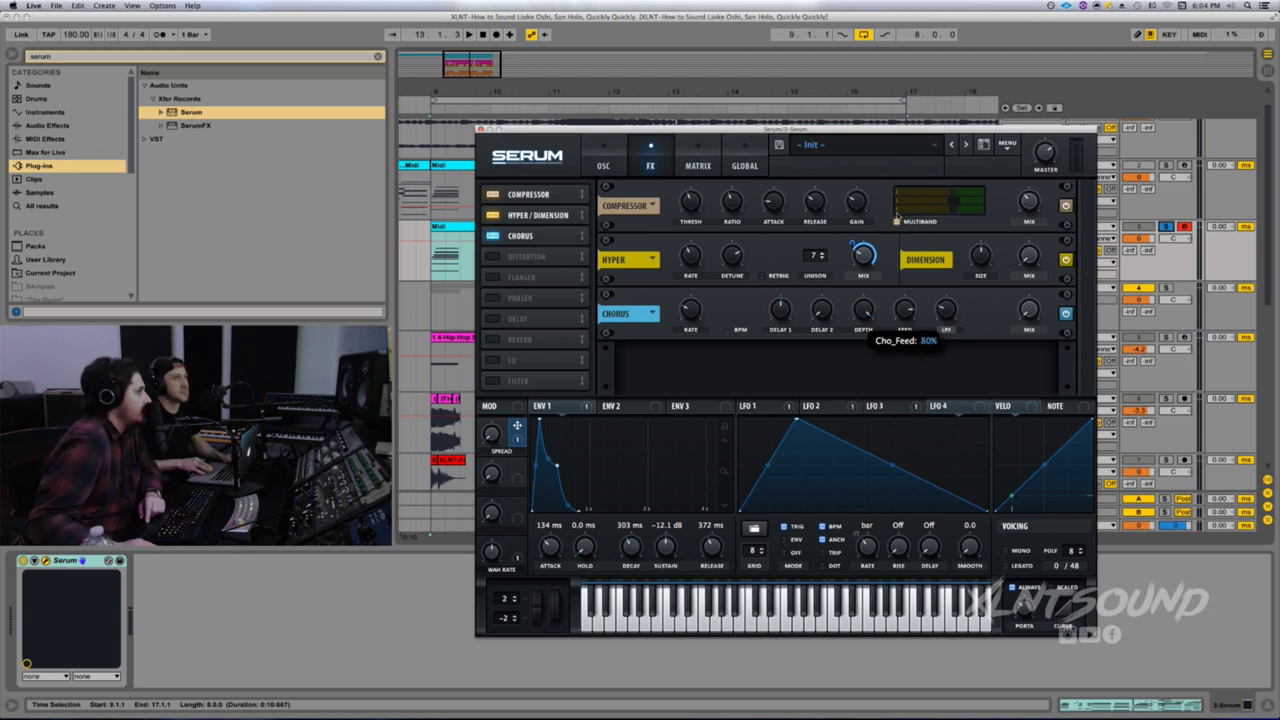
- Reduce the chorus depth and shorten its first delay time
{"action": "left_click_drag", "start_coordinate": [874, 313], "coordinate": [870, 377]}
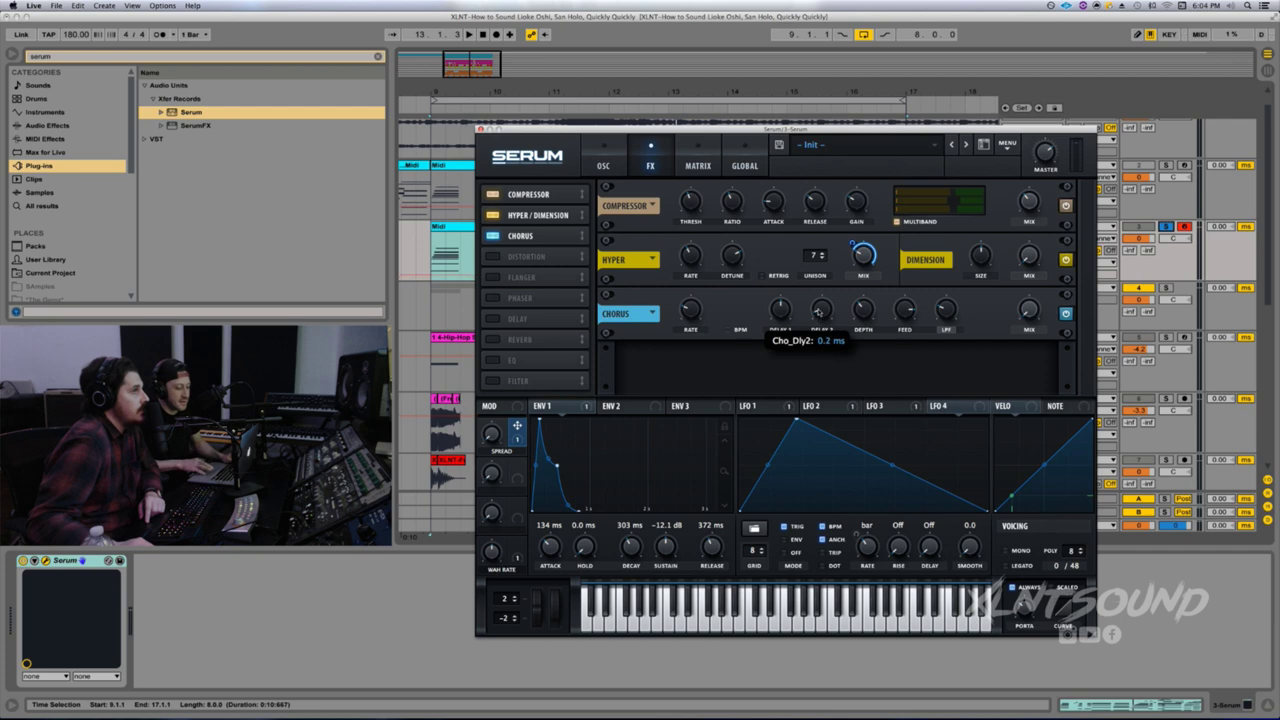
{"action": "mouse_move", "coordinate": [779, 328]}
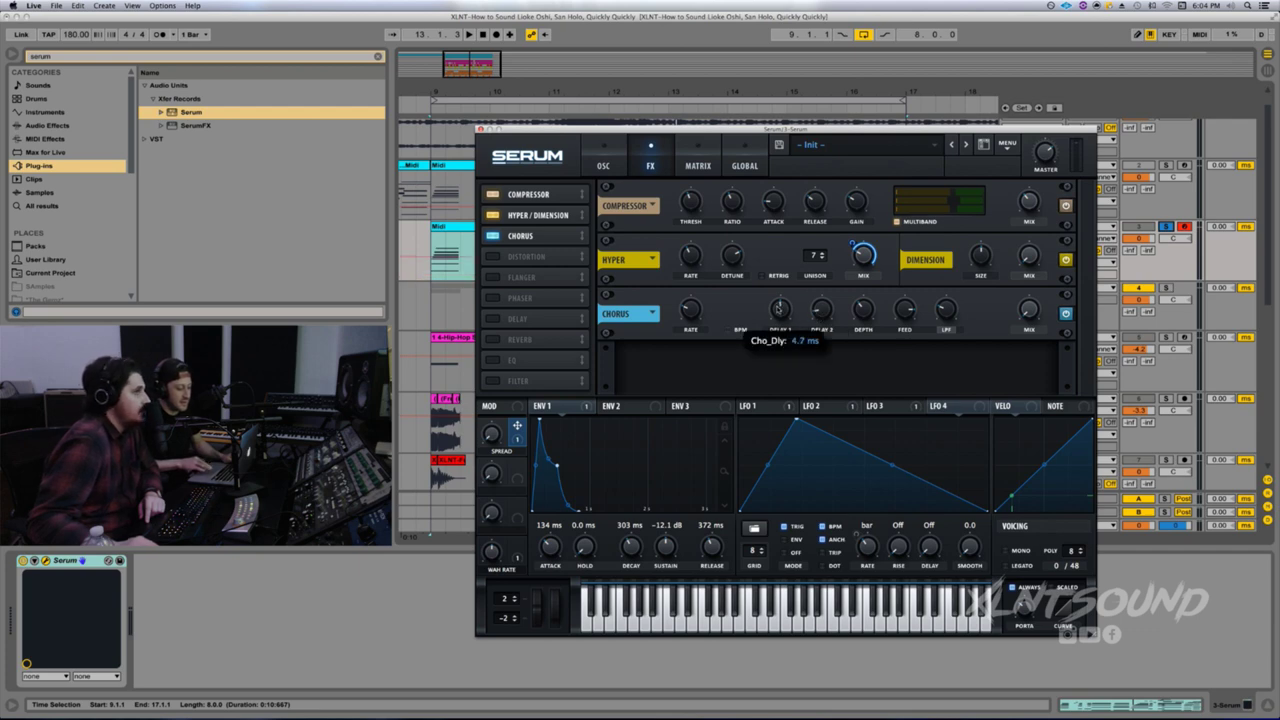
{"action": "left_click_drag", "start_coordinate": [779, 330], "coordinate": [779, 350]}
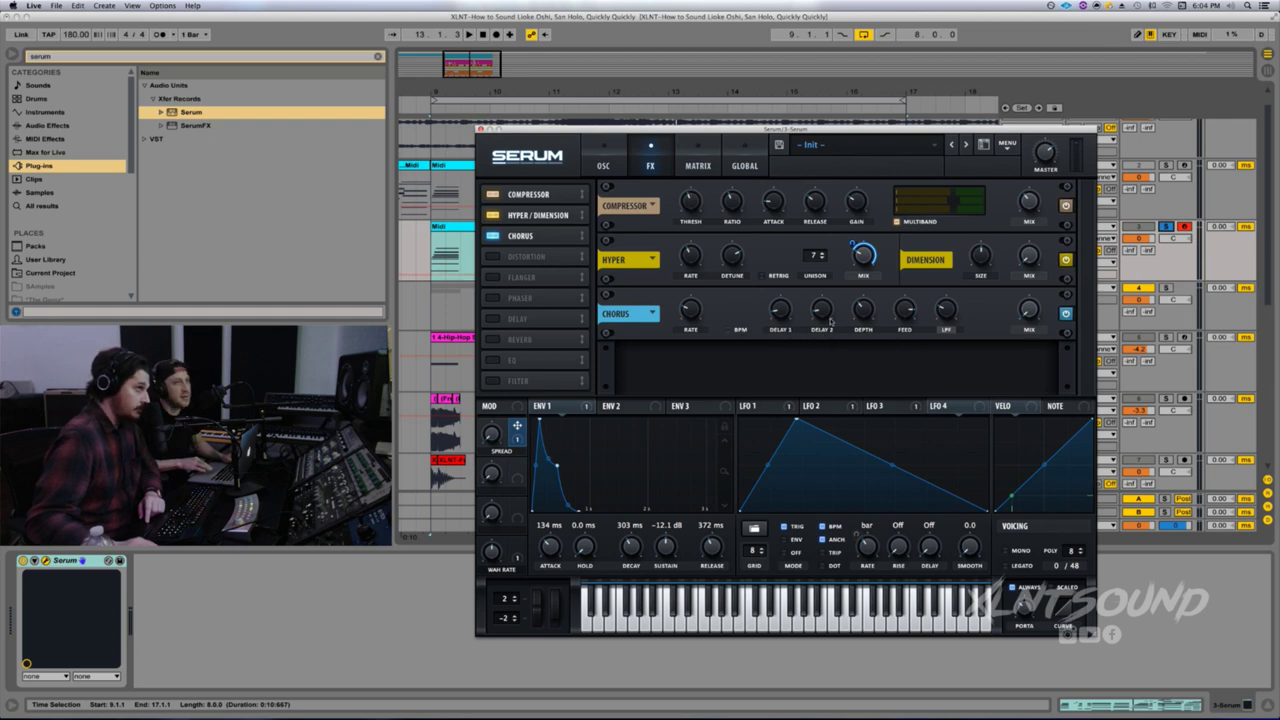
{"action": "left_click", "coordinate": [697, 309]}
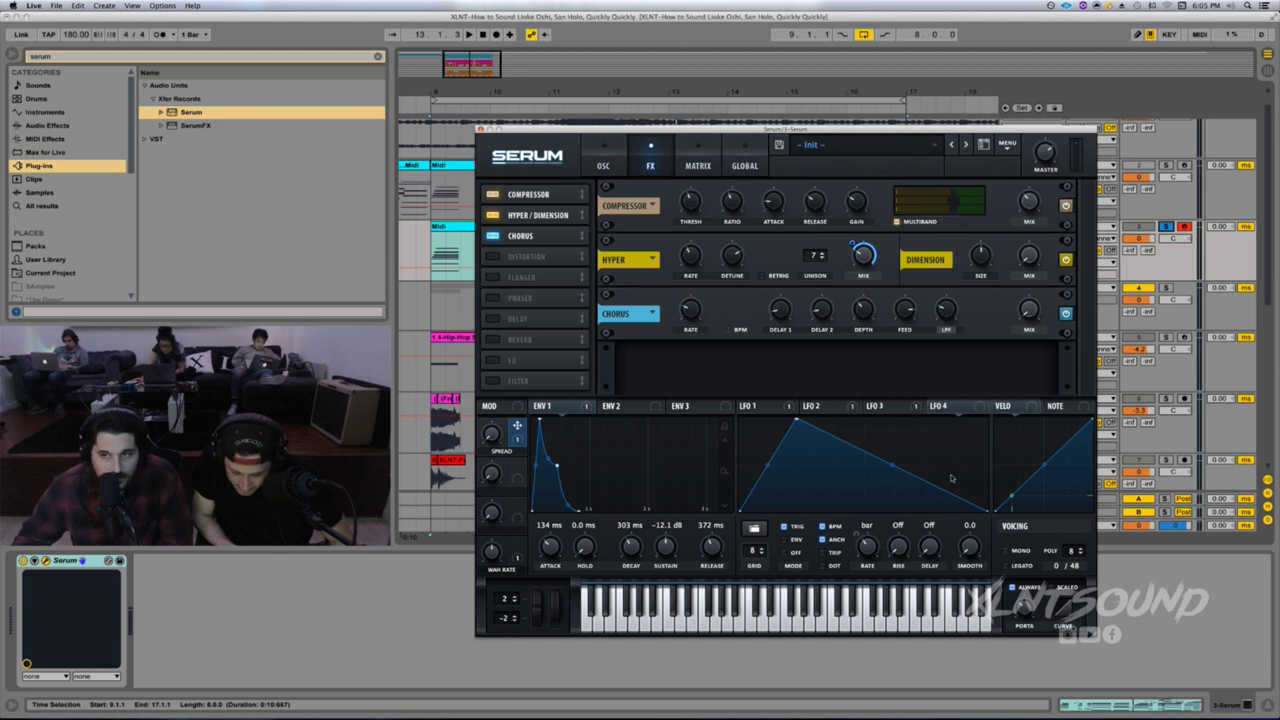
- Modulate the chorus low-pass filter with LFO 4 at an amount of 98 and play the loop
{"action": "left_click_drag", "start_coordinate": [980, 410], "coordinate": [946, 308]}
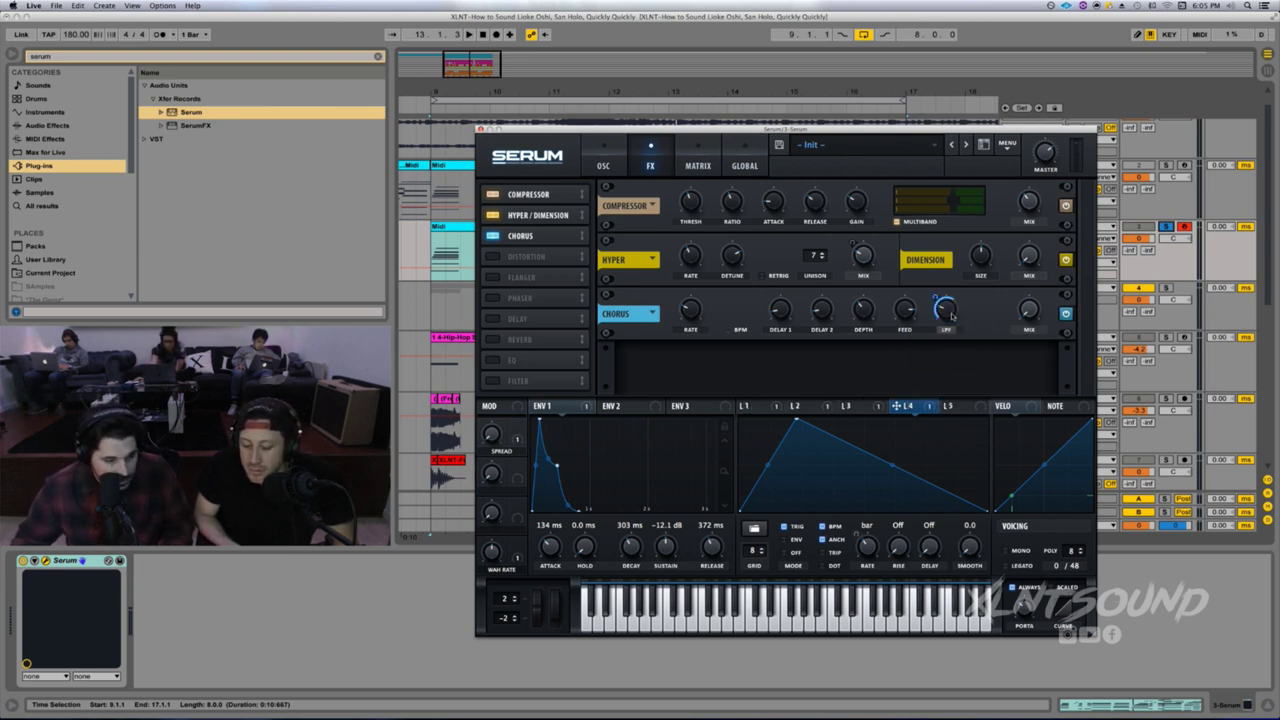
{"action": "mouse_move", "coordinate": [938, 296]}
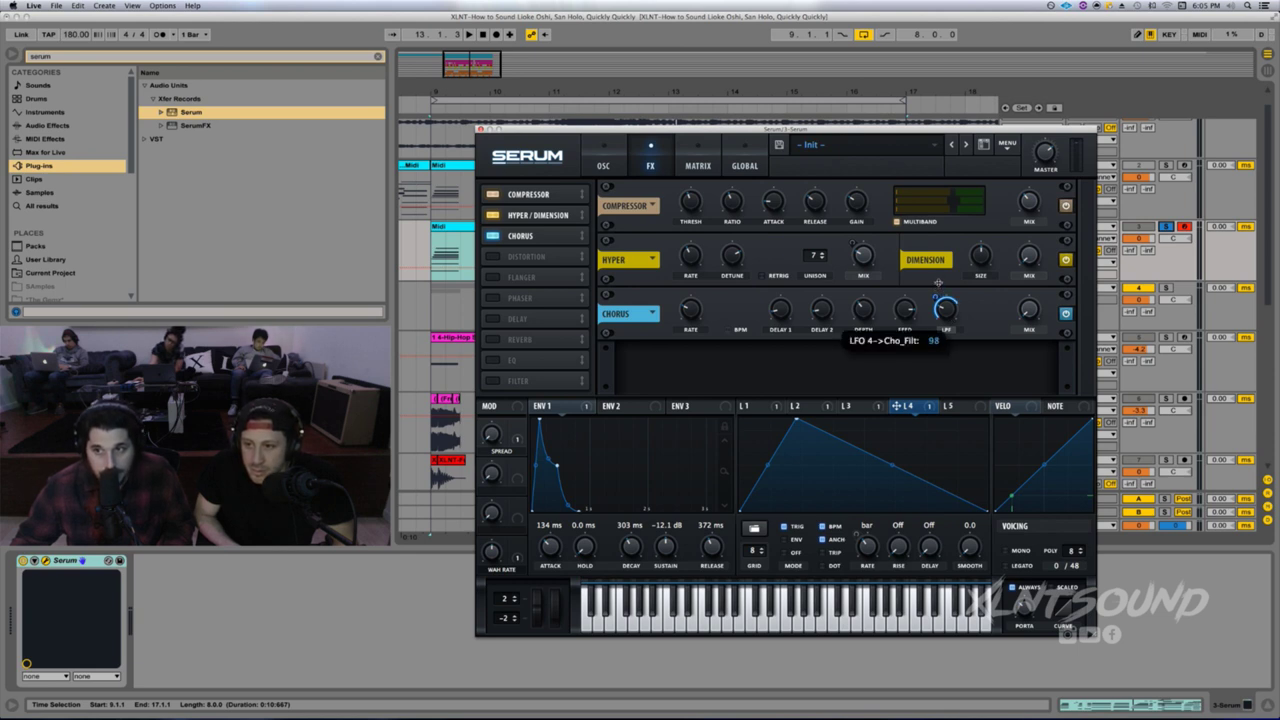
{"action": "key", "text": "space"}
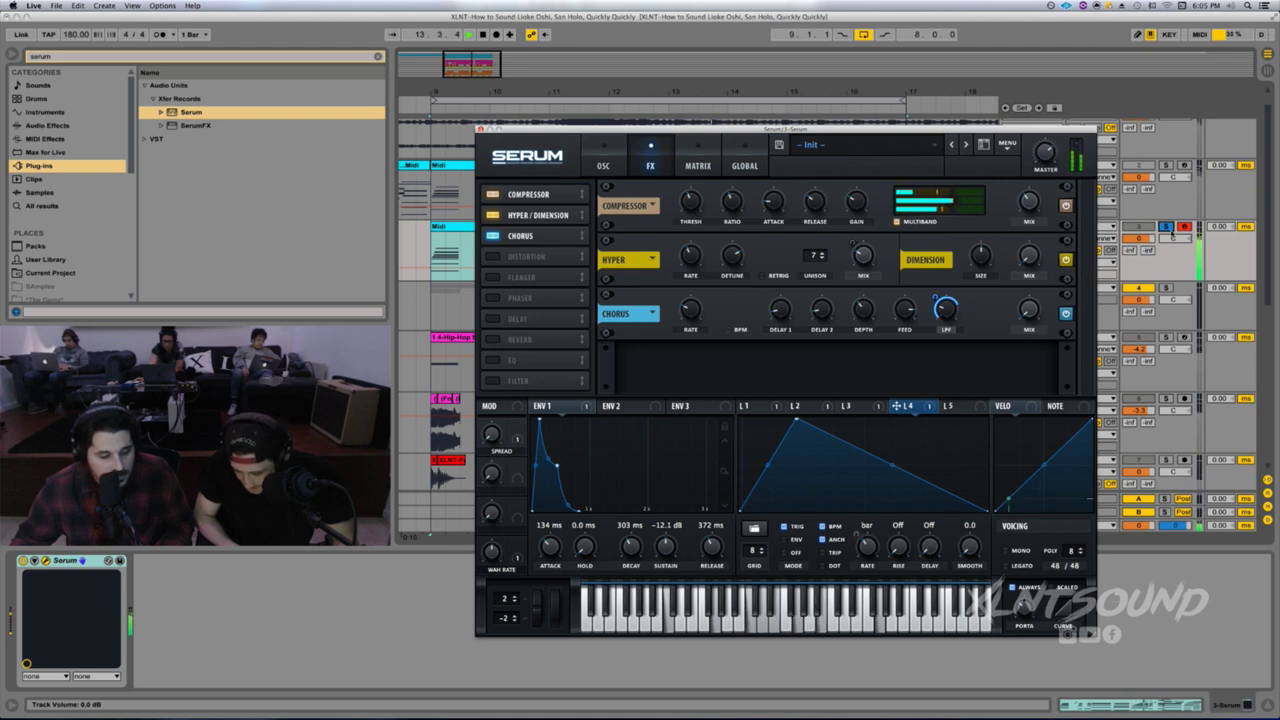
{"action": "key", "text": "space"}
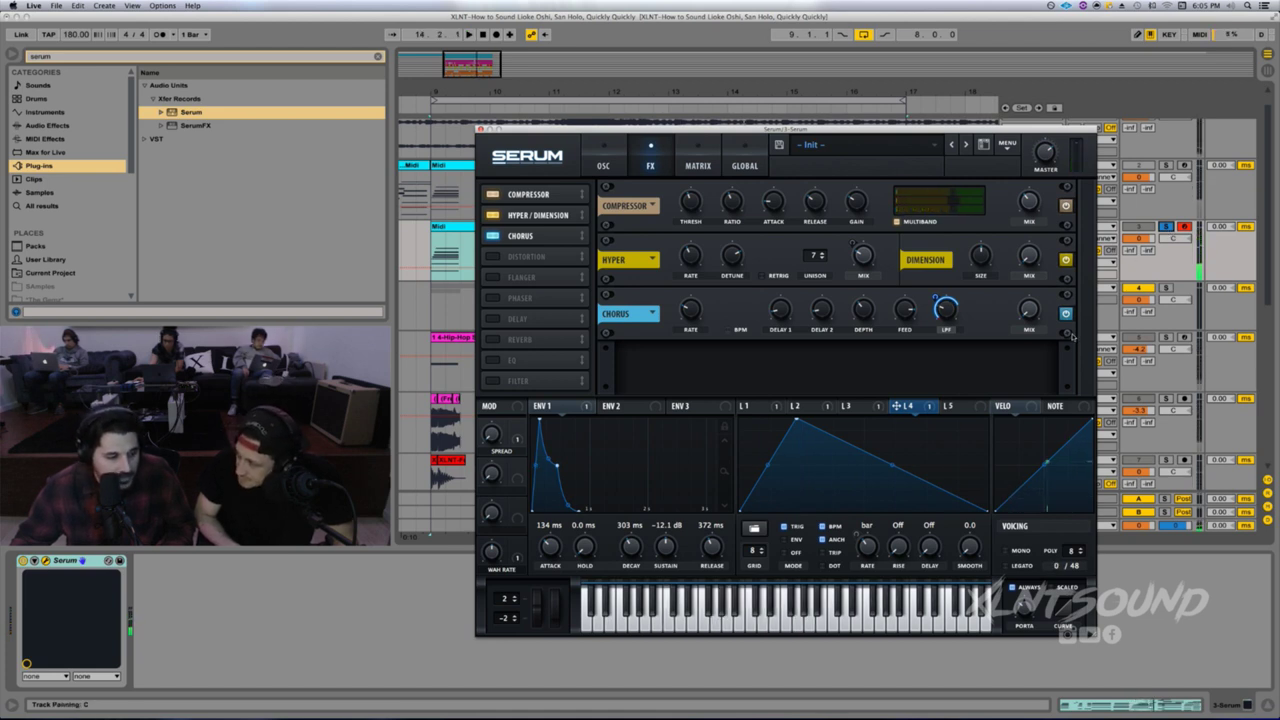
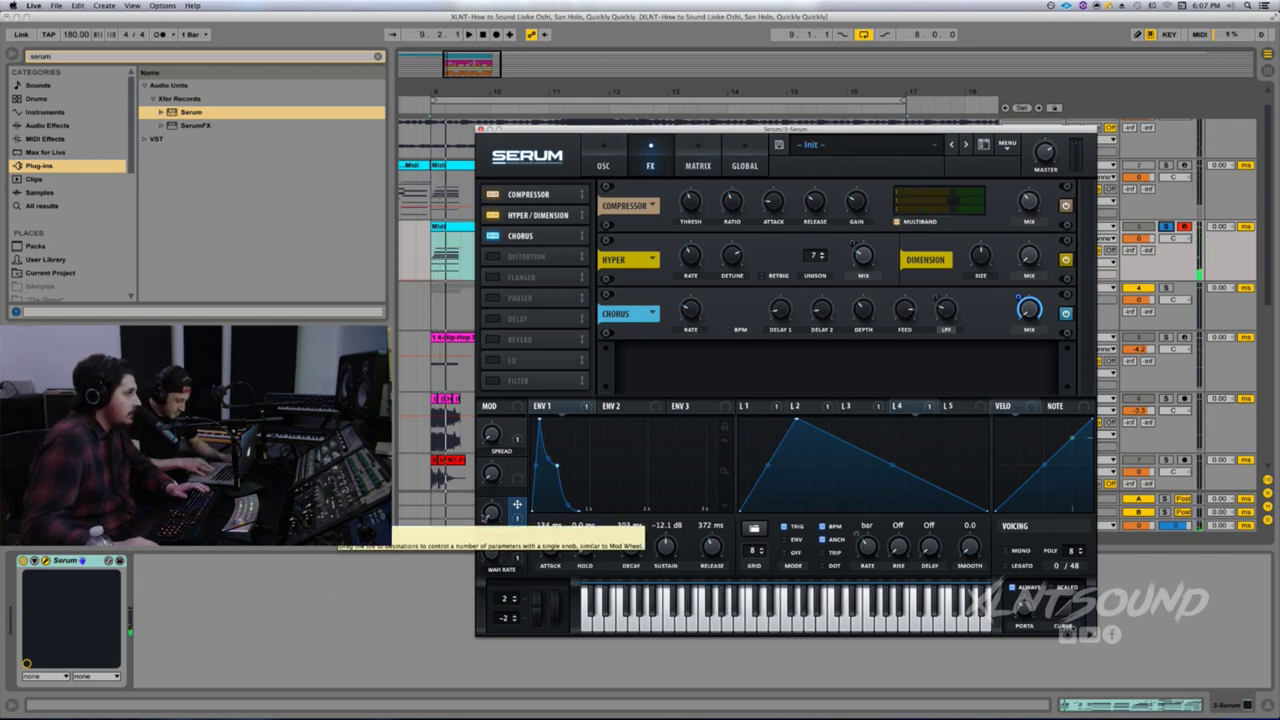
- Audition the WAH WAH FILTER macro by sweeping it during playback, and turn it back down
{"action": "key", "text": "space"}
{"action": "left_click_drag", "start_coordinate": [497, 509], "coordinate": [497, 445]}
{"action": "mouse_move", "coordinate": [492, 550]}
{"action": "left_mouse_down"}
{"action": "mouse_move", "coordinate": [497, 512]}
{"action": "mouse_move", "coordinate": [493, 566]}
{"action": "mouse_move", "coordinate": [498, 545]}
{"action": "left_mouse_up"}
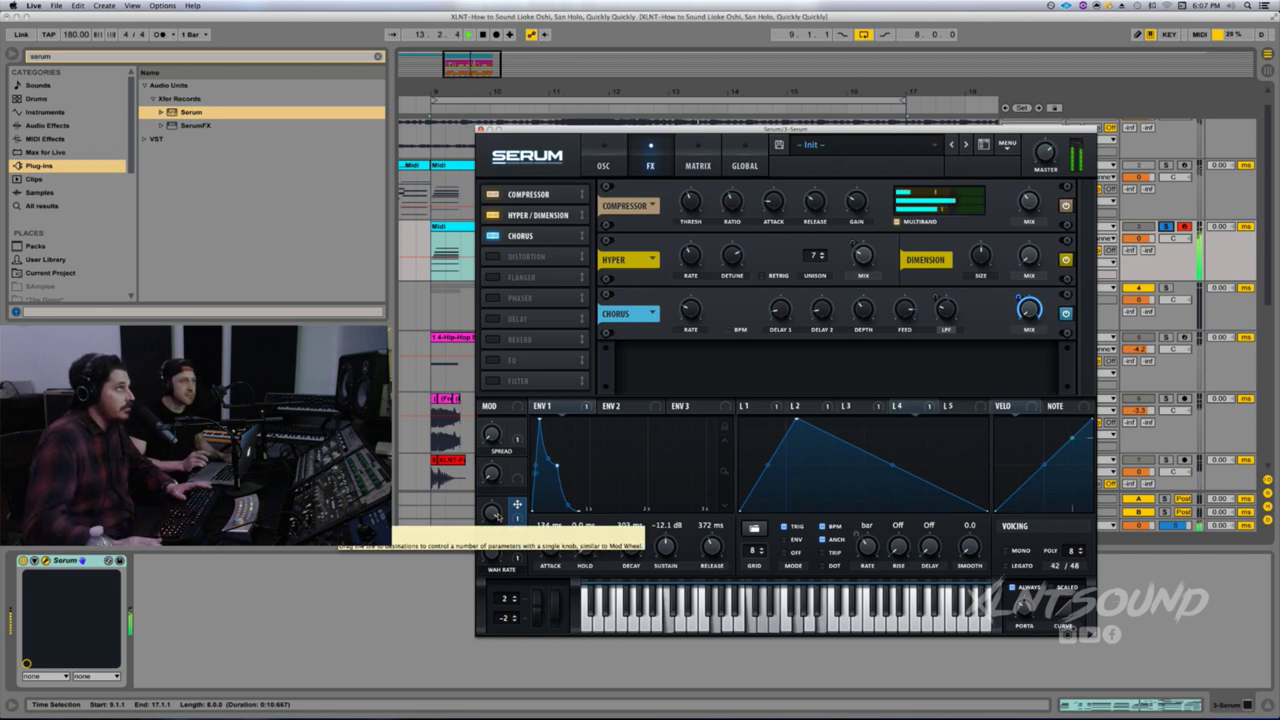
{"action": "key", "text": "space"}
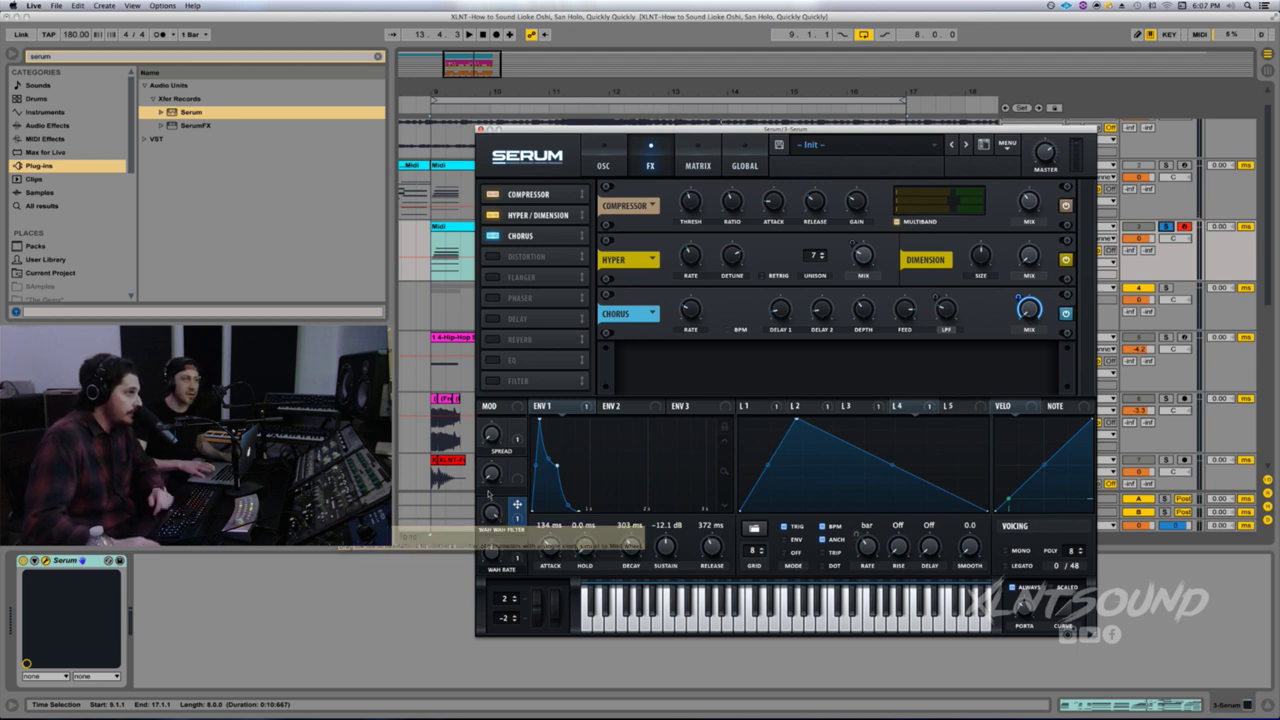
{"action": "left_click_drag", "start_coordinate": [490, 511], "coordinate": [494, 667]}
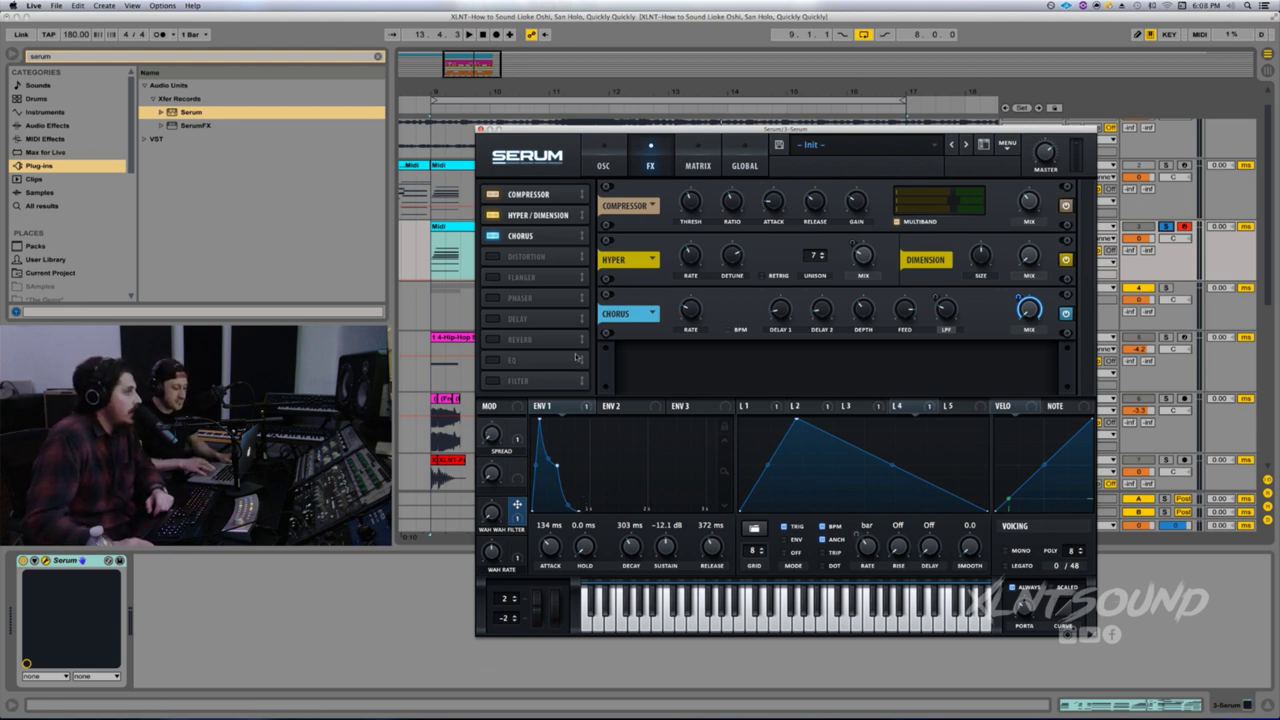
- Enable the Flanger effect, lower its mix to about 27% and audition it with playback
{"action": "left_click", "coordinate": [492, 277]}
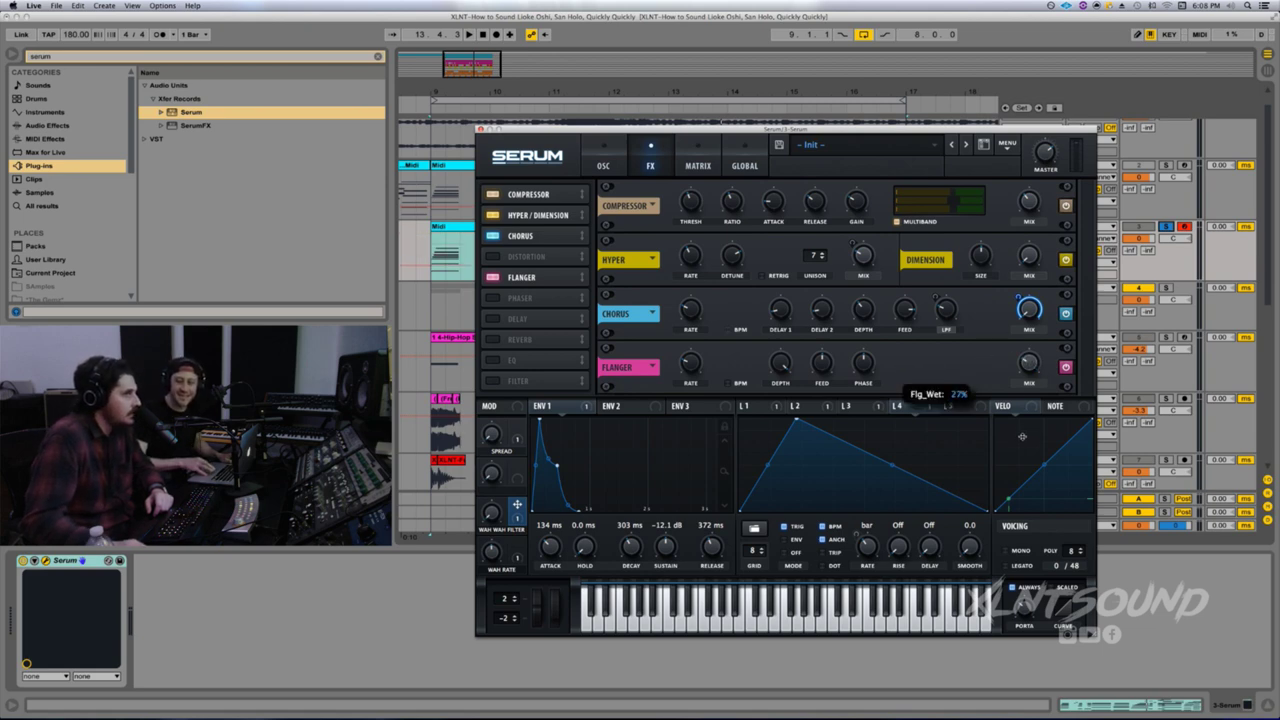
{"action": "left_click_drag", "start_coordinate": [1022, 436], "coordinate": [1022, 440]}
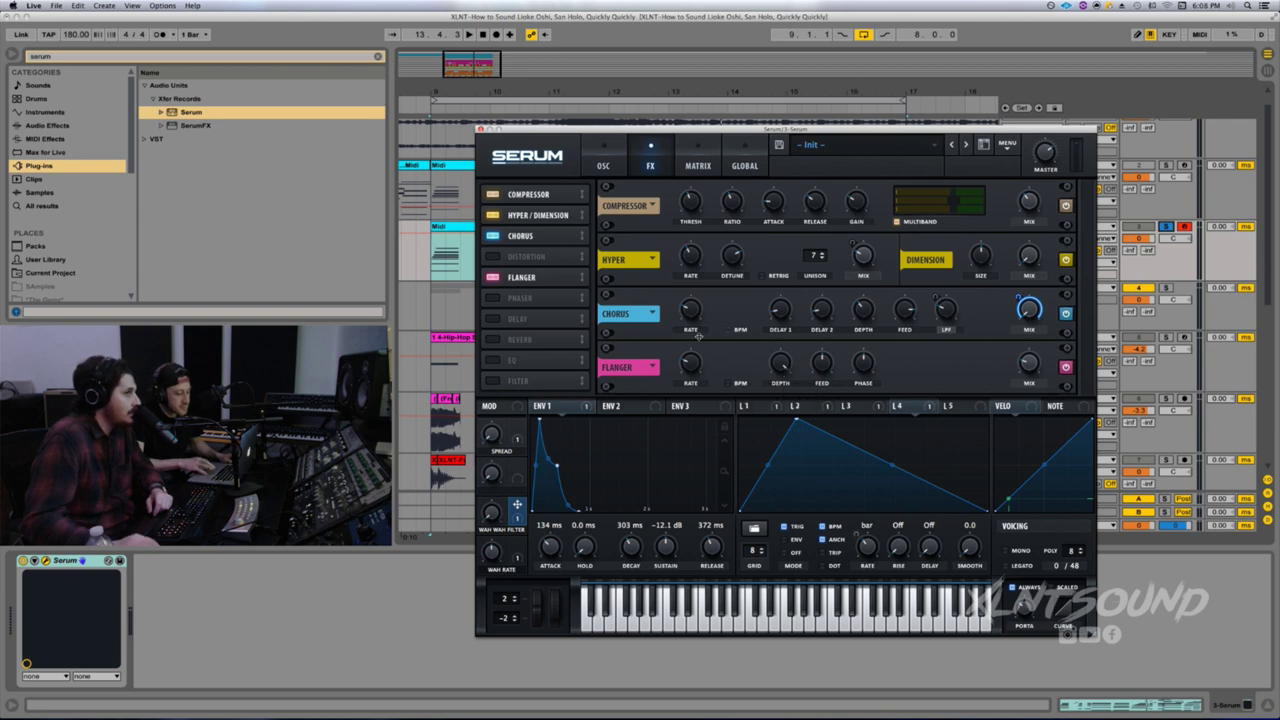
{"action": "key", "text": "space"}
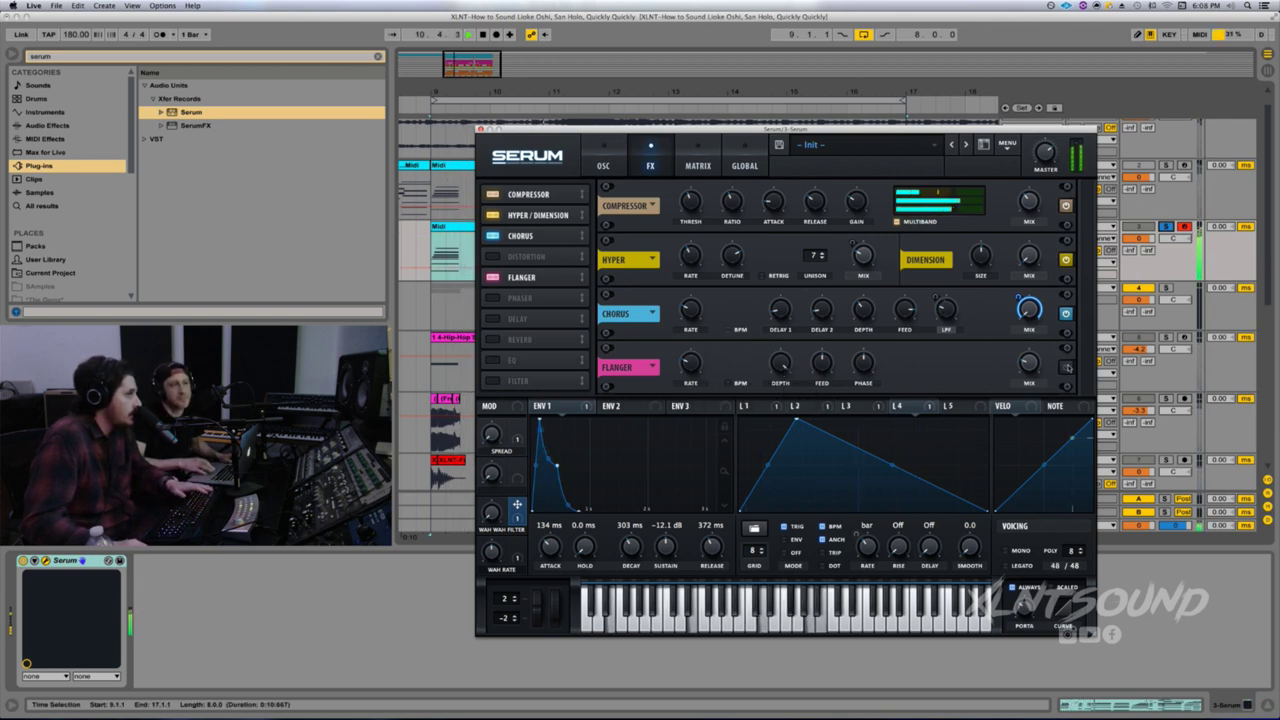
- Enable the Delay effect and set its filter to a frequency of 9688 and a width of 2.1
{"action": "left_click", "coordinate": [486, 319]}
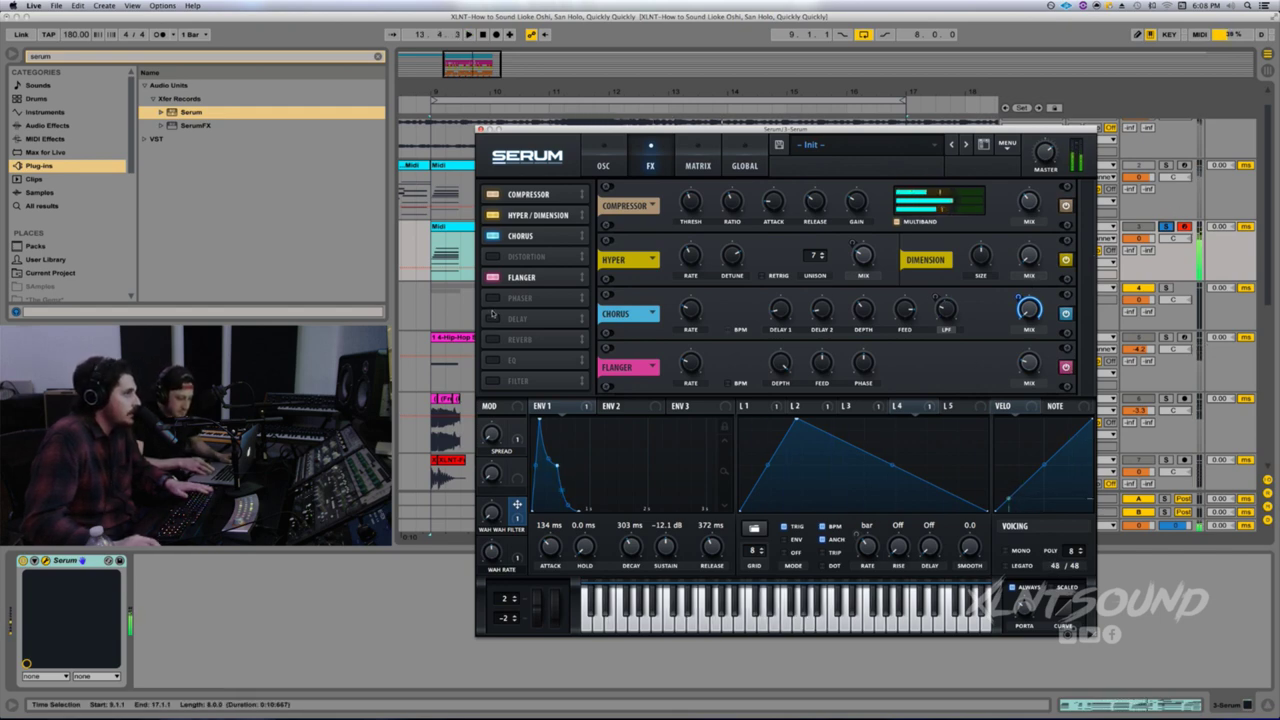
{"action": "left_click_drag", "start_coordinate": [1082, 292], "coordinate": [1093, 393]}
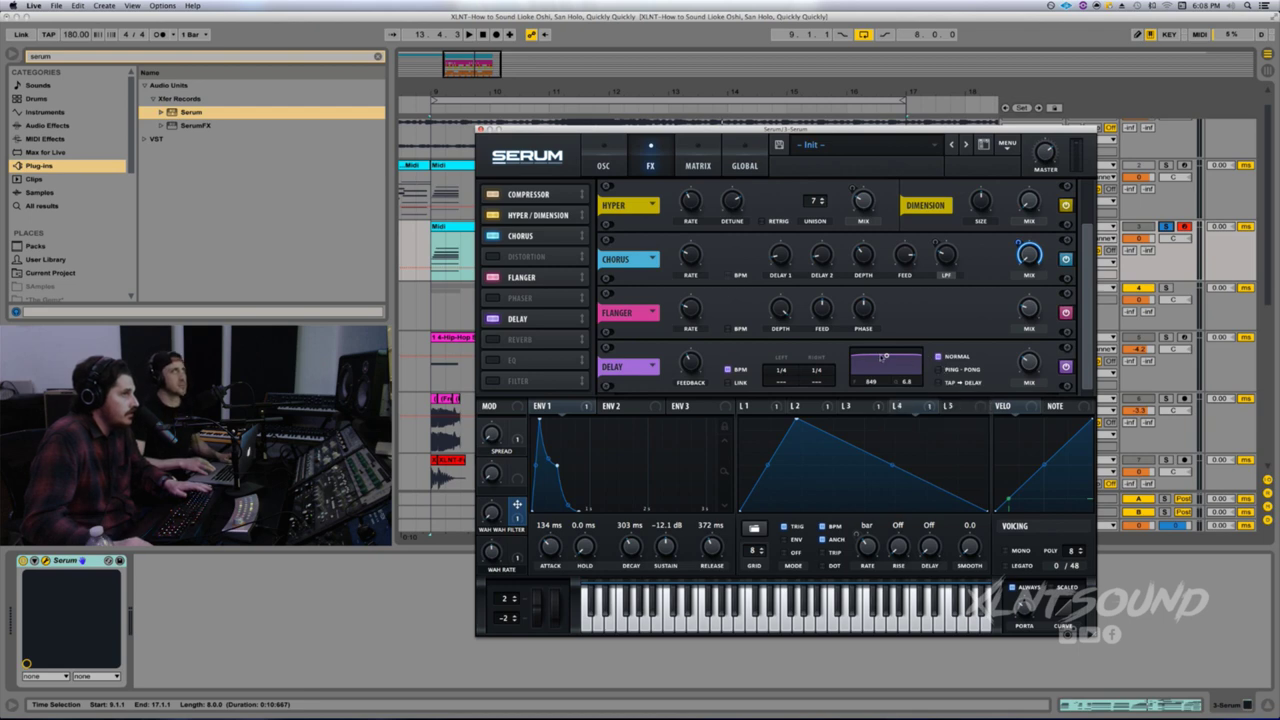
{"action": "left_click_drag", "start_coordinate": [886, 356], "coordinate": [913, 370]}
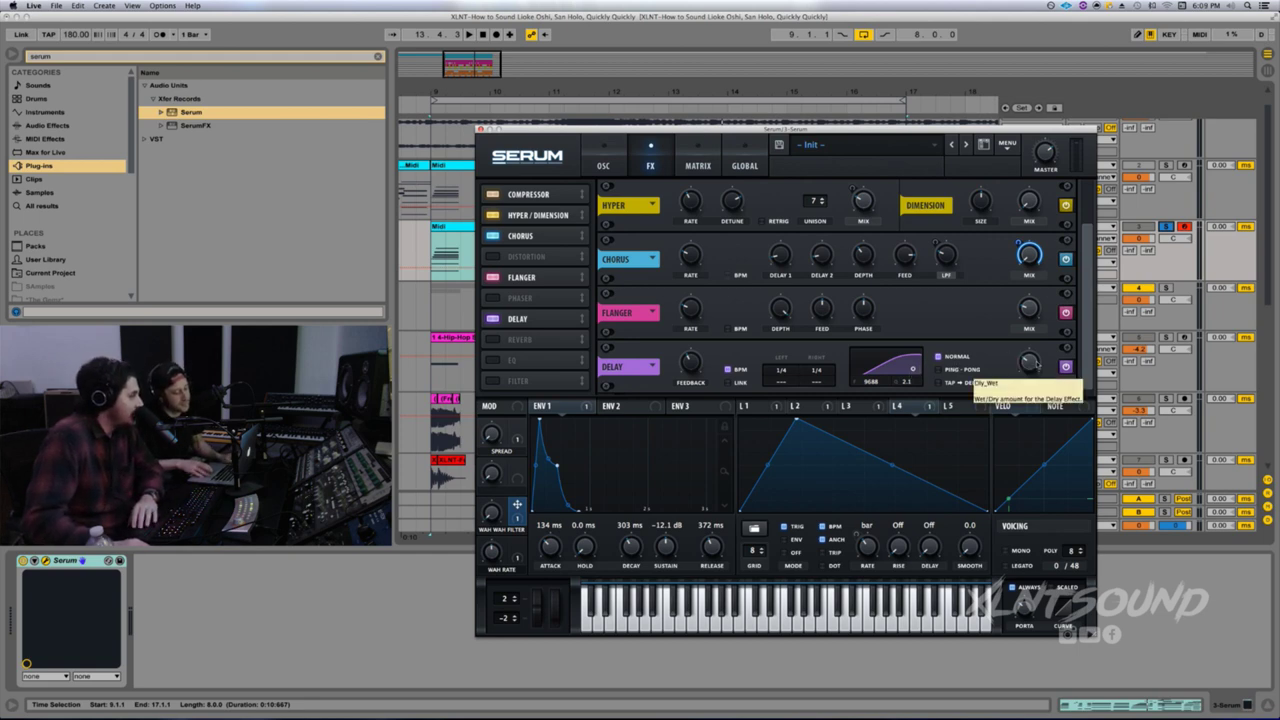
- Lower the Delay effect's mix to about 13% and enable the Reverb effect
{"action": "left_click", "coordinate": [1033, 365]}
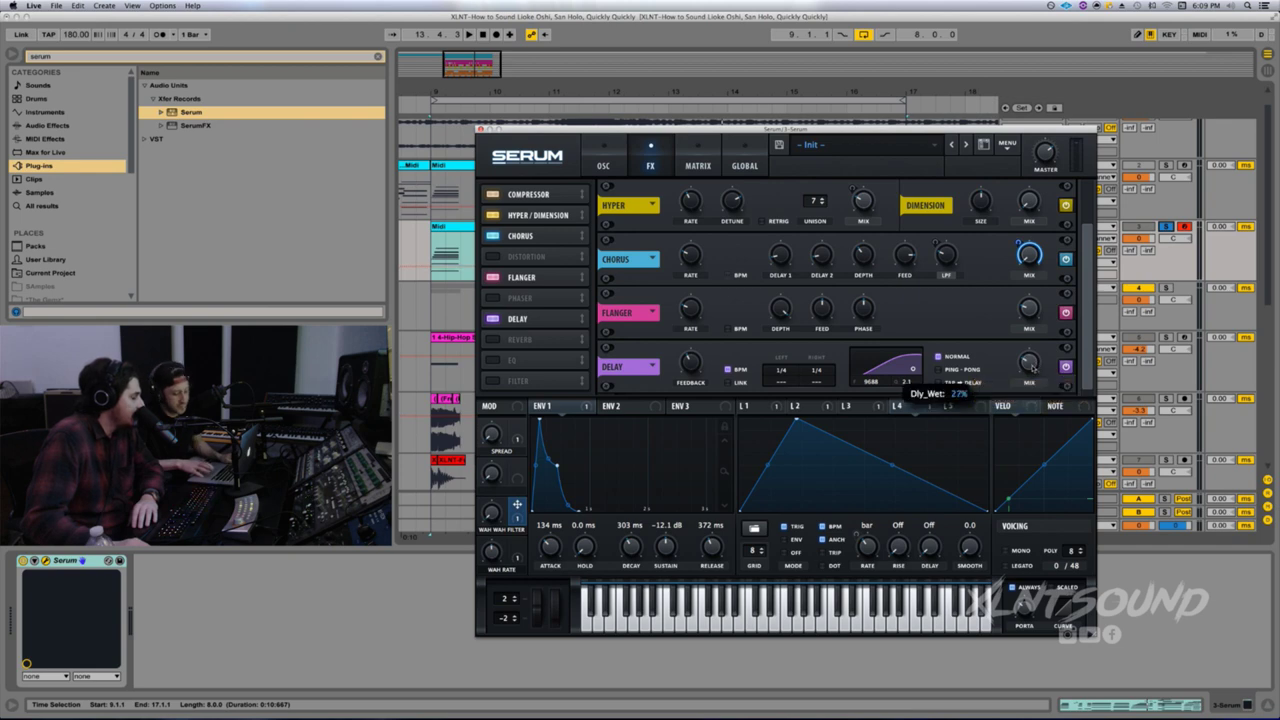
{"action": "left_click_drag", "start_coordinate": [1033, 370], "coordinate": [1033, 377]}
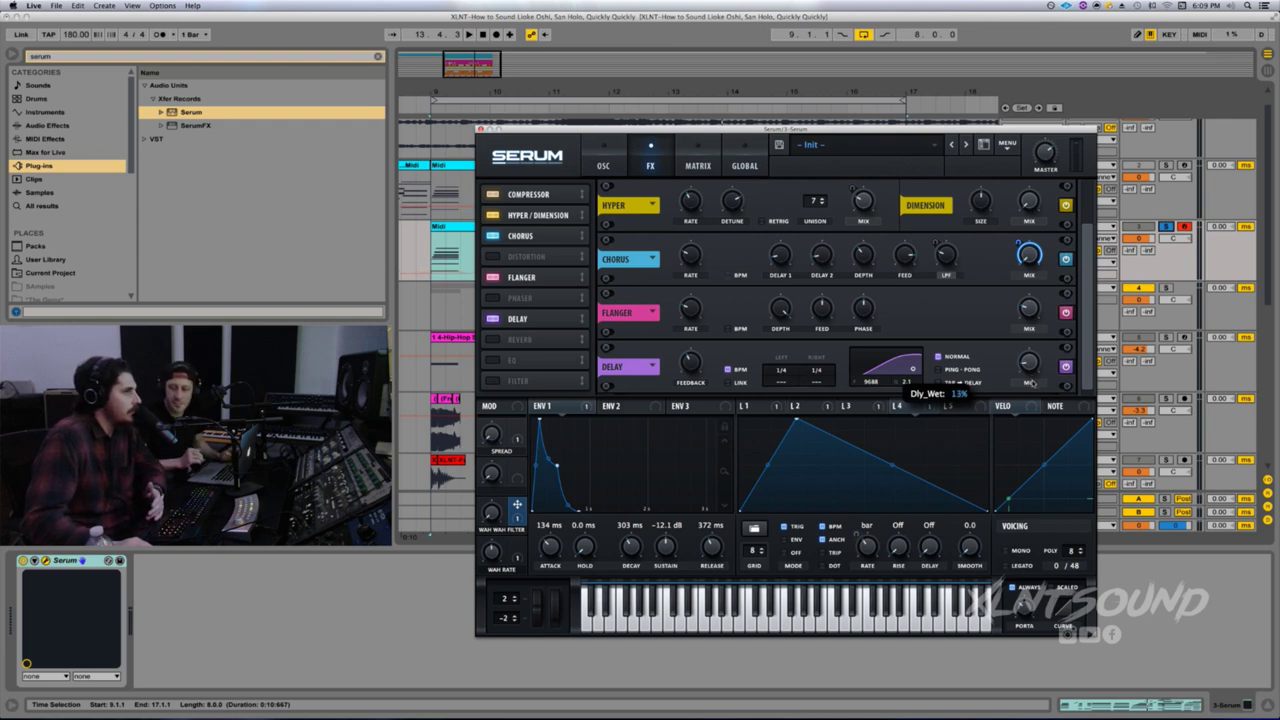
{"action": "left_click_drag", "start_coordinate": [1031, 383], "coordinate": [1031, 379]}
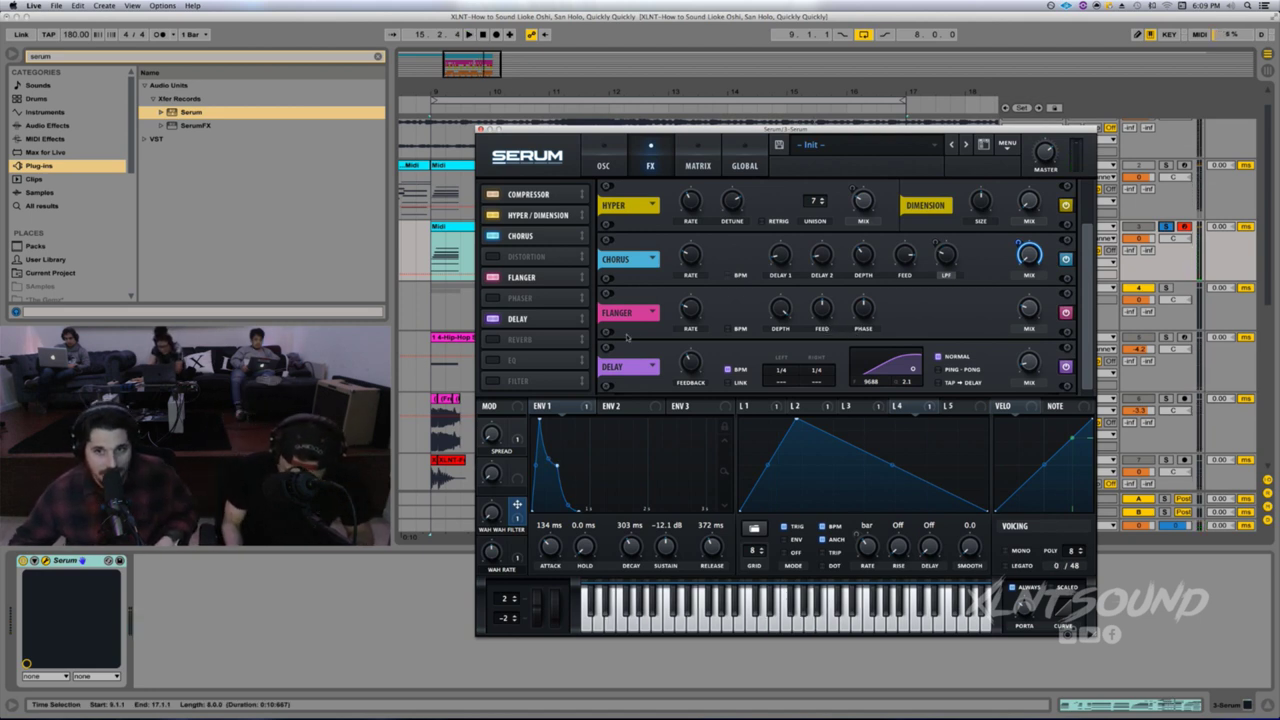
{"action": "left_click", "coordinate": [520, 340]}
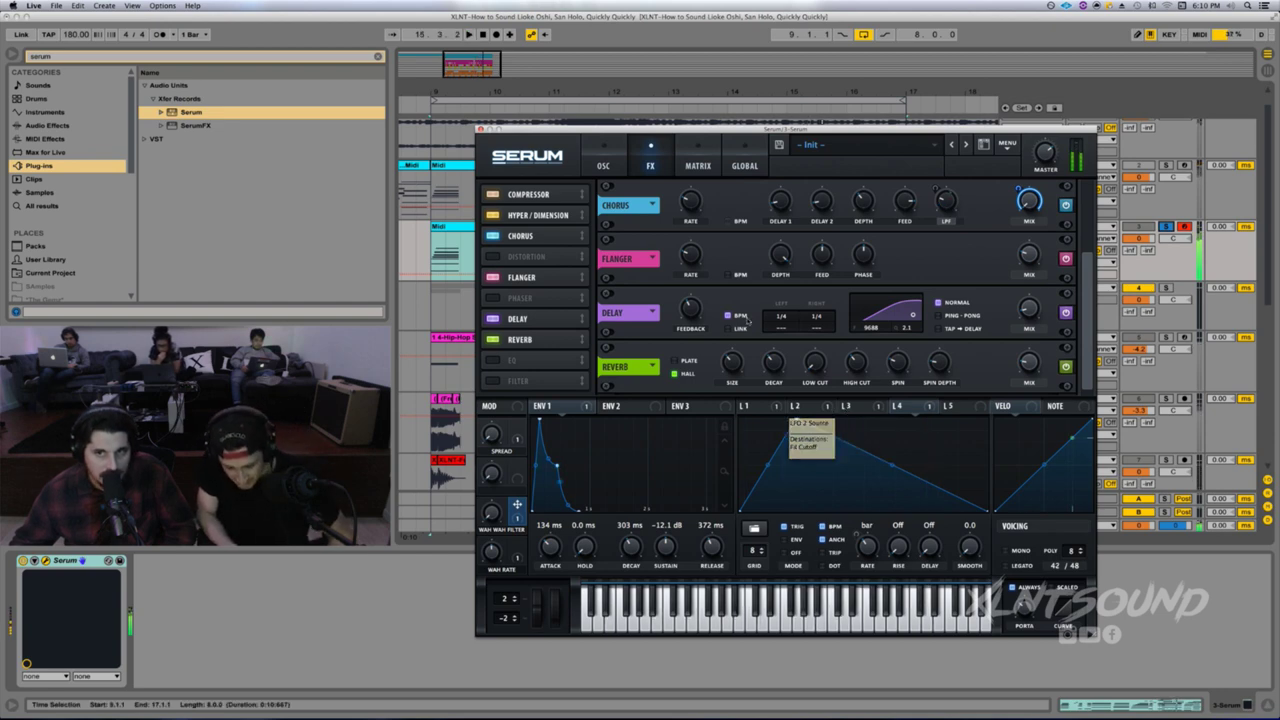
- Assign macro 2 to the Hyper effect's rate and name the macro VIBE
{"action": "left_click", "coordinate": [604, 164]}
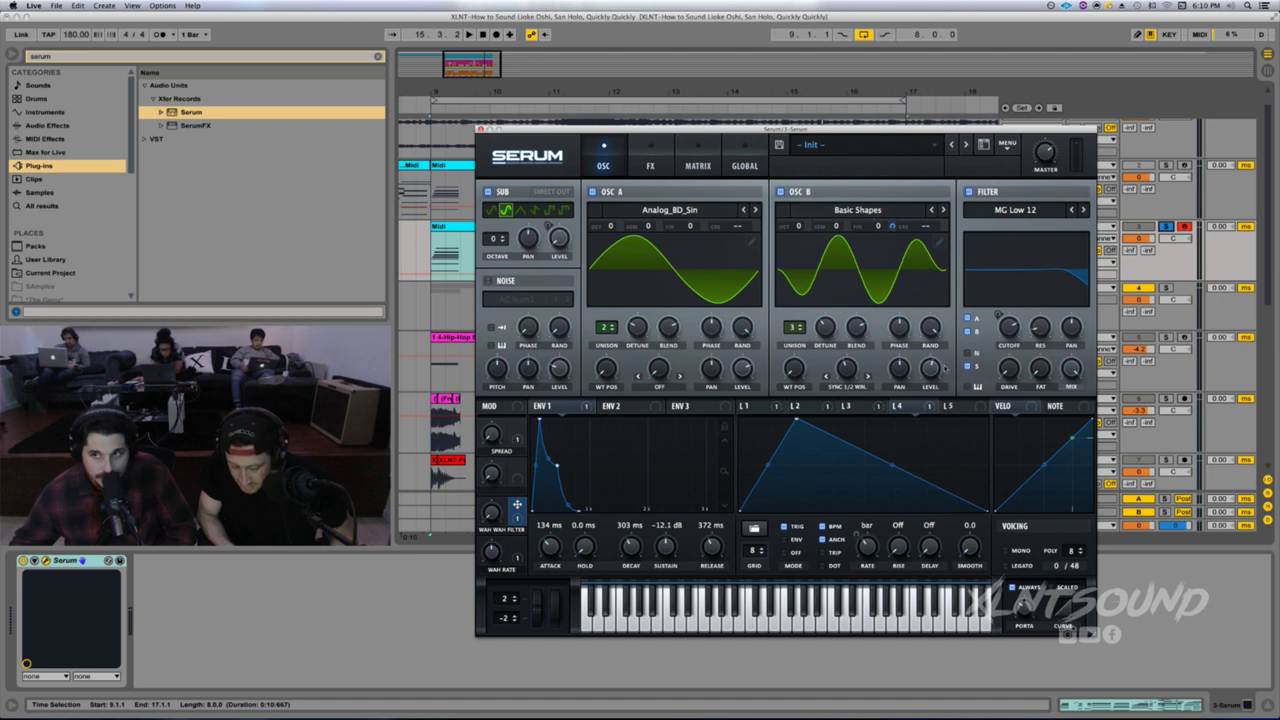
{"action": "left_click", "coordinate": [641, 168]}
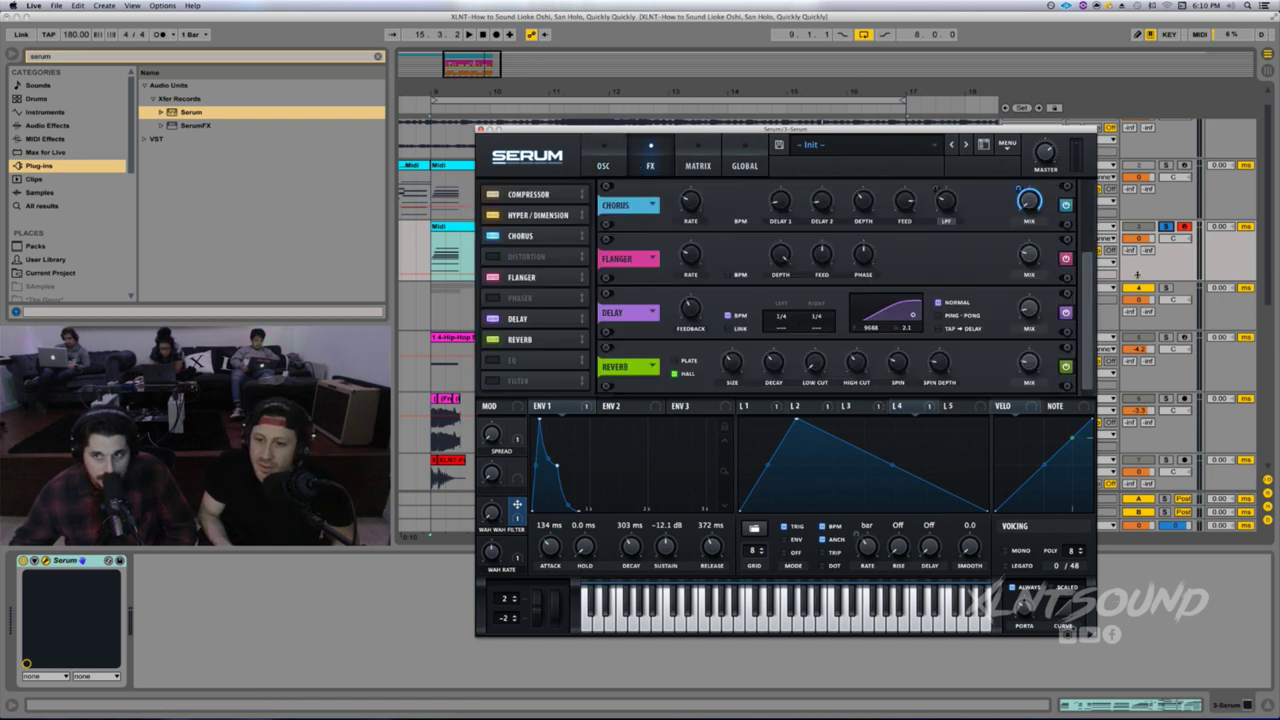
{"action": "left_click_drag", "start_coordinate": [1088, 298], "coordinate": [1089, 214]}
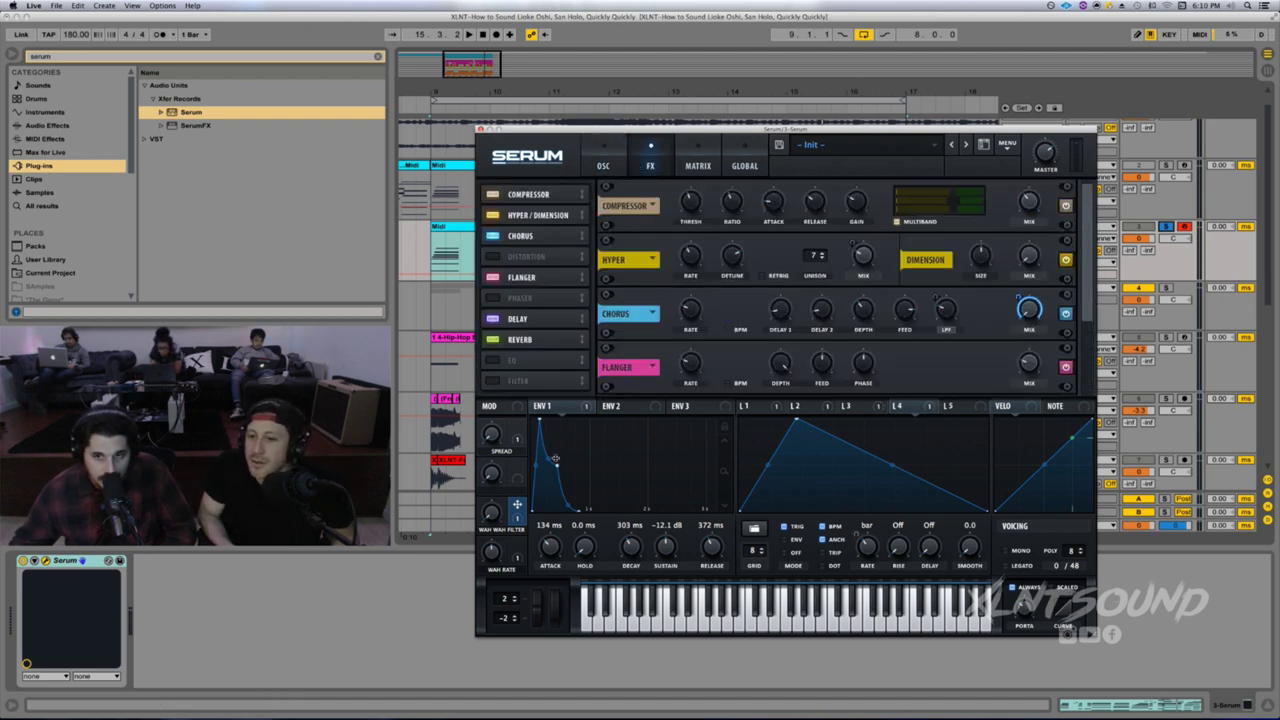
{"action": "left_click_drag", "start_coordinate": [517, 468], "coordinate": [812, 242]}
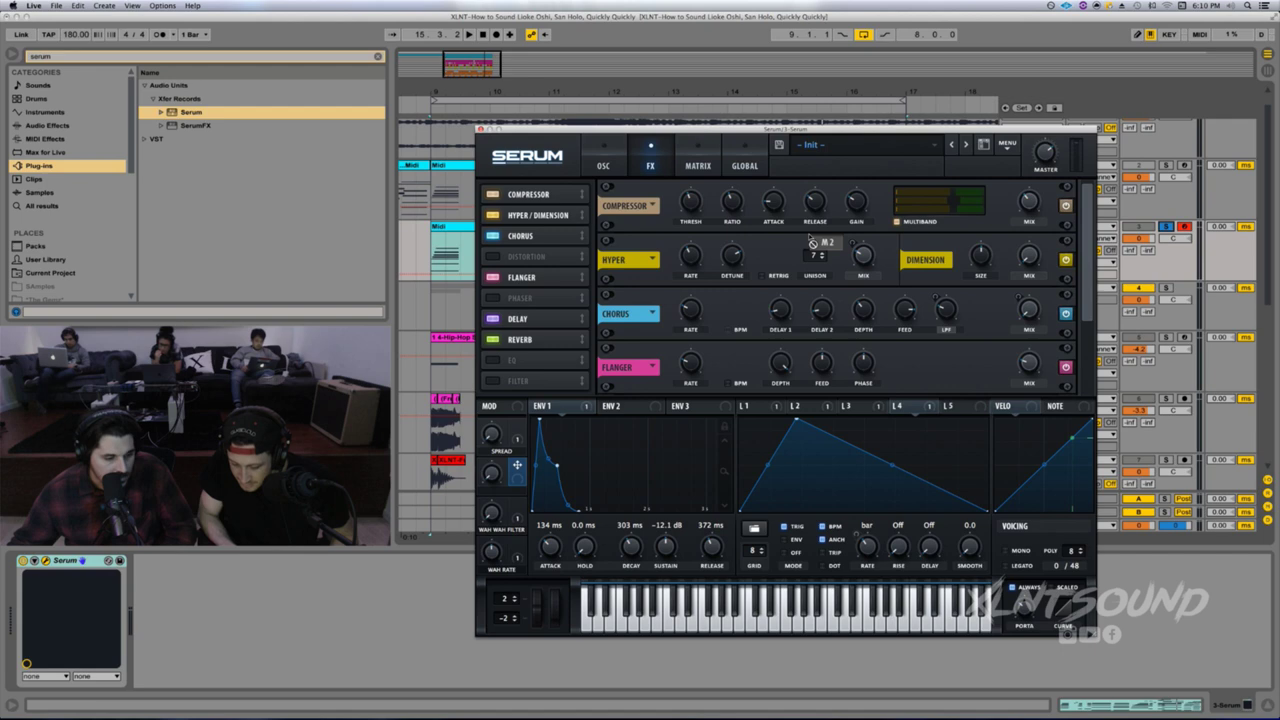
{"action": "left_click_drag", "start_coordinate": [812, 242], "coordinate": [692, 256]}
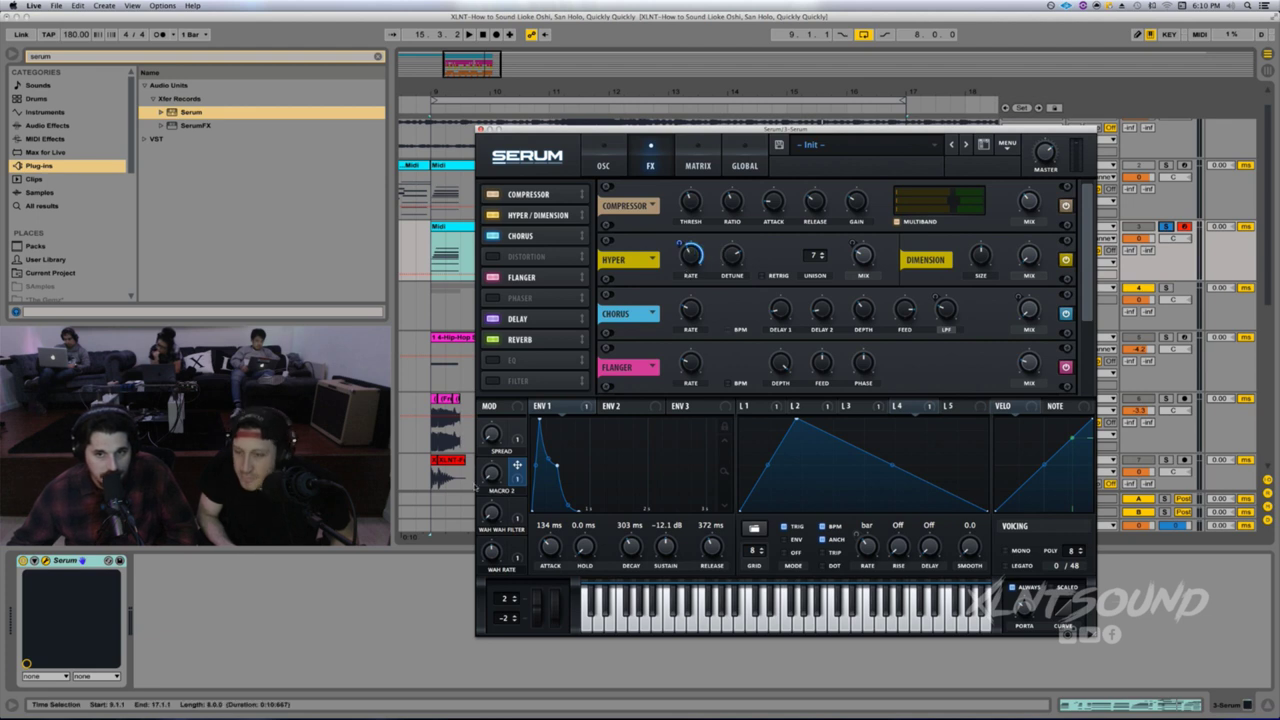
{"action": "double_click", "coordinate": [492, 492]}
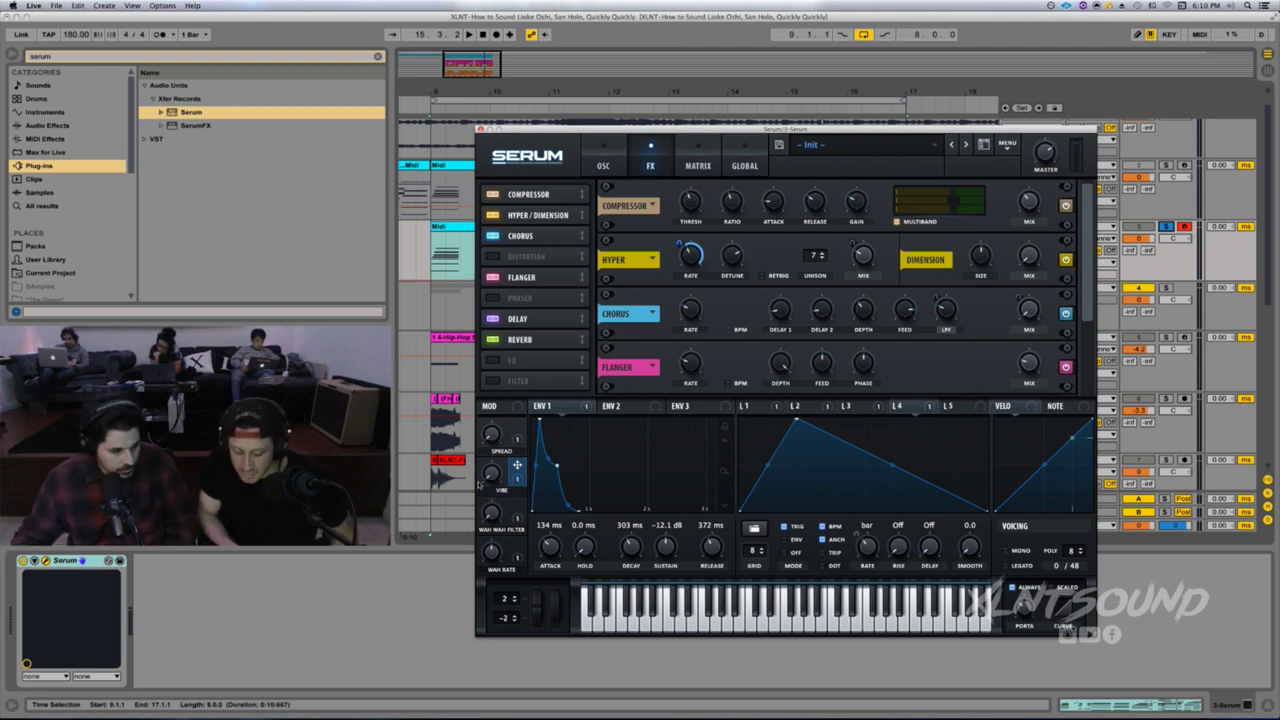
- Set the VIBE macro to about 40% and audition the SPREAD, WAH WAH FILTER and WAH RATE macros during playback
{"action": "left_click_drag", "start_coordinate": [492, 474], "coordinate": [493, 449]}
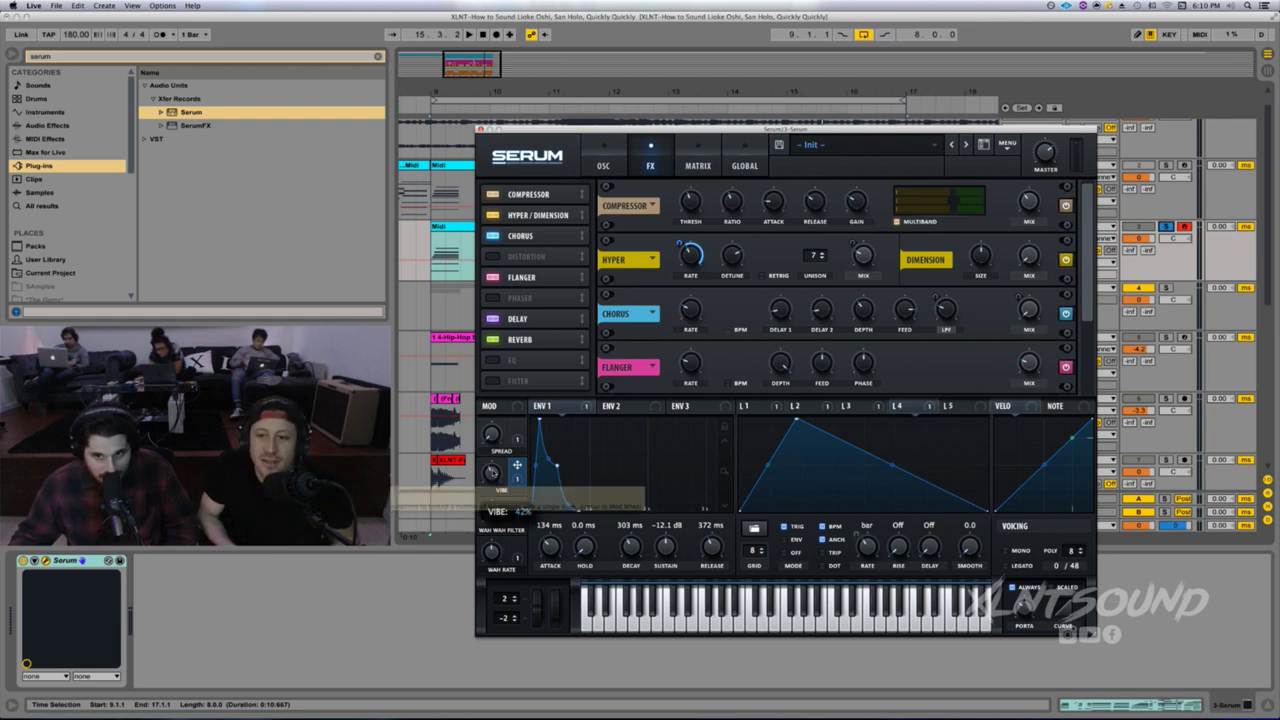
{"action": "left_click_drag", "start_coordinate": [491, 473], "coordinate": [491, 475]}
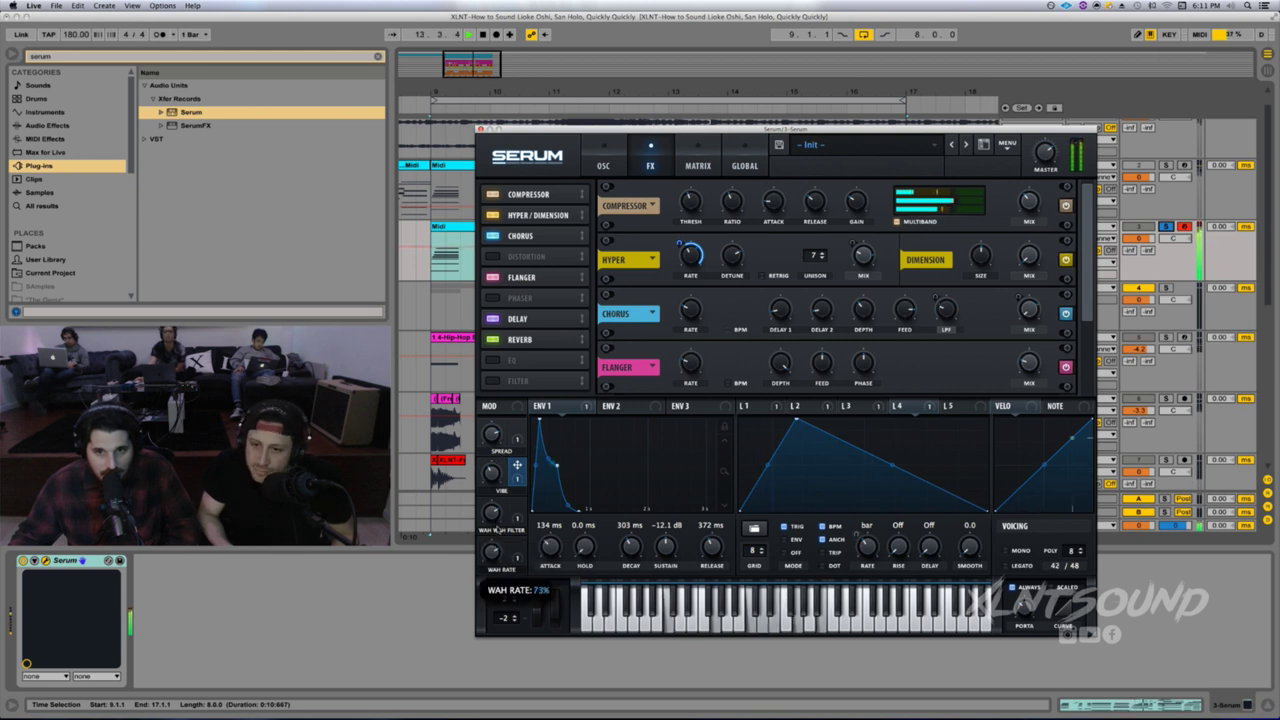
{"action": "left_click_drag", "start_coordinate": [500, 517], "coordinate": [491, 562]}
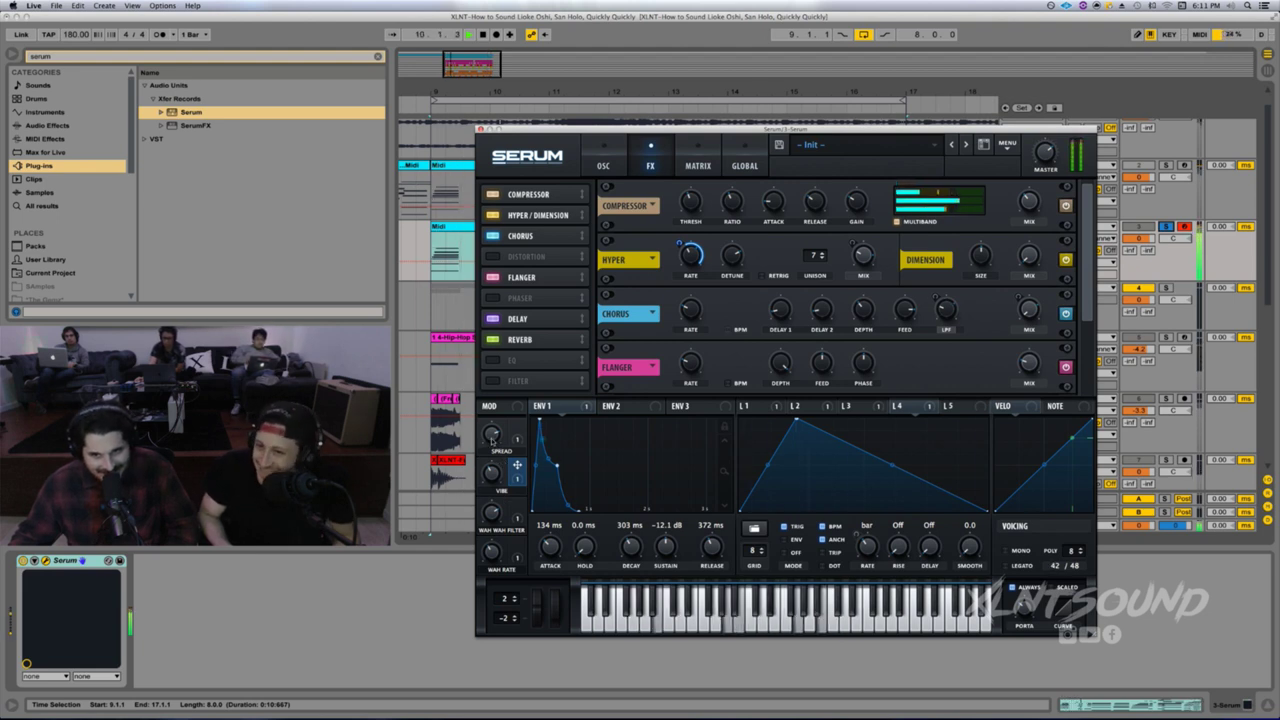
{"action": "left_click_drag", "start_coordinate": [492, 436], "coordinate": [493, 525]}
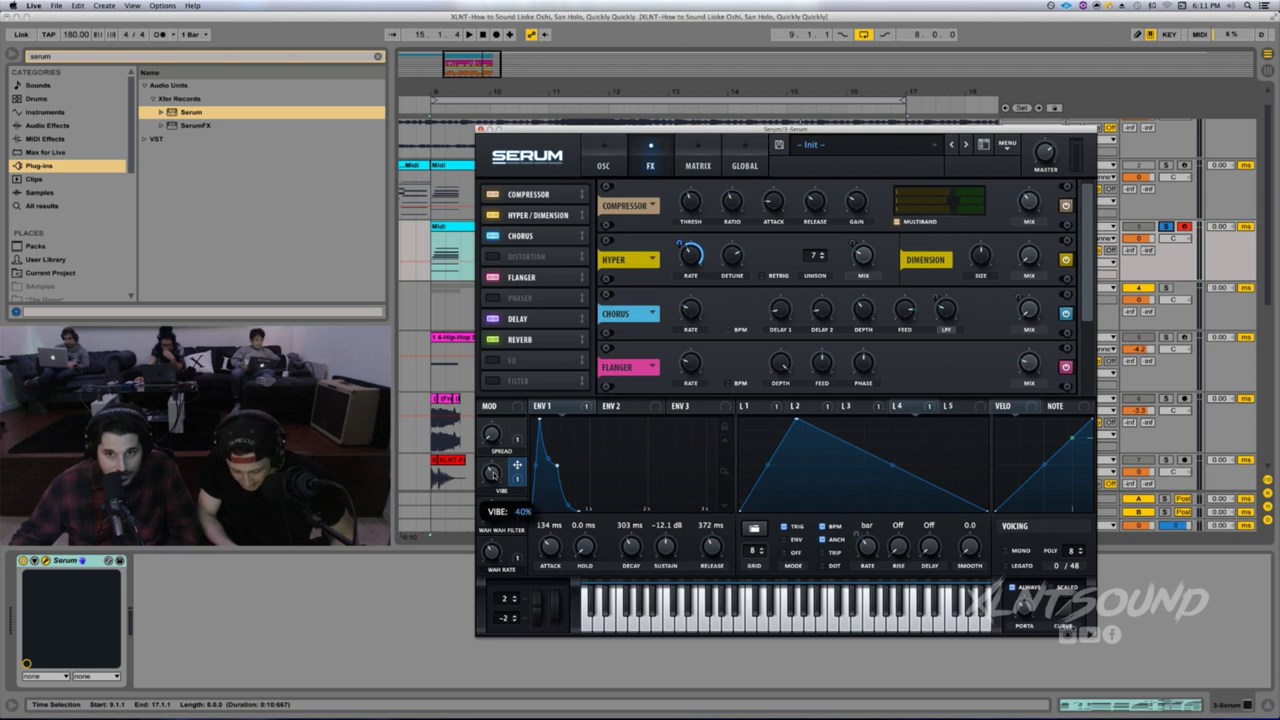
{"action": "mouse_move", "coordinate": [495, 518]}
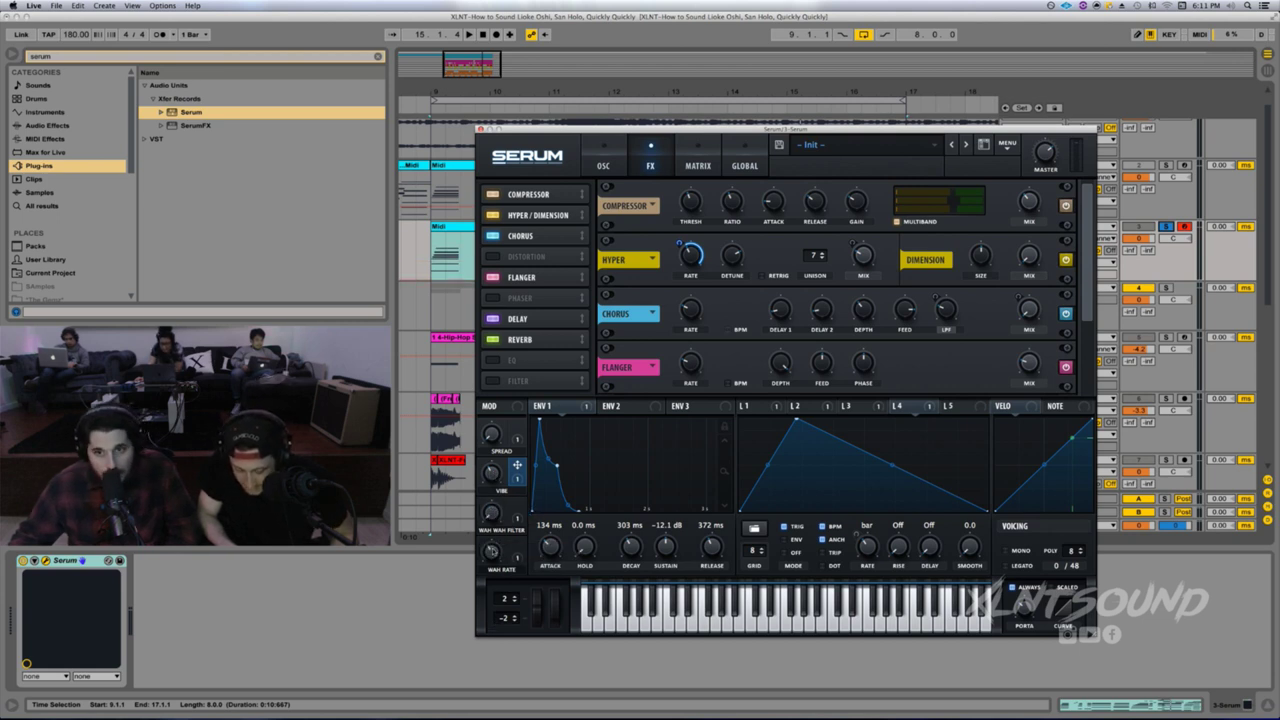
{"action": "mouse_move", "coordinate": [492, 551]}
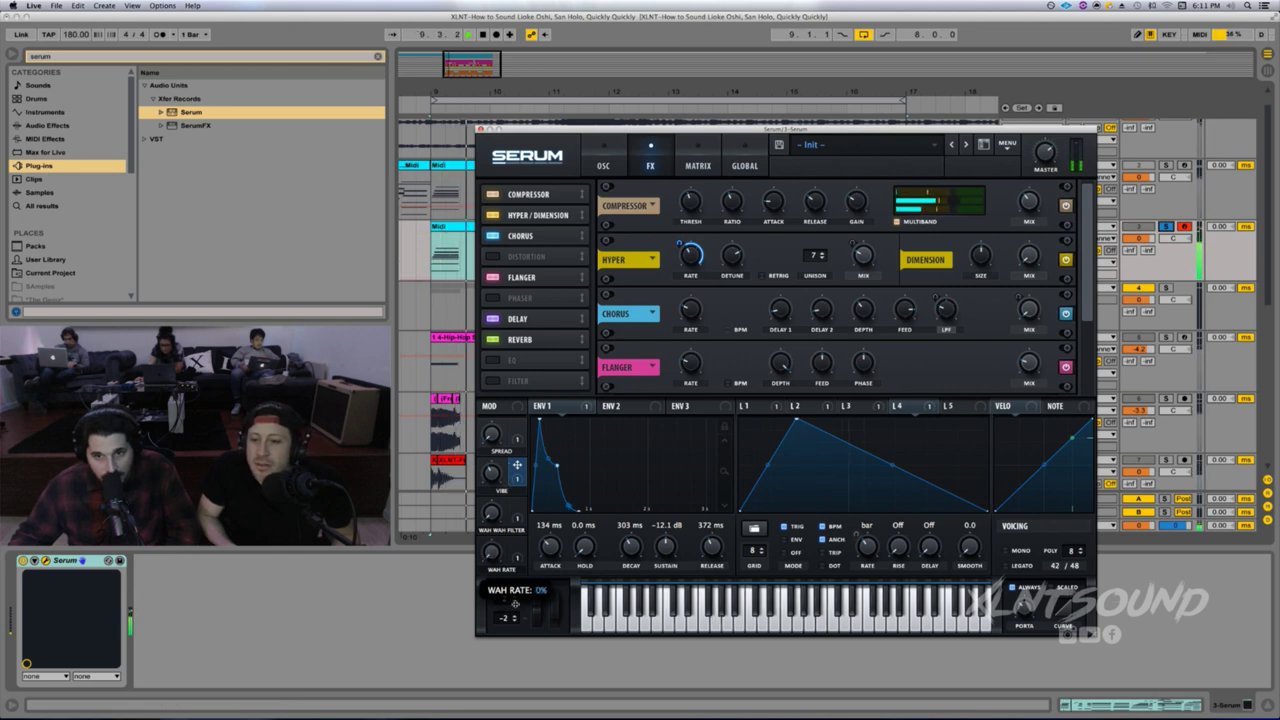
{"action": "left_click_drag", "start_coordinate": [491, 551], "coordinate": [520, 562]}
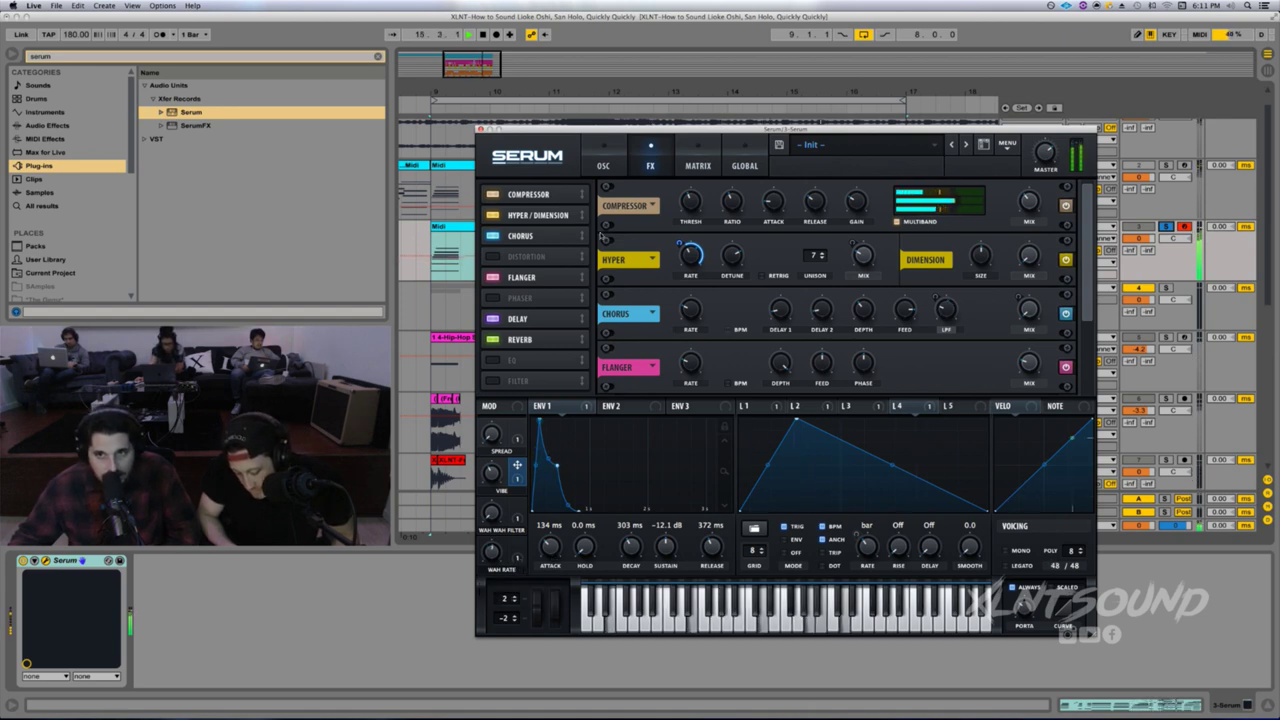
- Solo track 2 during playback to compare it with the Serum patch, and return the solo to track 3
{"action": "left_click", "coordinate": [603, 162]}
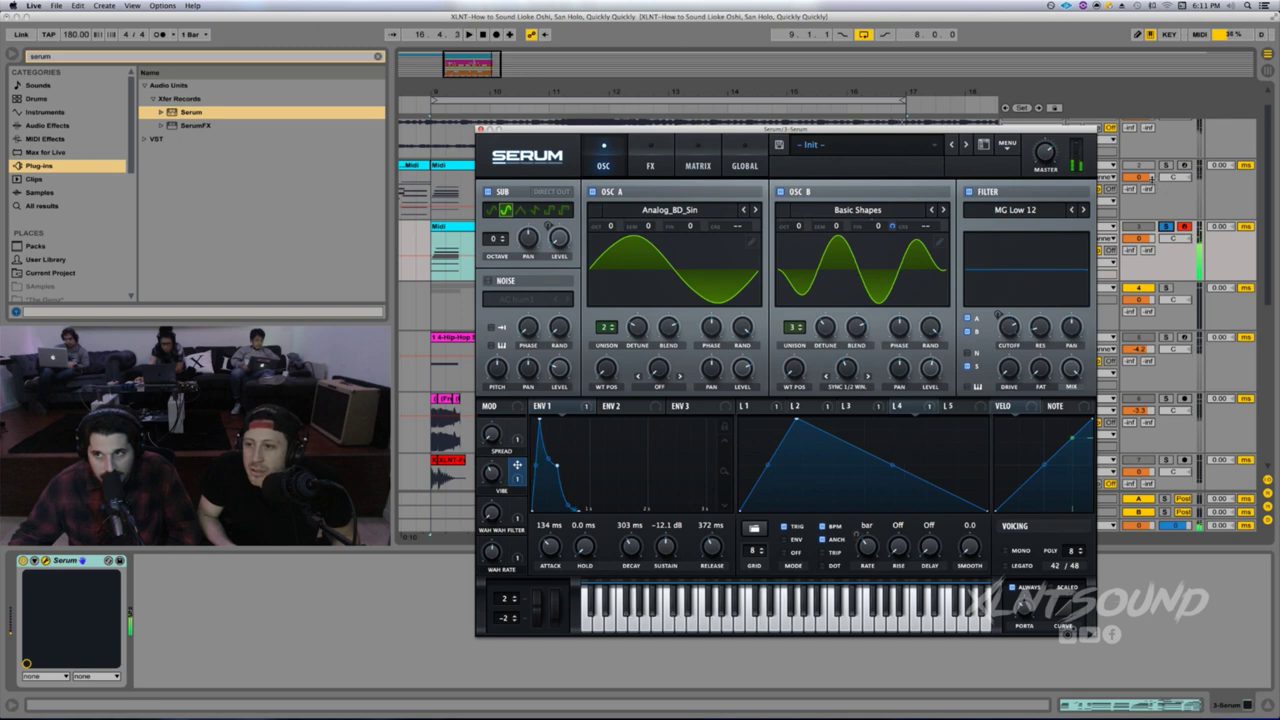
{"action": "left_click", "coordinate": [1164, 166]}
{"action": "key", "text": "space"}
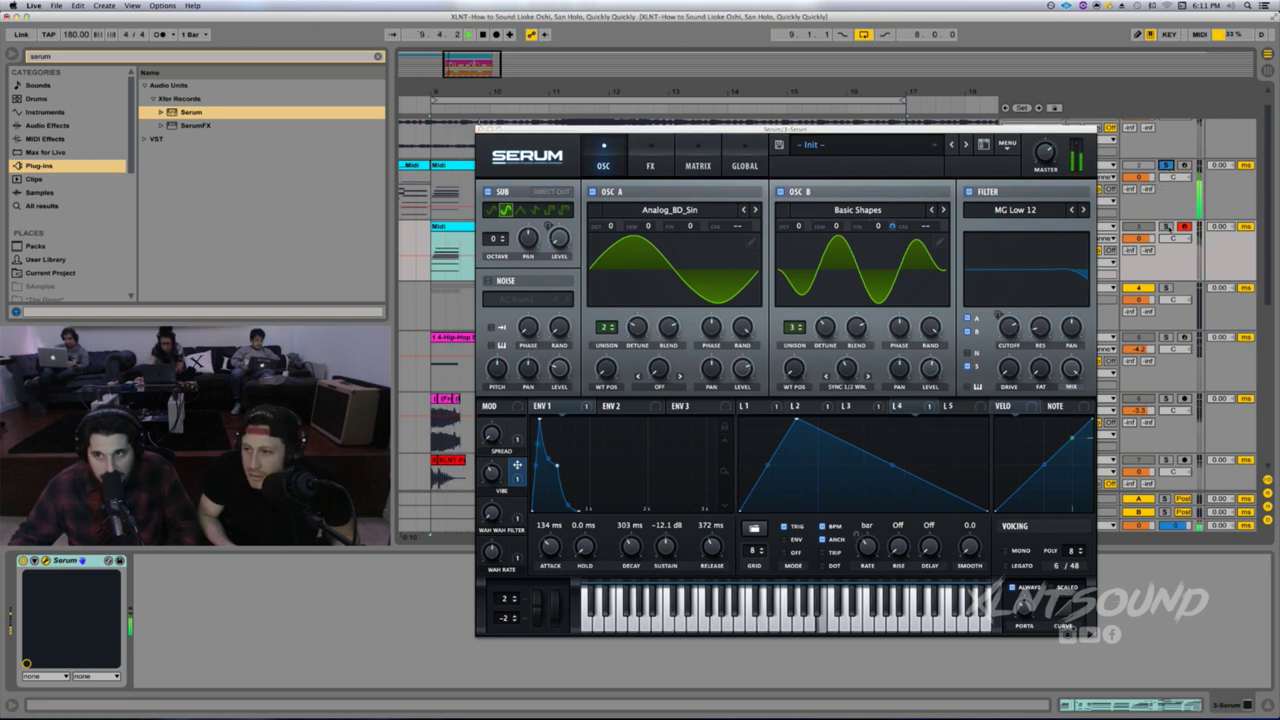
{"action": "left_click", "coordinate": [1166, 227]}
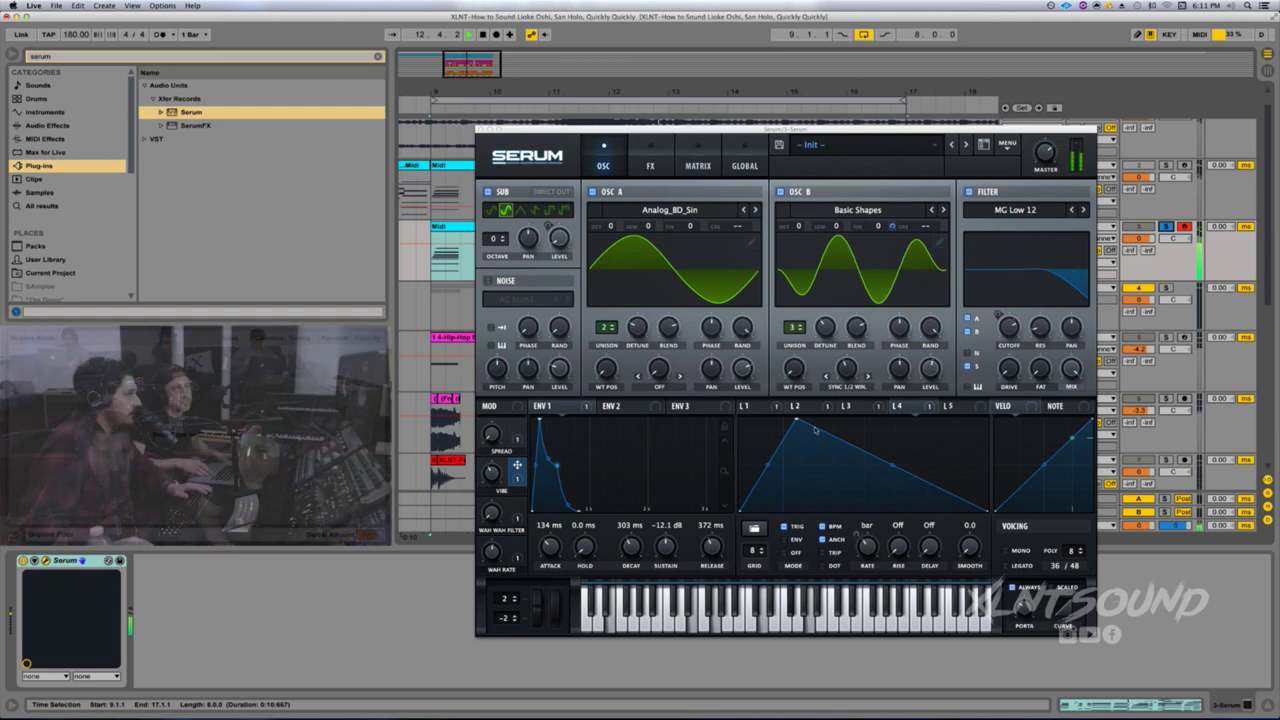
- Compare the LFO 1 and LFO 2 shapes and adjust the filter cutoff to about 4427 Hz during playback
{"action": "left_click", "coordinate": [750, 406]}
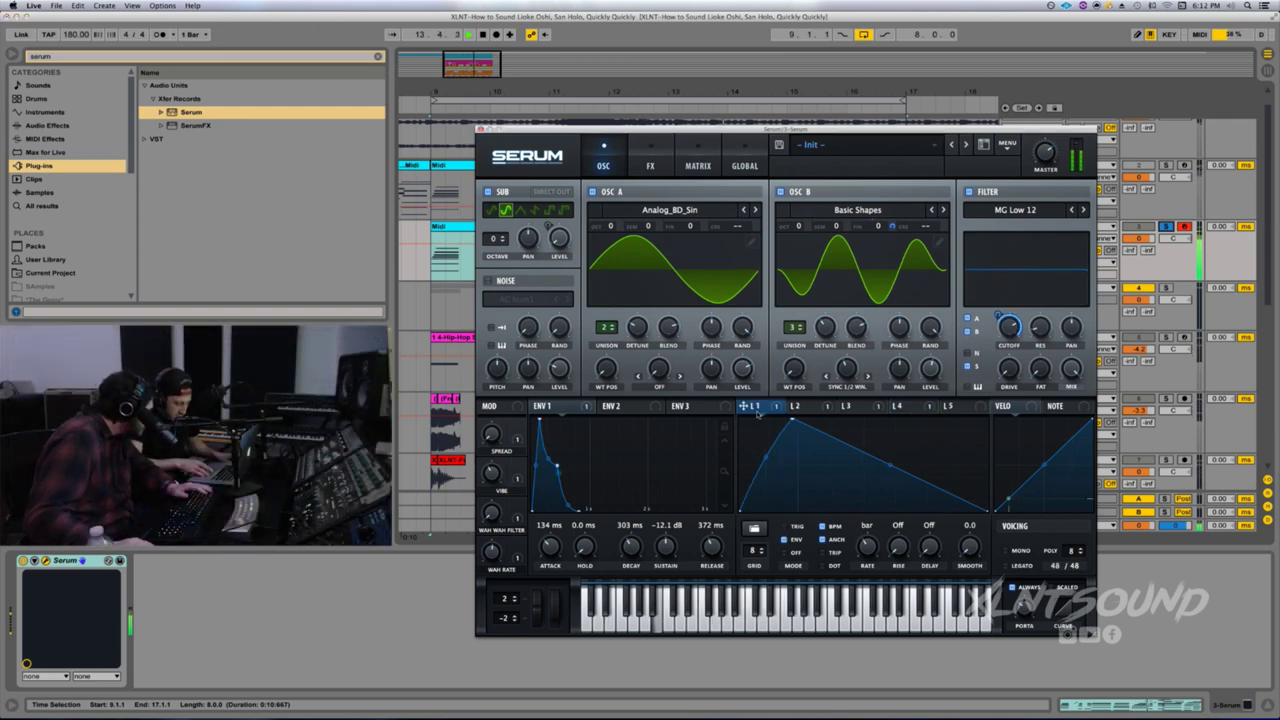
{"action": "left_click", "coordinate": [813, 407]}
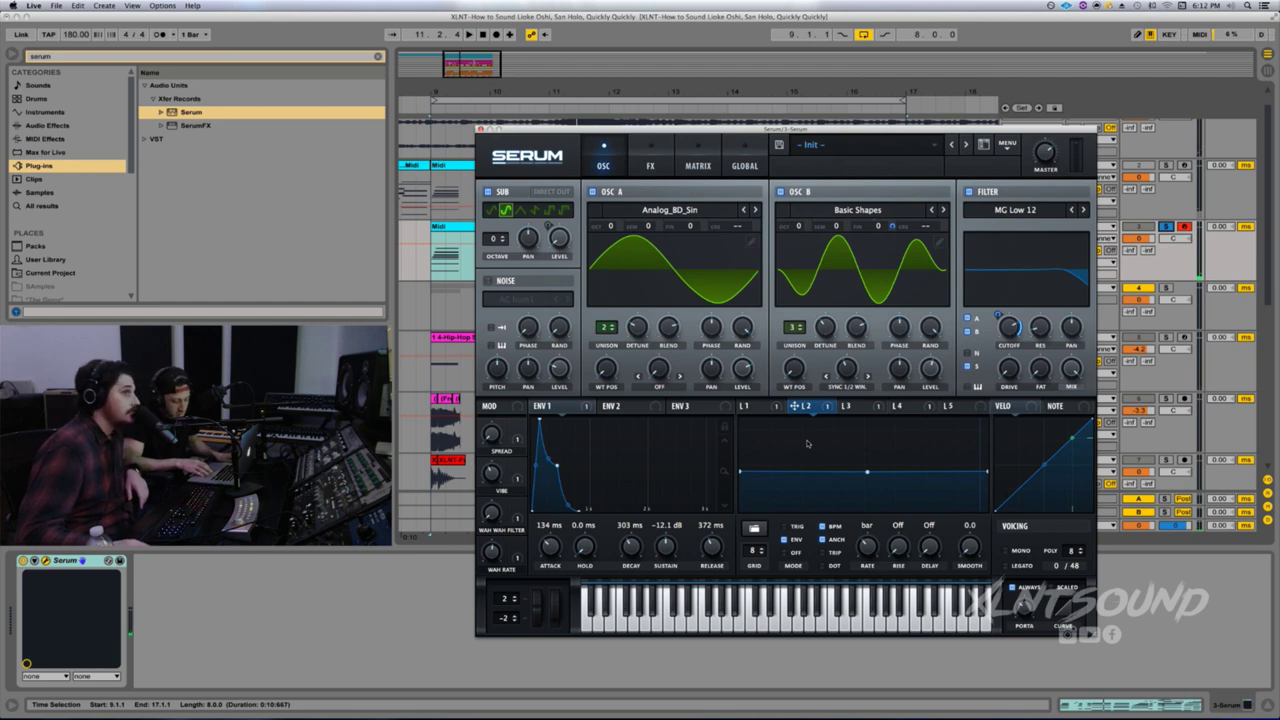
{"action": "left_click", "coordinate": [755, 408]}
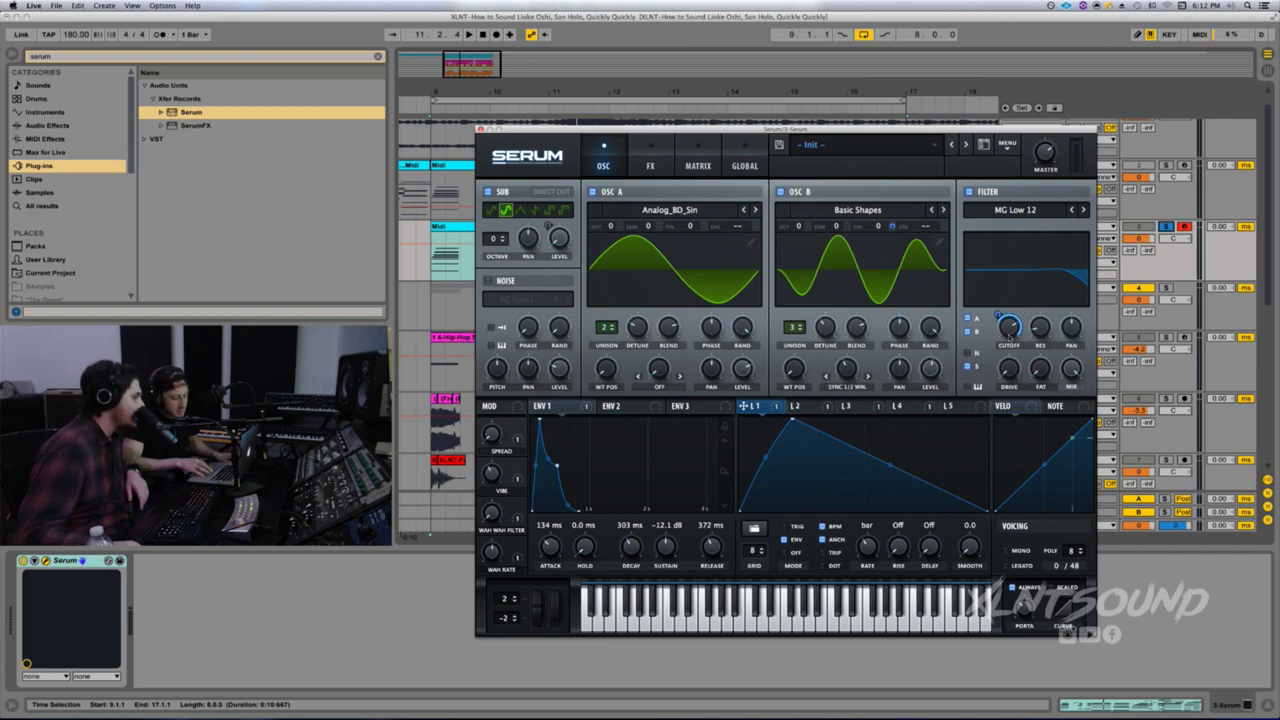
{"action": "left_click", "coordinate": [812, 406]}
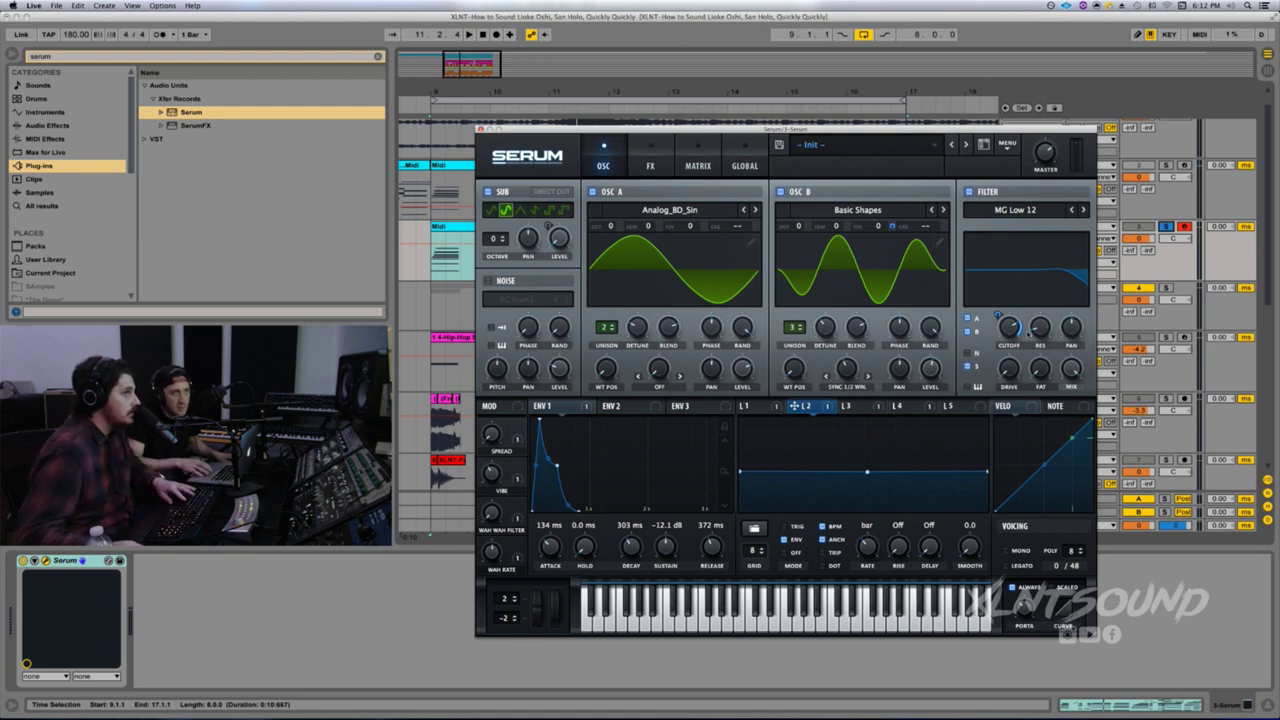
{"action": "key", "text": "space"}
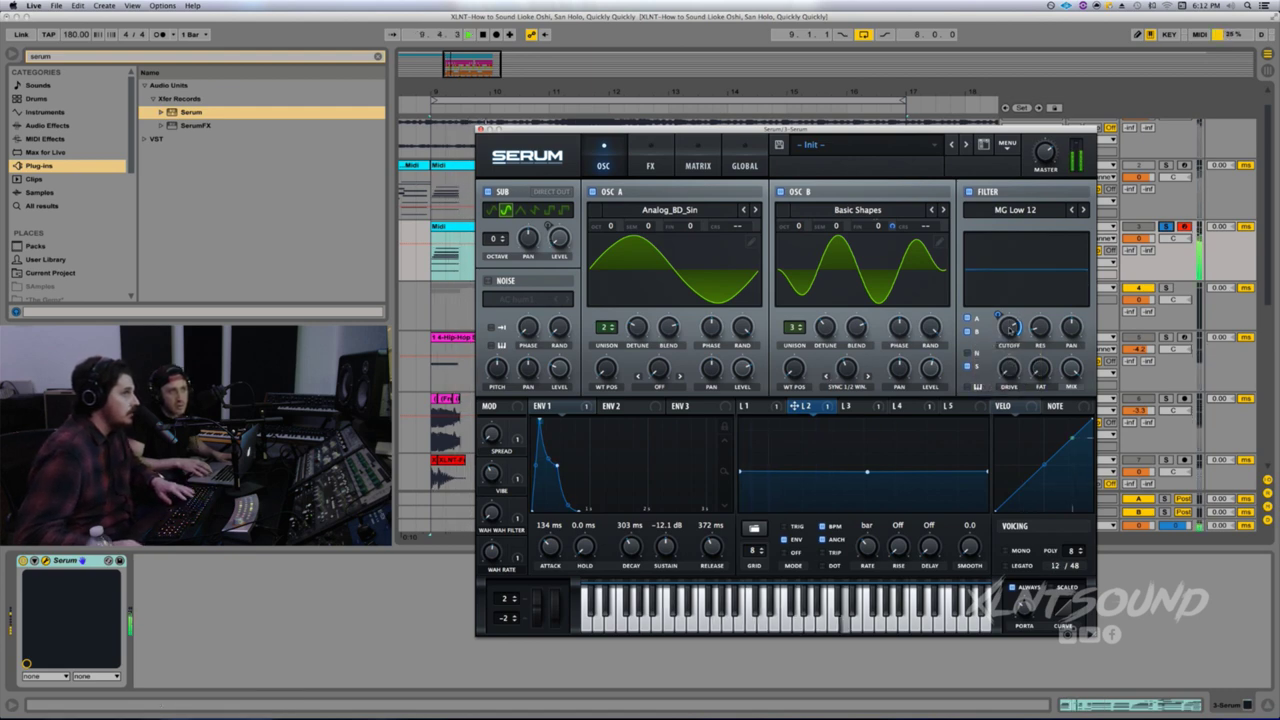
{"action": "left_click_drag", "start_coordinate": [1011, 331], "coordinate": [1010, 316]}
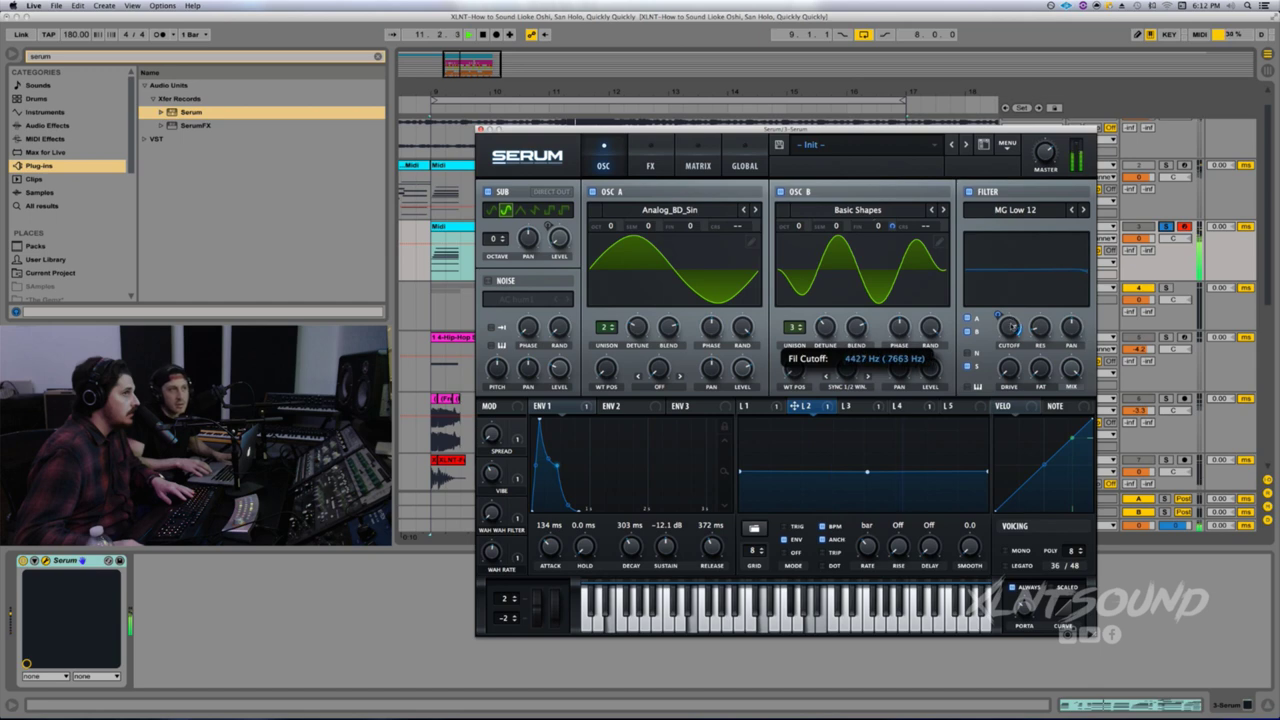
- Sweep LFO 1's modulation amount on the filter cutoff between 100 and -100, and raise it again from -100
{"action": "left_click", "coordinate": [769, 406]}
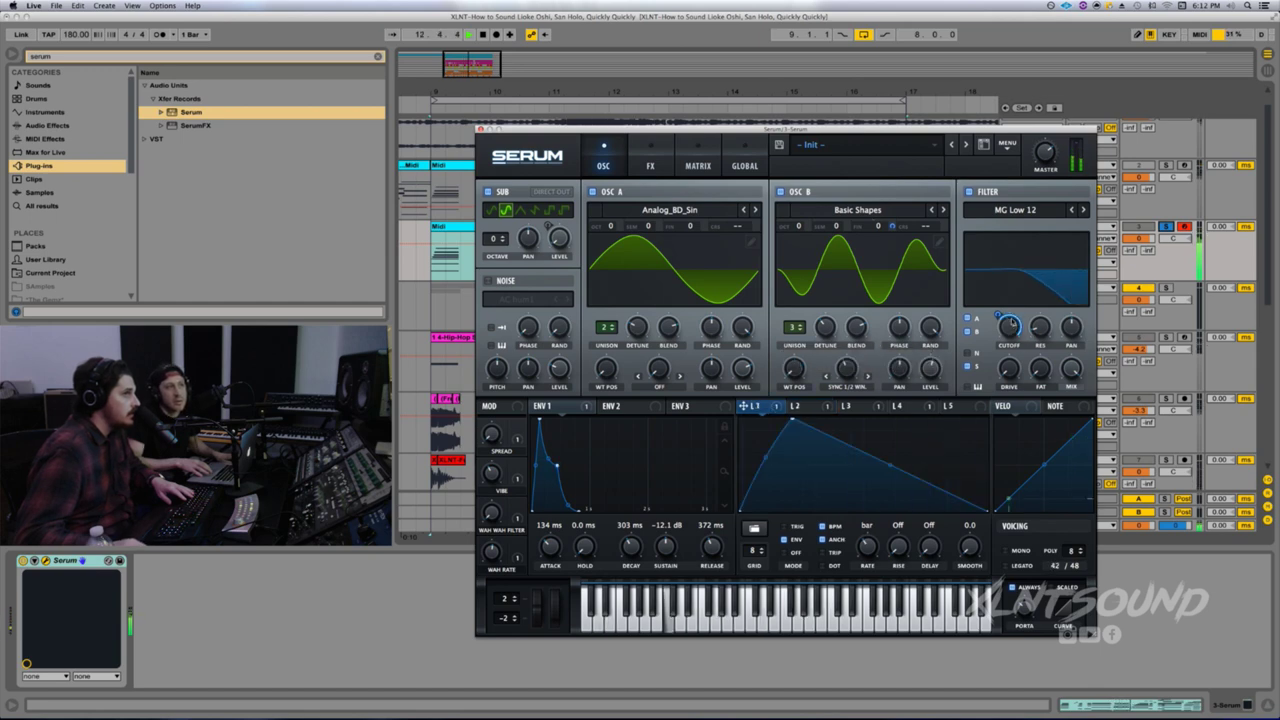
{"action": "left_click_drag", "start_coordinate": [745, 406], "coordinate": [1010, 326]}
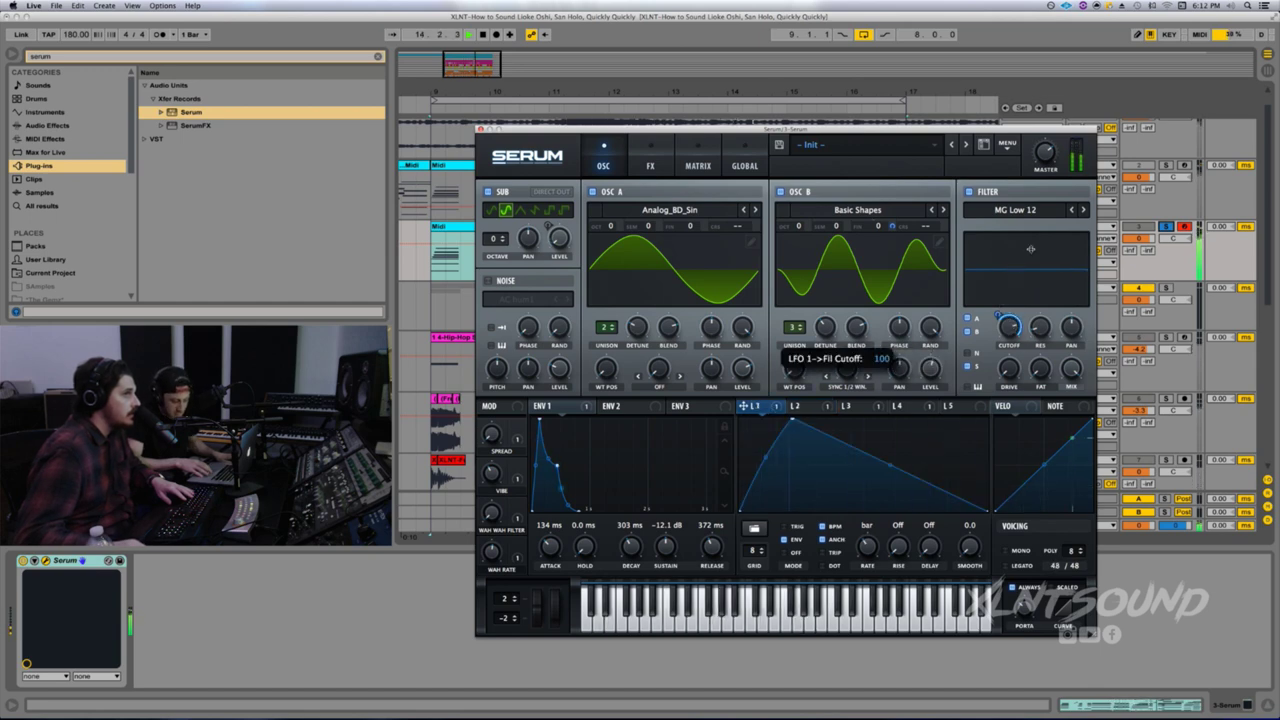
{"action": "left_click_drag", "start_coordinate": [1030, 249], "coordinate": [1001, 446]}
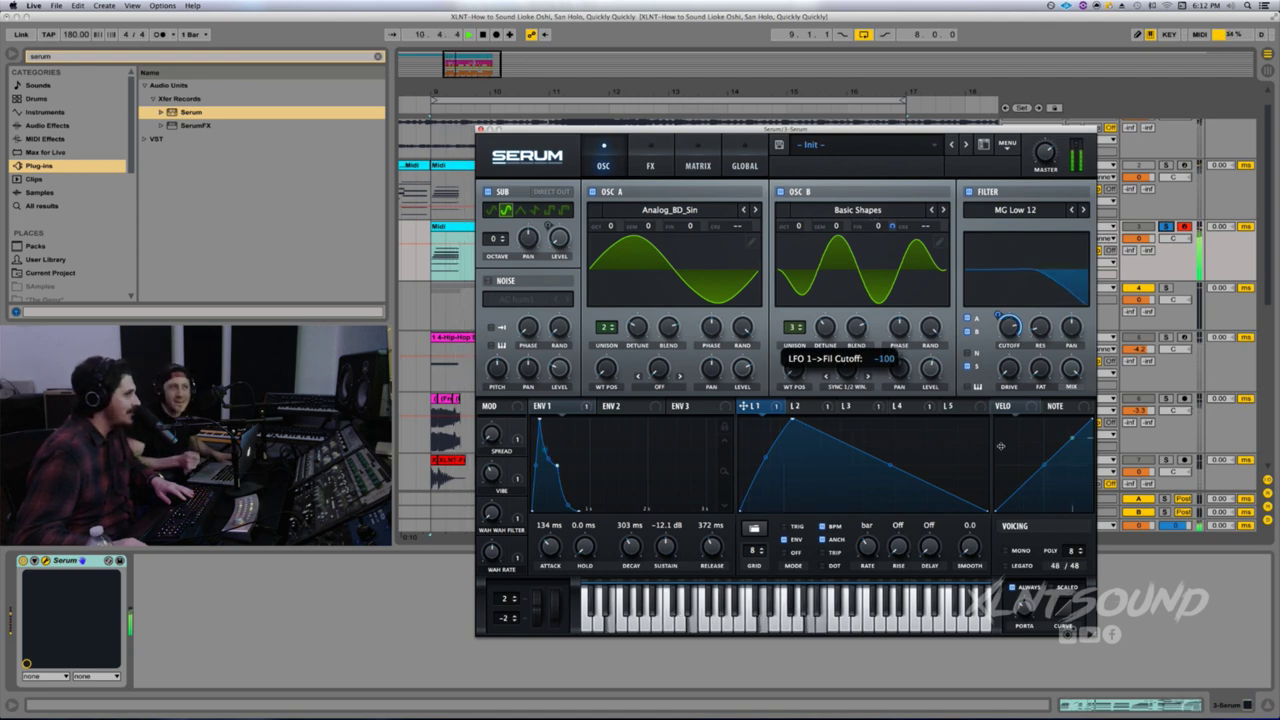
{"action": "left_click", "coordinate": [794, 406]}
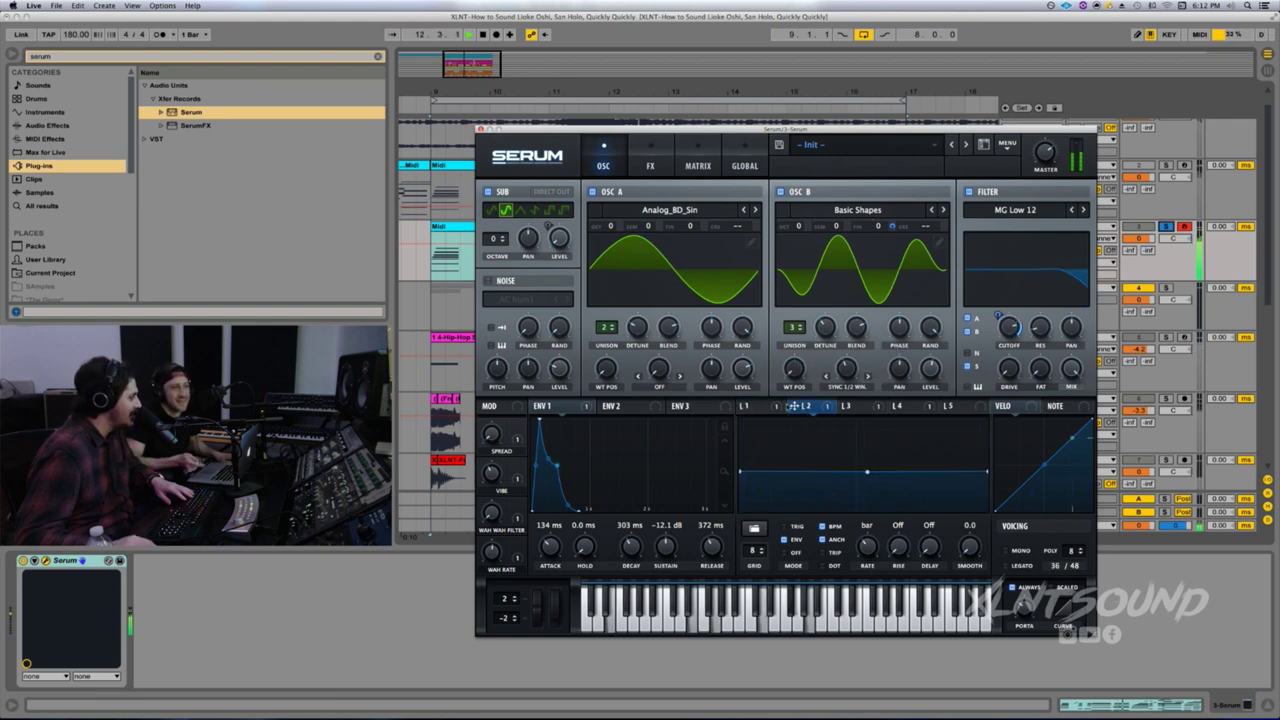
{"action": "left_click", "coordinate": [775, 406]}
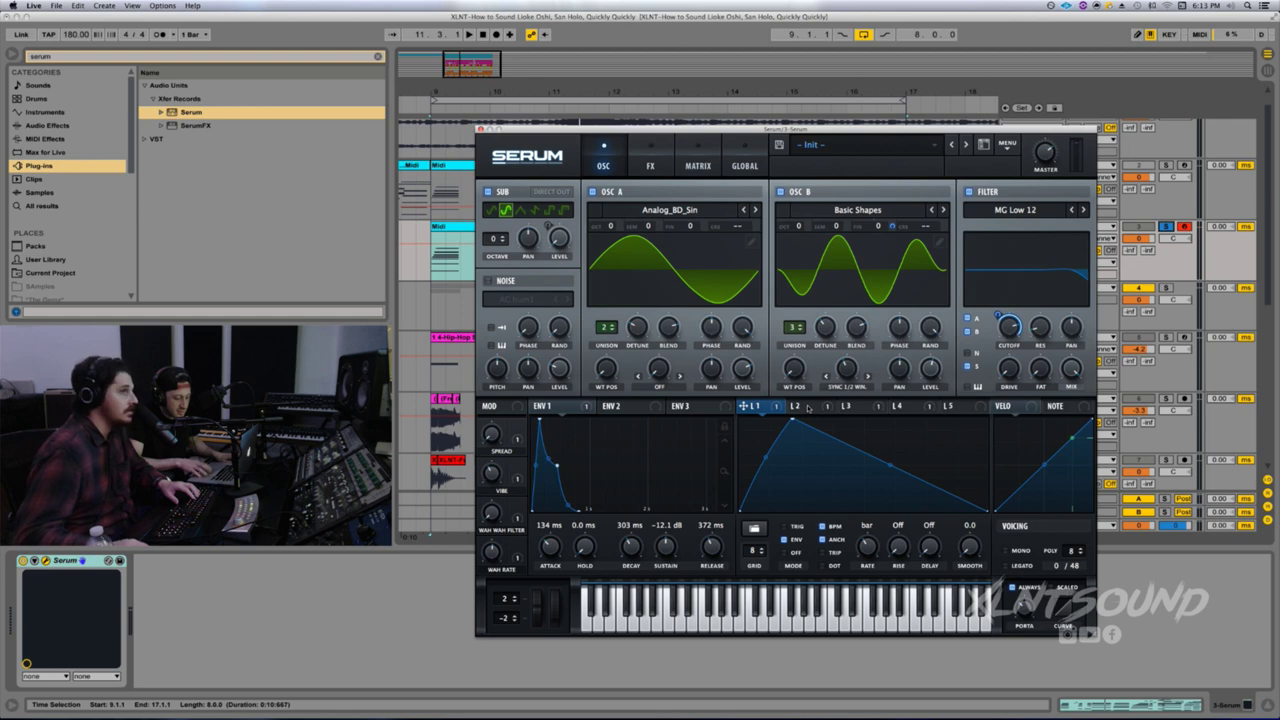
{"action": "left_click_drag", "start_coordinate": [997, 314], "coordinate": [987, 387]}
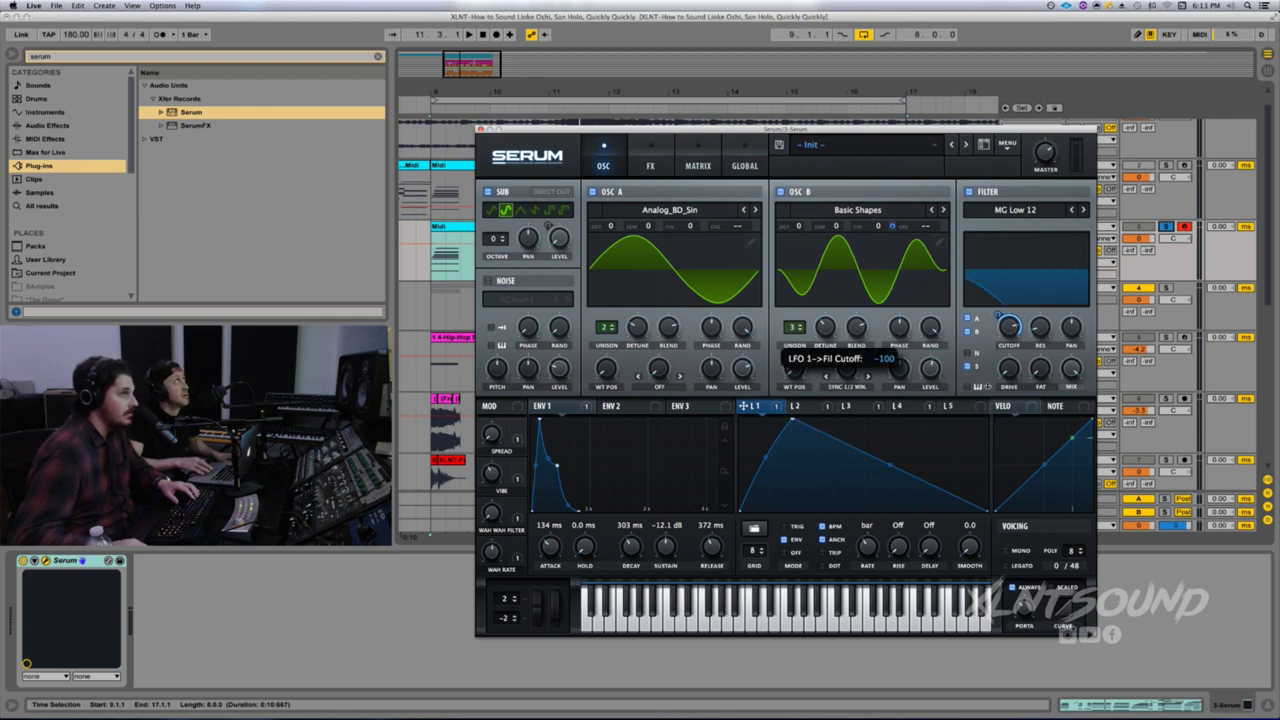
{"action": "left_click_drag", "start_coordinate": [1005, 299], "coordinate": [1048, 261]}
- Play the loop with LFO 2 shown and unsolo the Serum track to hear it in the full mix
{"action": "key", "text": "space"}
{"action": "left_click", "coordinate": [818, 407]}
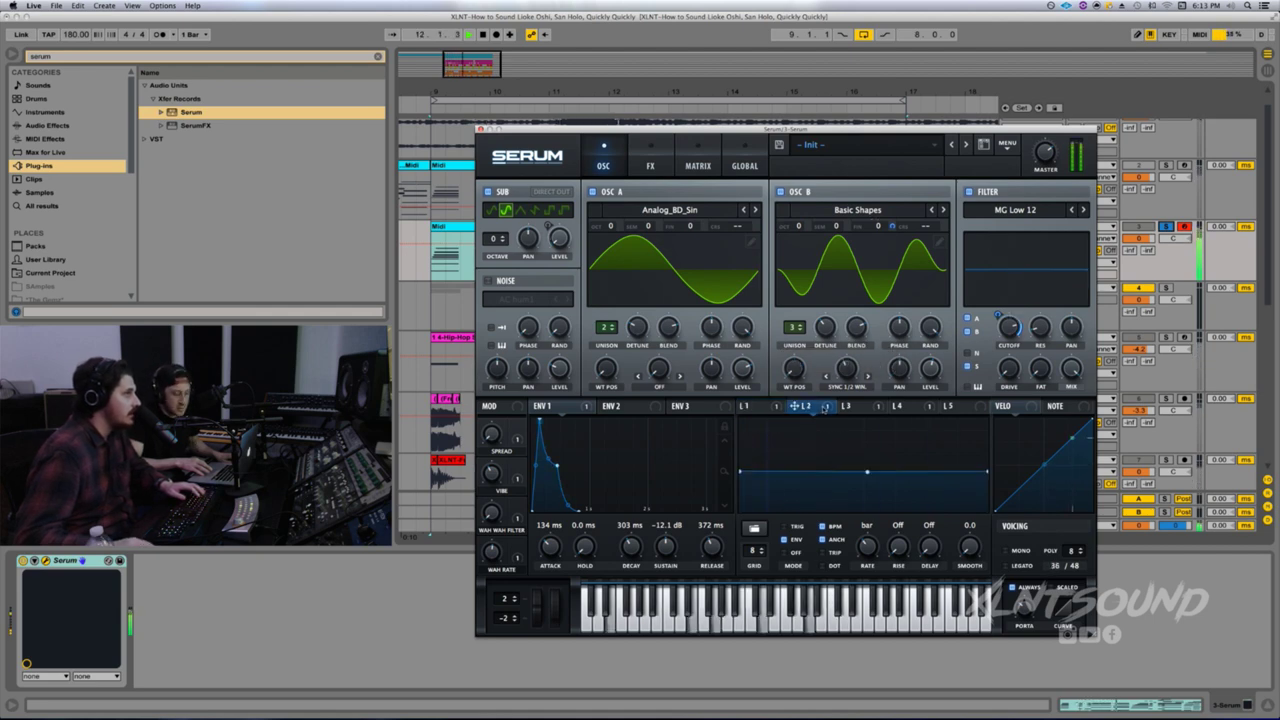
{"action": "left_click", "coordinate": [1167, 228]}
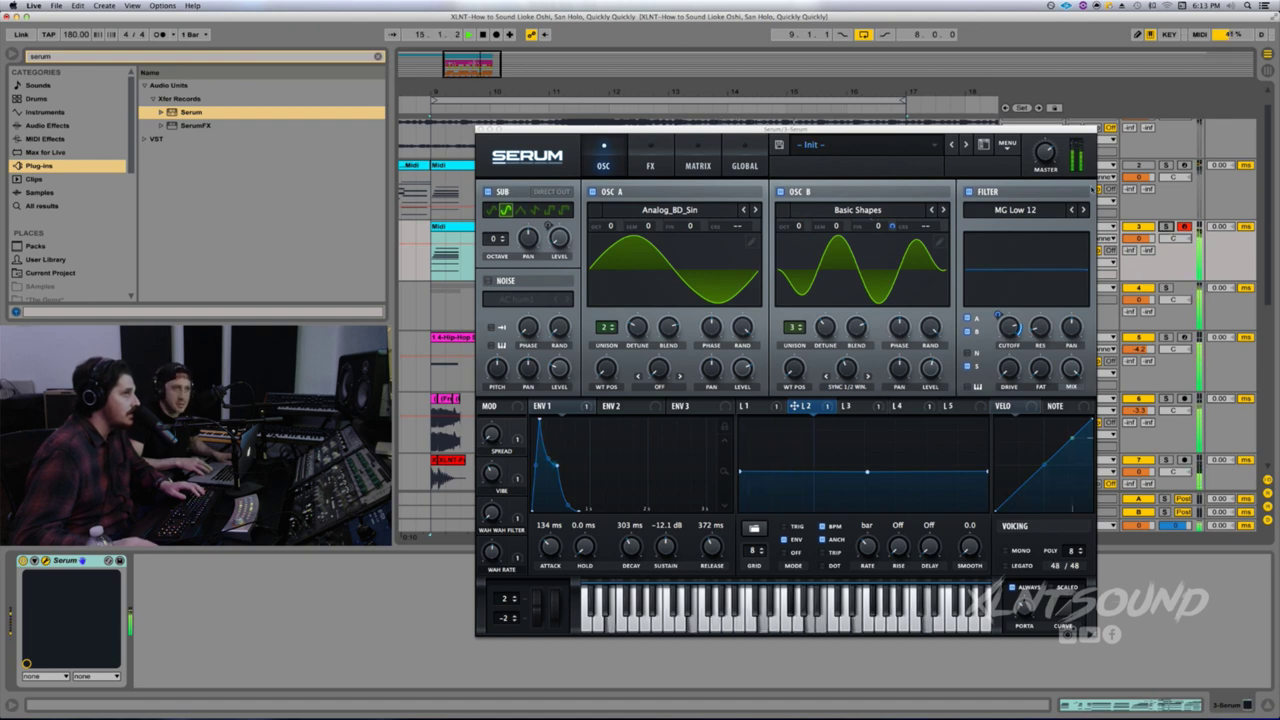
{"action": "left_click", "coordinate": [1044, 153]}
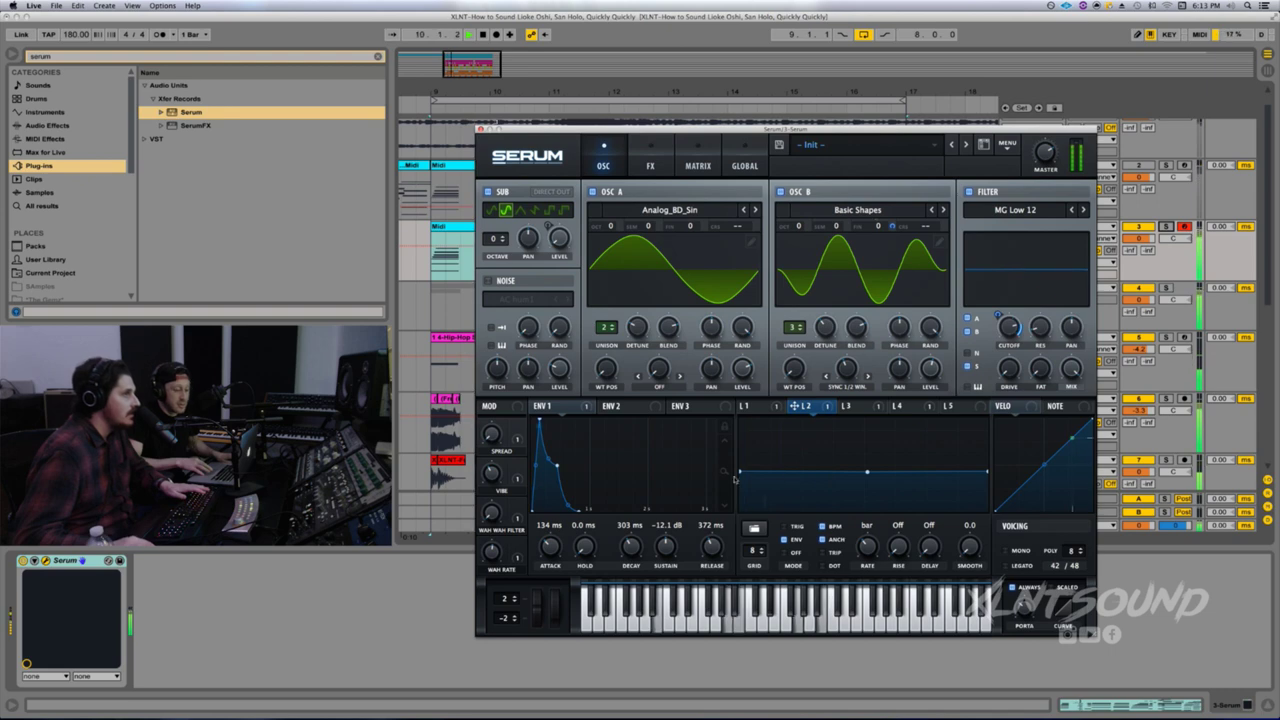
- Nudge LFO 2's middle point slightly up and earlier during playback, and compare it with the LFO 3 and LFO 4 shapes
{"action": "mouse_move", "coordinate": [868, 474]}
{"action": "left_mouse_down"}
{"action": "mouse_move", "coordinate": [858, 485]}
{"action": "mouse_move", "coordinate": [846, 421]}
{"action": "mouse_move", "coordinate": [858, 490]}
{"action": "mouse_move", "coordinate": [861, 470]}
{"action": "left_mouse_up"}
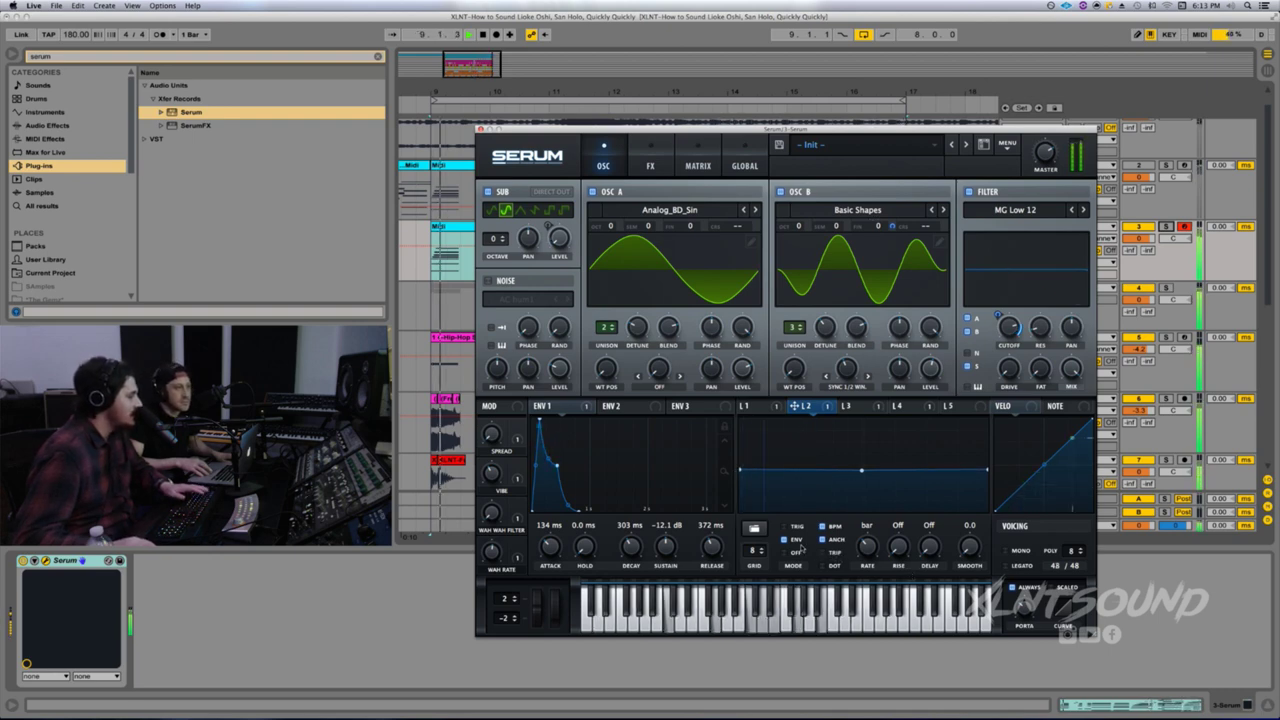
{"action": "left_click", "coordinate": [845, 406]}
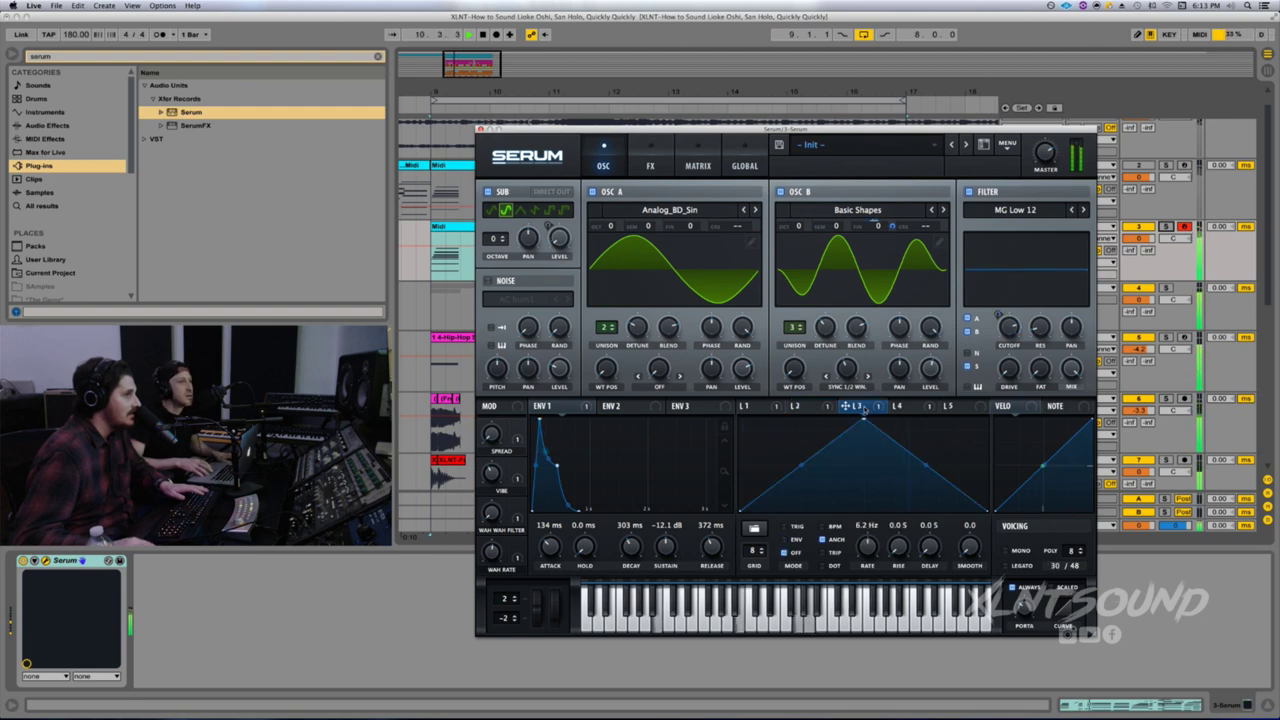
{"action": "left_click", "coordinate": [899, 406]}
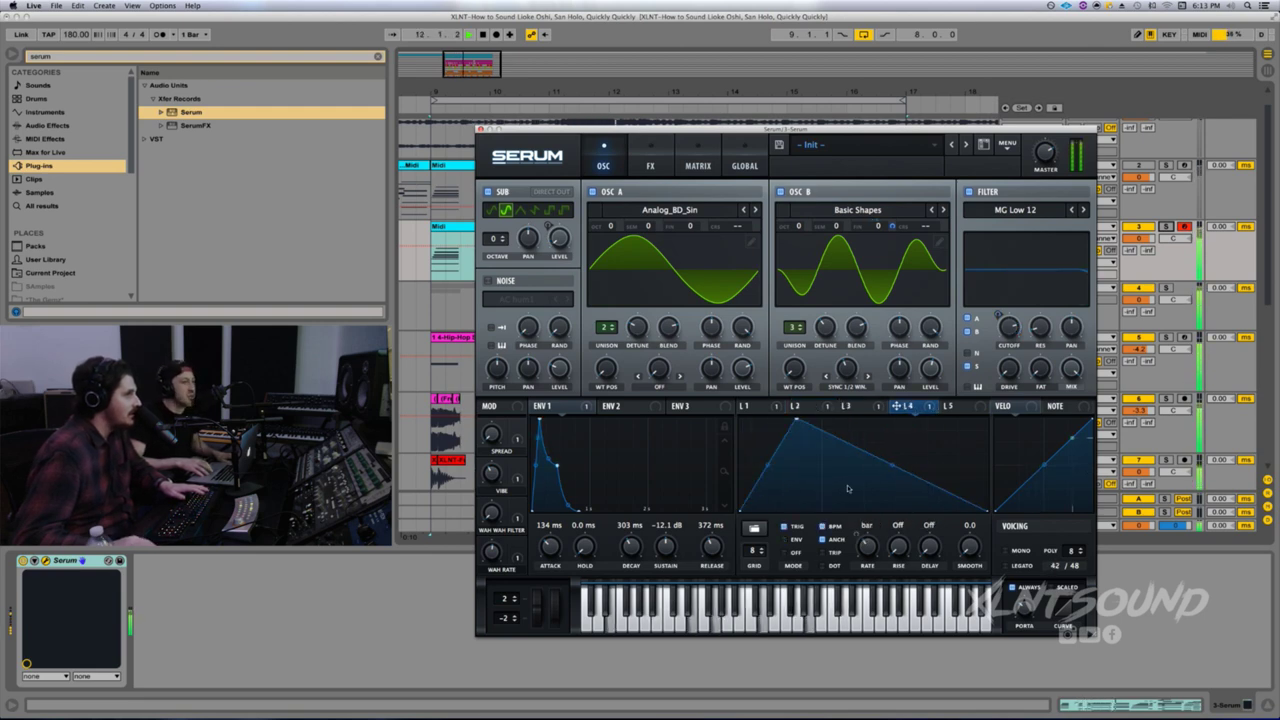
{"action": "mouse_move", "coordinate": [515, 543]}
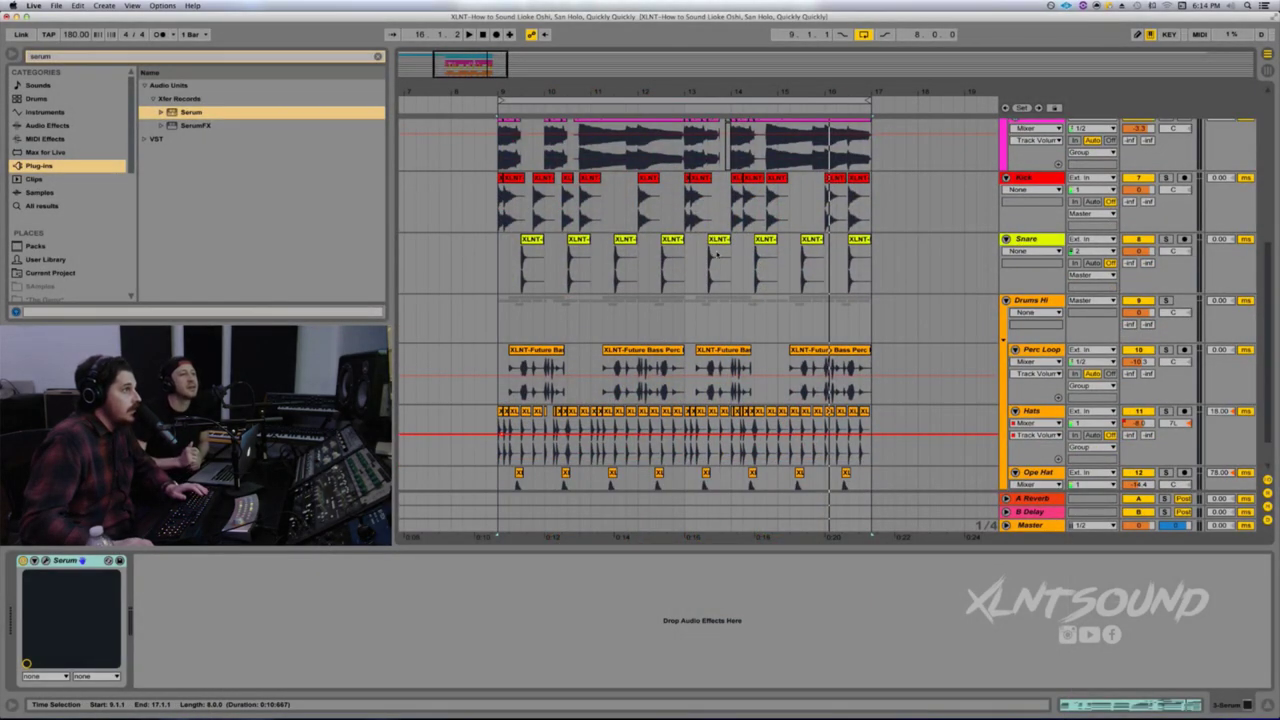
- Solo the Hats track and play it from bar 9
{"action": "scroll", "coordinate": [717, 253], "scroll_direction": "down", "scroll_amount": 1}
{"action": "scroll", "coordinate": [717, 253], "scroll_direction": "left", "scroll_amount": 1}
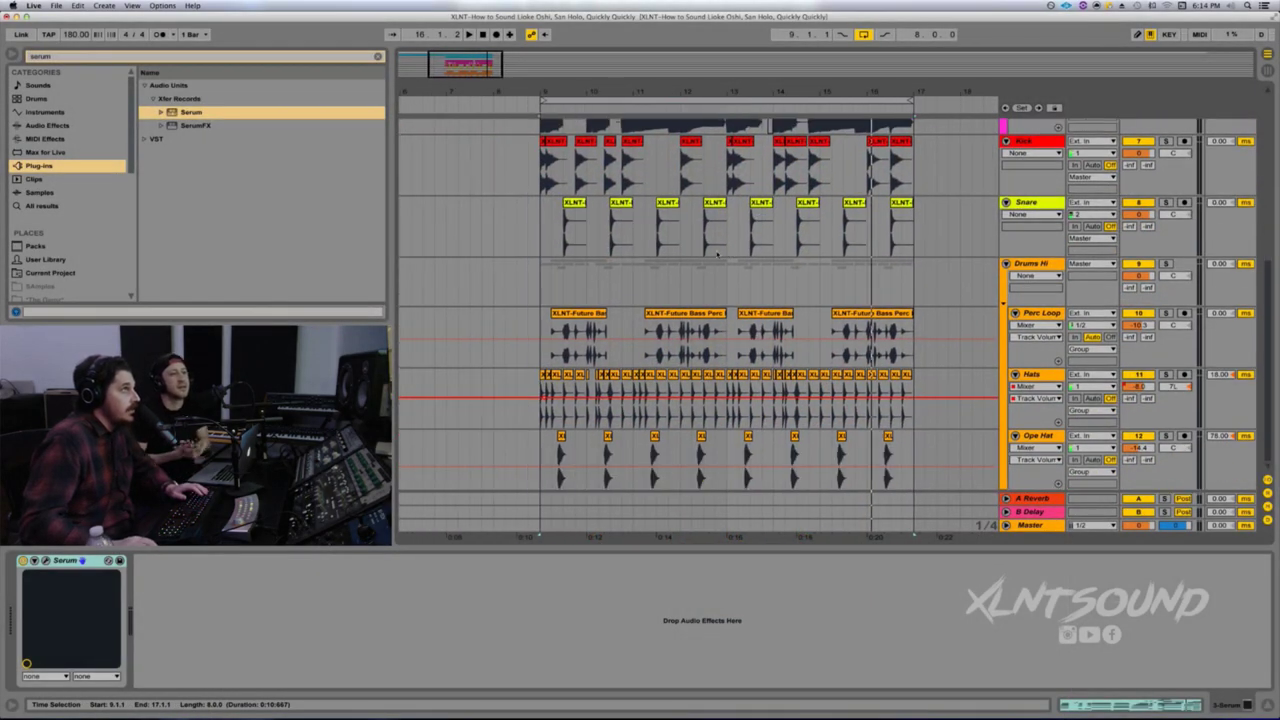
{"action": "left_click", "coordinate": [540, 374]}
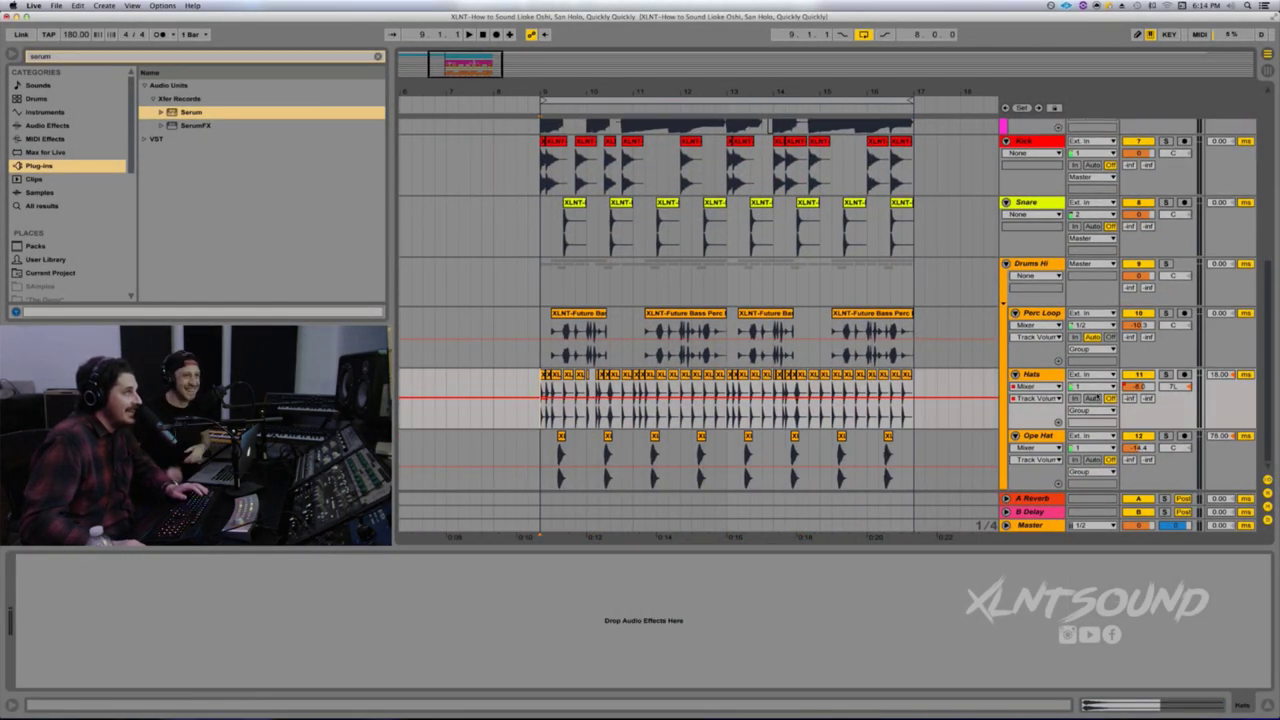
{"action": "left_click", "coordinate": [1165, 374]}
{"action": "key", "text": "space"}
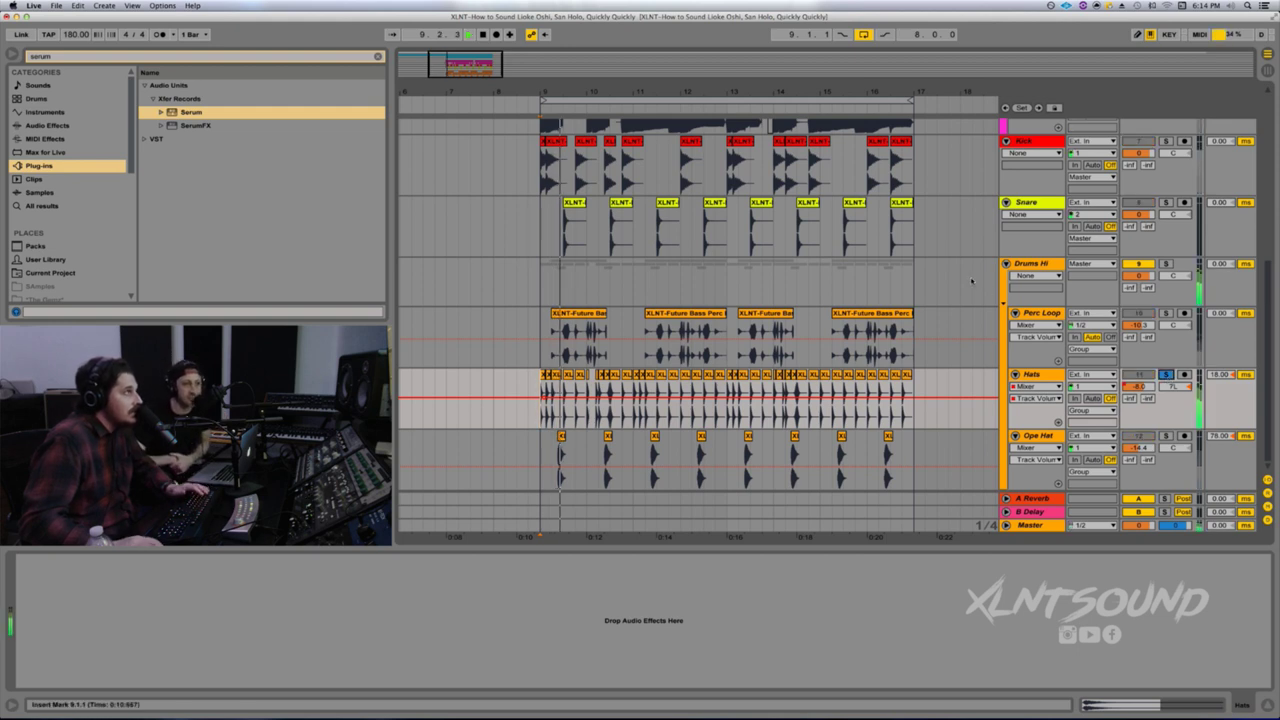
- Play the hats against the metronome while sweeping the Hats track delay to 373, 443 and -59 ms, and settle it at 17 ms
{"action": "left_click", "coordinate": [160, 34]}
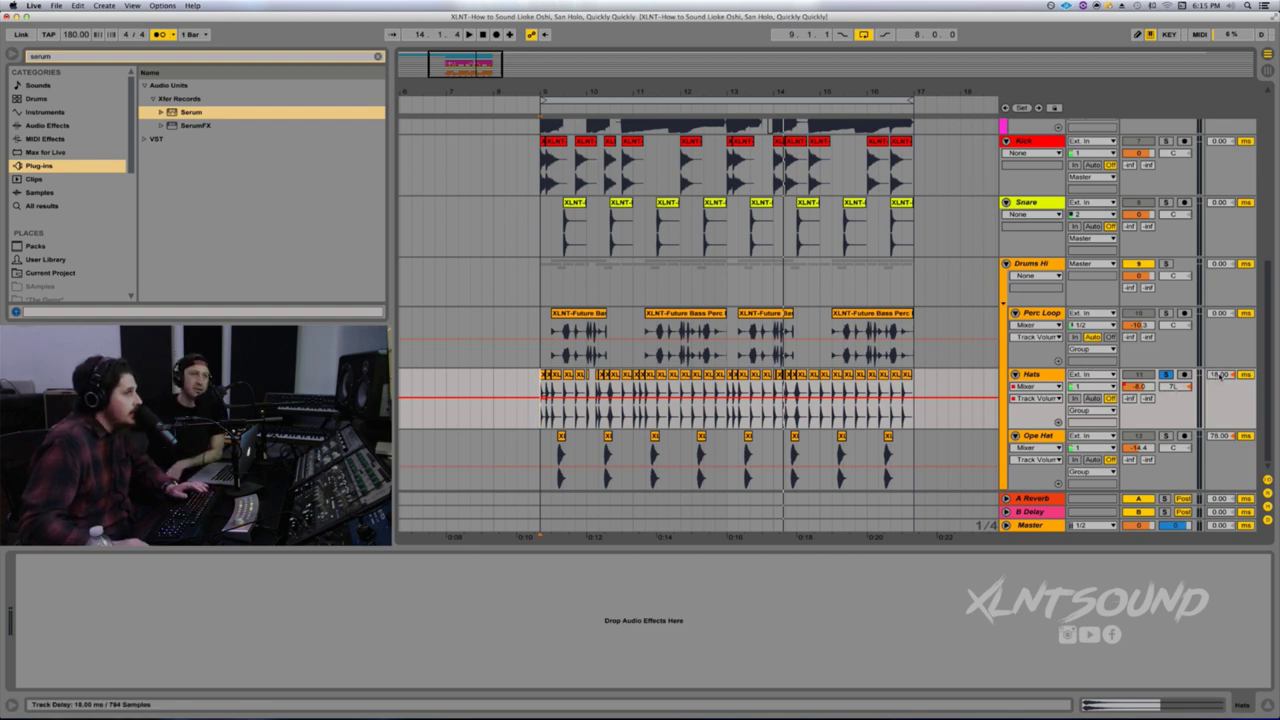
{"action": "left_click_drag", "start_coordinate": [840, 89], "coordinate": [840, 160]}
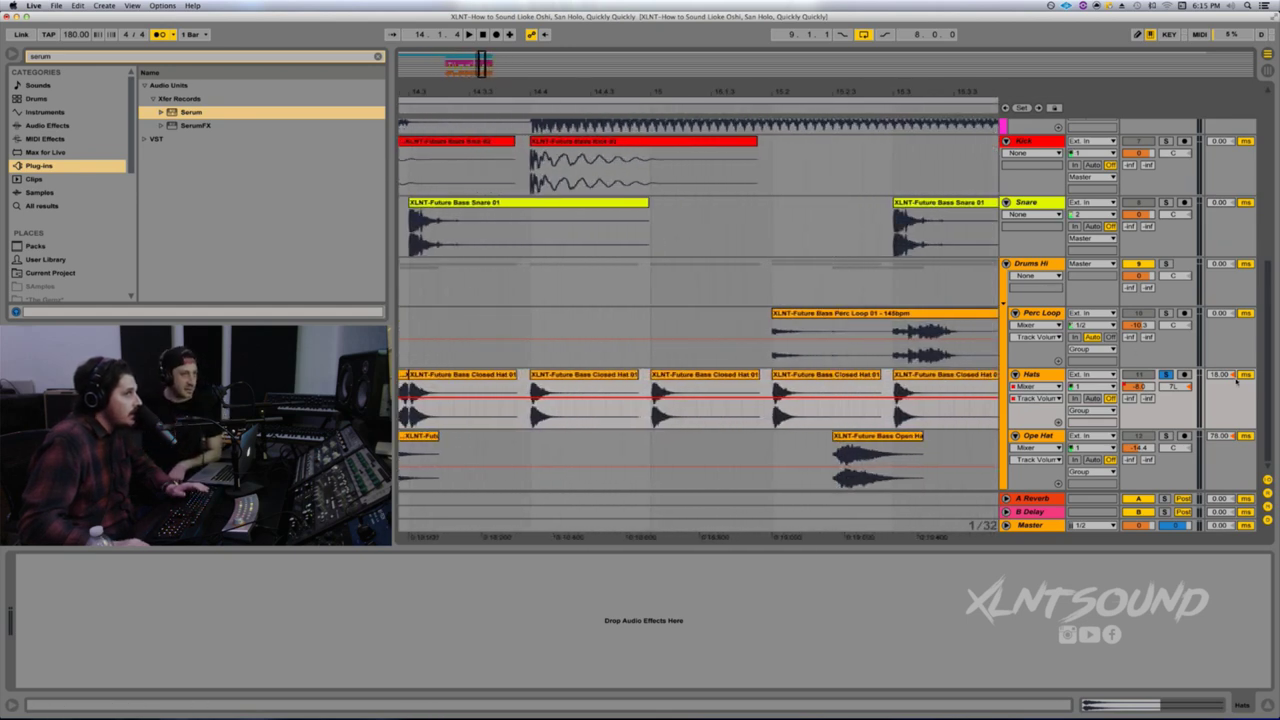
{"action": "key", "text": "space"}
{"action": "left_click_drag", "start_coordinate": [1224, 374], "coordinate": [1224, 290]}
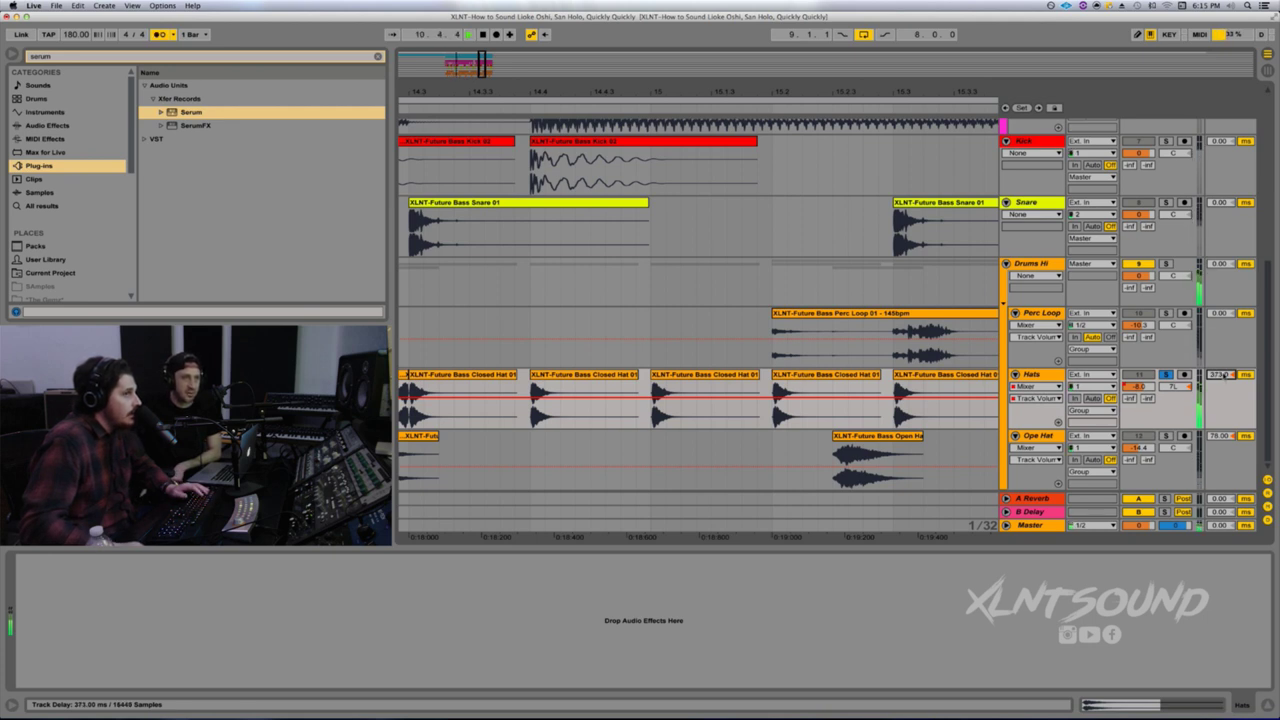
{"action": "left_click_drag", "start_coordinate": [1224, 375], "coordinate": [1224, 331]}
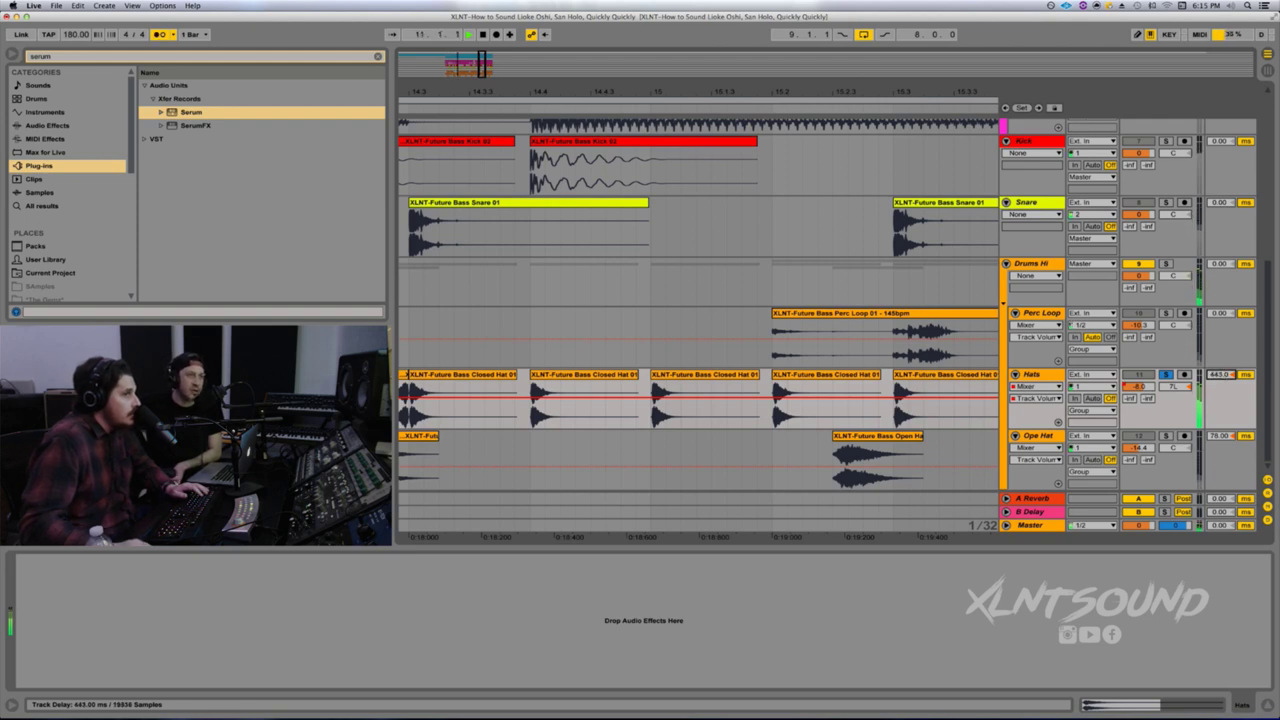
{"action": "left_click_drag", "start_coordinate": [1220, 374], "coordinate": [1220, 467]}
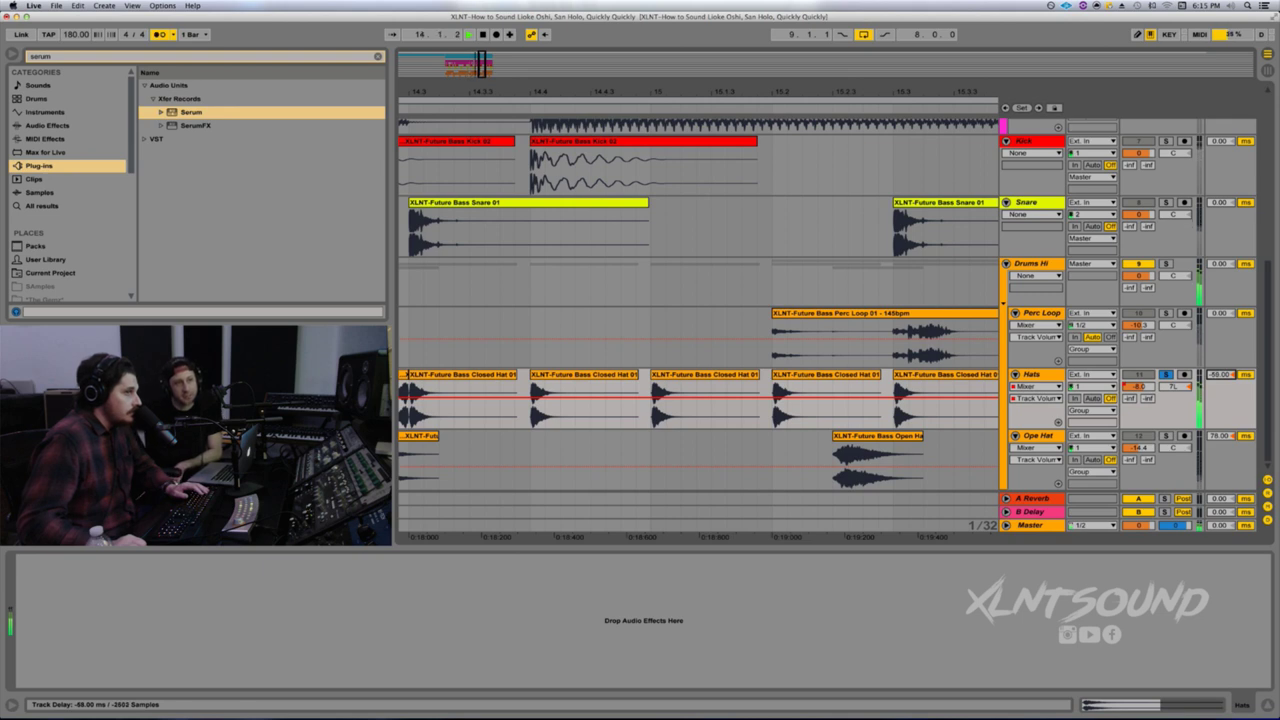
{"action": "left_click_drag", "start_coordinate": [1220, 375], "coordinate": [1220, 349]}
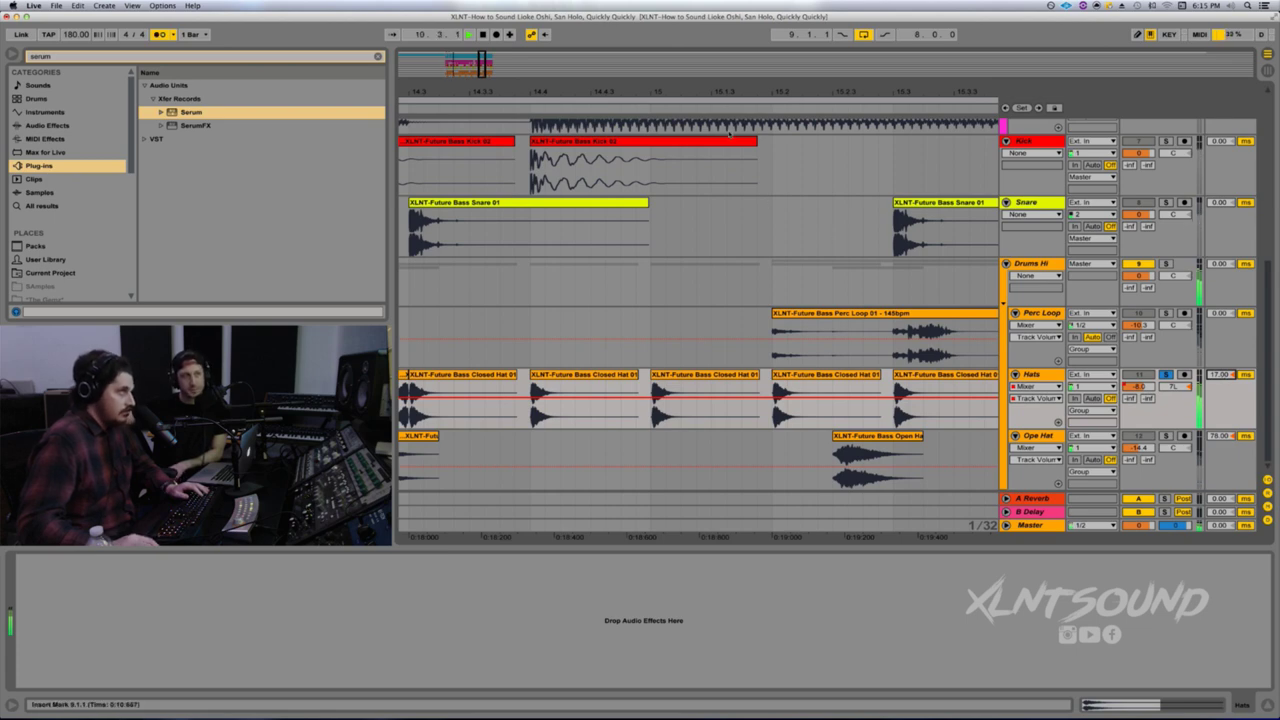
- Stop the soloed hats playback and switch the metronome off
{"action": "left_click_drag", "start_coordinate": [777, 96], "coordinate": [778, 95]}
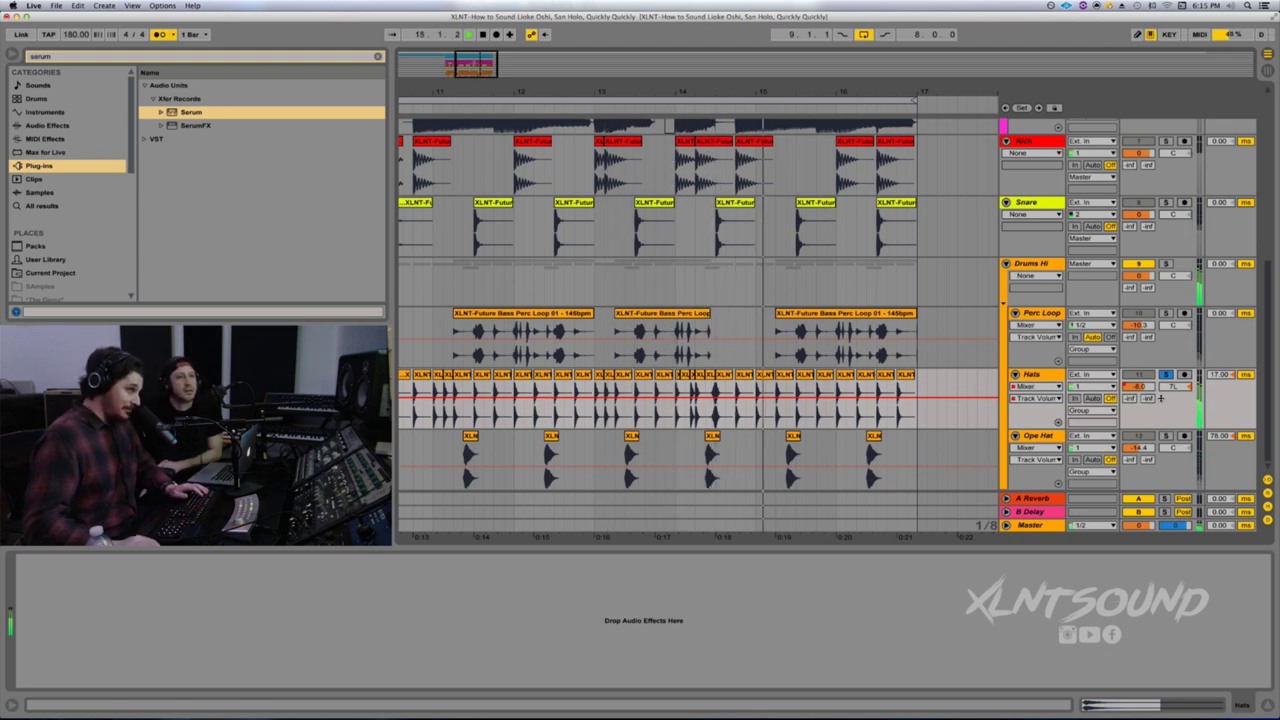
{"action": "key", "text": "space"}
{"action": "left_click", "coordinate": [161, 36]}
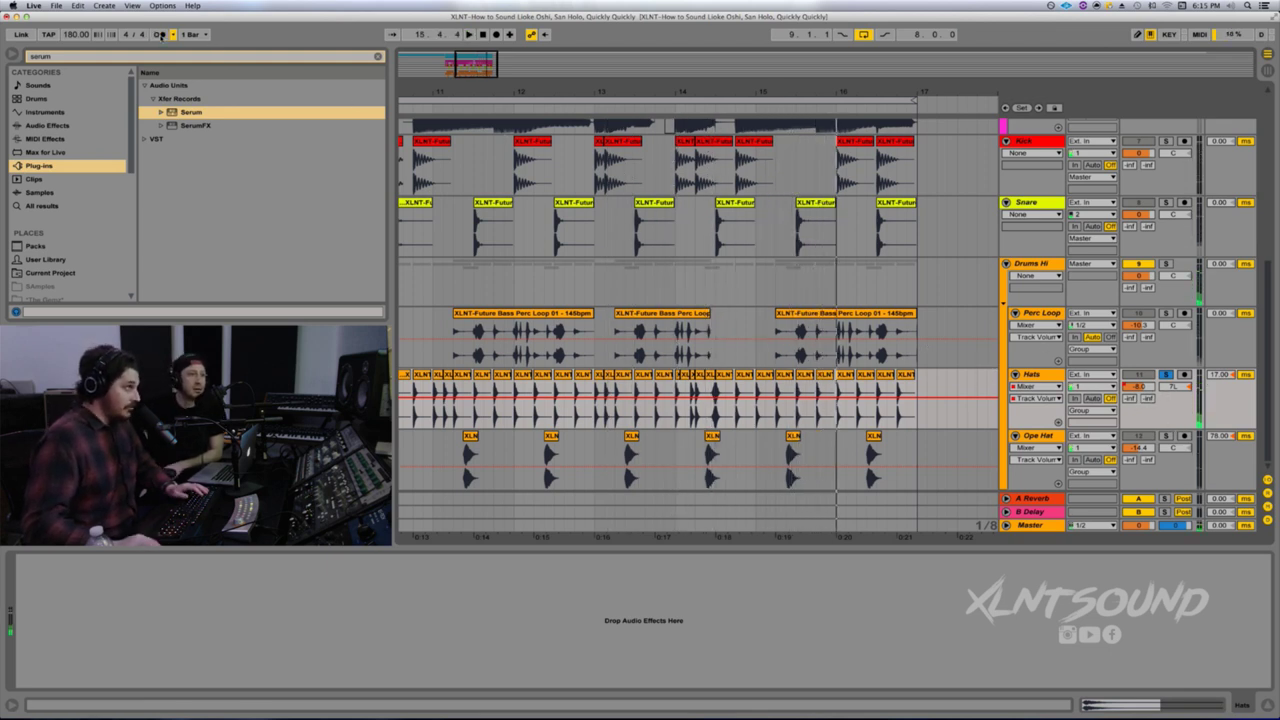
- Select the Serum track's MIDI clip and look over the bass and drum tracks below it
{"action": "scroll", "coordinate": [777, 388], "scroll_direction": "left", "scroll_amount": 5}
{"action": "scroll", "coordinate": [777, 388], "scroll_direction": "up", "scroll_amount": 6}
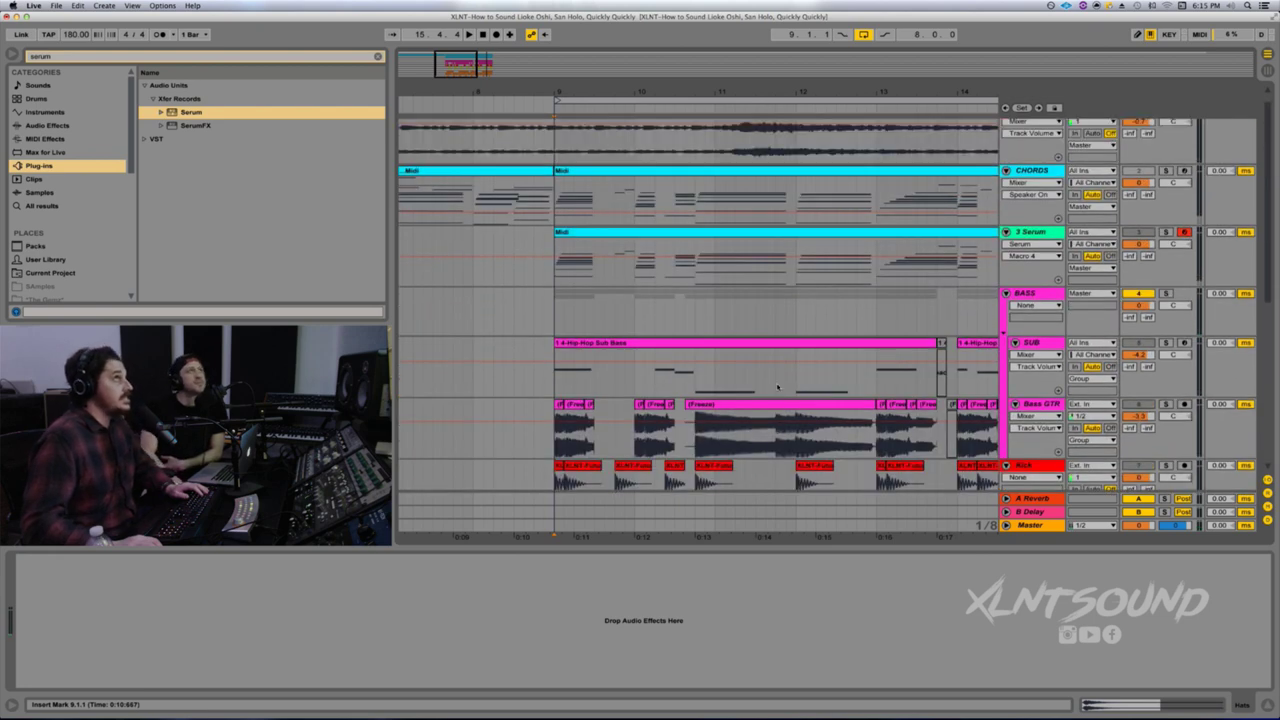
{"action": "double_click", "coordinate": [734, 249]}
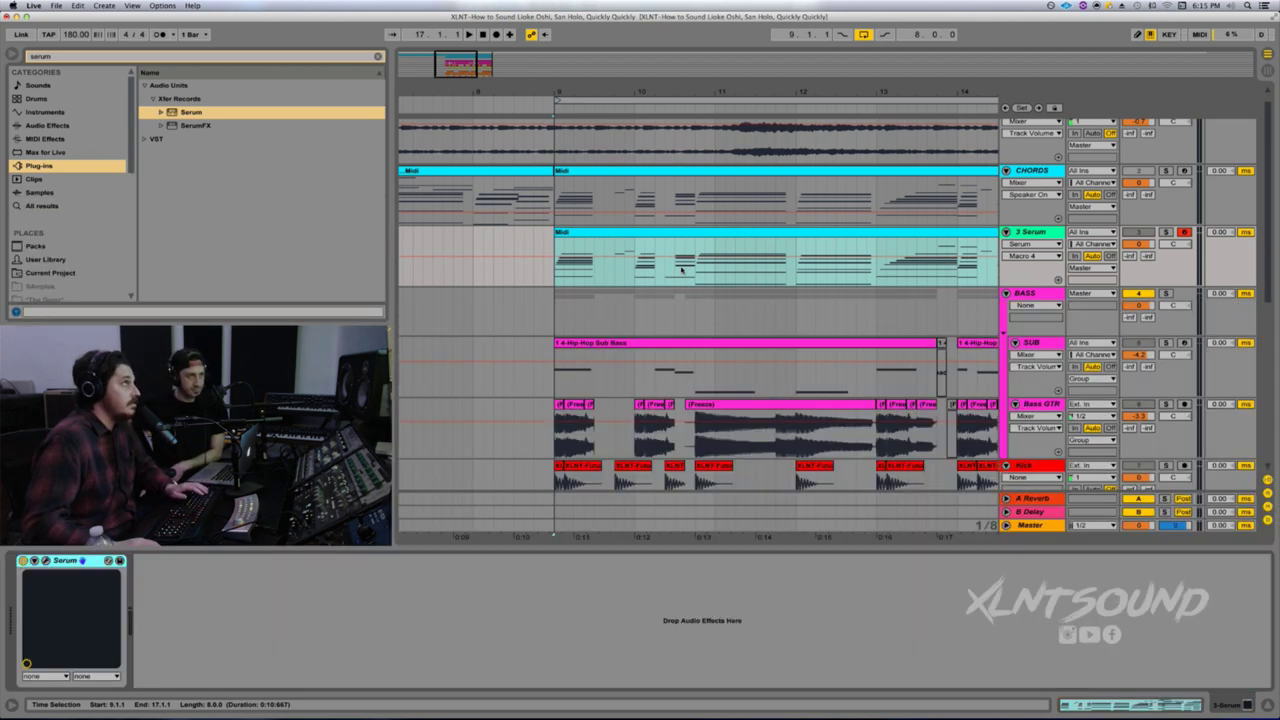
{"action": "scroll", "coordinate": [755, 354], "scroll_direction": "down", "scroll_amount": 5}
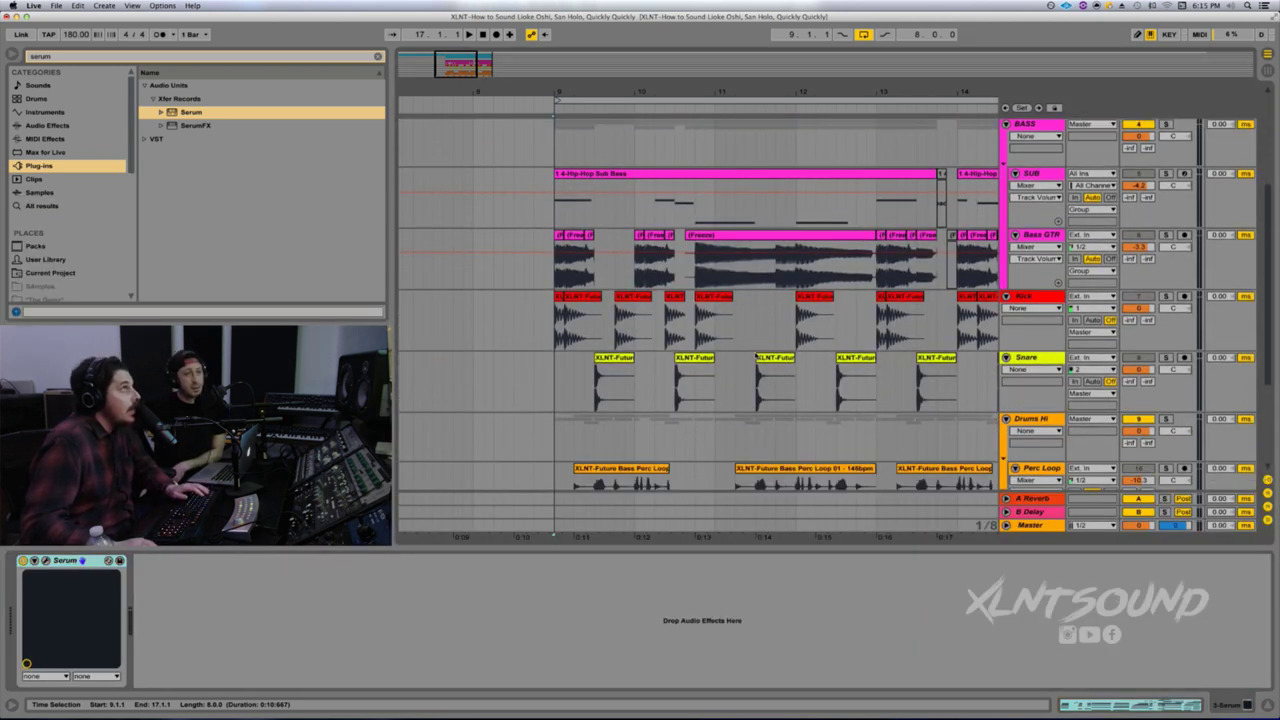
{"action": "scroll", "coordinate": [756, 355], "scroll_direction": "right", "scroll_amount": 2}
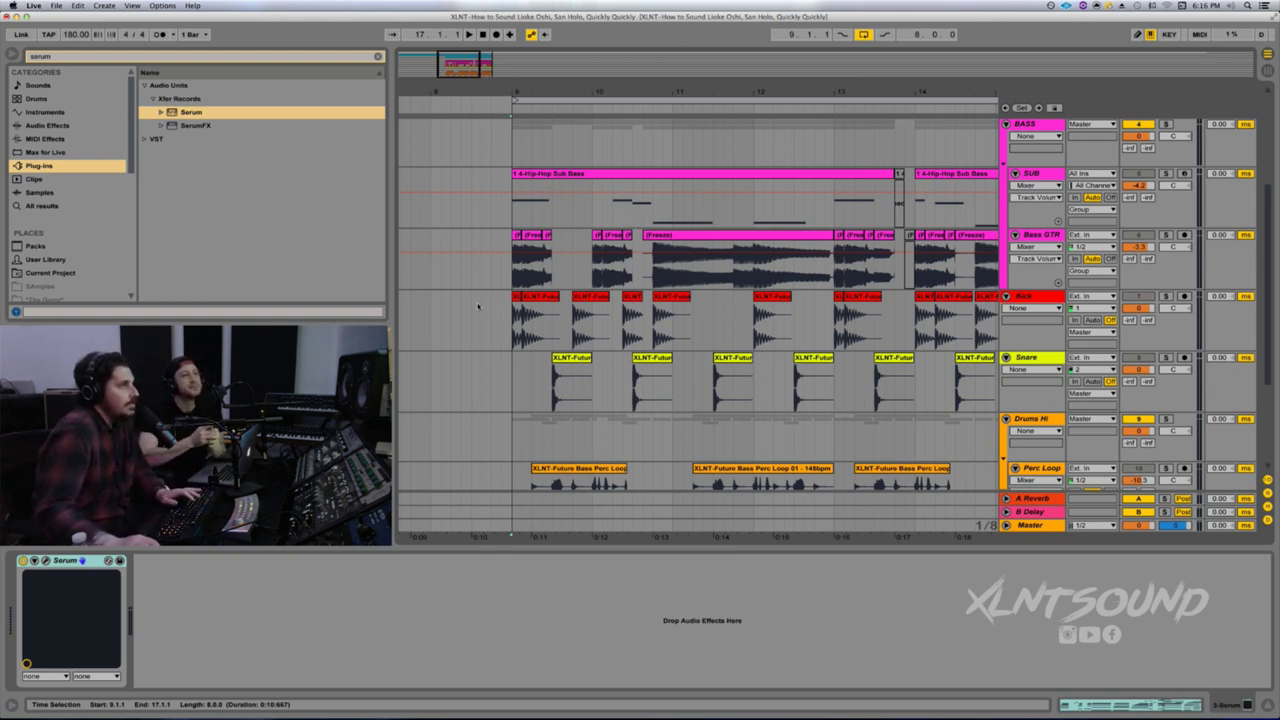
- Solo the BASS group and Kick track, and deactivate Bass GTR to hear the Hip-Hop Sub Bass with the kick
{"action": "left_click", "coordinate": [550, 174]}
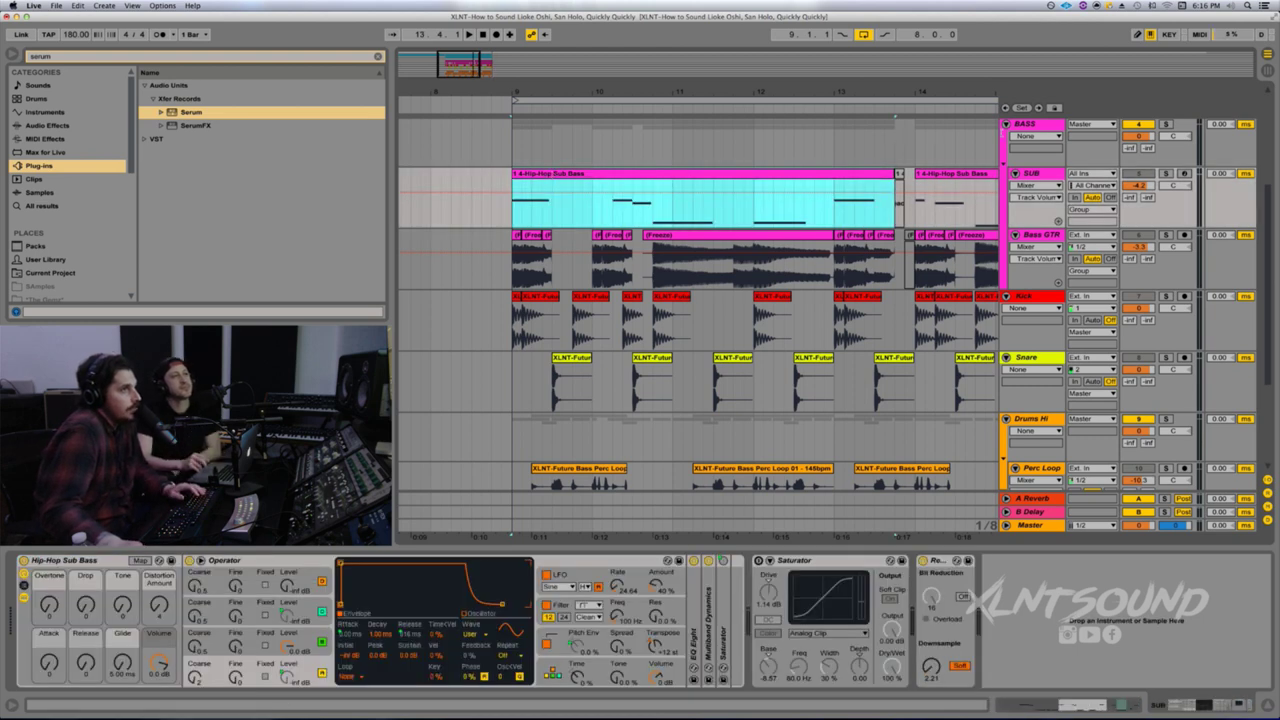
{"action": "left_click", "coordinate": [1166, 124]}
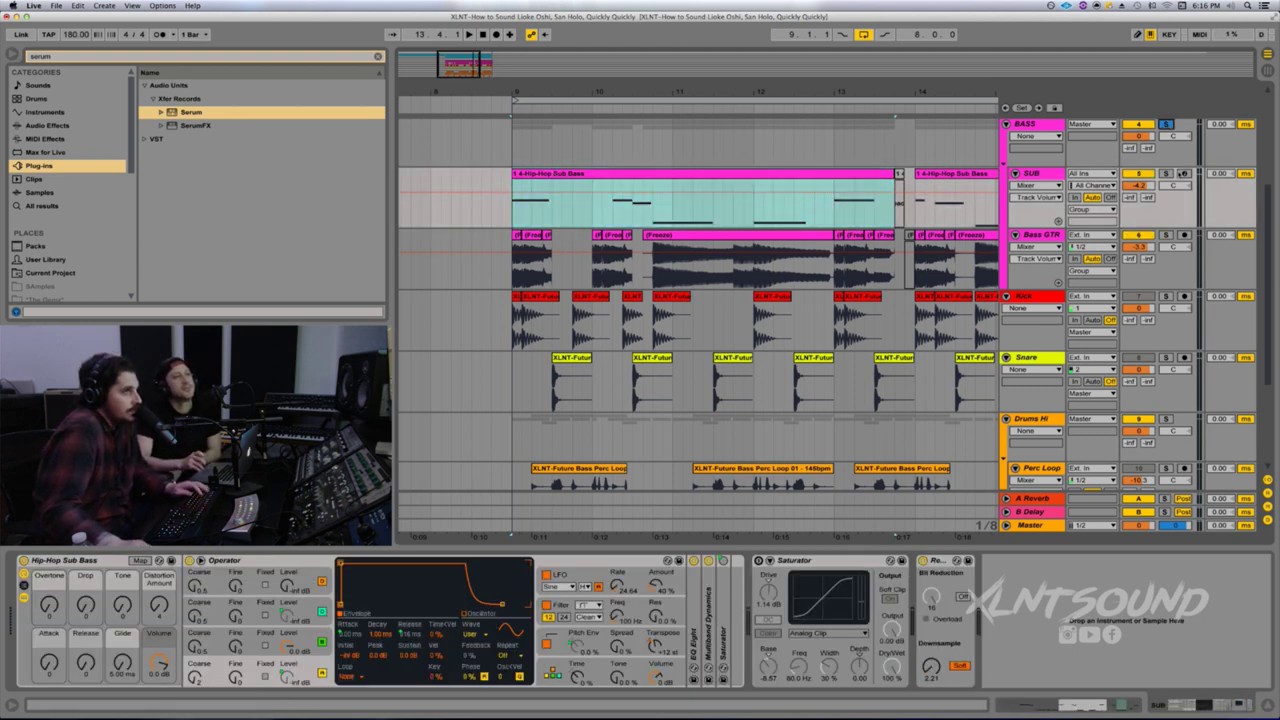
{"action": "left_click", "coordinate": [1166, 297]}
{"action": "key", "text": "space"}
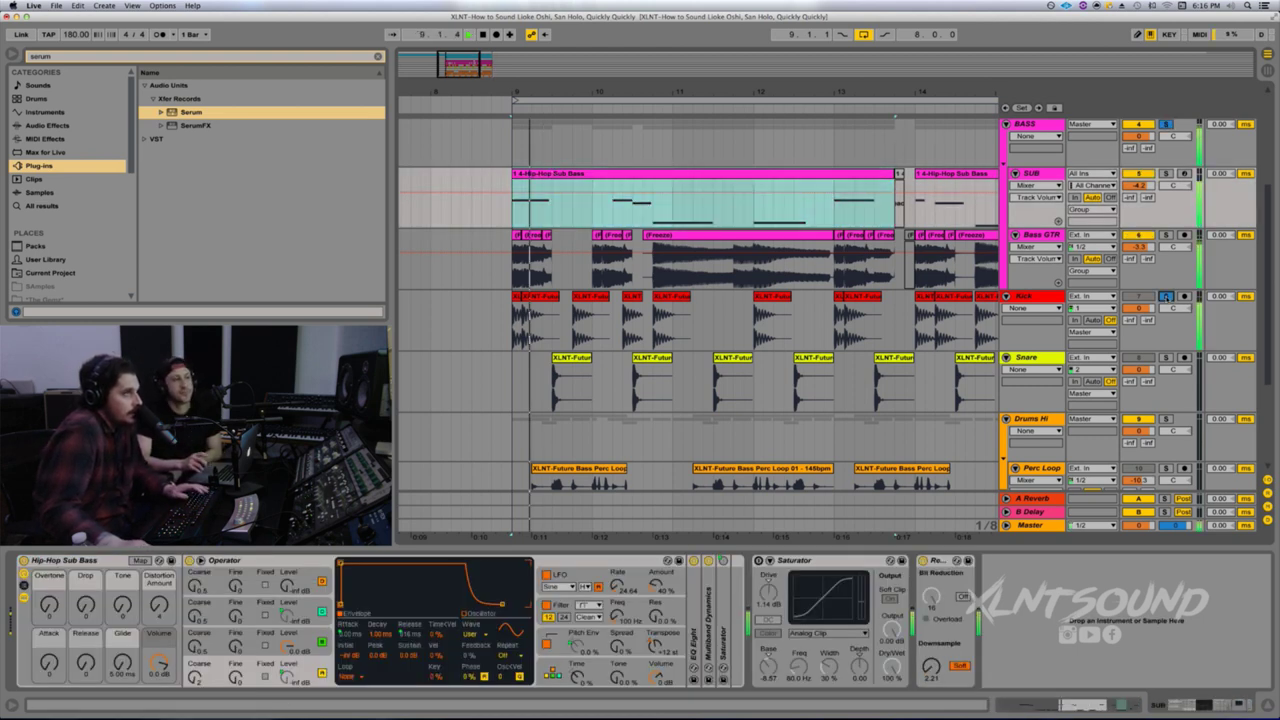
{"action": "left_click", "coordinate": [1139, 236]}
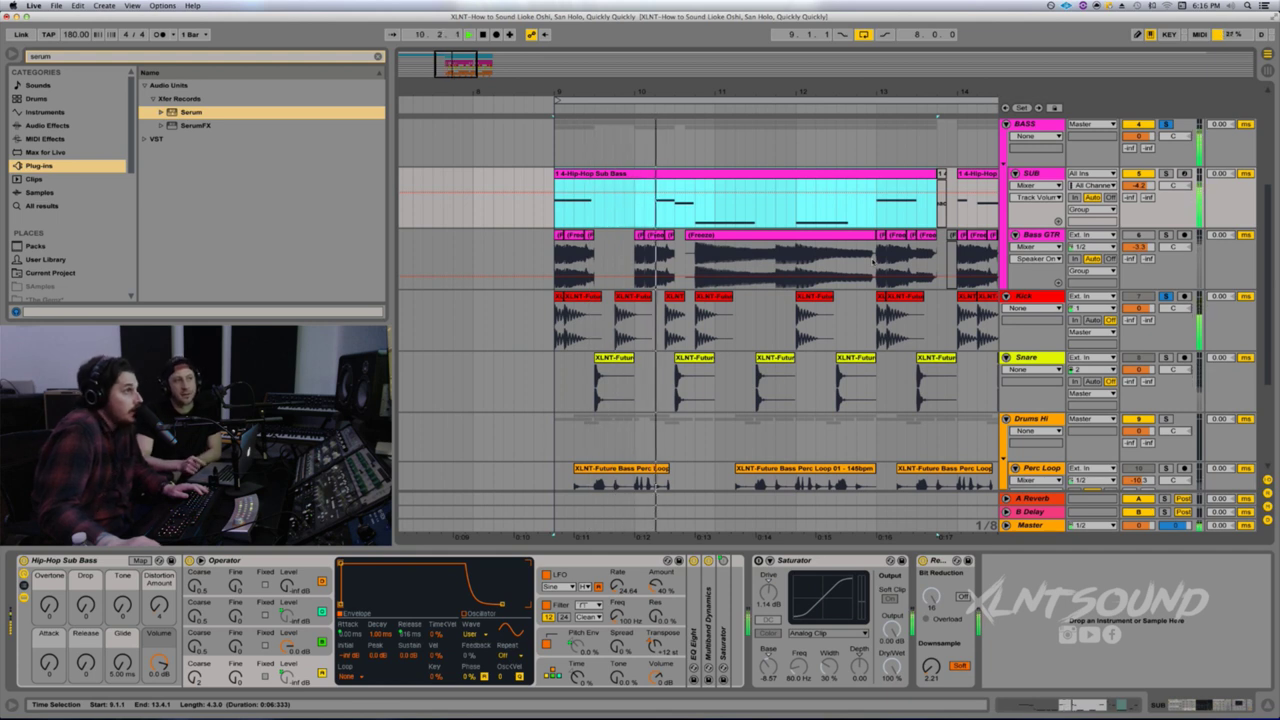
{"action": "key", "text": "space"}
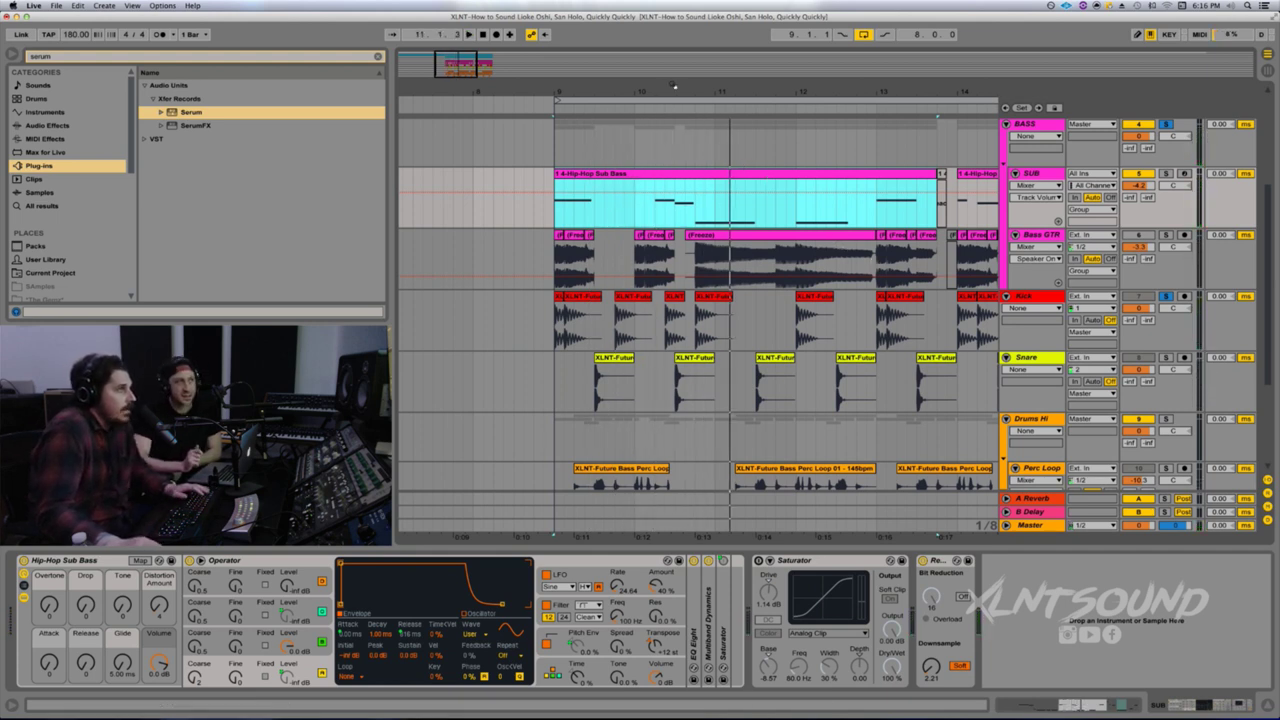
- Unsolo the BASS group and Kick, and play the mix without Bass GTR from bar 9 and from 10.2.1
{"action": "left_click_drag", "start_coordinate": [674, 86], "coordinate": [674, 76]}
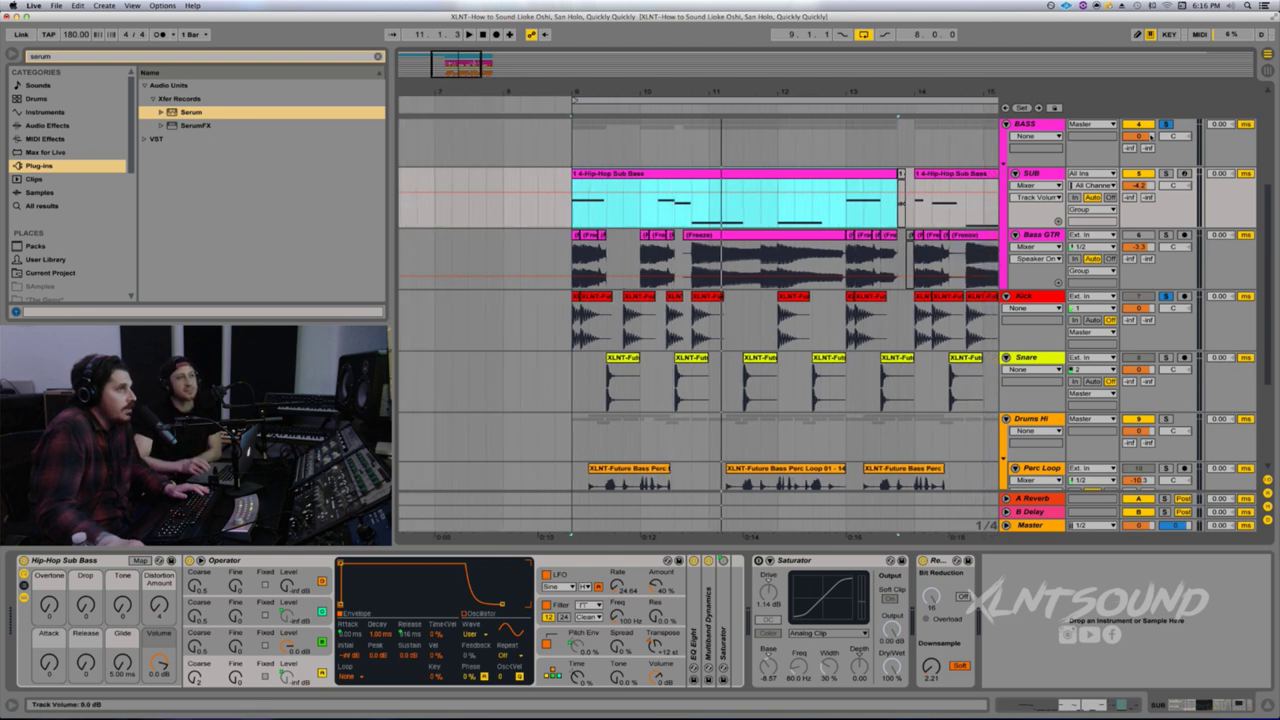
{"action": "left_click", "coordinate": [1165, 125]}
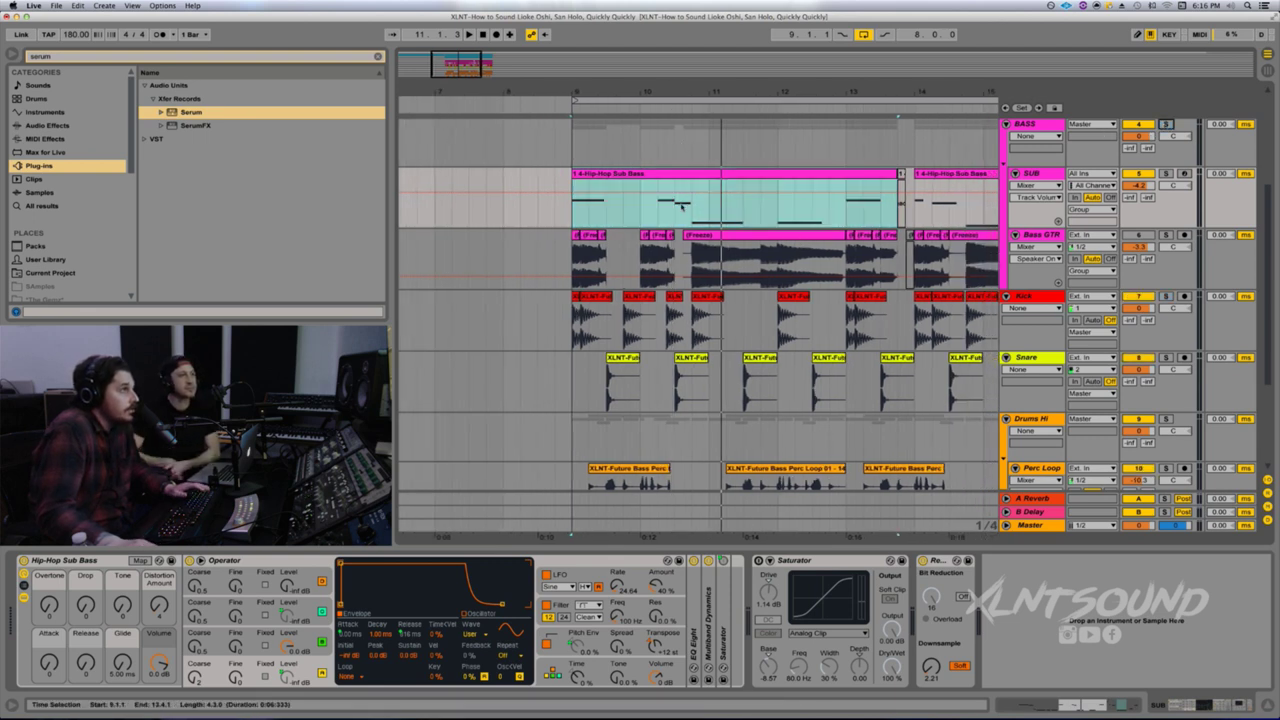
{"action": "key", "text": "space"}
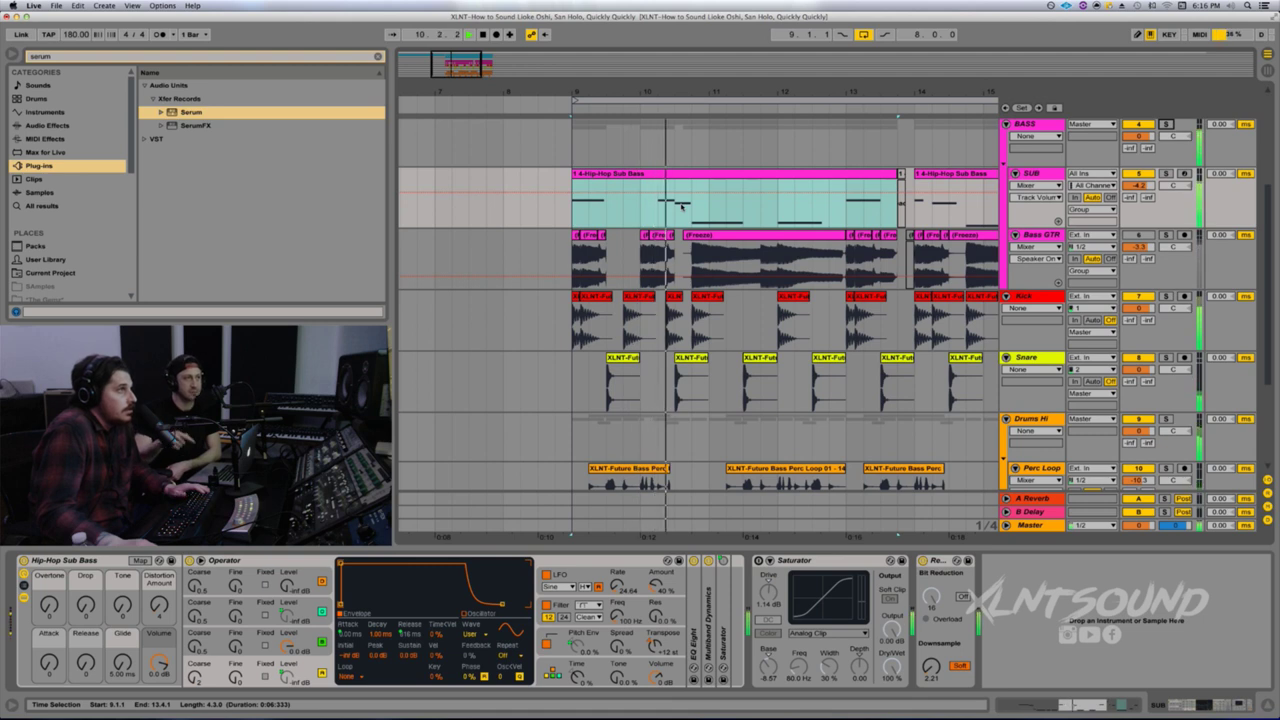
{"action": "key", "text": "space"}
{"action": "left_click", "coordinate": [658, 210]}
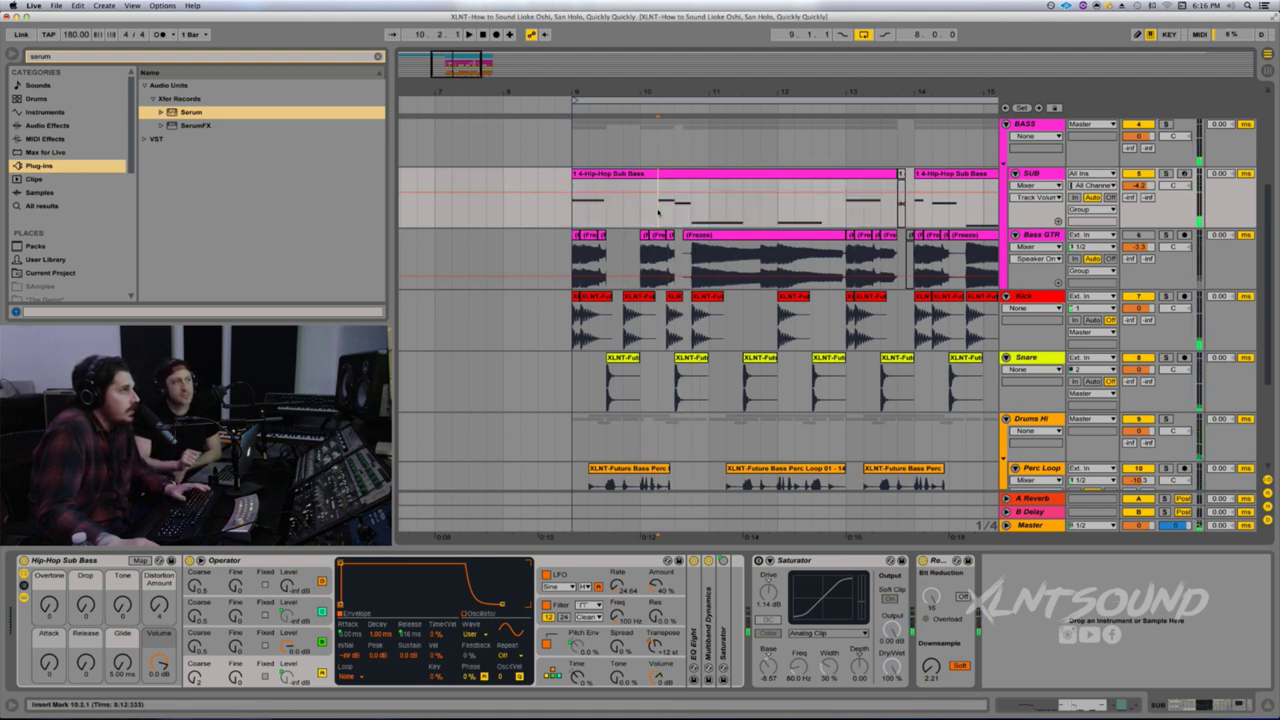
{"action": "key", "text": "space"}
{"action": "key", "text": "space"}
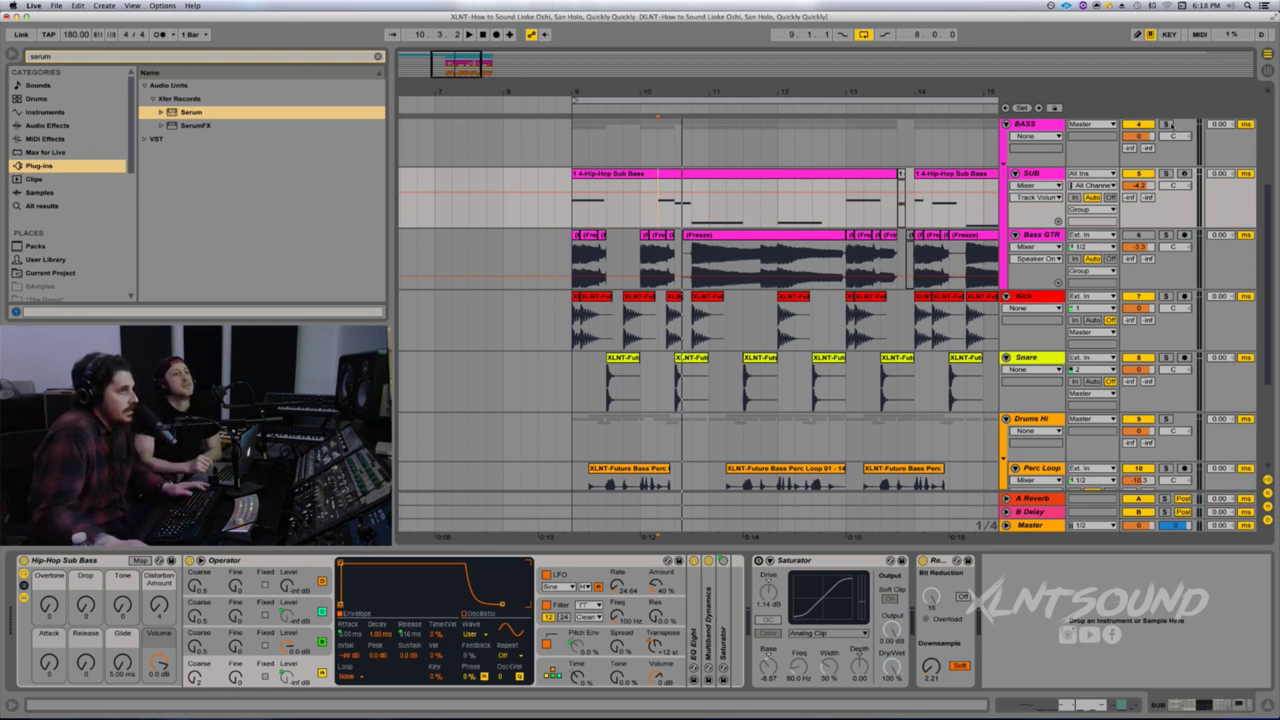
- Solo the BASS group and Kick track again, reactivate Bass GTR, and solo the SUB track
{"action": "left_click", "coordinate": [1166, 124]}
{"action": "left_click", "coordinate": [1165, 296]}
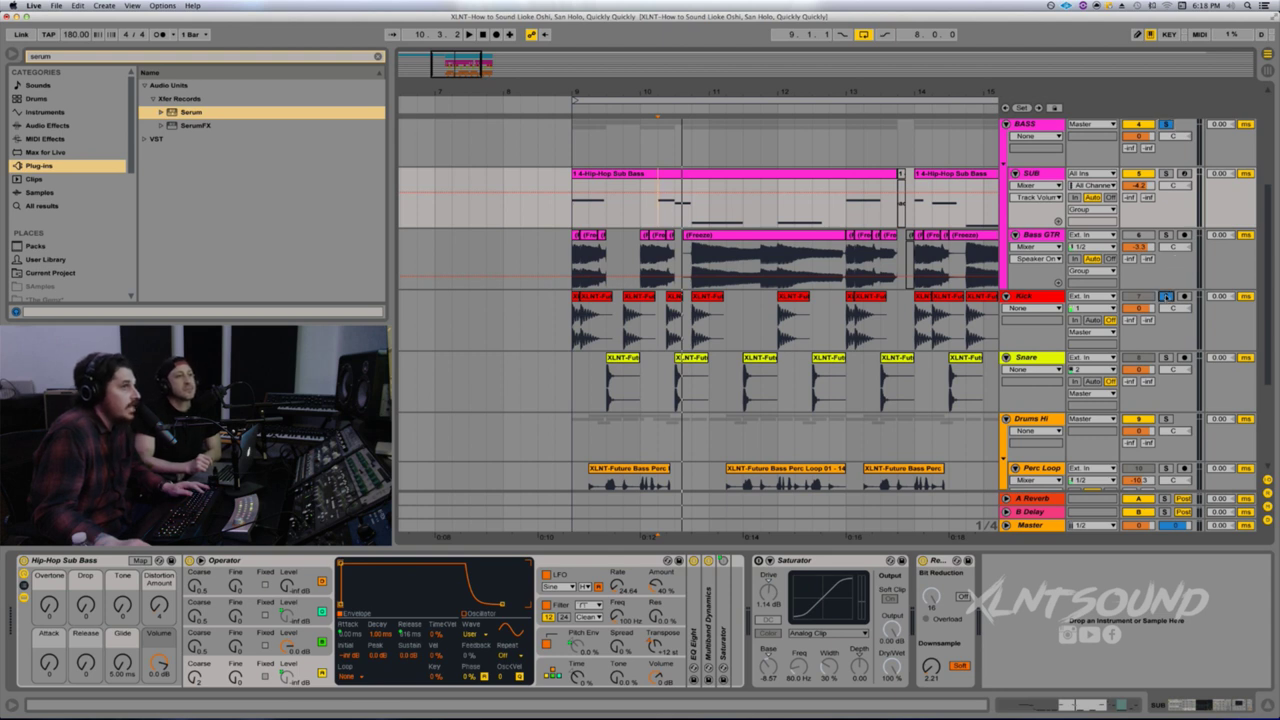
{"action": "left_click", "coordinate": [1149, 237]}
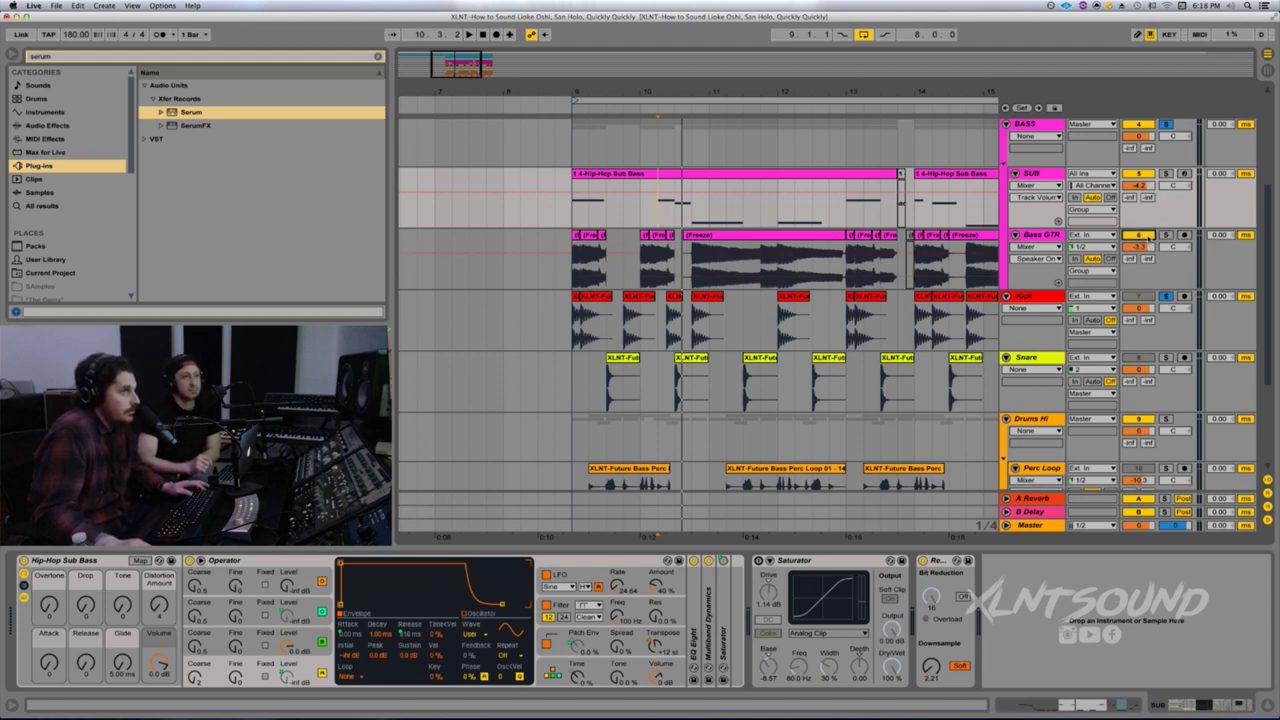
{"action": "left_click", "coordinate": [1165, 173]}
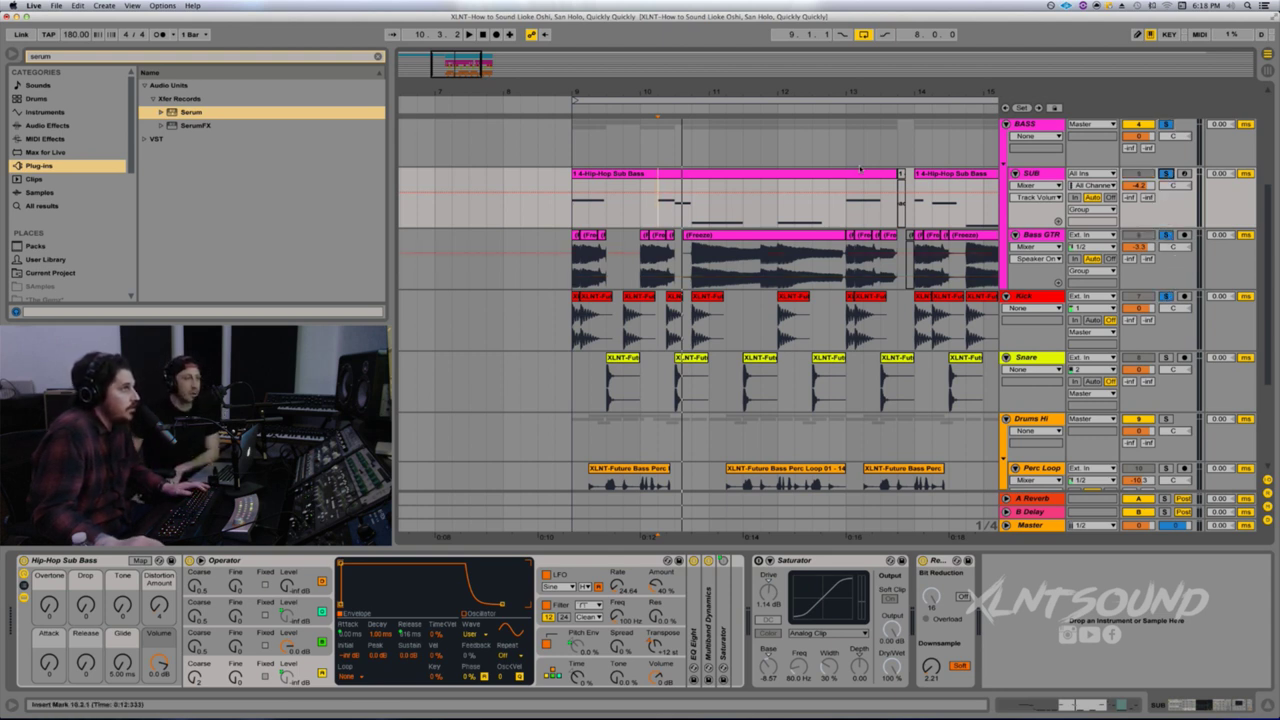
- Select the first frozen Bass GTR clip at bar 9 and toggle the Snare track's solo
{"action": "left_click_drag", "start_coordinate": [733, 94], "coordinate": [733, 91]}
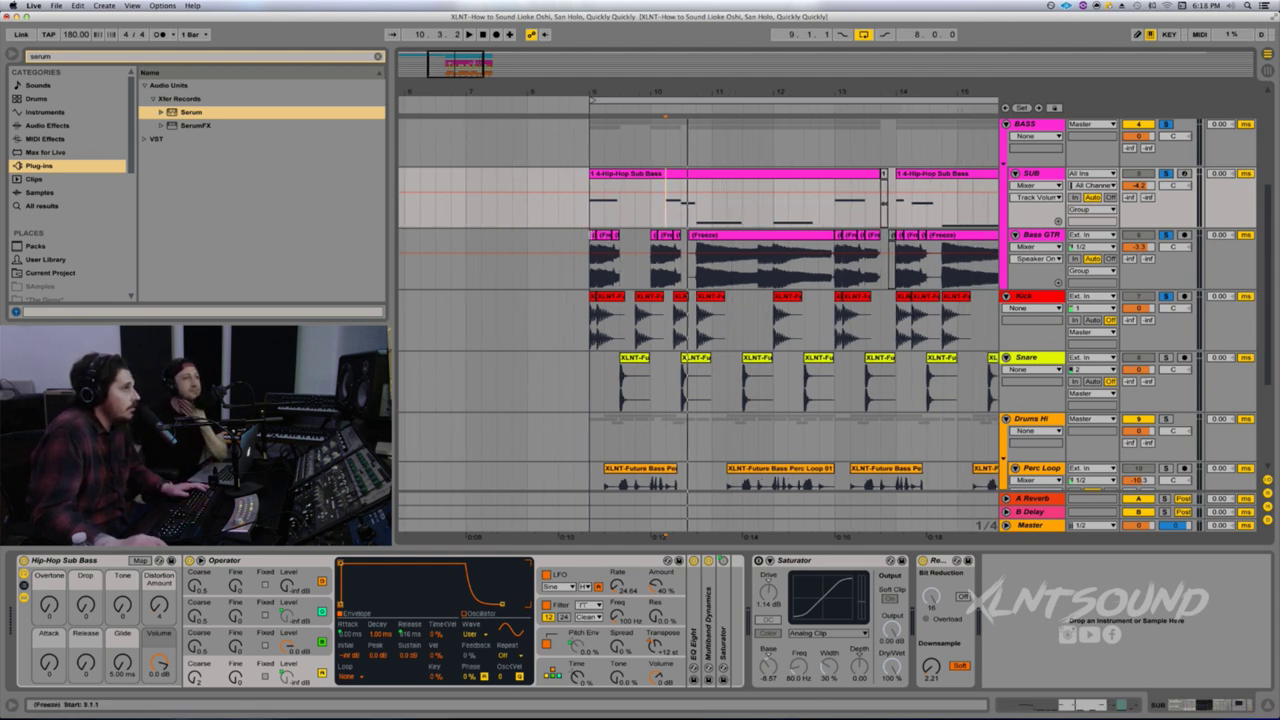
{"action": "left_click", "coordinate": [593, 236]}
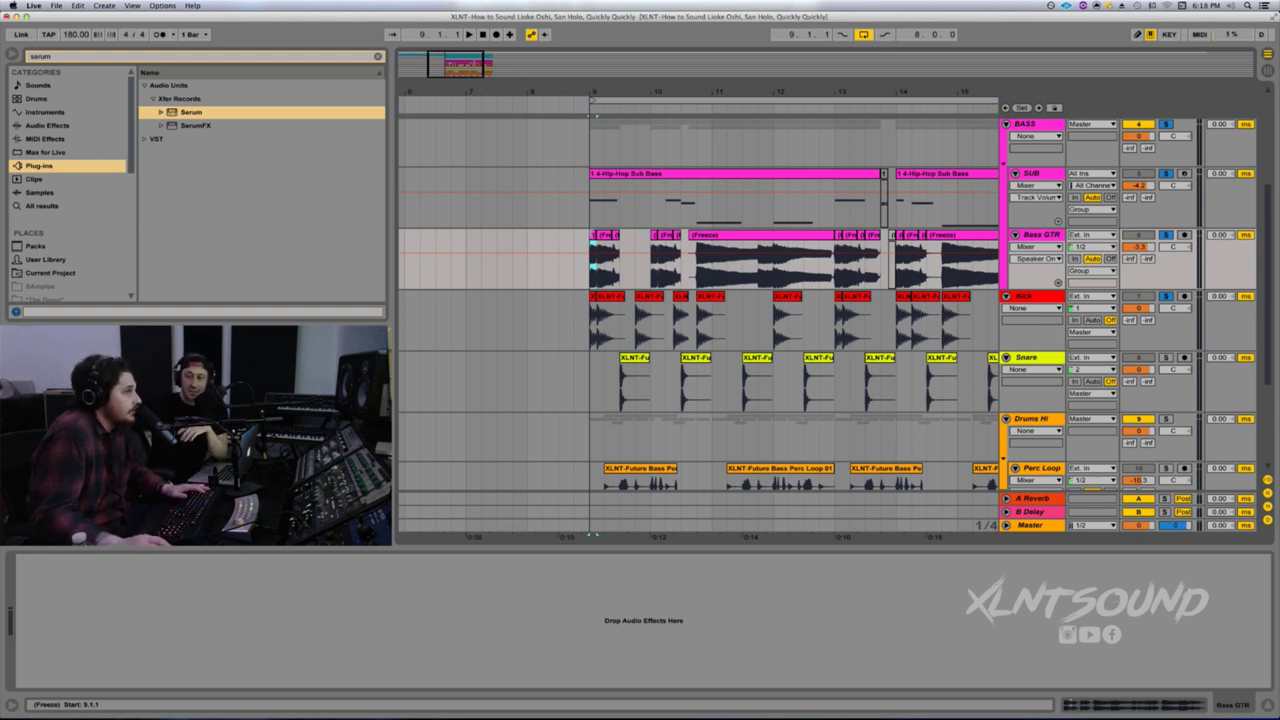
{"action": "left_click", "coordinate": [1165, 357]}
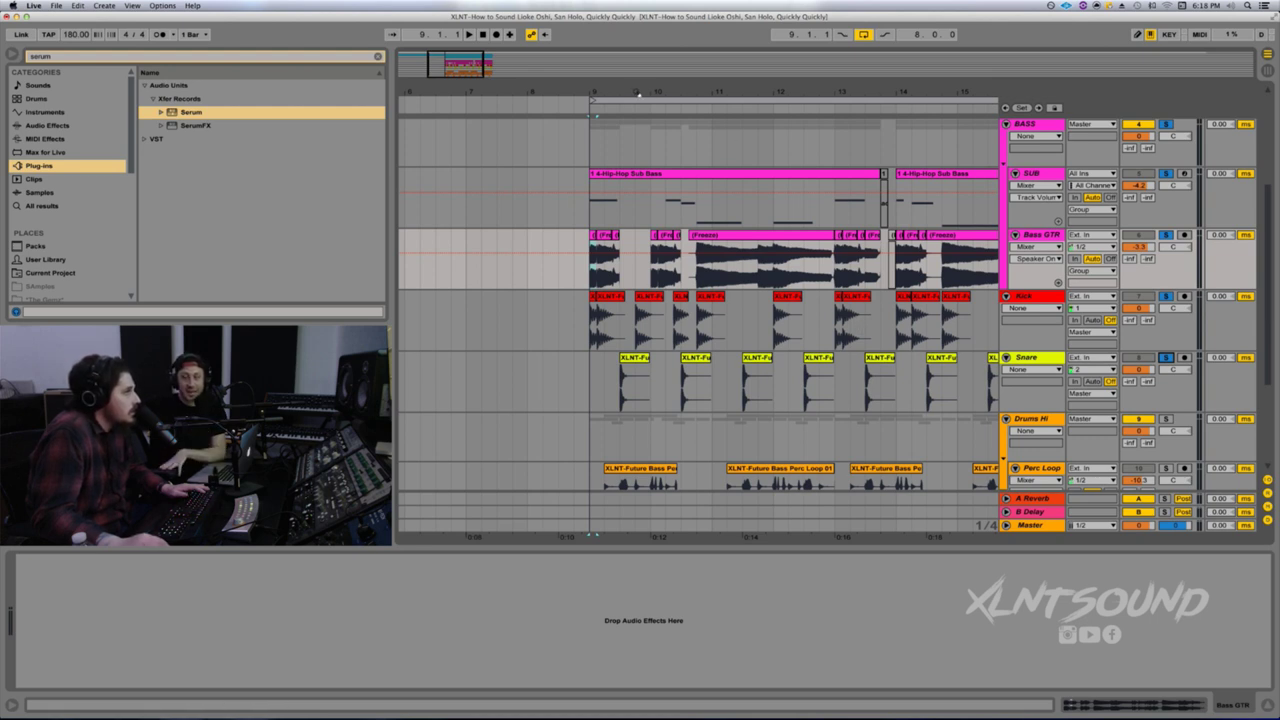
- Play the soloed sub, bass guitar, kick and snare together from bar 9
{"action": "left_click_drag", "start_coordinate": [637, 91], "coordinate": [637, 110]}
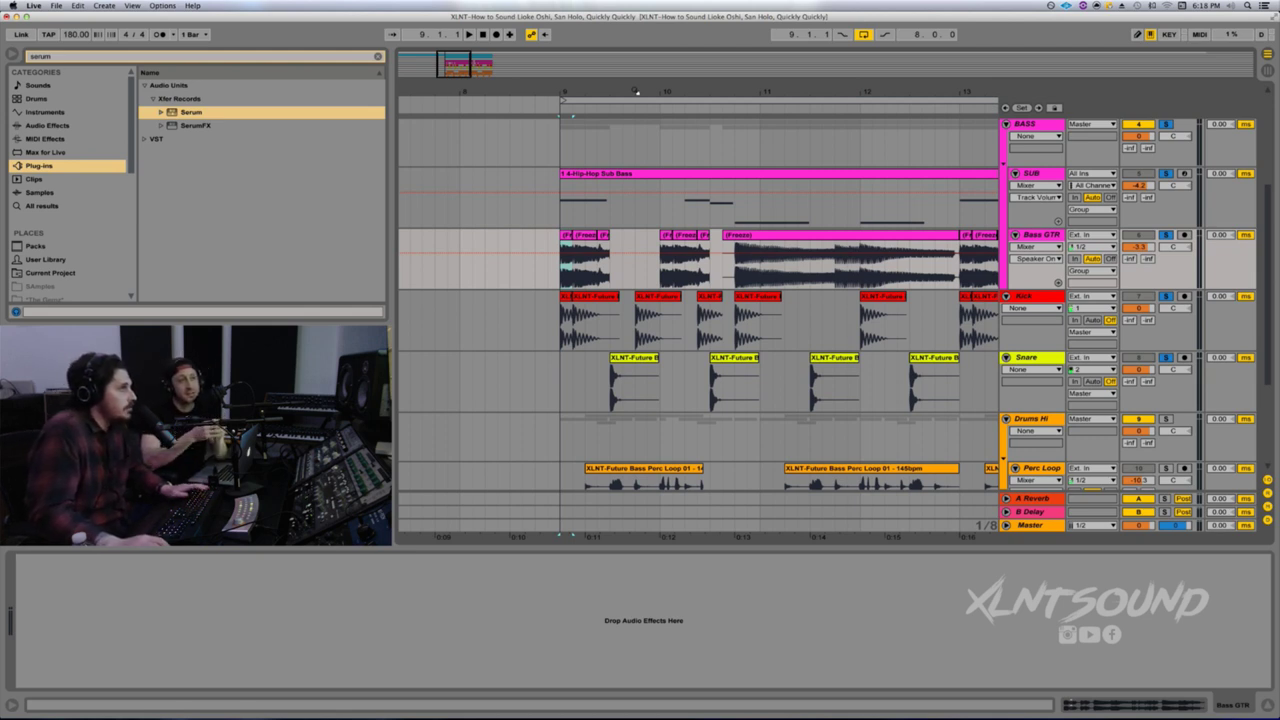
{"action": "key", "text": "space"}
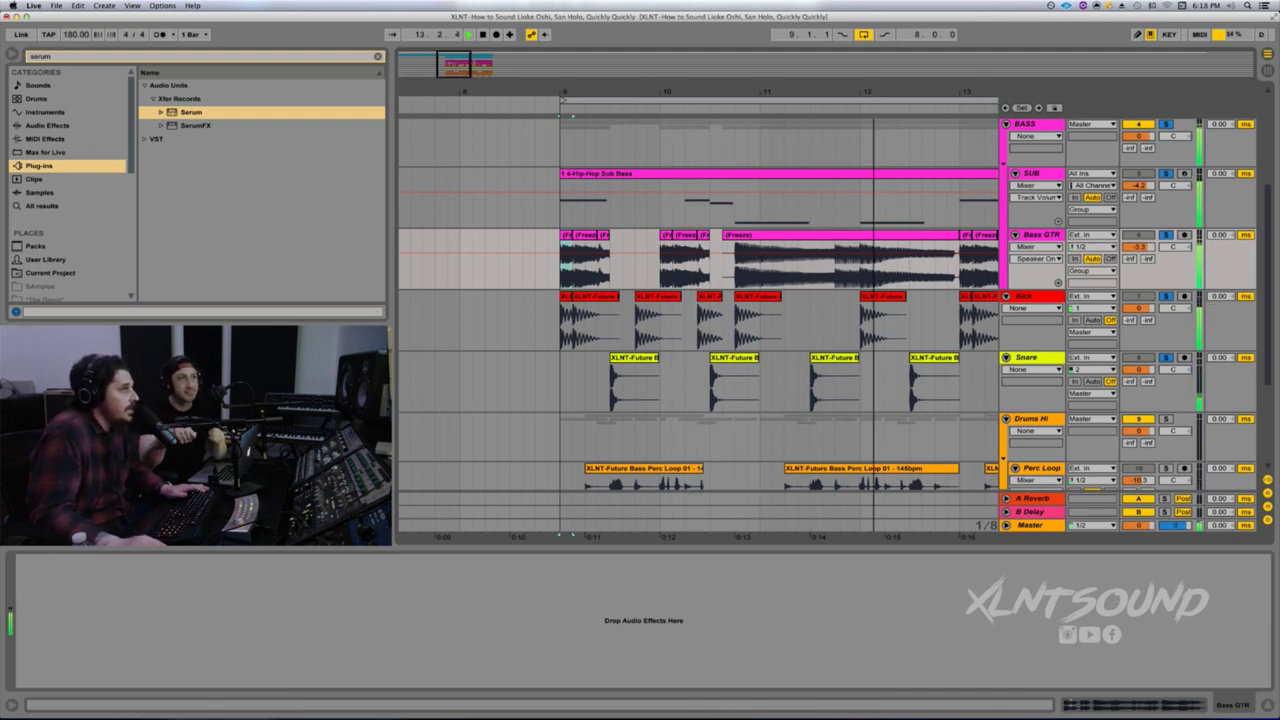
{"action": "left_click_drag", "start_coordinate": [922, 92], "coordinate": [922, 40]}
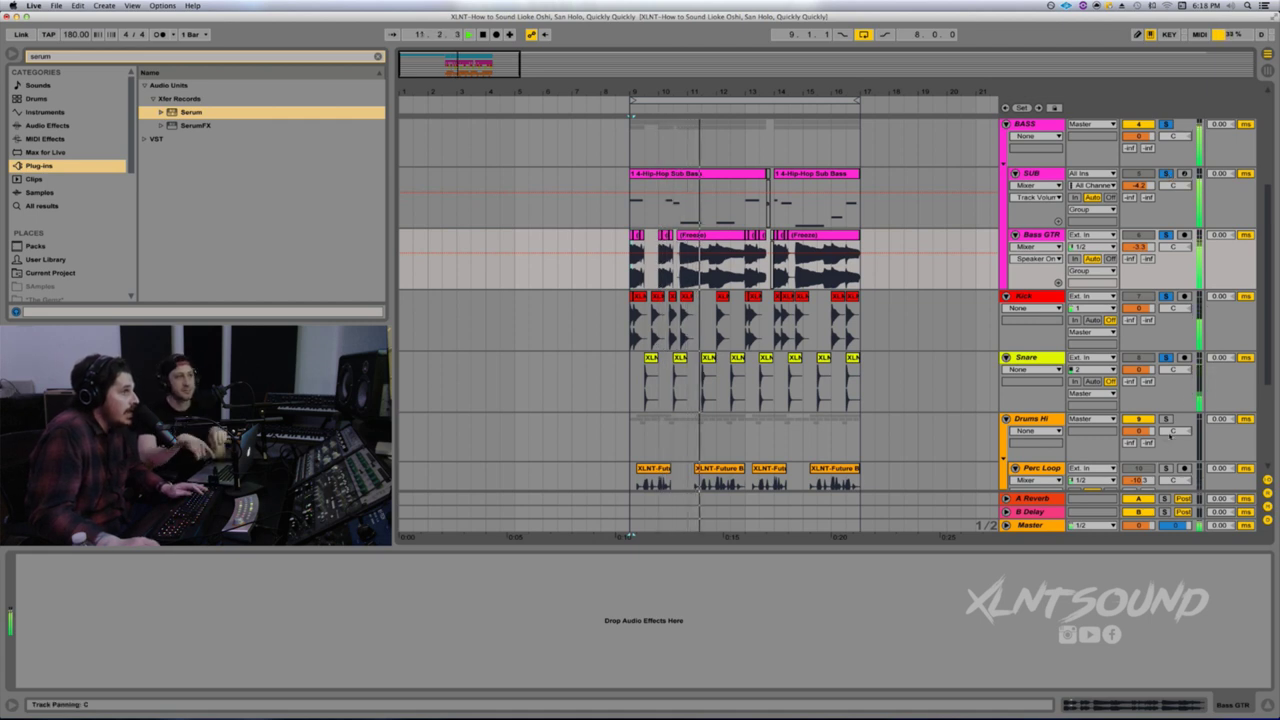
- Add the Drums Hi group and the 3 Serum track to the soloed tracks while the loop plays
{"action": "scroll", "coordinate": [1170, 432], "scroll_direction": "down", "scroll_amount": 2}
{"action": "left_click", "coordinate": [1166, 363]}
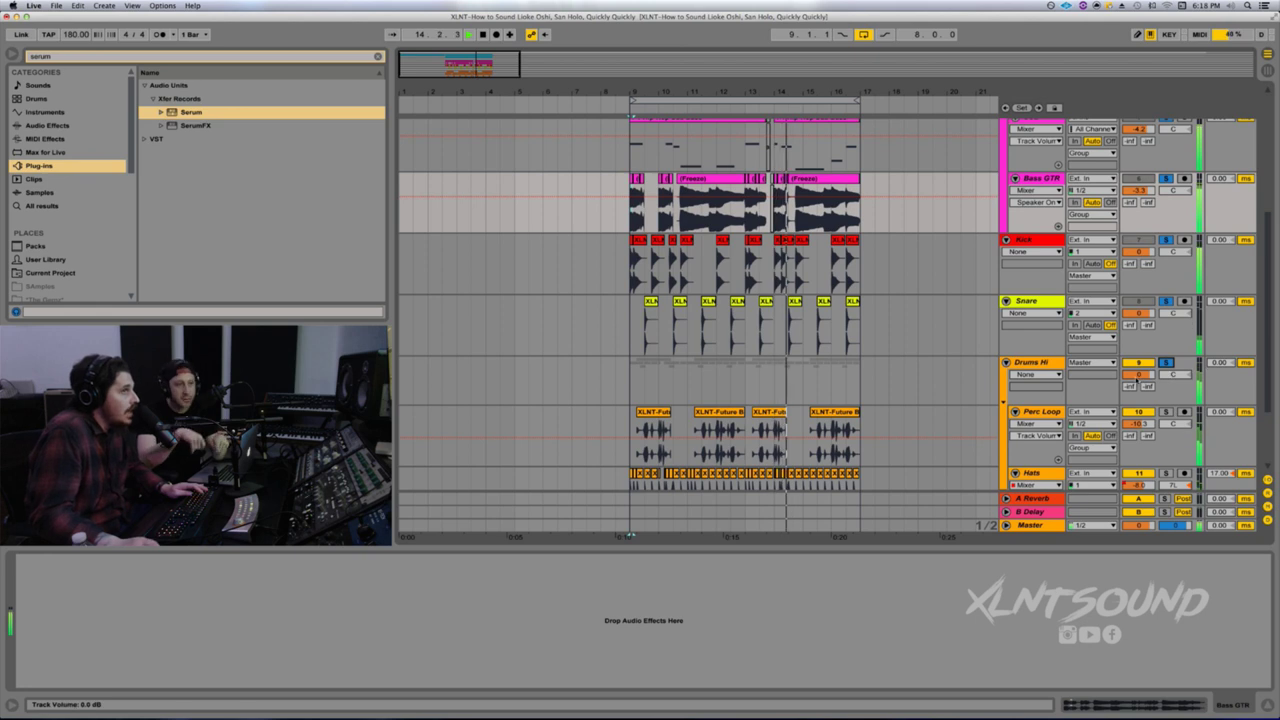
{"action": "scroll", "coordinate": [1139, 378], "scroll_direction": "up", "scroll_amount": 5}
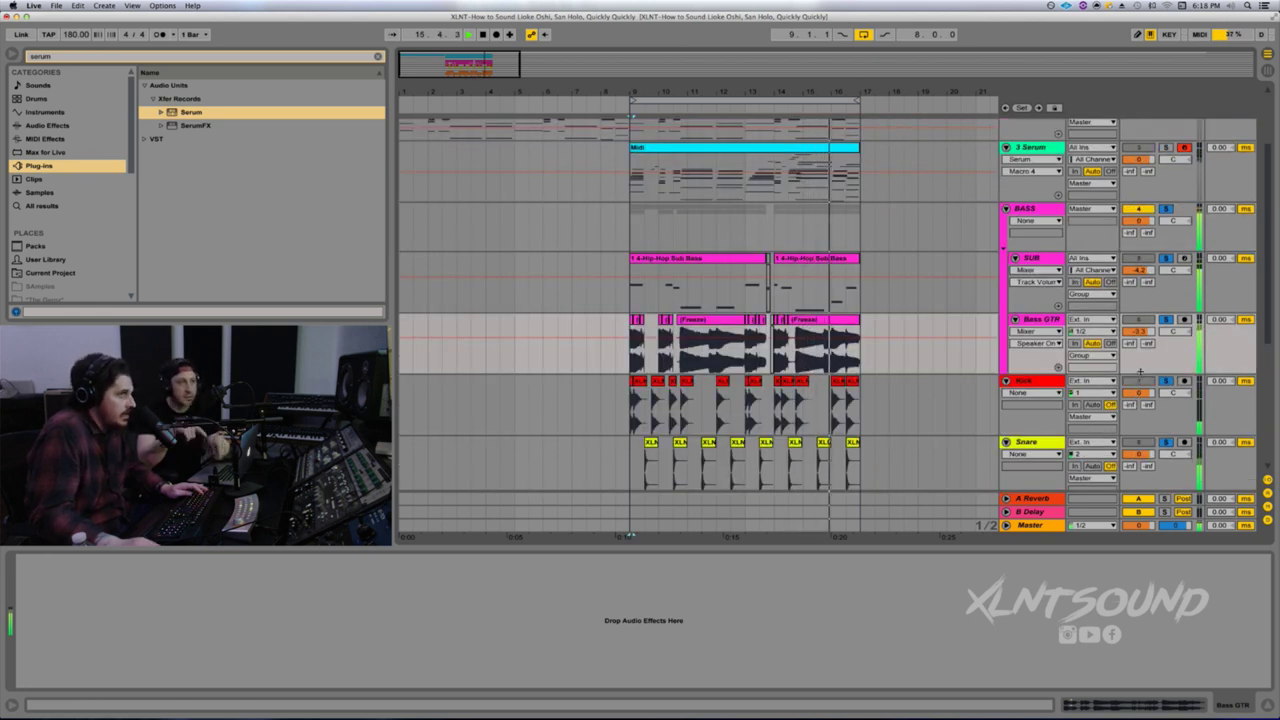
{"action": "left_click", "coordinate": [1165, 147]}
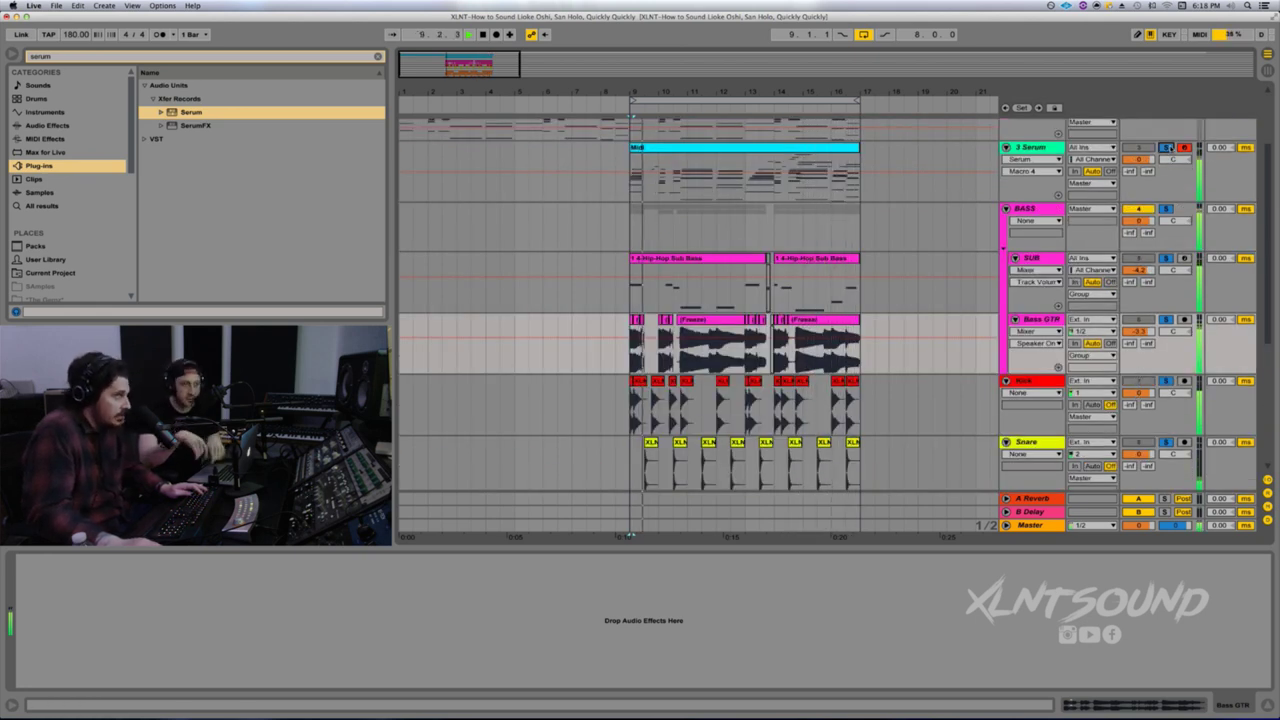